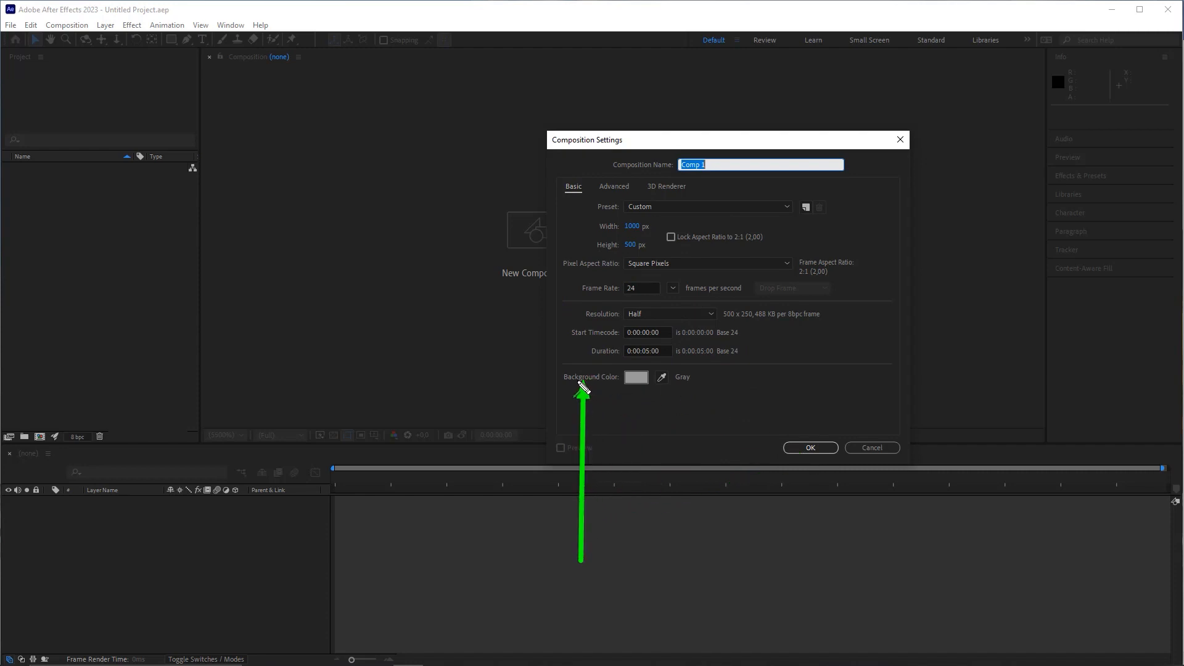
# Step: Keep the gray background colour, create Comp 1, and enlarge the timeline panel
pyautogui.click(636, 377)
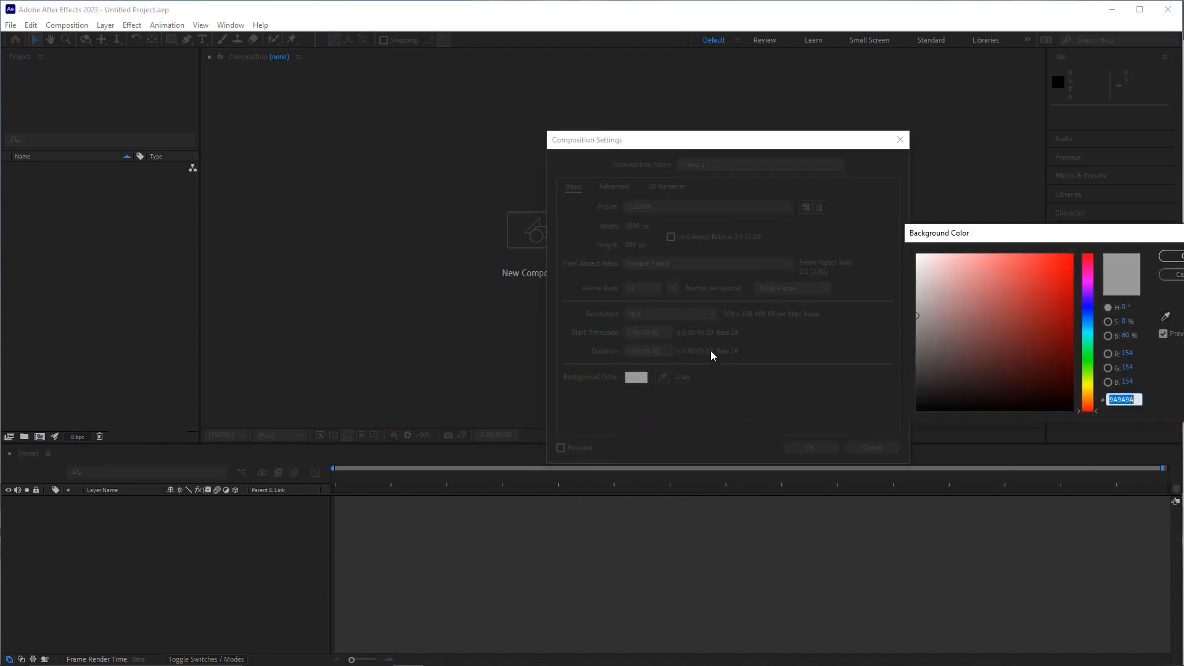
pyautogui.moveTo(957, 233); pyautogui.dragTo(866, 211)
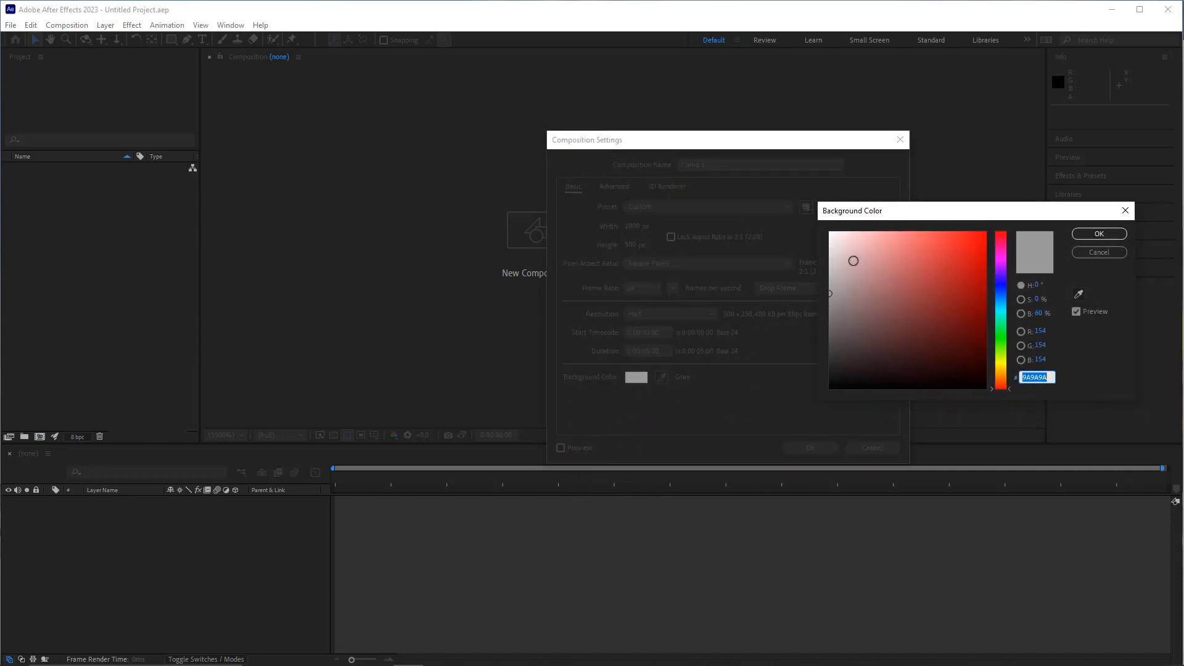
pyautogui.moveTo(854, 261)
pyautogui.mouseDown()
pyautogui.moveTo(808, 237)
pyautogui.moveTo(802, 345)
pyautogui.moveTo(782, 264)
pyautogui.moveTo(775, 294)
pyautogui.mouseUp()
pyautogui.press('Return')
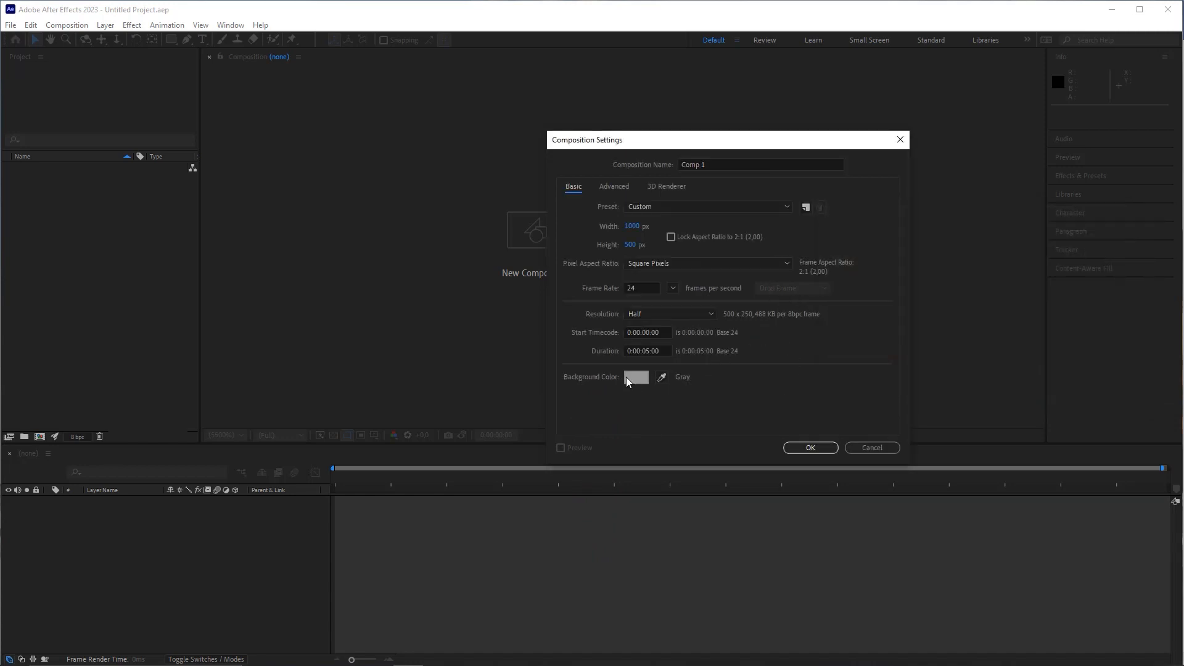
pyautogui.click(811, 448)
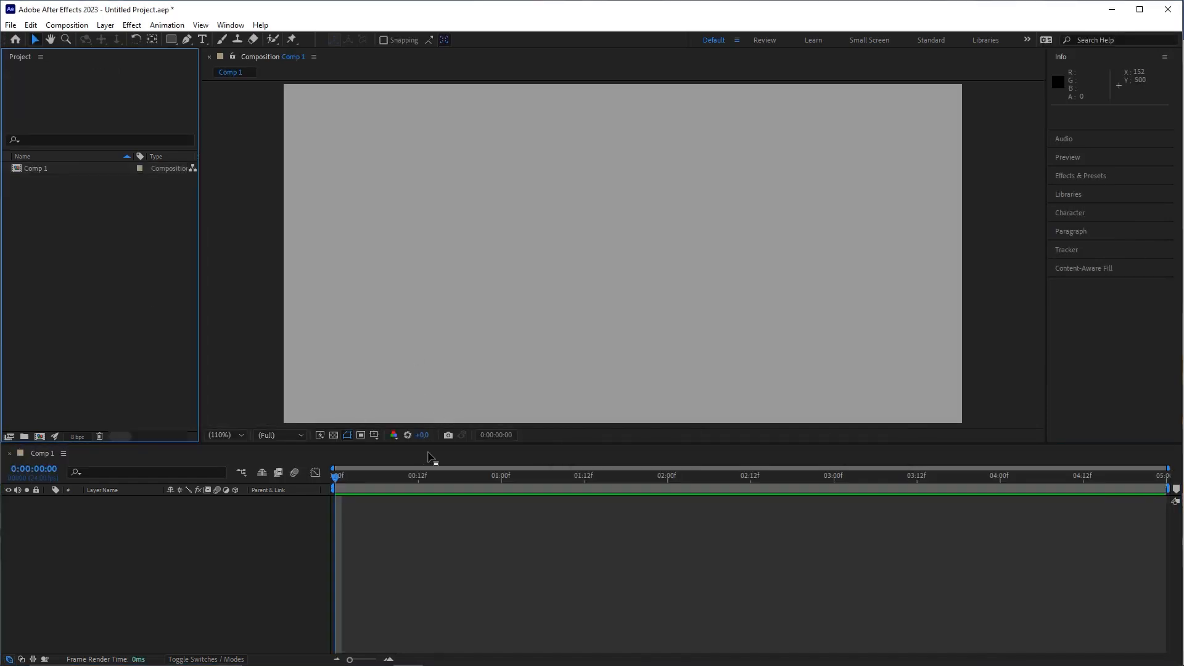
pyautogui.moveTo(390, 427); pyautogui.dragTo(476, 411)
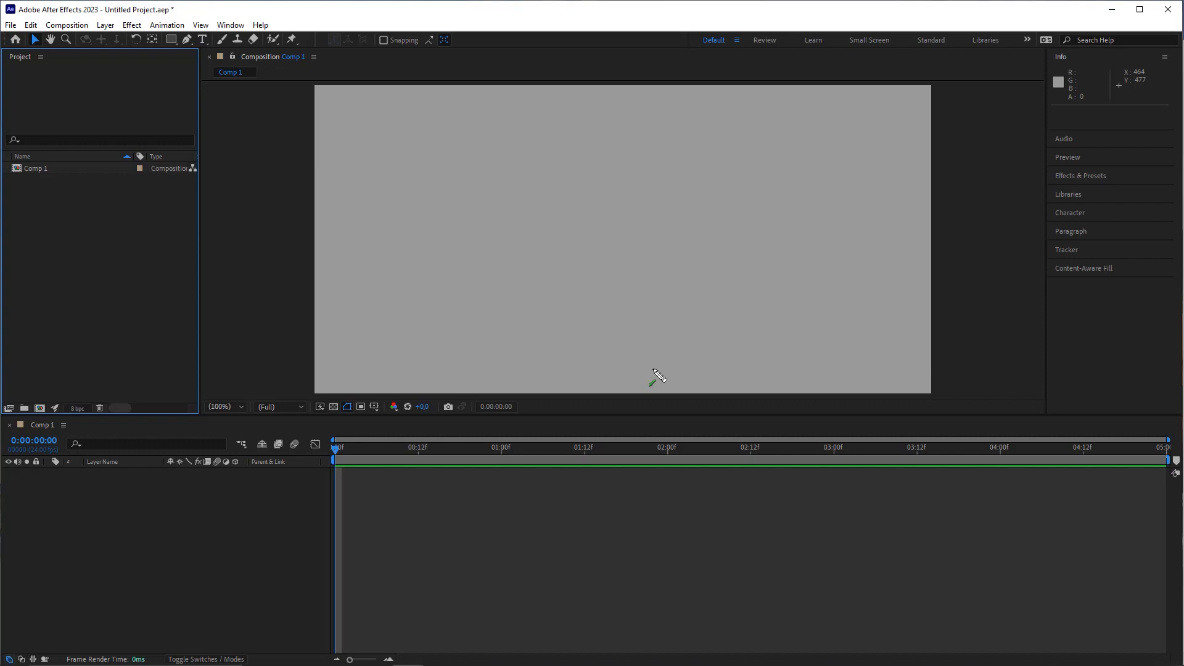
pyautogui.moveTo(189, 460)
pyautogui.mouseDown()
pyautogui.moveTo(120, 92)
pyautogui.moveTo(204, 47)
pyautogui.mouseUp()
pyautogui.click(202, 39)
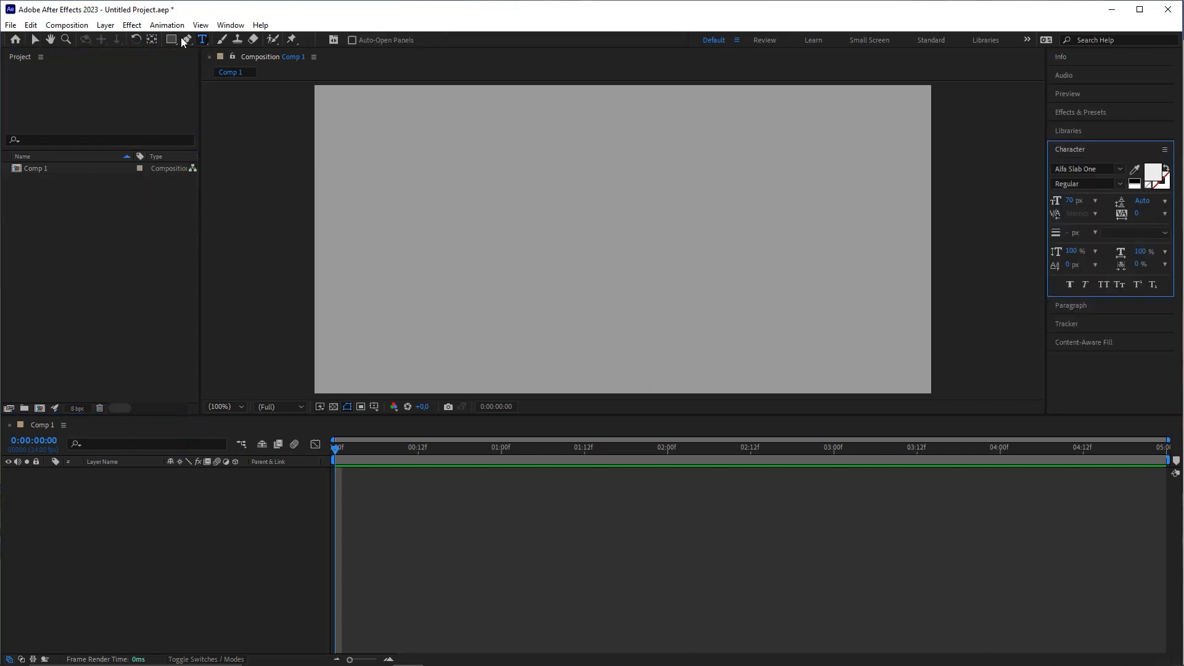
pyautogui.click(481, 236)
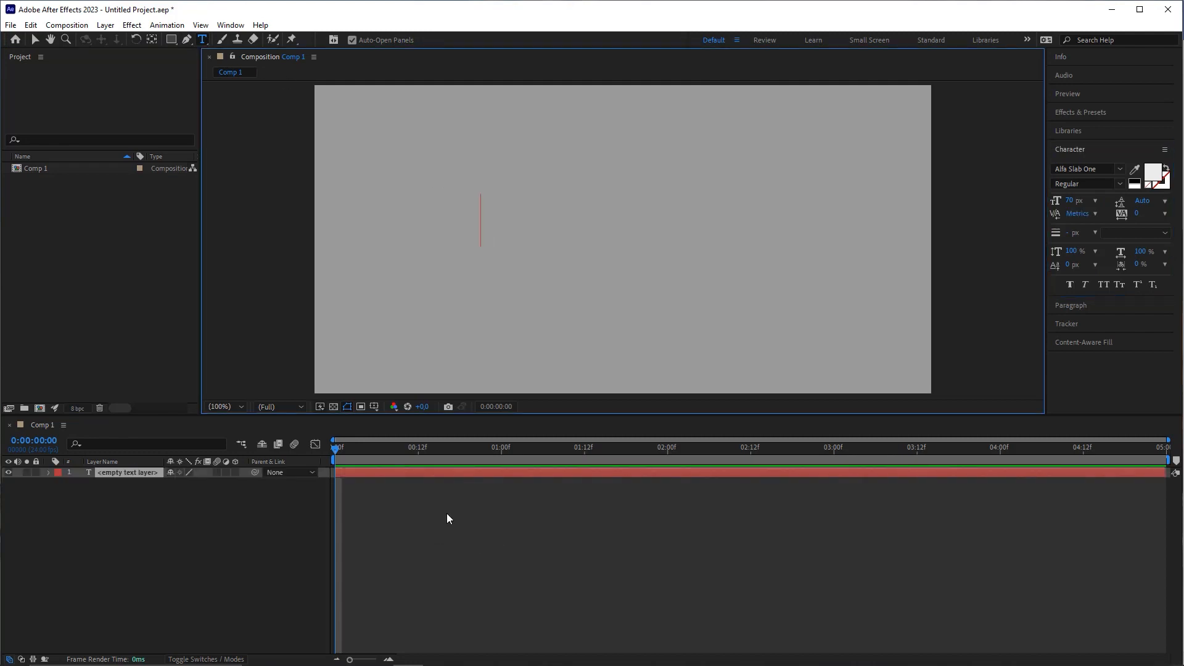
pyautogui.moveTo(348, 404); pyautogui.dragTo(481, 242)
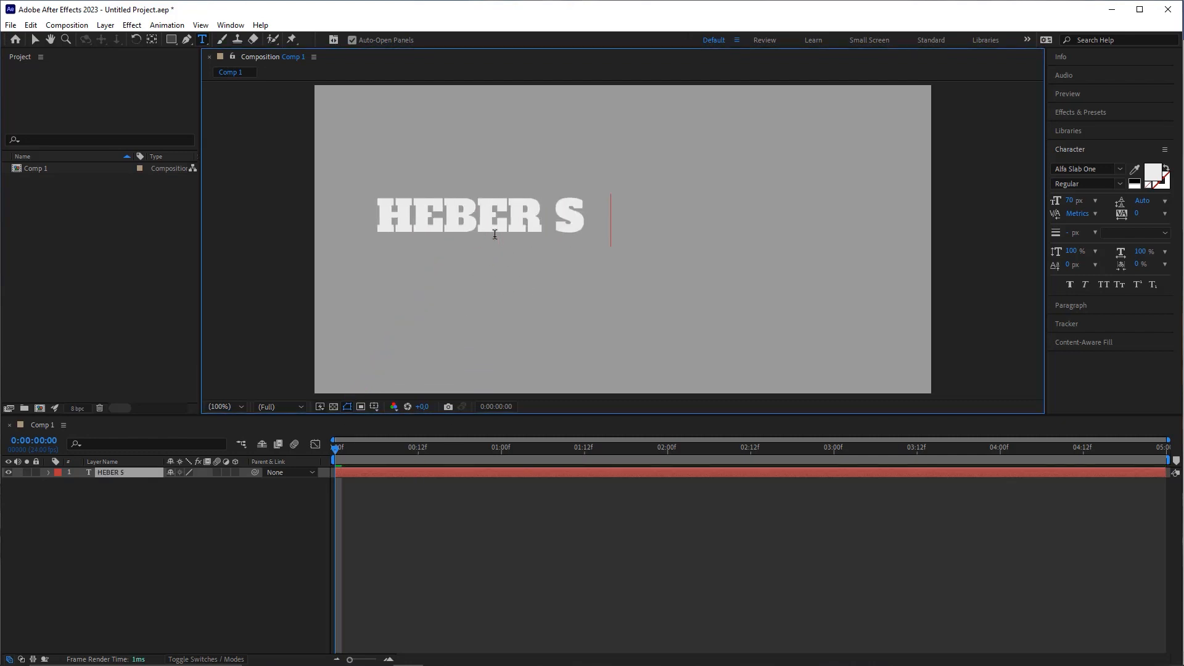
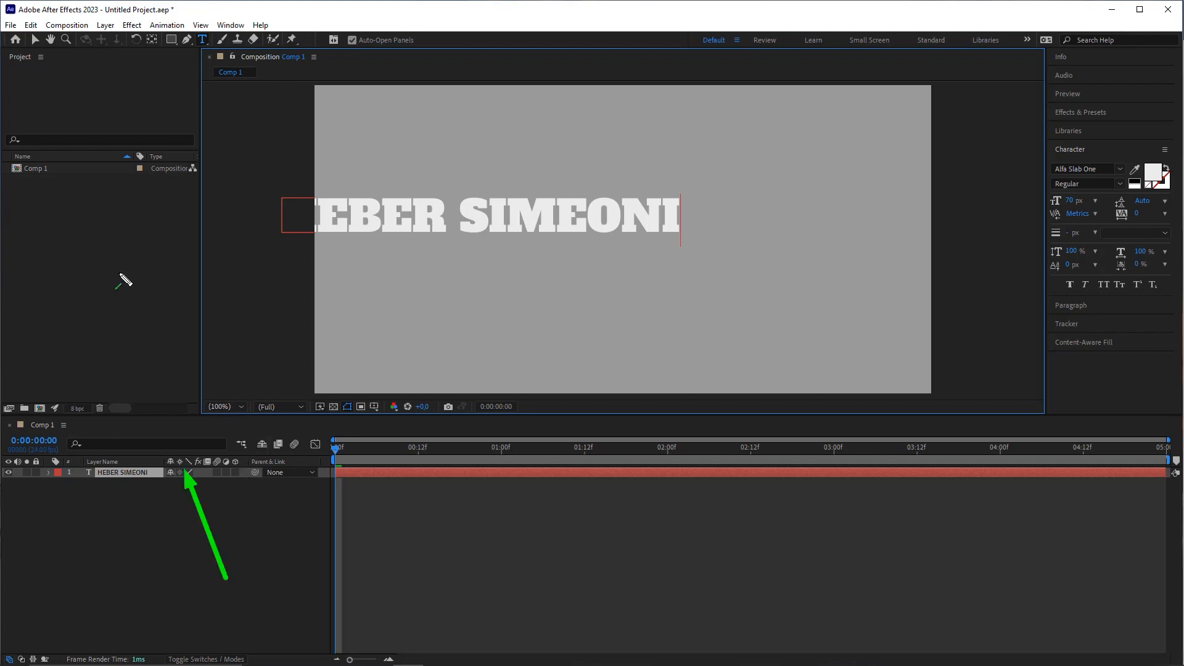
pyautogui.click(35, 39)
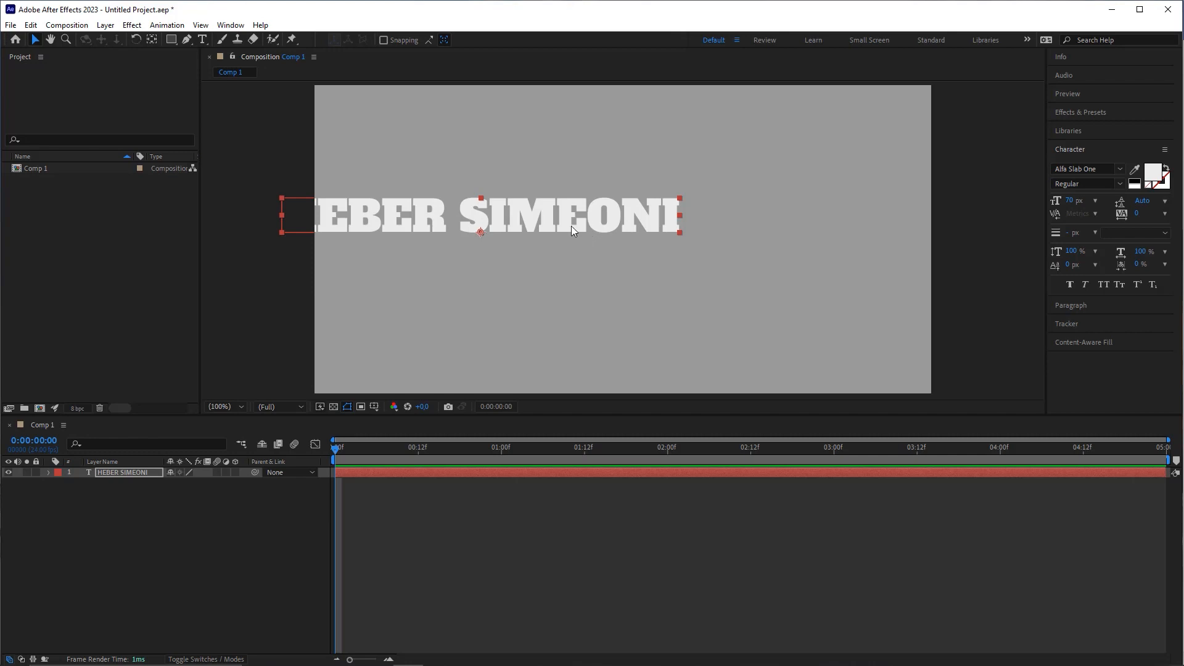
pyautogui.moveTo(572, 231); pyautogui.dragTo(676, 241)
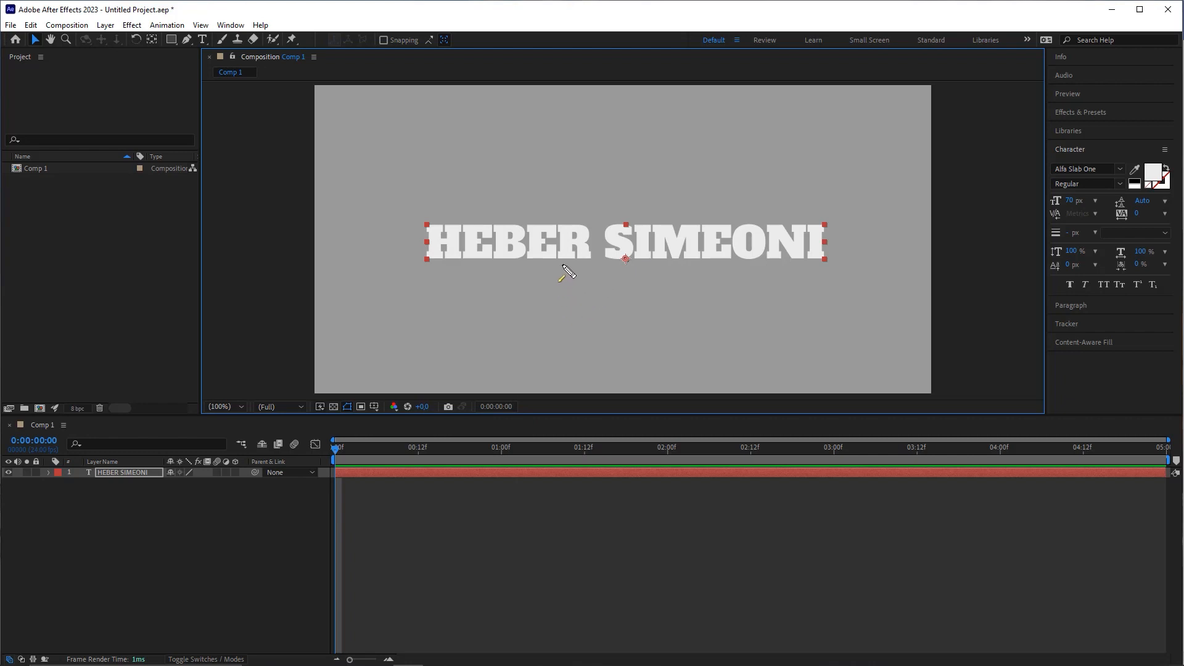
pyautogui.click(202, 40)
pyautogui.click(521, 256)
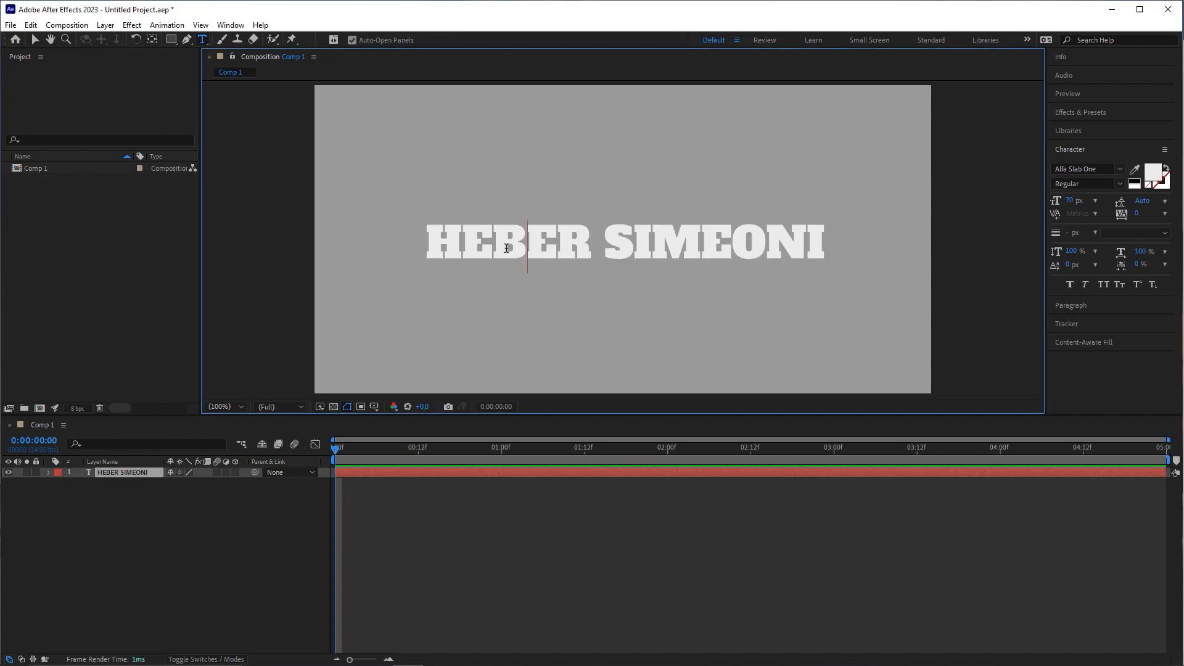
pyautogui.moveTo(462, 241); pyautogui.dragTo(763, 239)
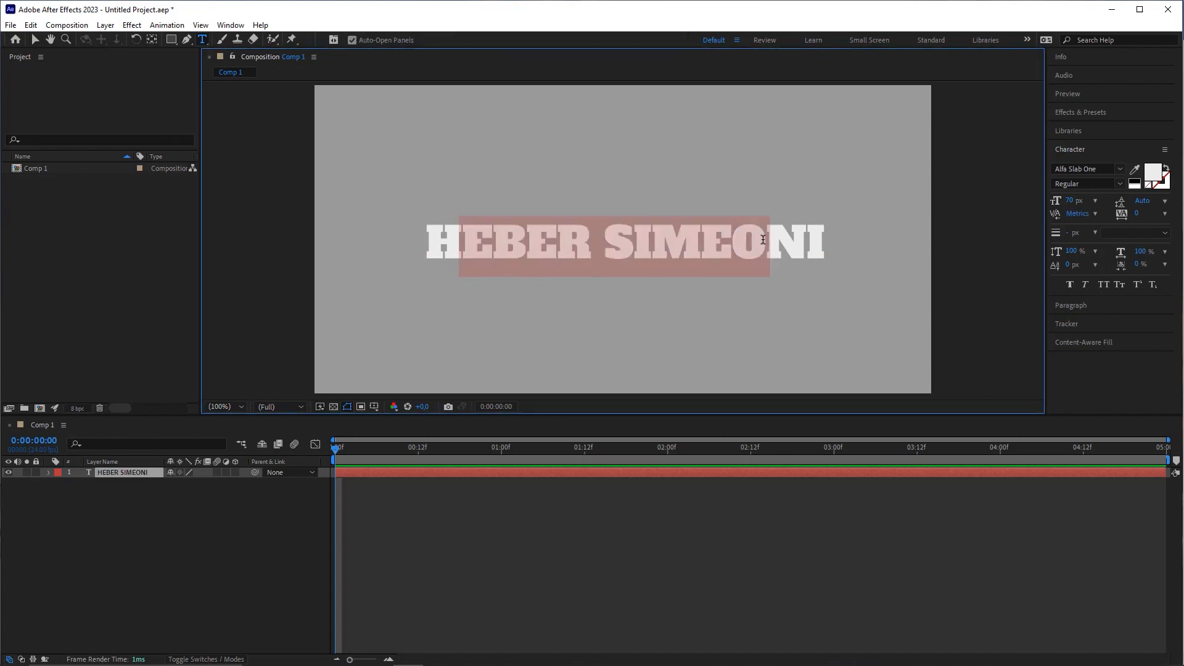
pyautogui.press('Escape')
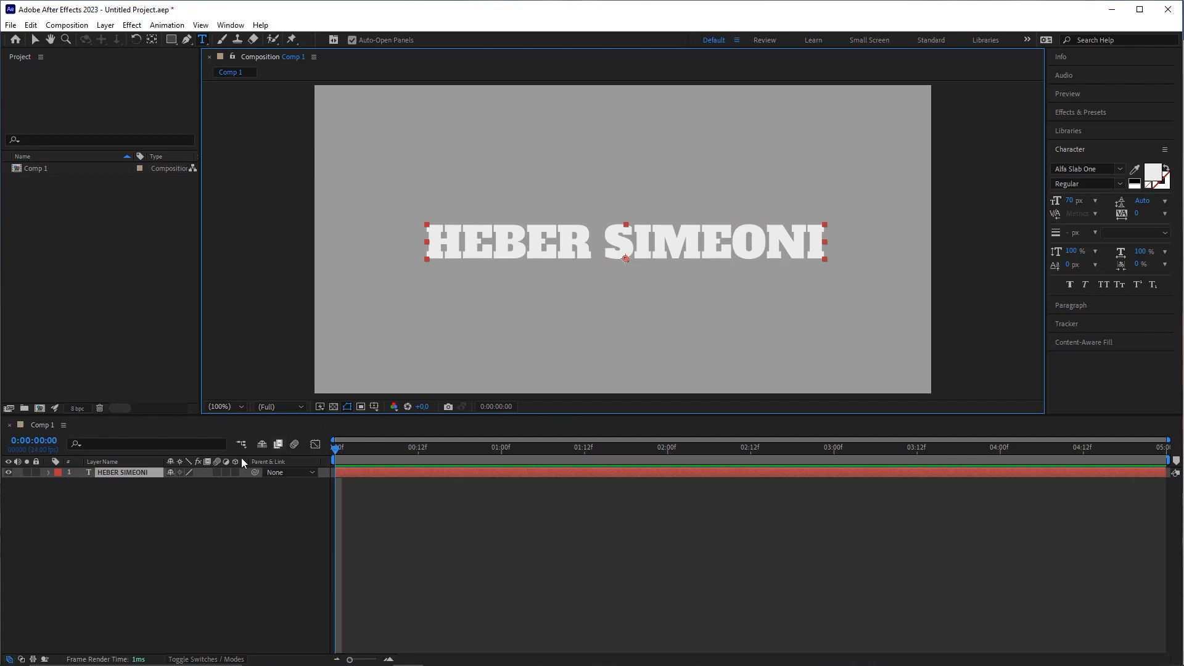
pyautogui.click(132, 472)
pyautogui.moveTo(111, 457); pyautogui.dragTo(38, 49)
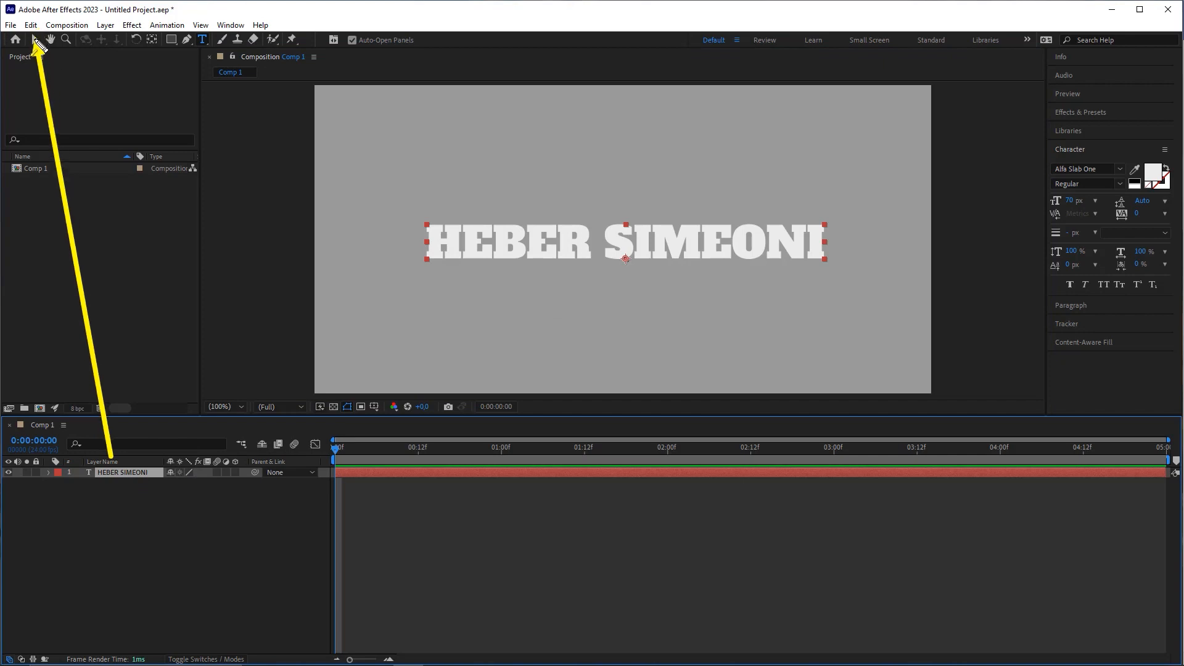
pyautogui.click(37, 40)
pyautogui.moveTo(669, 228); pyautogui.dragTo(680, 226)
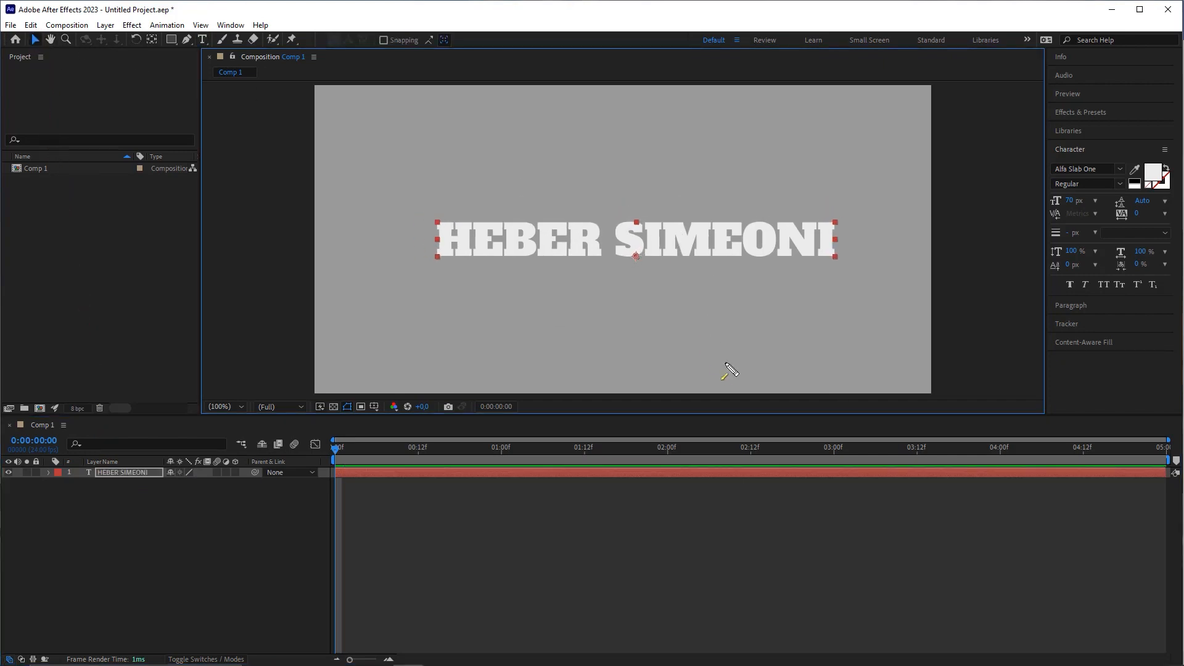
pyautogui.moveTo(725, 498)
pyautogui.mouseDown()
pyautogui.moveTo(1096, 77)
pyautogui.moveTo(1035, 169)
pyautogui.mouseUp()
pyautogui.click(1073, 150)
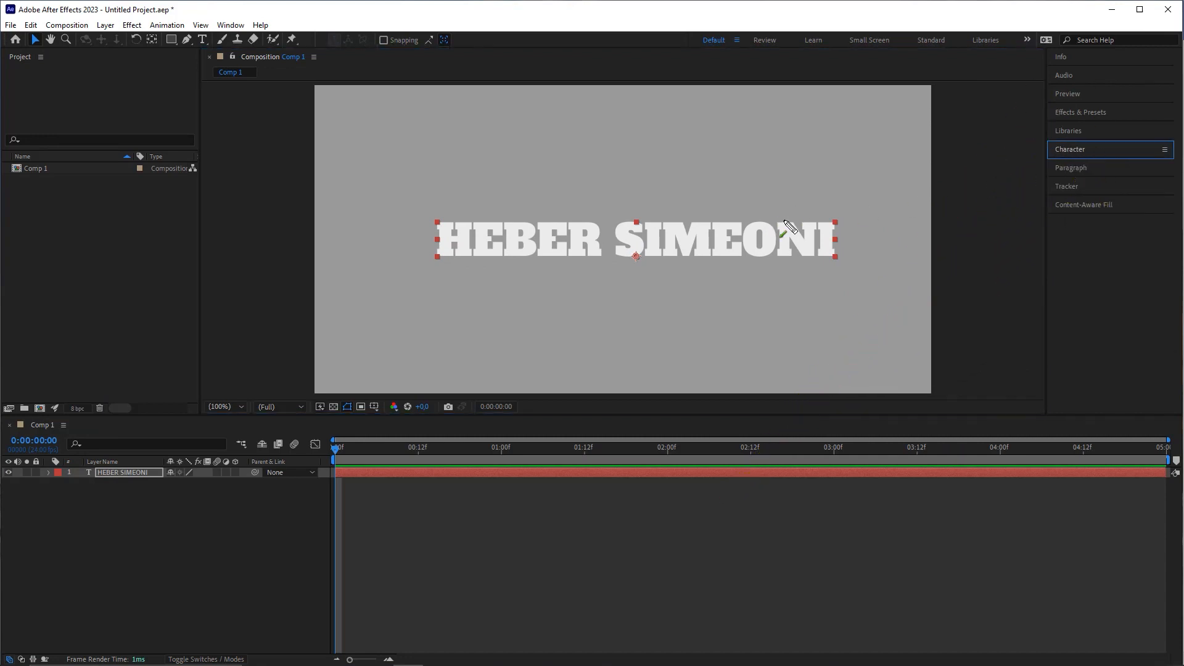
pyautogui.moveTo(196, 264); pyautogui.dragTo(227, 38)
pyautogui.click(231, 25)
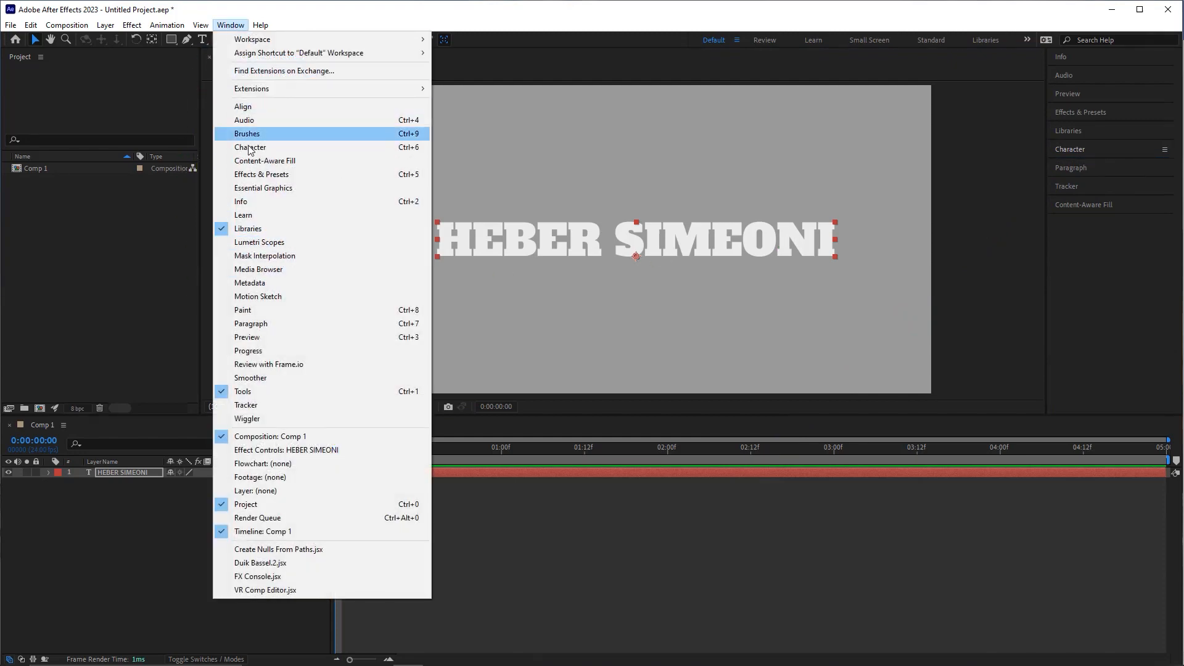
pyautogui.click(271, 148)
pyautogui.click(231, 24)
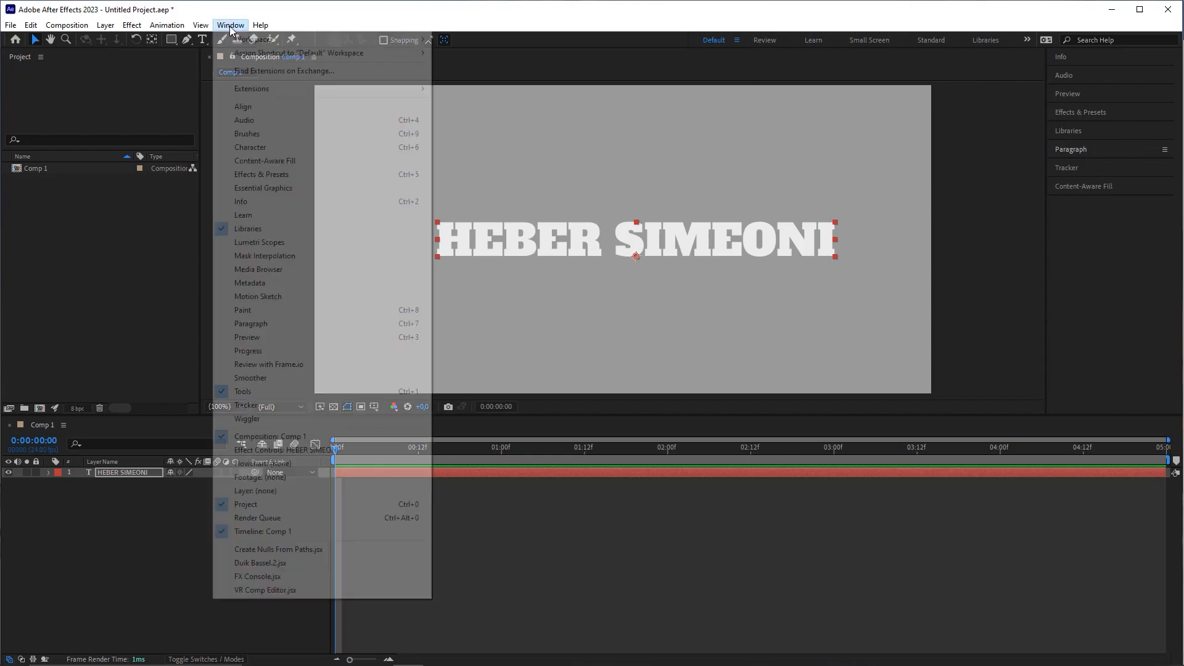
pyautogui.click(253, 146)
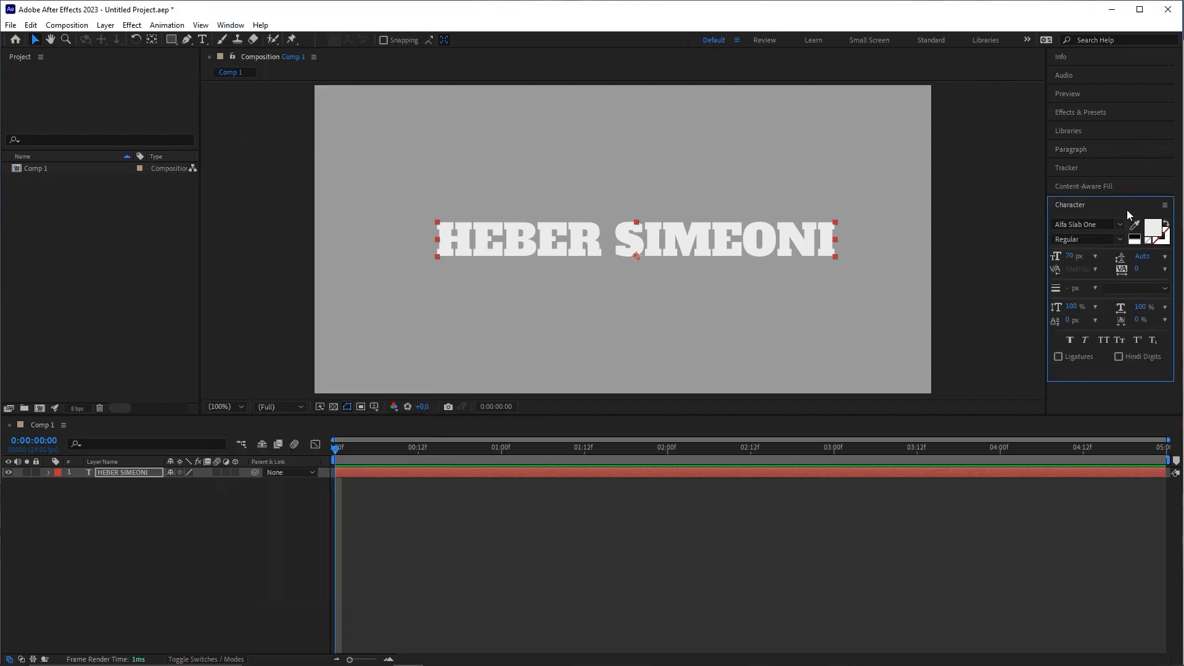
pyautogui.click(1078, 205)
pyautogui.click(1079, 205)
pyautogui.moveTo(975, 326)
pyautogui.mouseDown()
pyautogui.moveTo(1058, 235)
pyautogui.moveTo(1091, 225)
pyautogui.mouseUp()
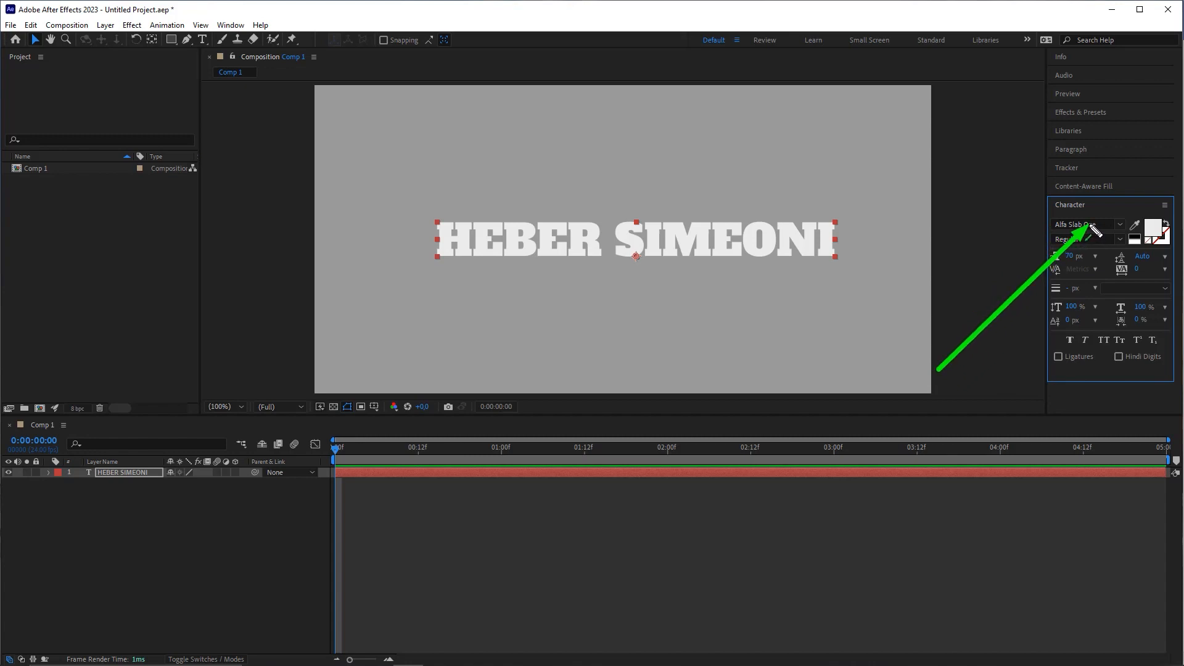
pyautogui.moveTo(1091, 226); pyautogui.dragTo(1055, 229)
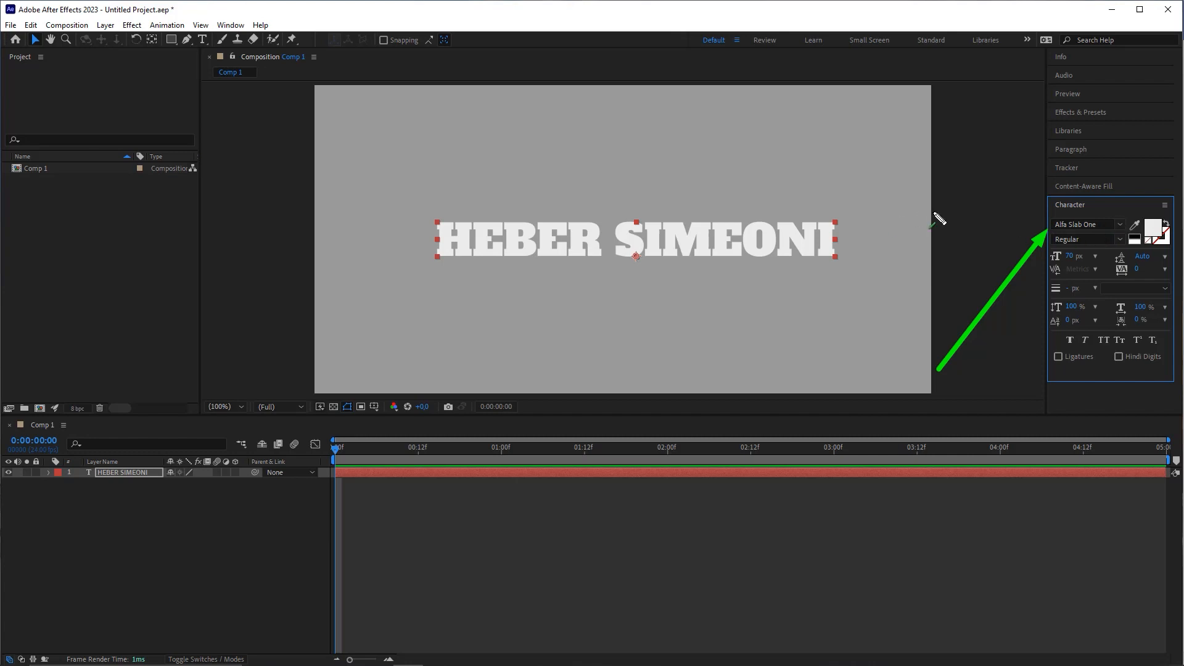
pyautogui.moveTo(902, 374)
pyautogui.mouseDown()
pyautogui.moveTo(1083, 269)
pyautogui.moveTo(1064, 259)
pyautogui.moveTo(1089, 303)
pyautogui.mouseUp()
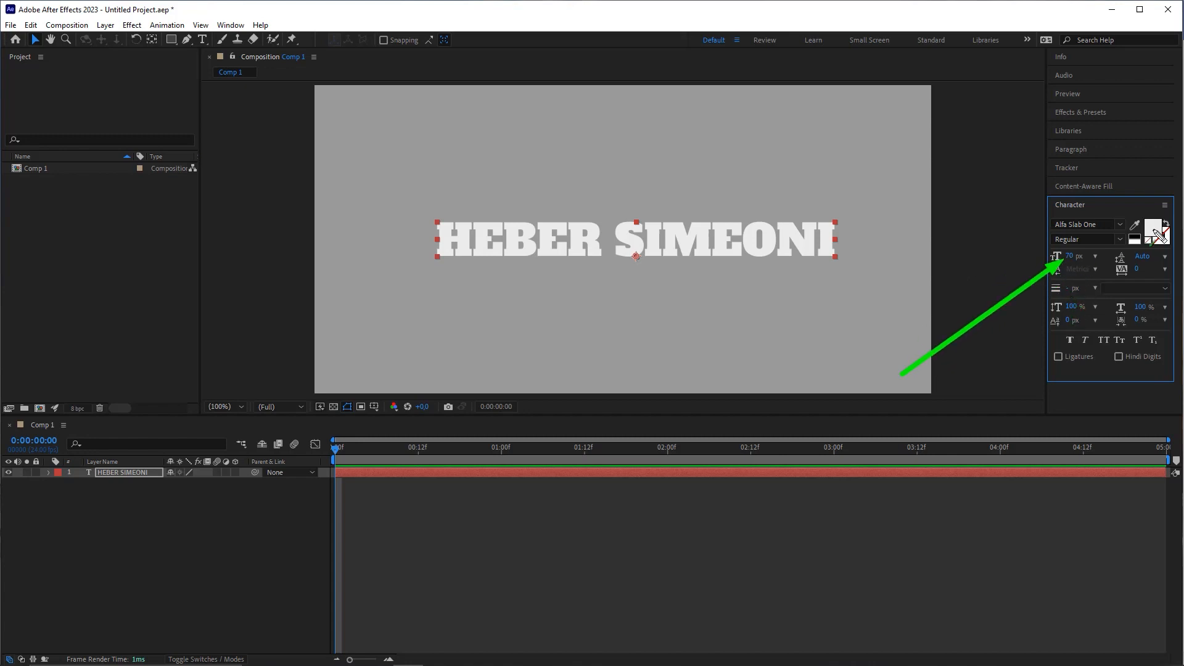
pyautogui.press('Escape')
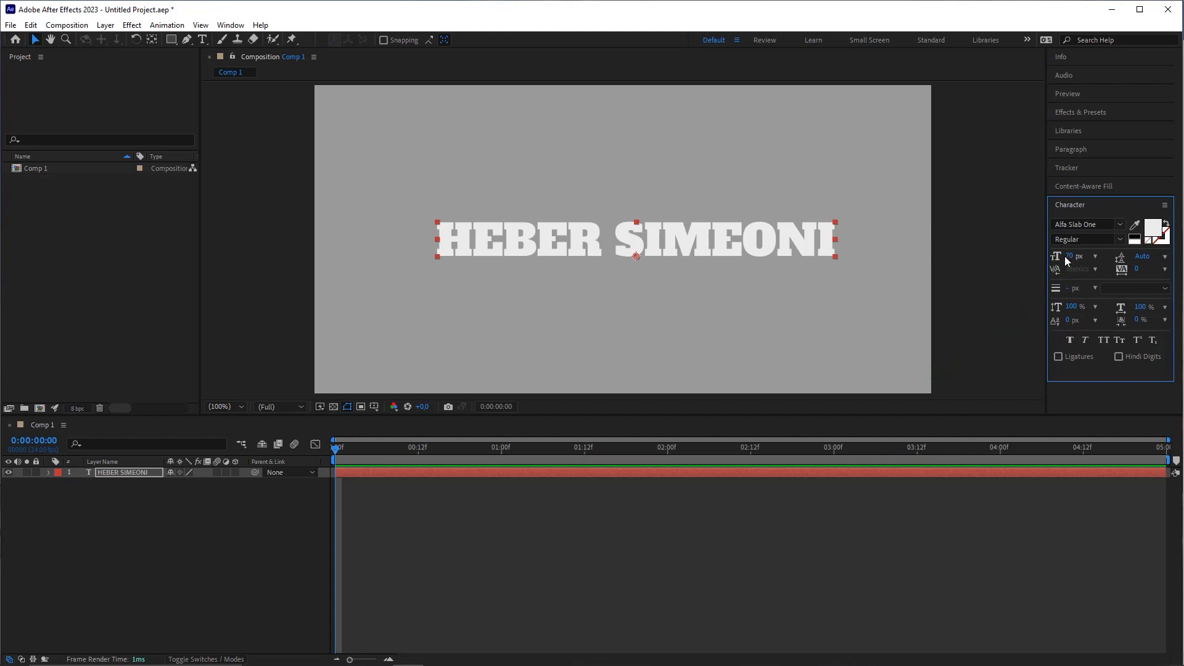
pyautogui.click(1073, 206)
pyautogui.hotkey('ctrl', '2')
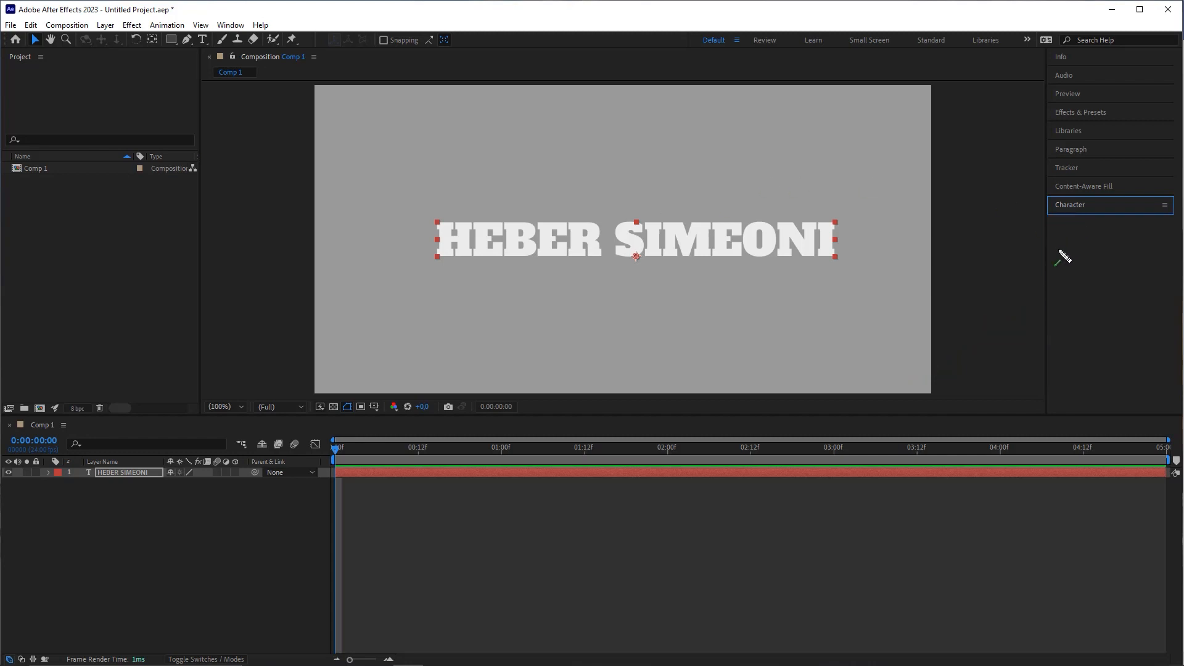
pyautogui.moveTo(868, 378); pyautogui.dragTo(1032, 193)
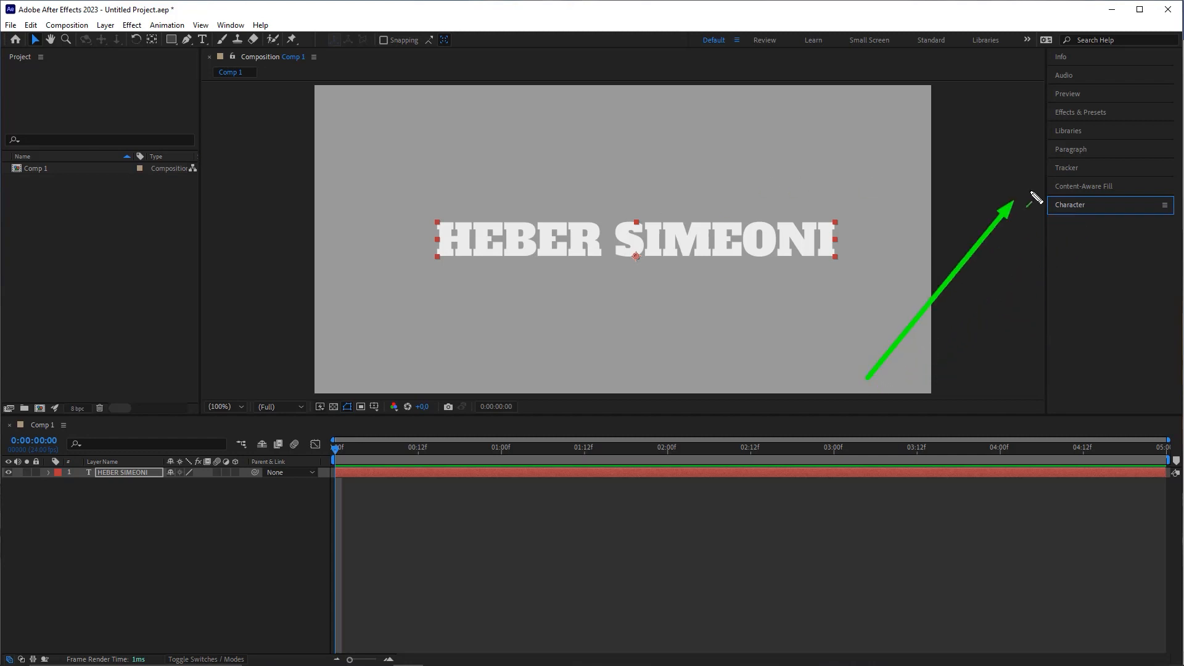
# Step: Set the title's paragraph alignment to Center, then collapse the Libraries panel back to its header
pyautogui.press('Escape')
pyautogui.click(1061, 150)
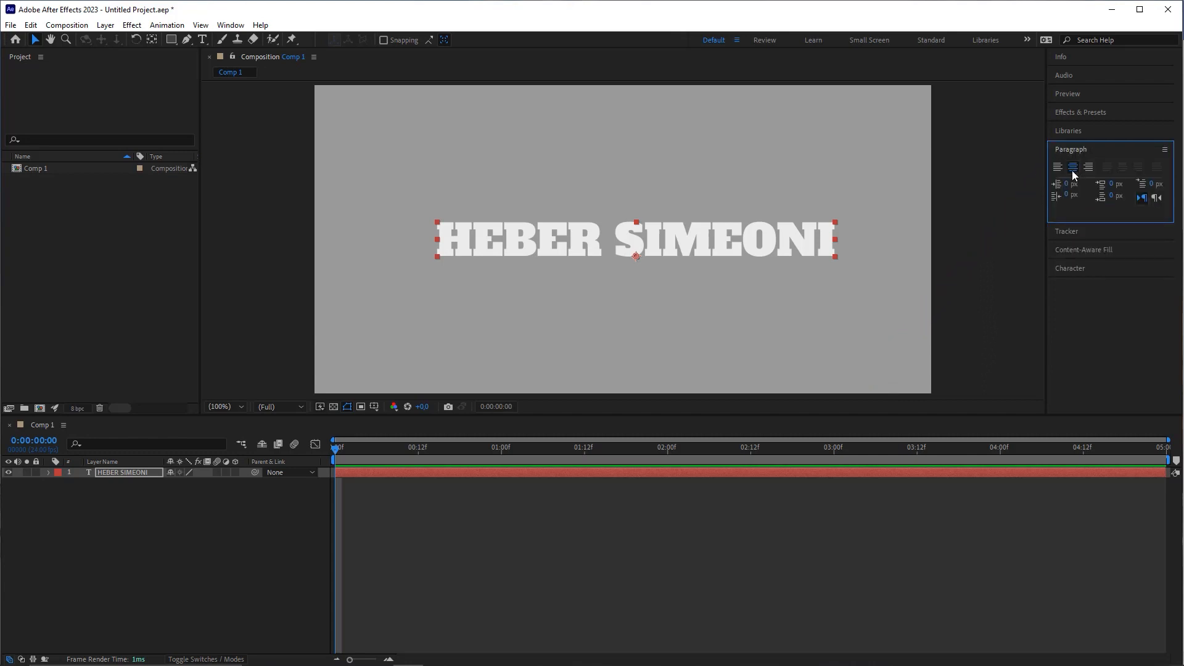
pyautogui.click(1059, 168)
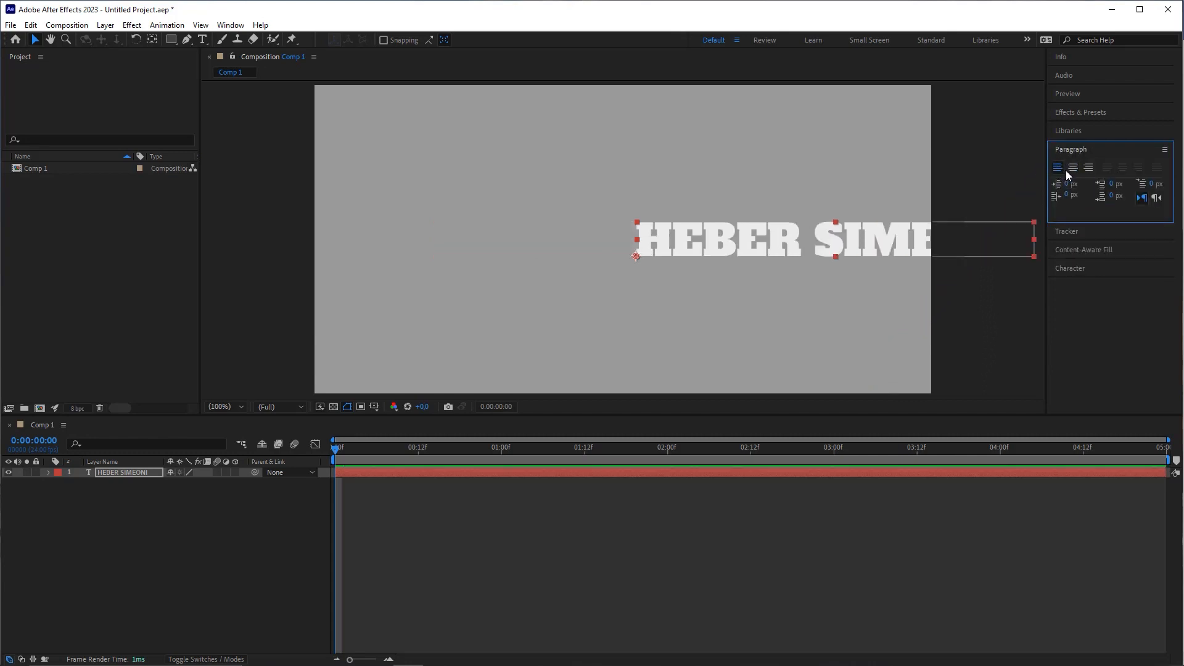
pyautogui.click(1073, 168)
pyautogui.click(1088, 168)
pyautogui.click(1073, 168)
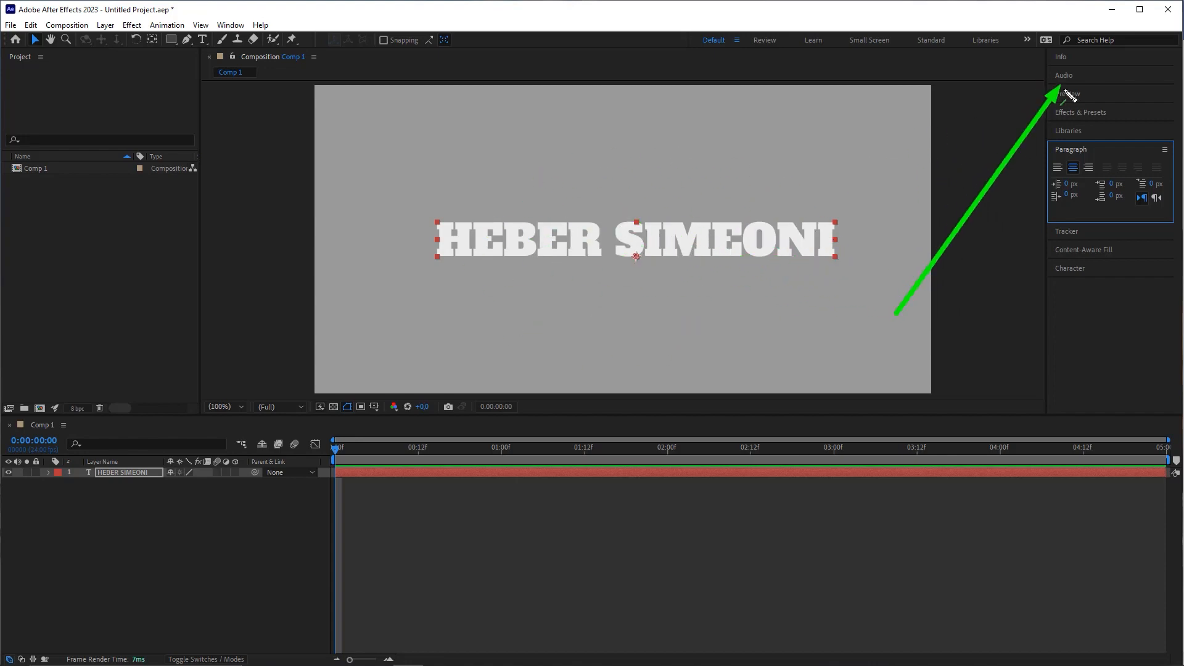
pyautogui.click(1076, 132)
pyautogui.click(1076, 132)
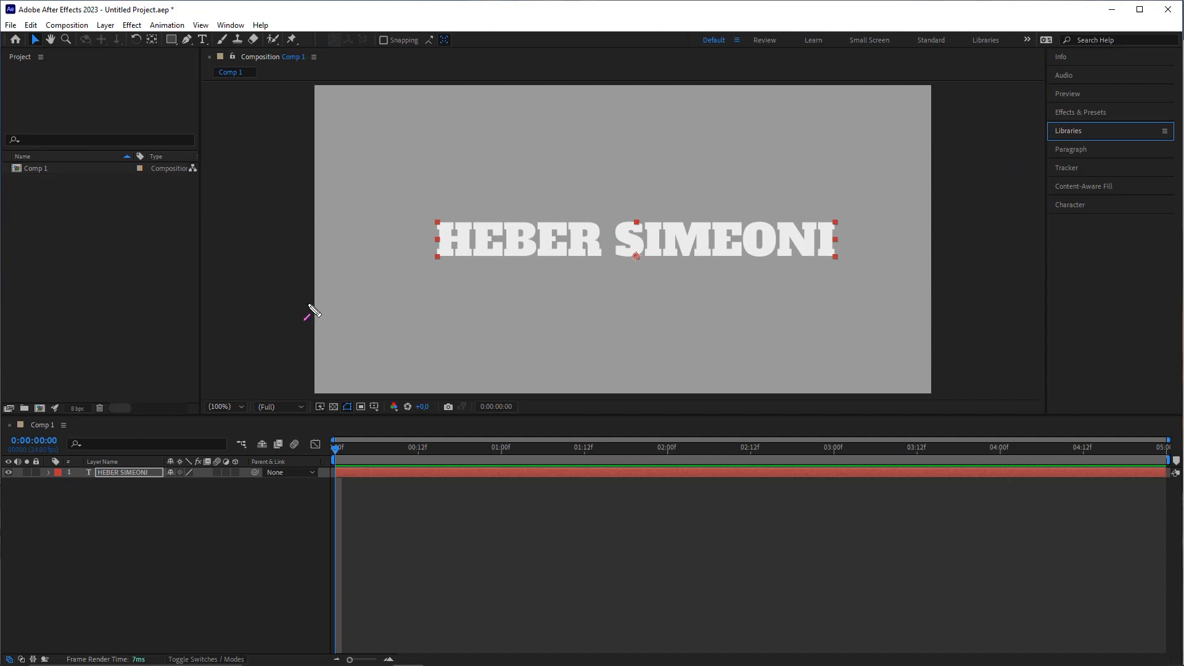
# Step: Use the Align panel, relative to Composition, to centre the title horizontally and vertically
pyautogui.click(230, 24)
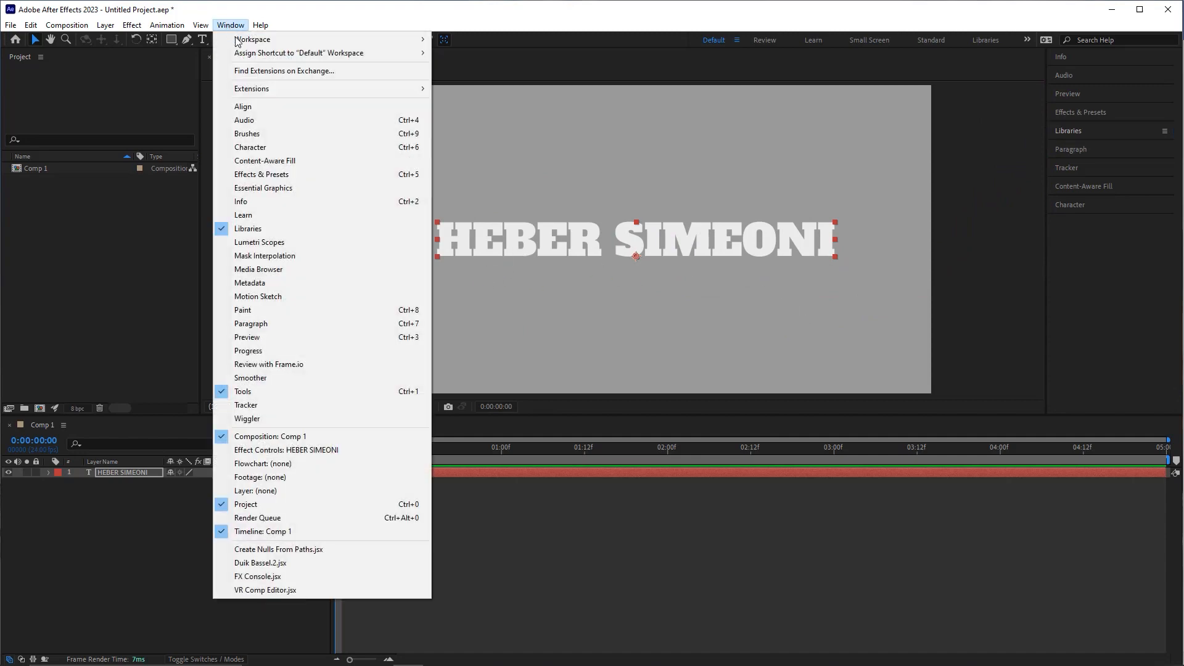
pyautogui.click(255, 106)
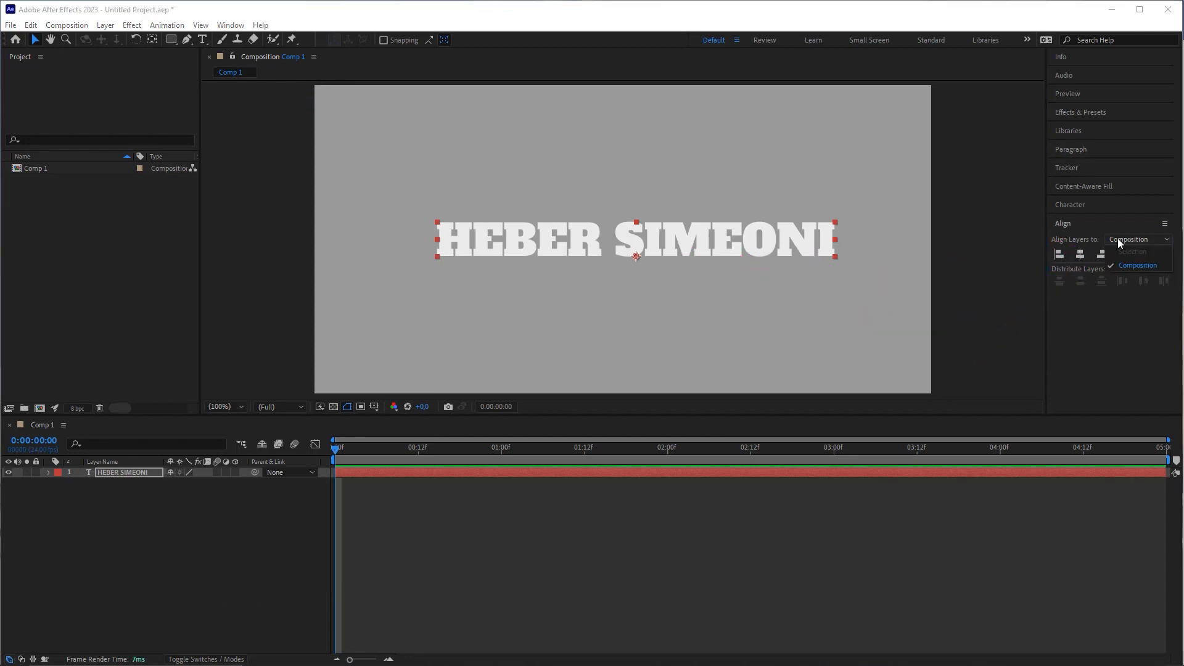
pyautogui.click(1118, 238)
pyautogui.click(1140, 267)
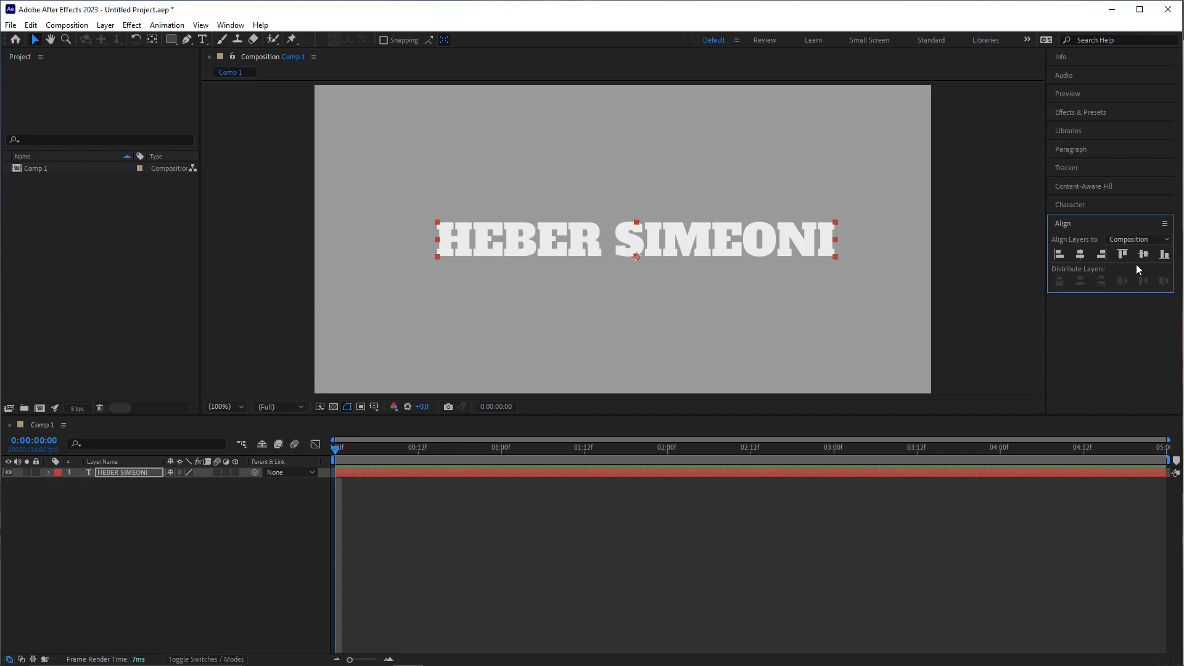
pyautogui.click(1082, 254)
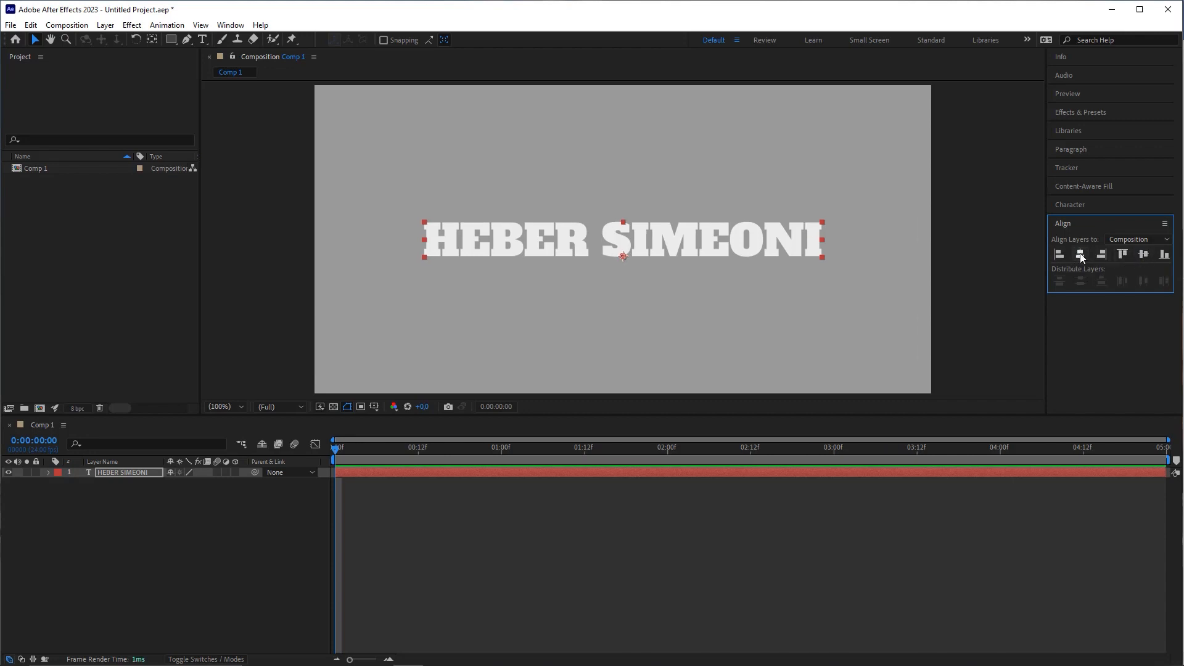
pyautogui.click(1144, 256)
# Step: Select the title layer in the timeline and toggle the Character panel open and closed
pyautogui.click(123, 473)
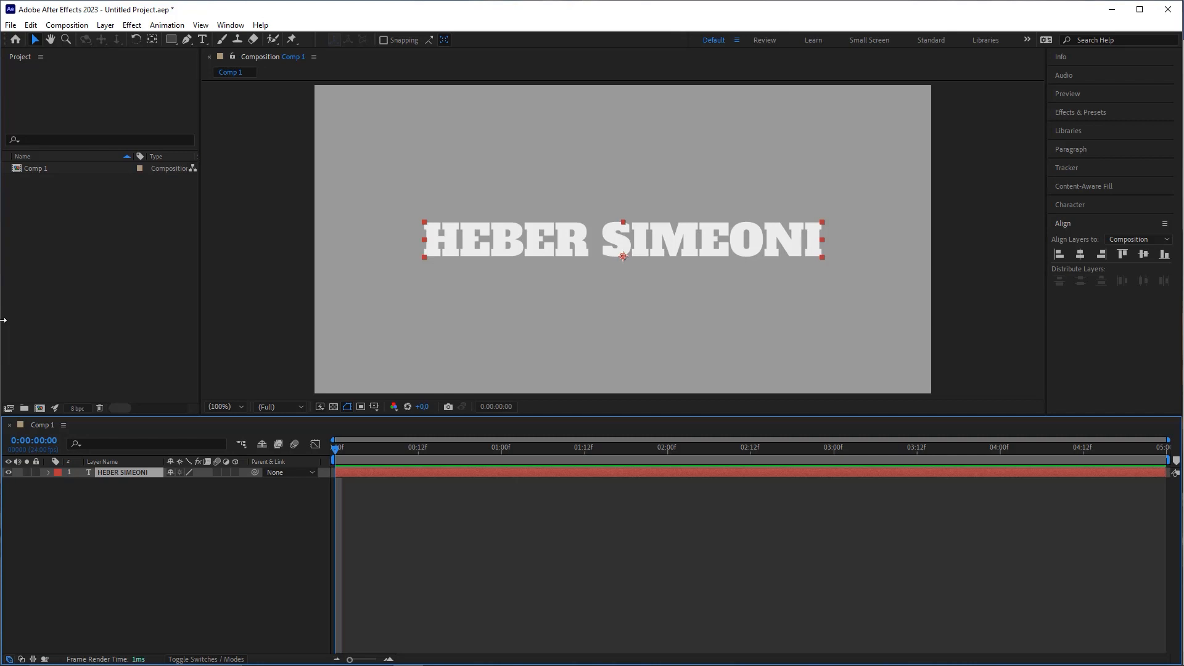
pyautogui.click(1086, 205)
pyautogui.click(1073, 205)
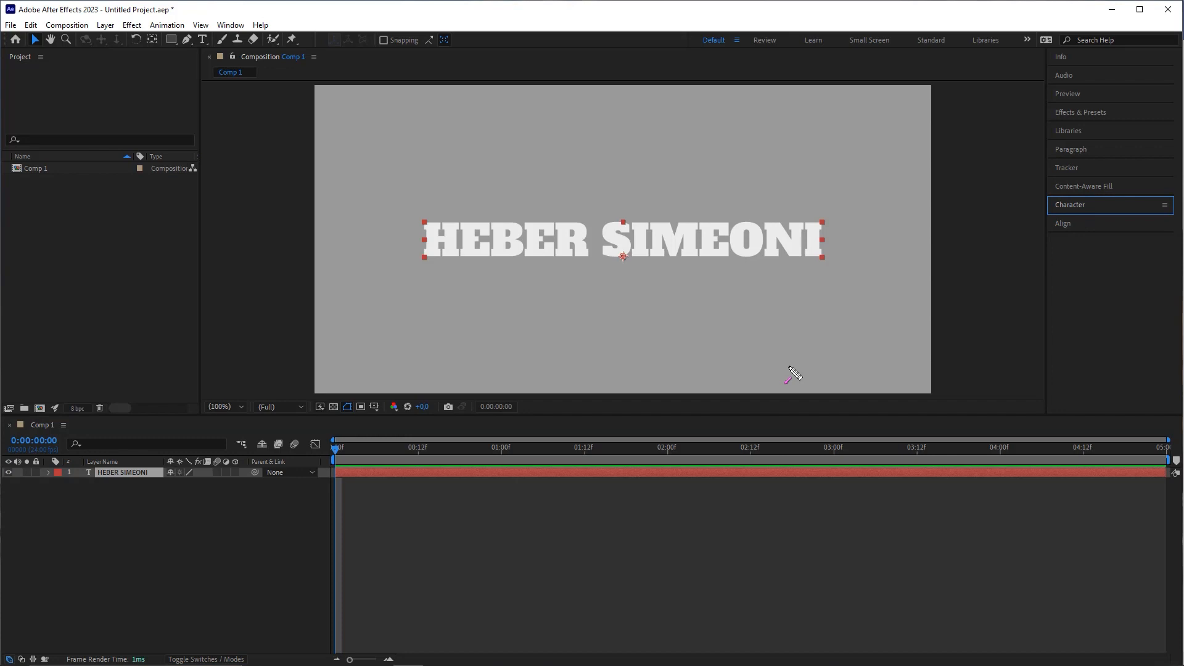
pyautogui.moveTo(496, 555)
pyautogui.mouseDown()
pyautogui.moveTo(863, 324)
pyautogui.moveTo(1124, 92)
pyautogui.moveTo(1100, 65)
pyautogui.mouseUp()
pyautogui.press('Escape')
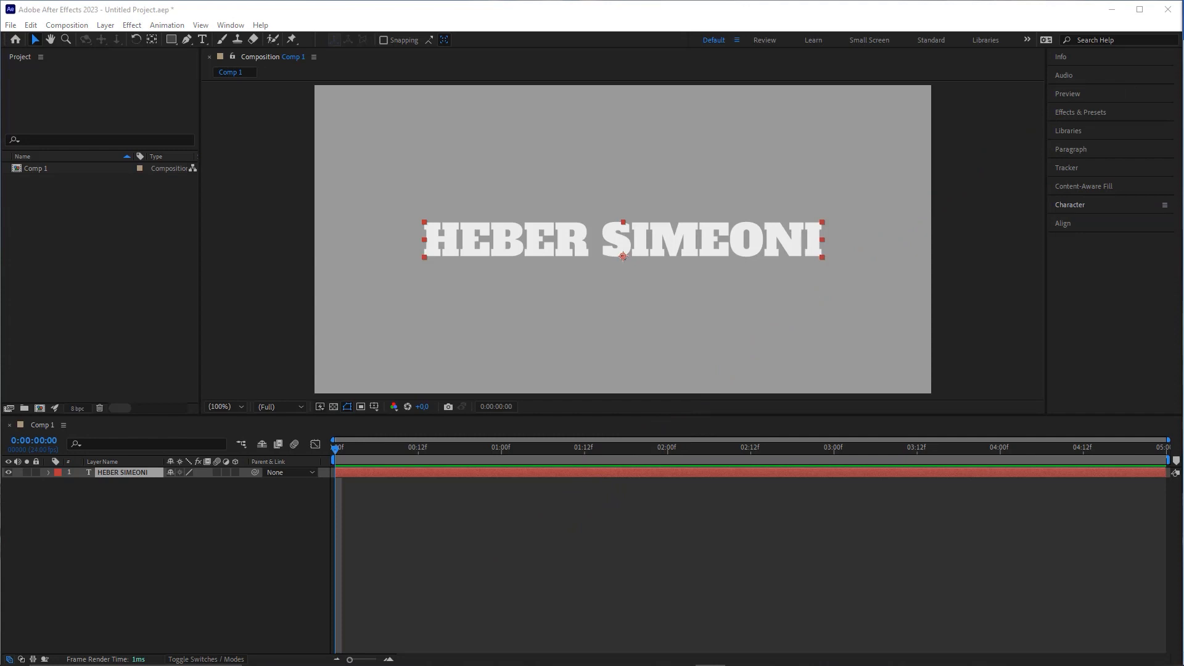
pyautogui.click(206, 426)
pyautogui.hotkey('ctrl', '2')
pyautogui.moveTo(240, 514); pyautogui.dragTo(244, 508)
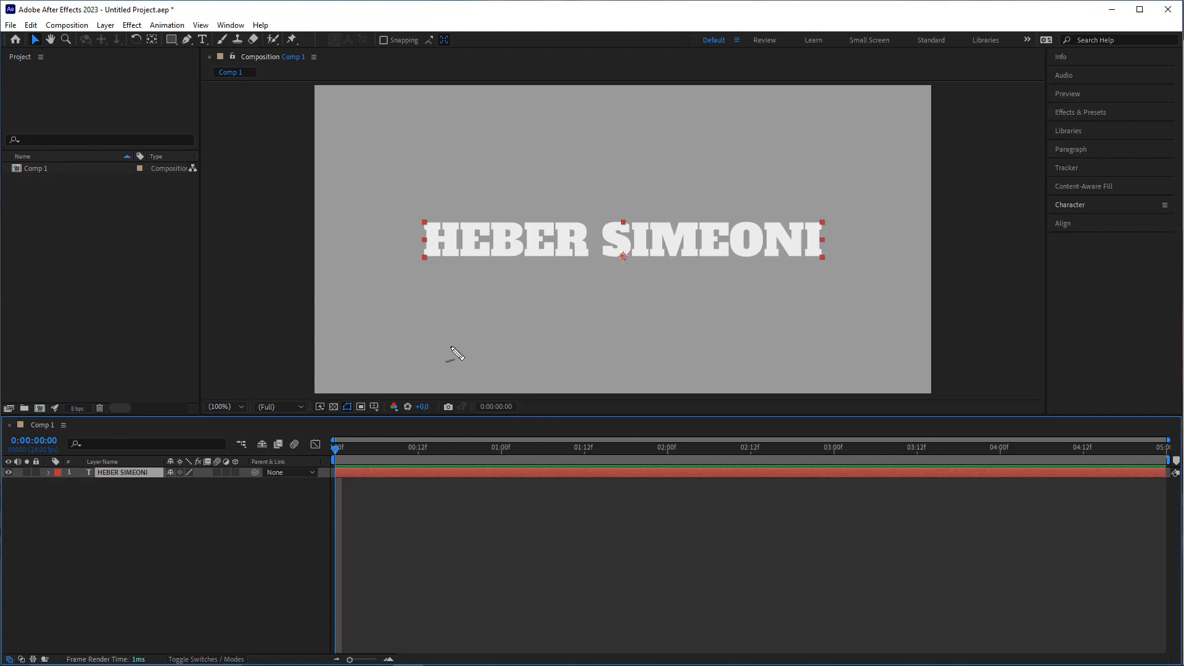
pyautogui.moveTo(457, 349); pyautogui.dragTo(398, 341)
pyautogui.moveTo(510, 322); pyautogui.dragTo(548, 275)
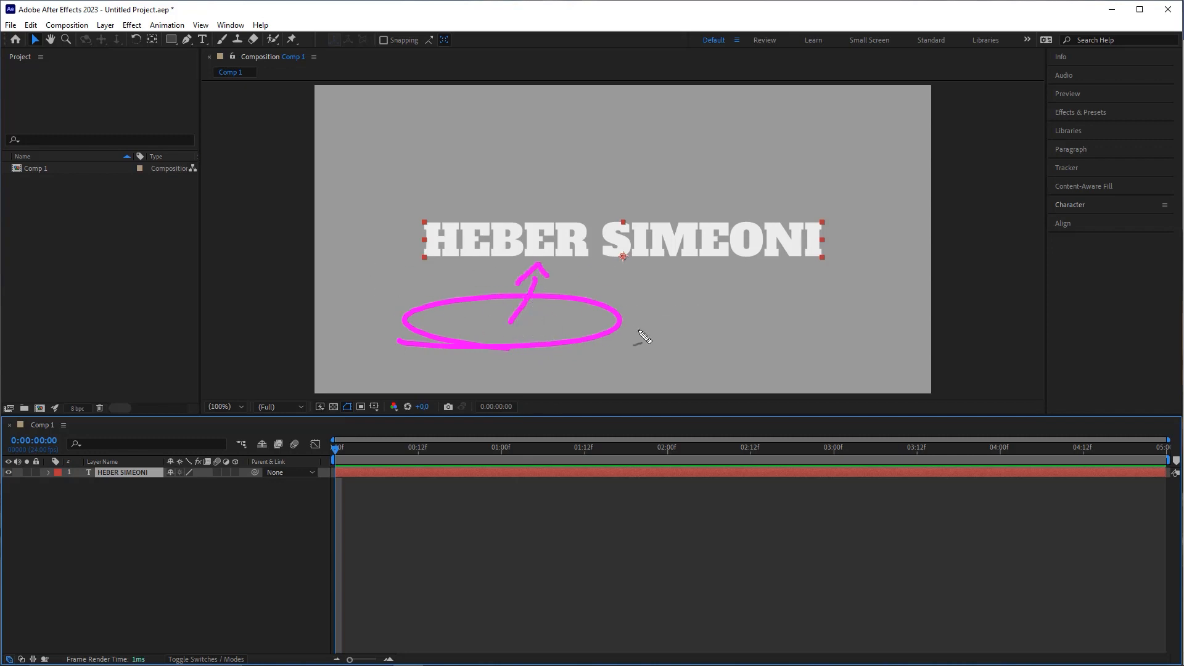
pyautogui.moveTo(417, 342); pyautogui.dragTo(448, 295)
pyautogui.moveTo(469, 335)
pyautogui.mouseDown()
pyautogui.moveTo(492, 299)
pyautogui.moveTo(535, 281)
pyautogui.mouseUp()
pyautogui.moveTo(546, 324); pyautogui.dragTo(596, 288)
pyautogui.moveTo(601, 316)
pyautogui.mouseDown()
pyautogui.moveTo(643, 289)
pyautogui.moveTo(702, 300)
pyautogui.mouseUp()
pyautogui.moveTo(718, 322); pyautogui.dragTo(759, 302)
pyautogui.moveTo(784, 319); pyautogui.dragTo(834, 294)
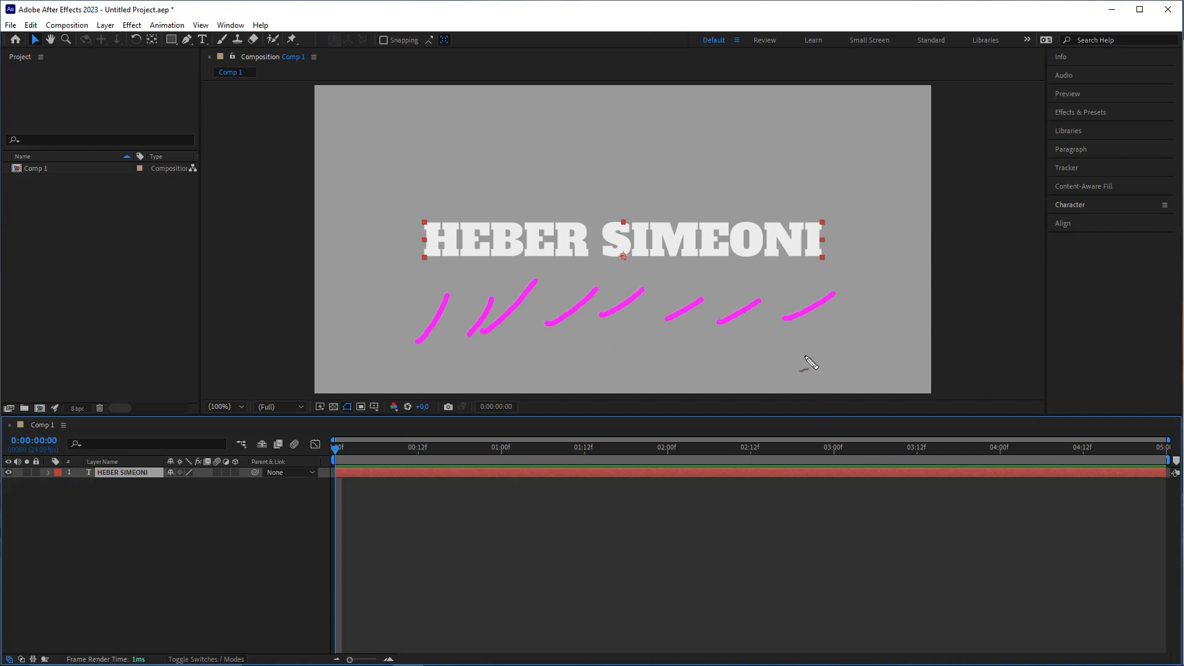
pyautogui.press('Escape')
pyautogui.press('a')
pyautogui.press('a')
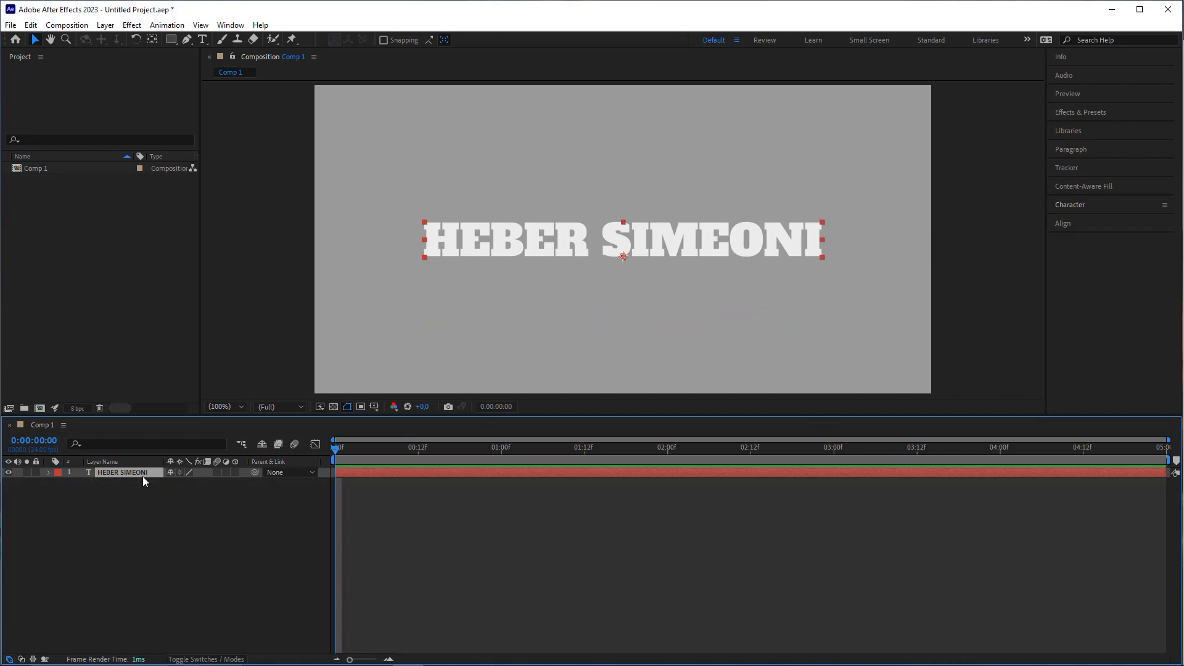
pyautogui.hotkey('ctrl', '2')
pyautogui.moveTo(140, 493); pyautogui.dragTo(143, 477)
pyautogui.moveTo(215, 367)
pyautogui.mouseDown()
pyautogui.moveTo(102, 472)
pyautogui.moveTo(53, 471)
pyautogui.mouseUp()
pyautogui.press('Escape')
pyautogui.click(49, 472)
pyautogui.click(92, 494)
pyautogui.click(76, 486)
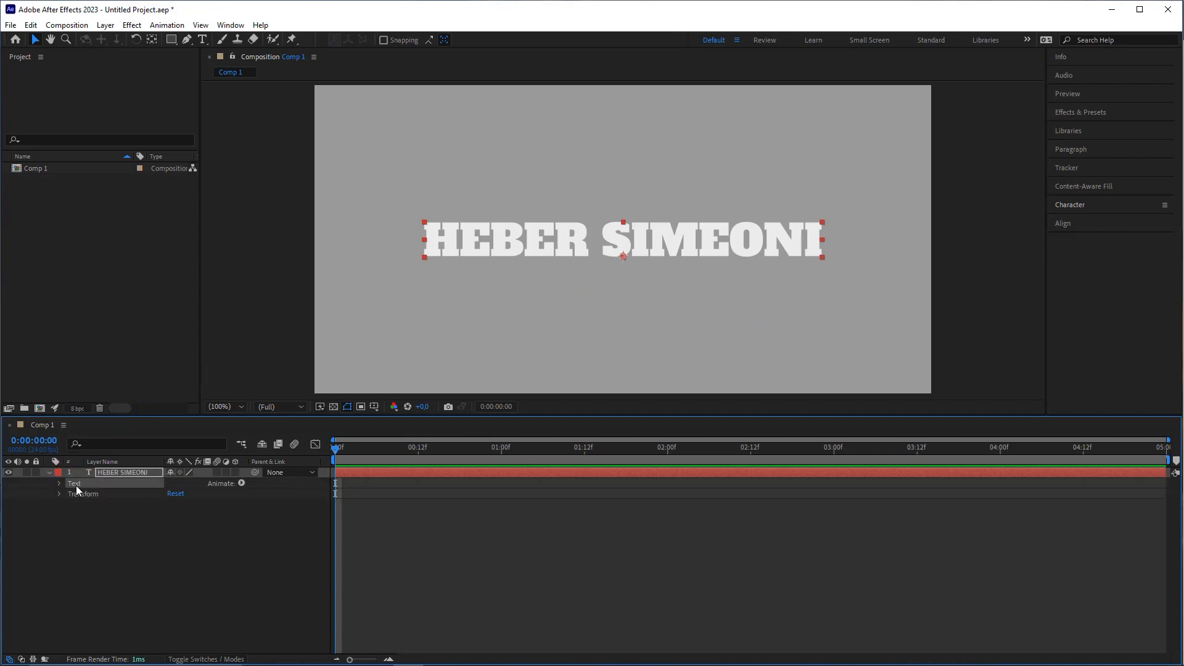
pyautogui.click(225, 484)
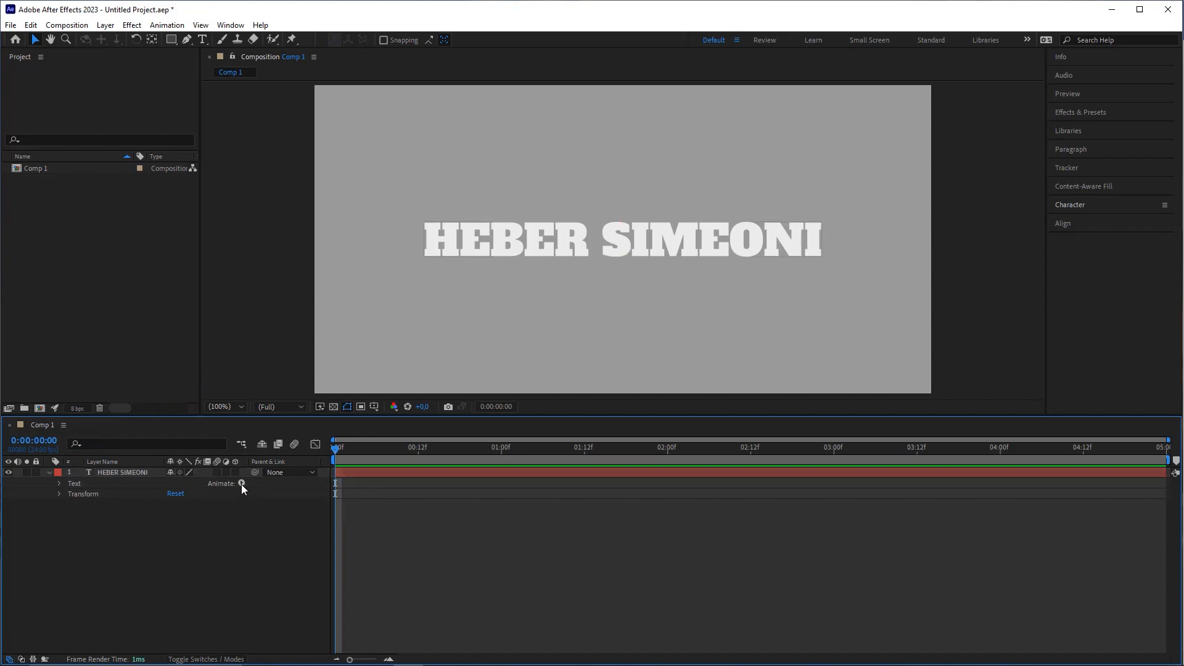
pyautogui.click(242, 484)
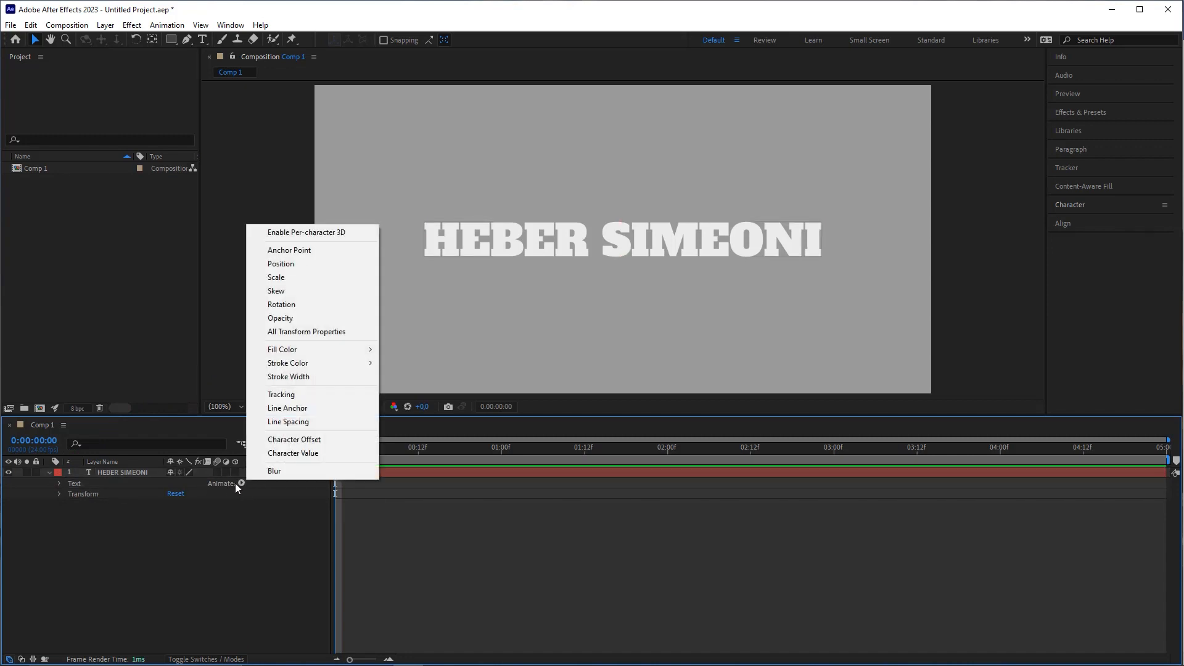
pyautogui.click(303, 268)
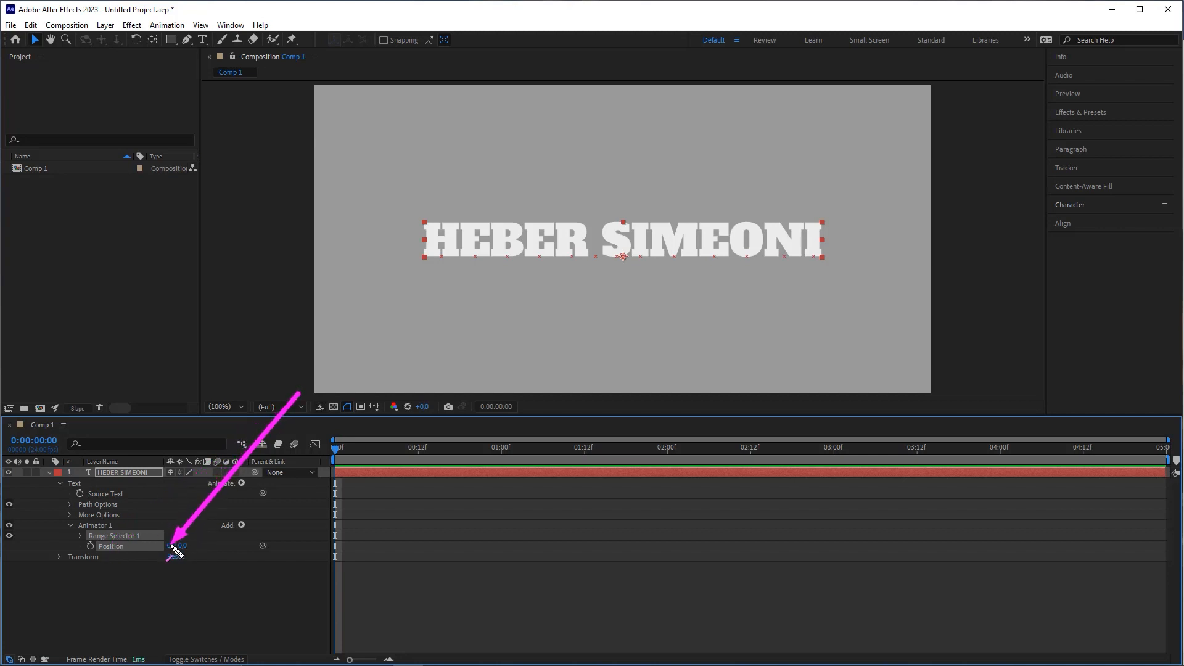
# Step: Set Animator 1's Position Y offset to 150, dropping the title's letters down
pyautogui.press('Escape')
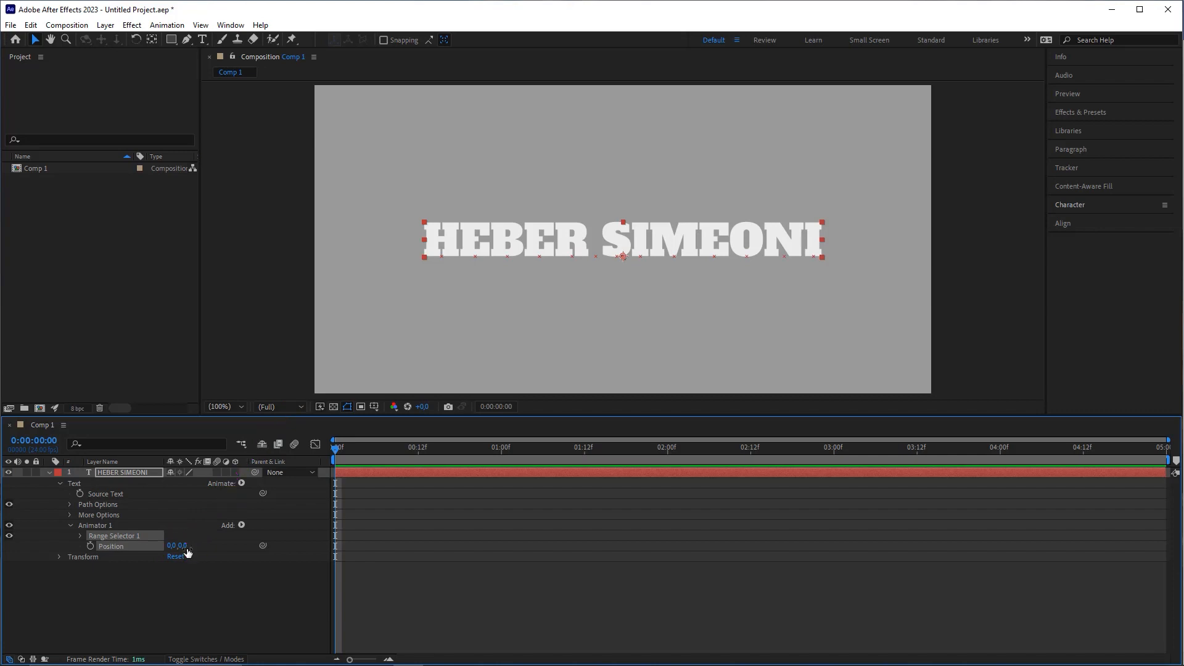
pyautogui.moveTo(184, 547); pyautogui.dragTo(199, 544)
pyautogui.hotkey('ctrl', 'z')
pyautogui.moveTo(187, 546); pyautogui.dragTo(262, 546)
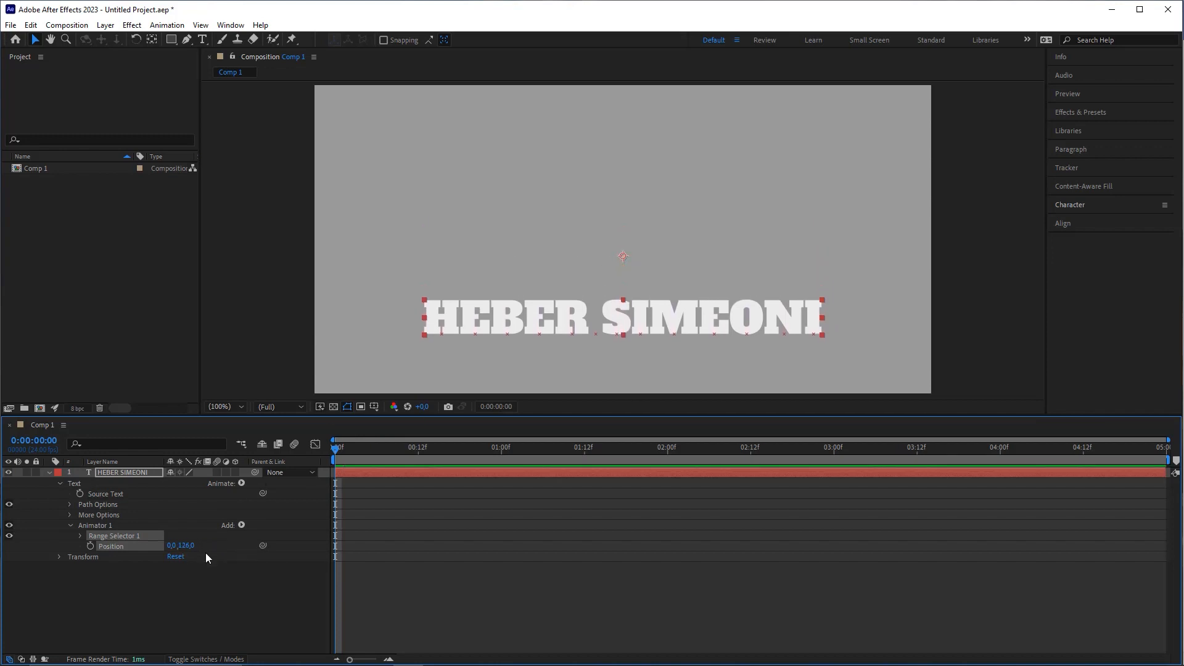
pyautogui.click(188, 546)
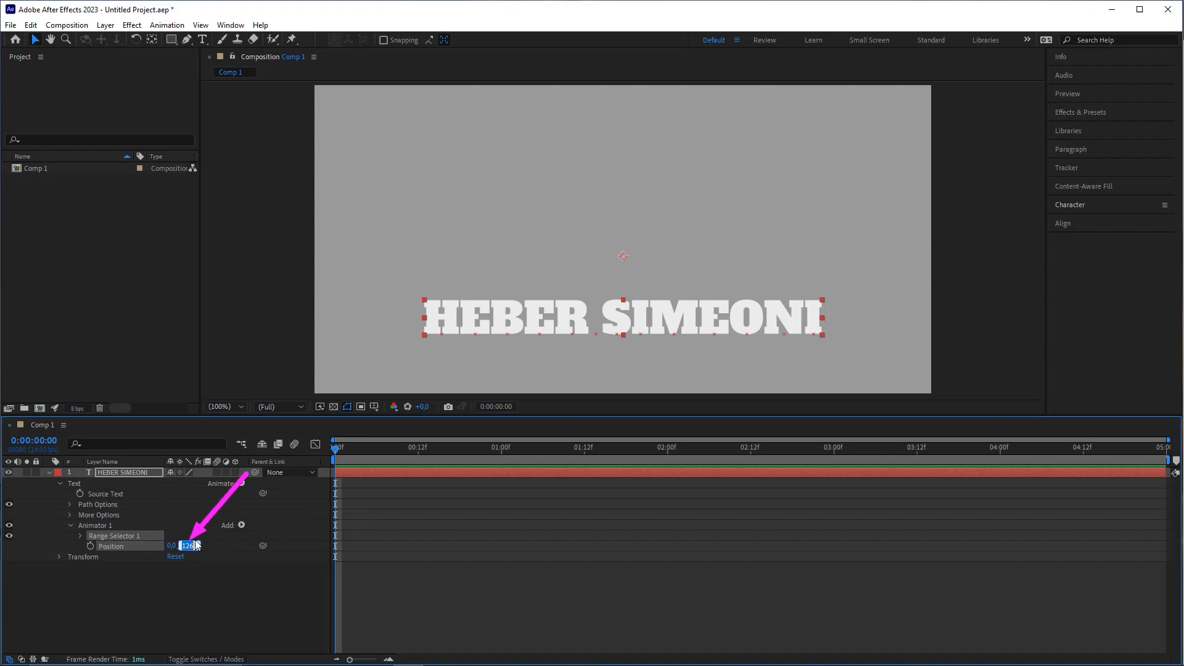
pyautogui.write('150')
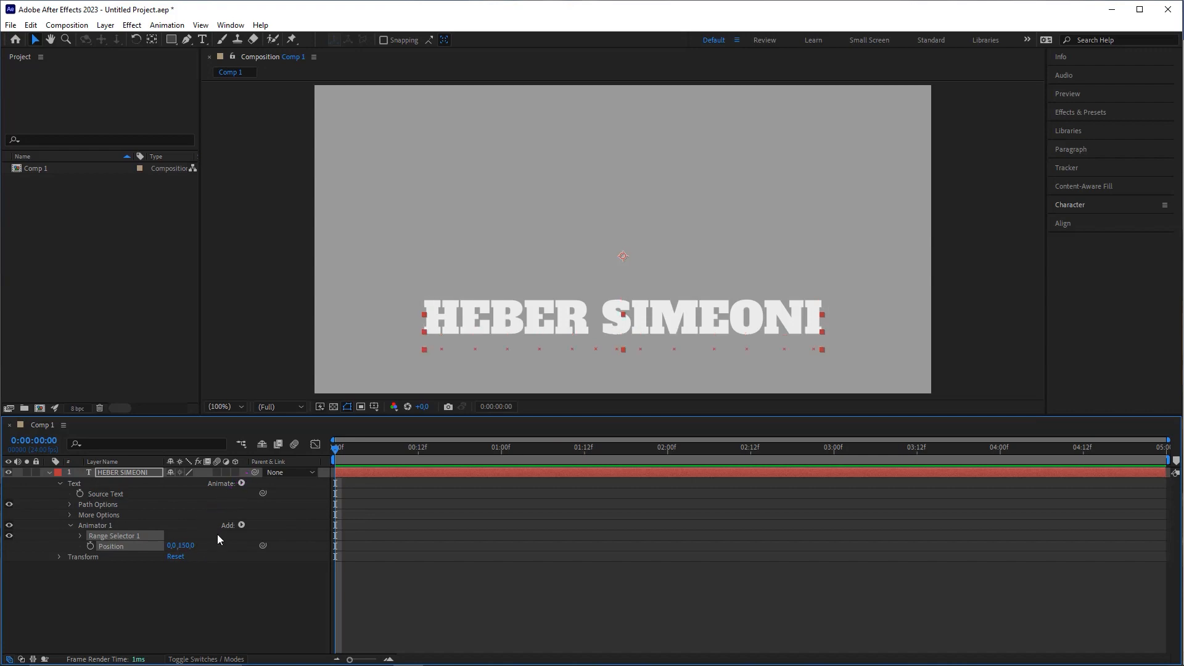
pyautogui.press('Return')
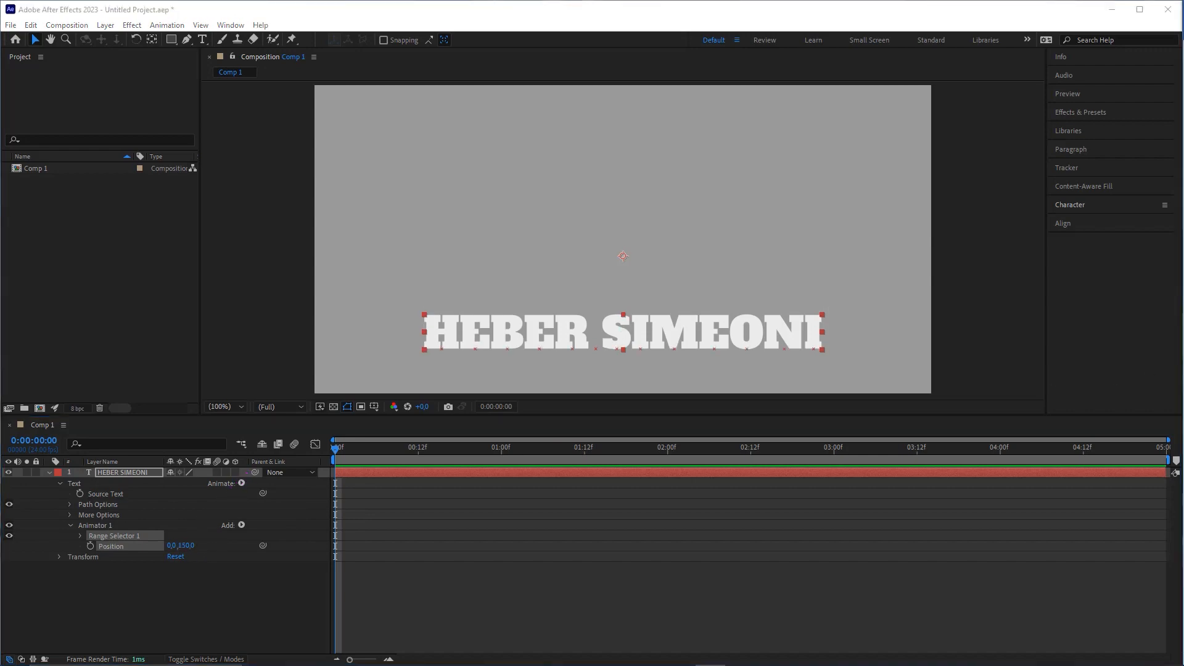
pyautogui.click(409, 524)
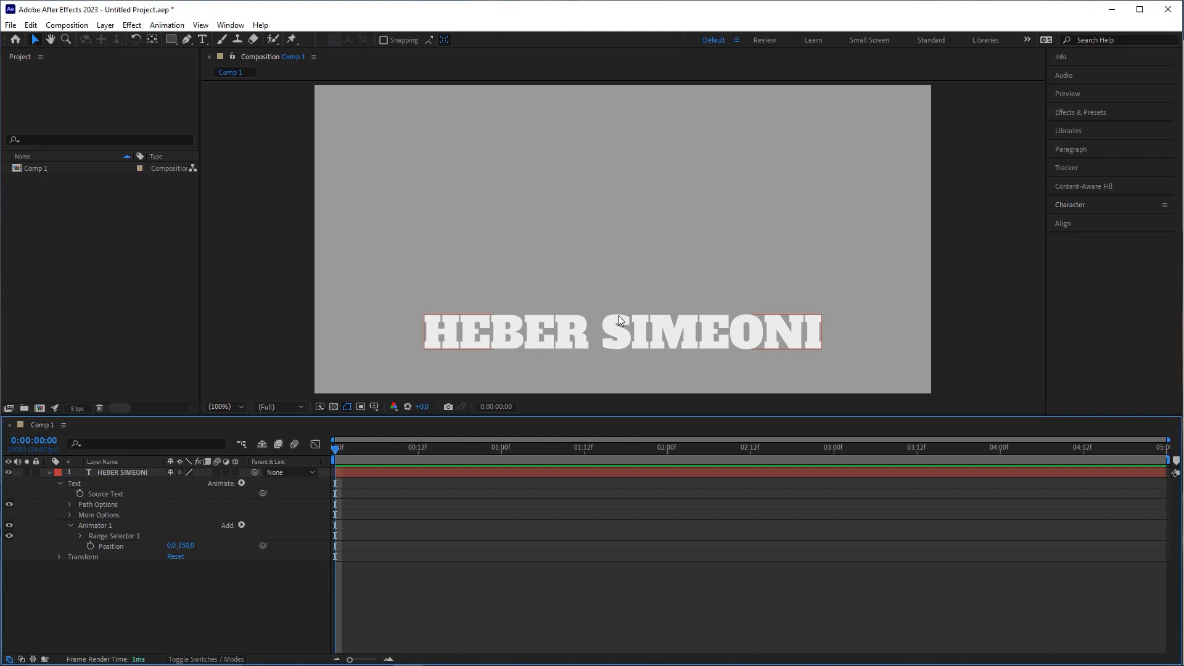
# Step: Expand Range Selector 1 and test its Offset, keeping Position Y at 150
pyautogui.moveTo(188, 547); pyautogui.dragTo(146, 526)
pyautogui.hotkey('ctrl', 'z')
pyautogui.click(81, 535)
pyautogui.click(81, 536)
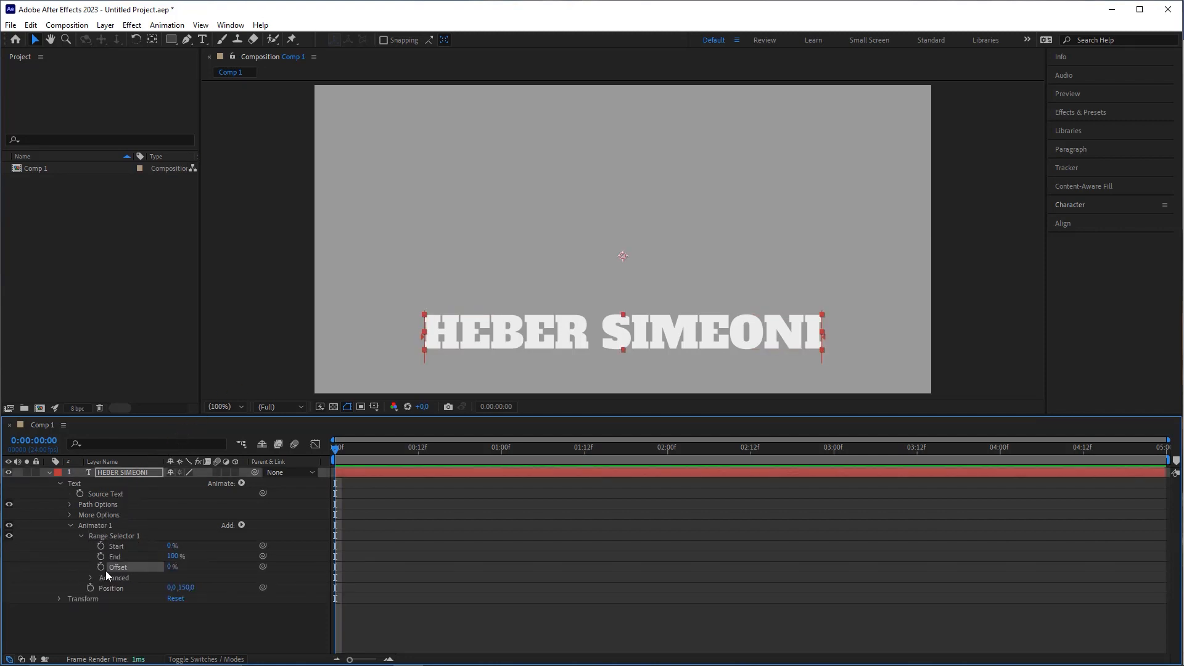
pyautogui.moveTo(170, 572); pyautogui.dragTo(202, 564)
pyautogui.hotkey('ctrl', 'z')
# Step: Keyframe Range Selector 1 Offset at -100% on the first frame
pyautogui.moveTo(343, 453)
pyautogui.mouseDown()
pyautogui.moveTo(363, 456)
pyautogui.moveTo(331, 450)
pyautogui.mouseUp()
pyautogui.click(101, 568)
pyautogui.moveTo(169, 568); pyautogui.dragTo(105, 571)
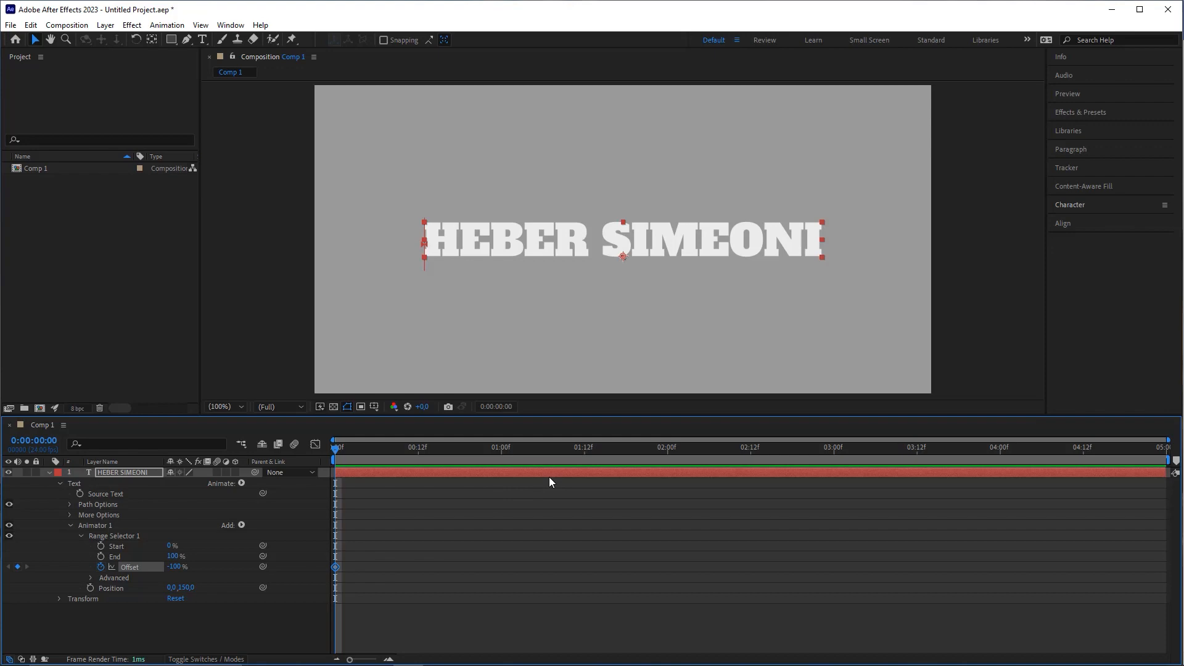
pyautogui.click(424, 515)
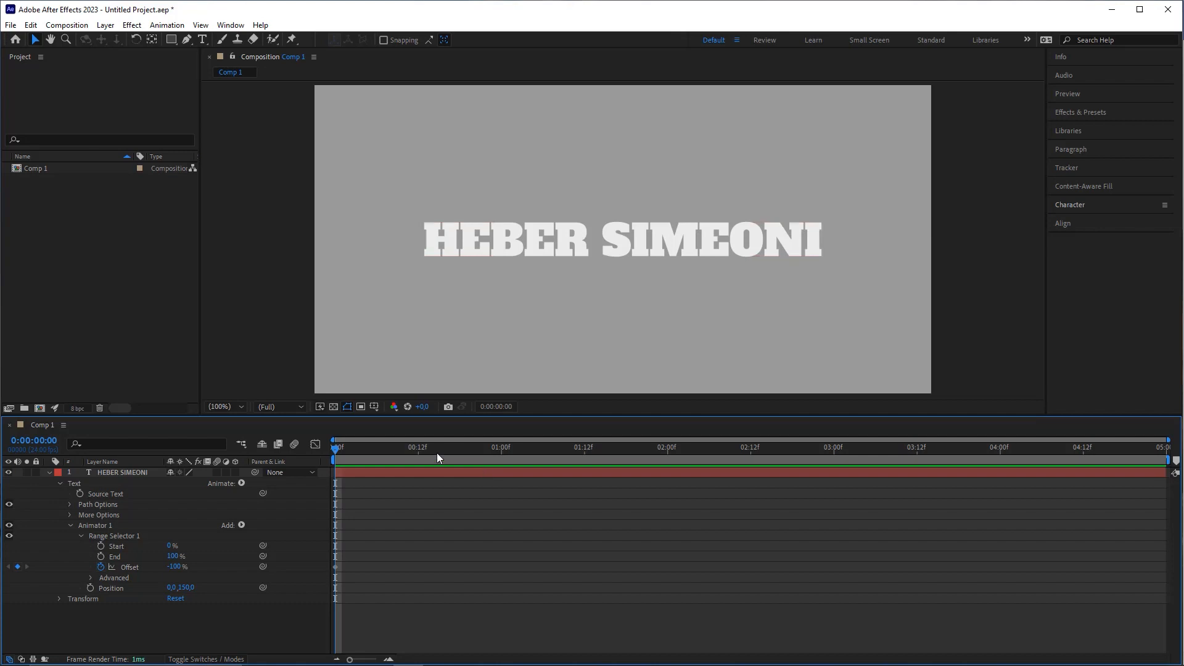
pyautogui.press('space')
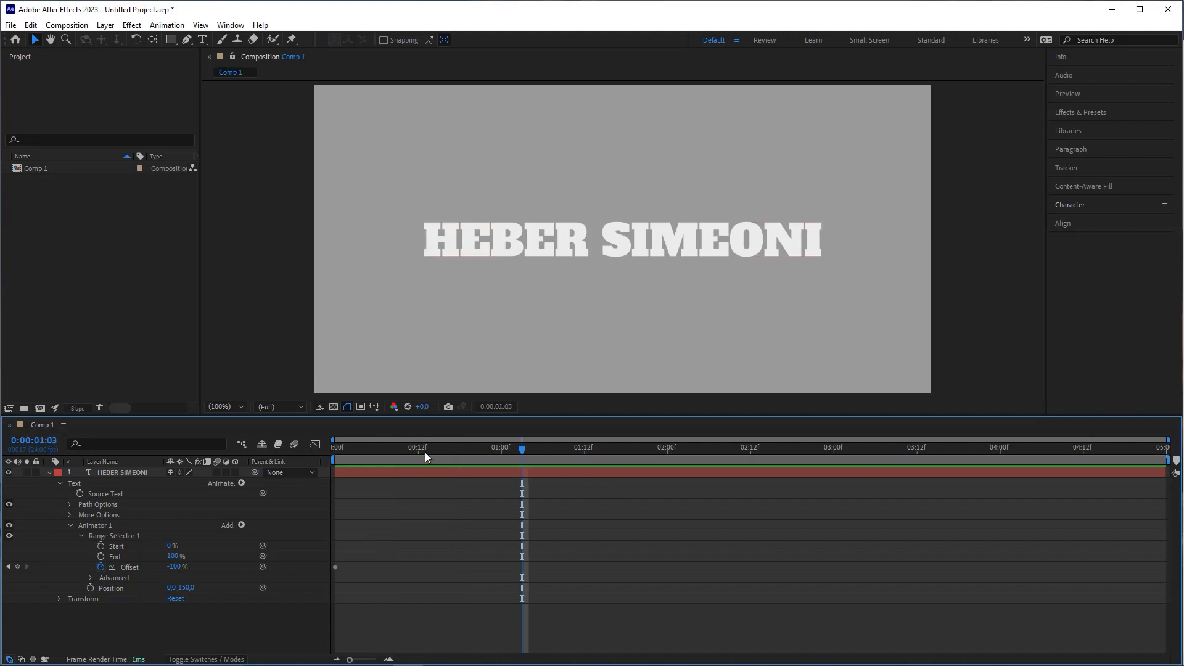
pyautogui.press('space')
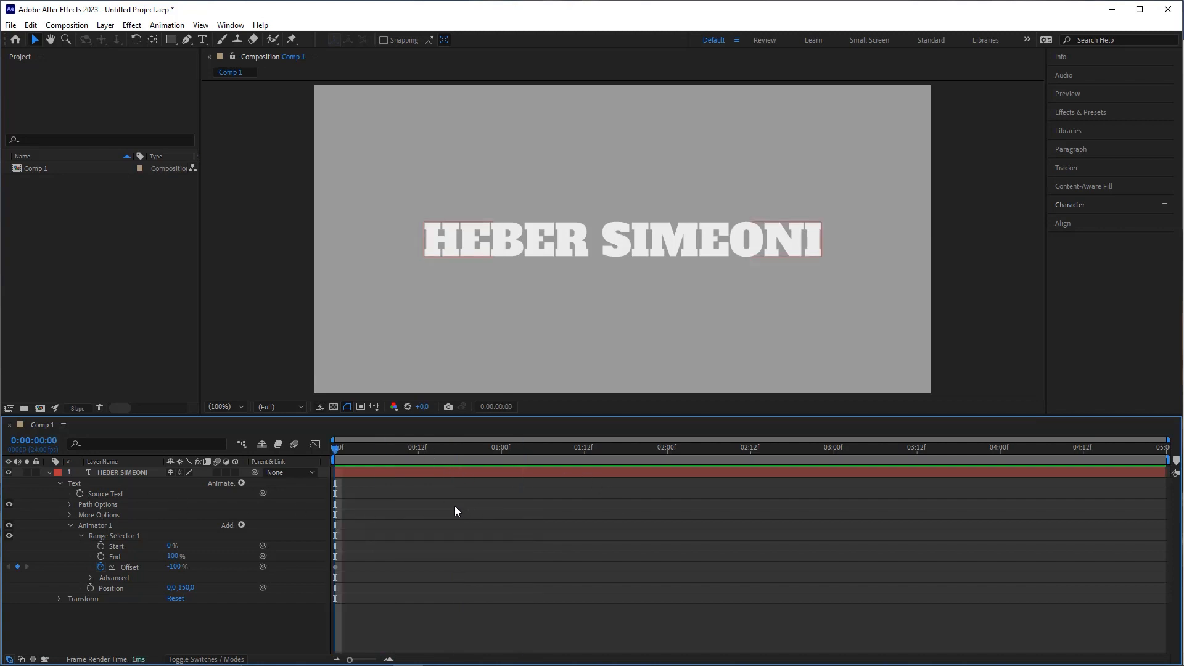
pyautogui.press('space')
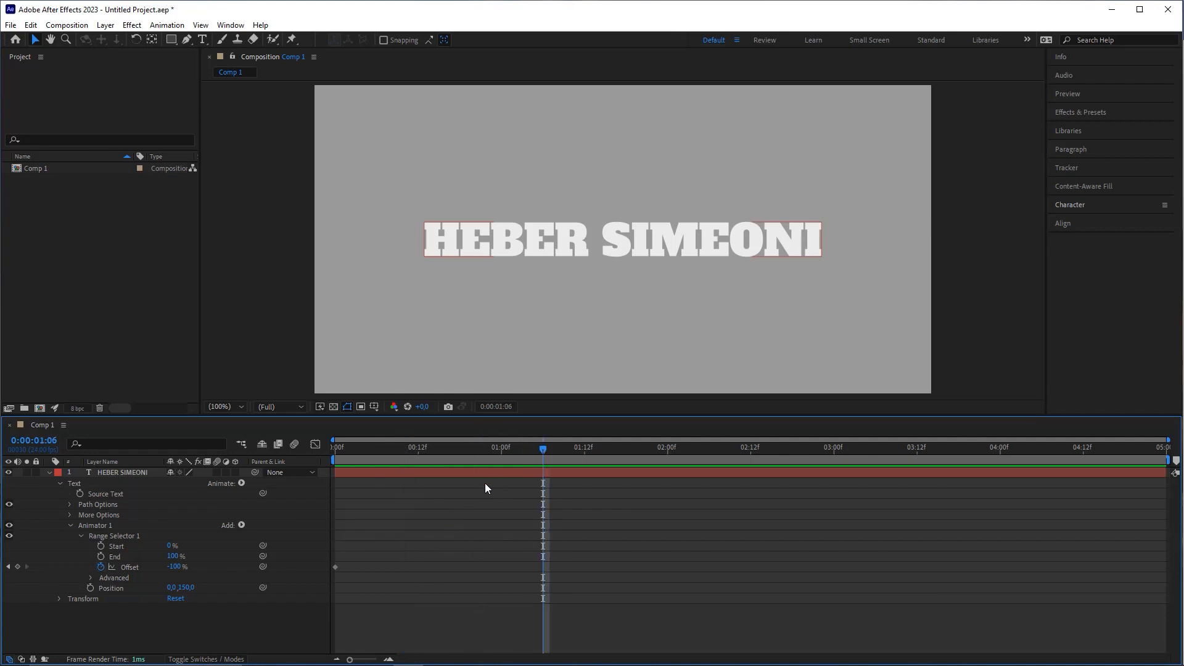
# Step: At 0:00:01:06, set Range Selector 1 Offset to 100% to add a second keyframe
pyautogui.click(48, 441)
pyautogui.write('0106')
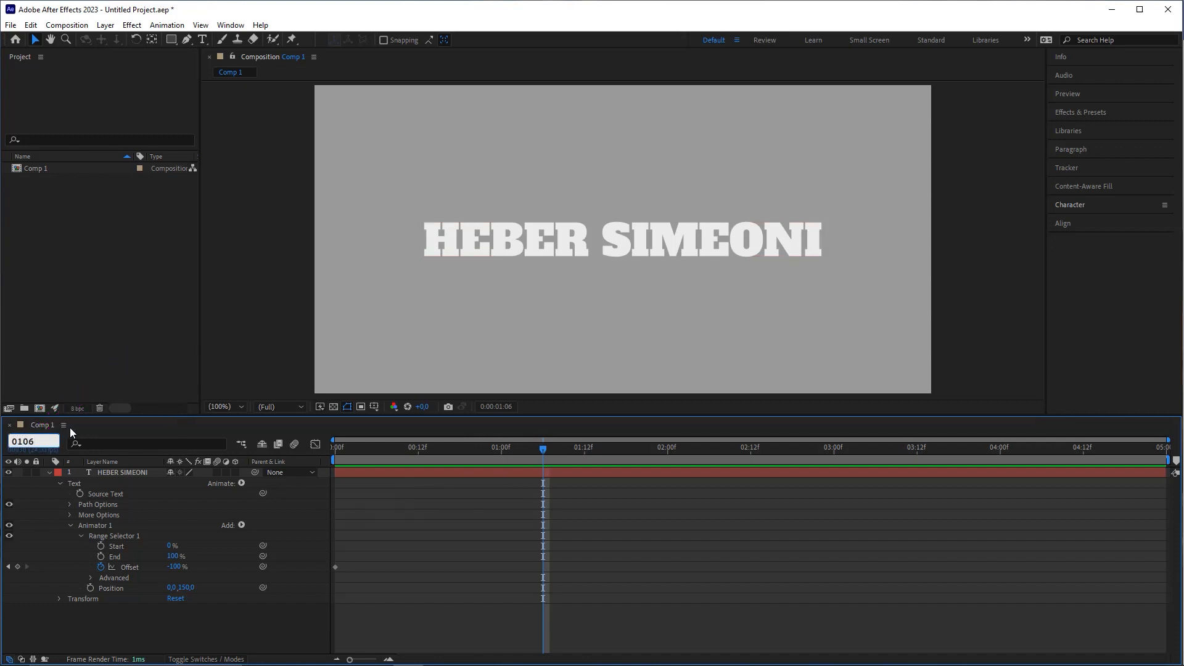
pyautogui.press('Escape')
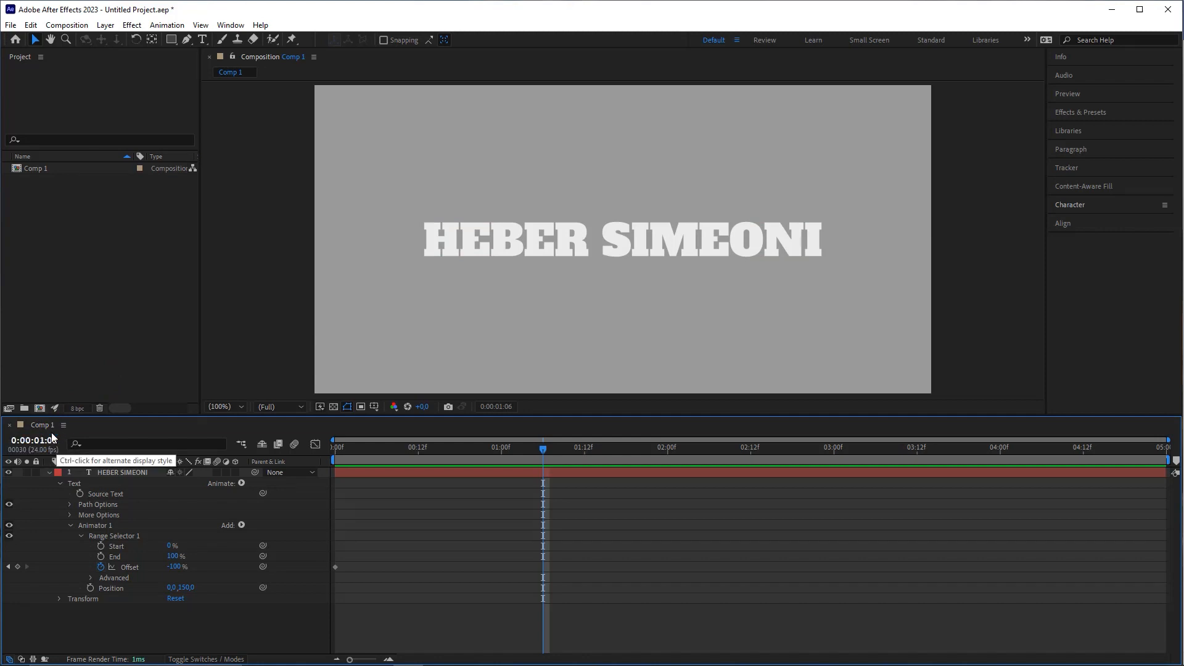
pyautogui.click(543, 474)
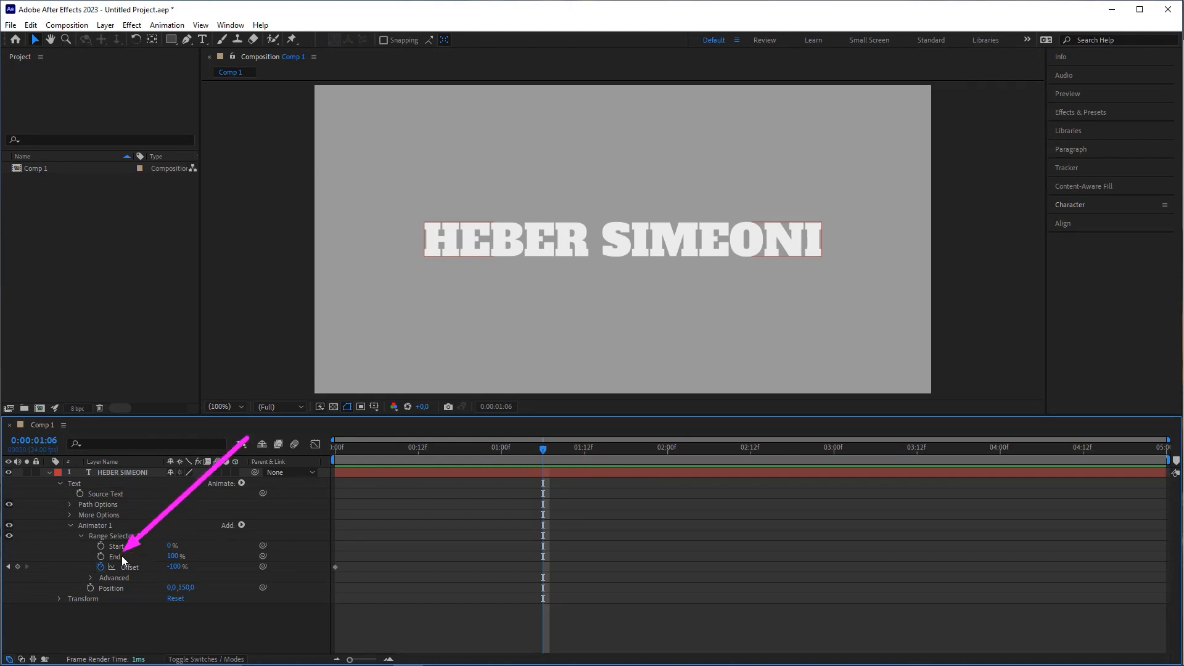
pyautogui.moveTo(174, 568); pyautogui.dragTo(345, 562)
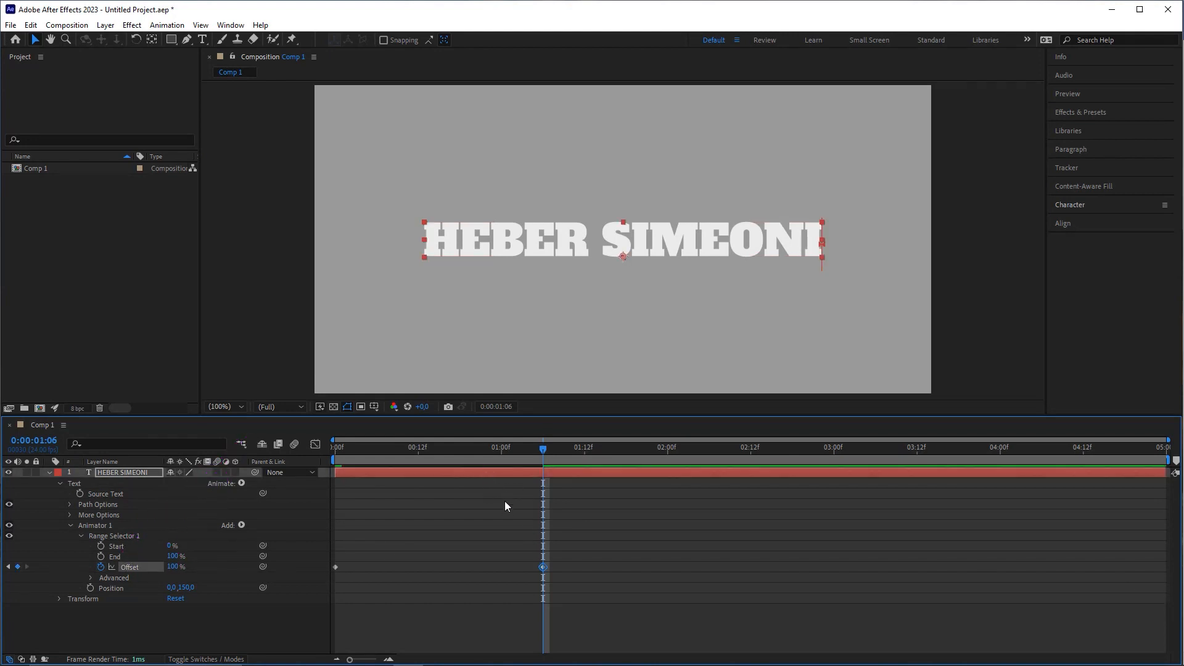
# Step: Return to the start, preview the letter ripple, and scrub to frame 10 to check it
pyautogui.moveTo(543, 449); pyautogui.dragTo(336, 450)
pyautogui.click(512, 541)
pyautogui.press('space')
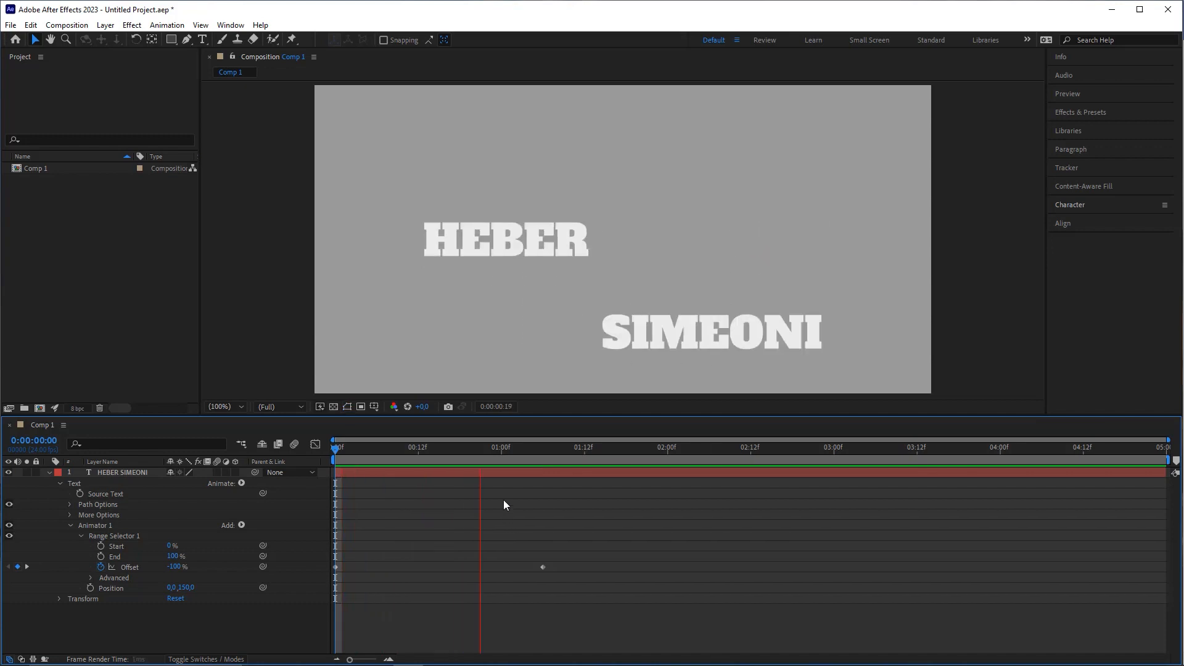
pyautogui.press('space')
pyautogui.moveTo(336, 451); pyautogui.dragTo(440, 459)
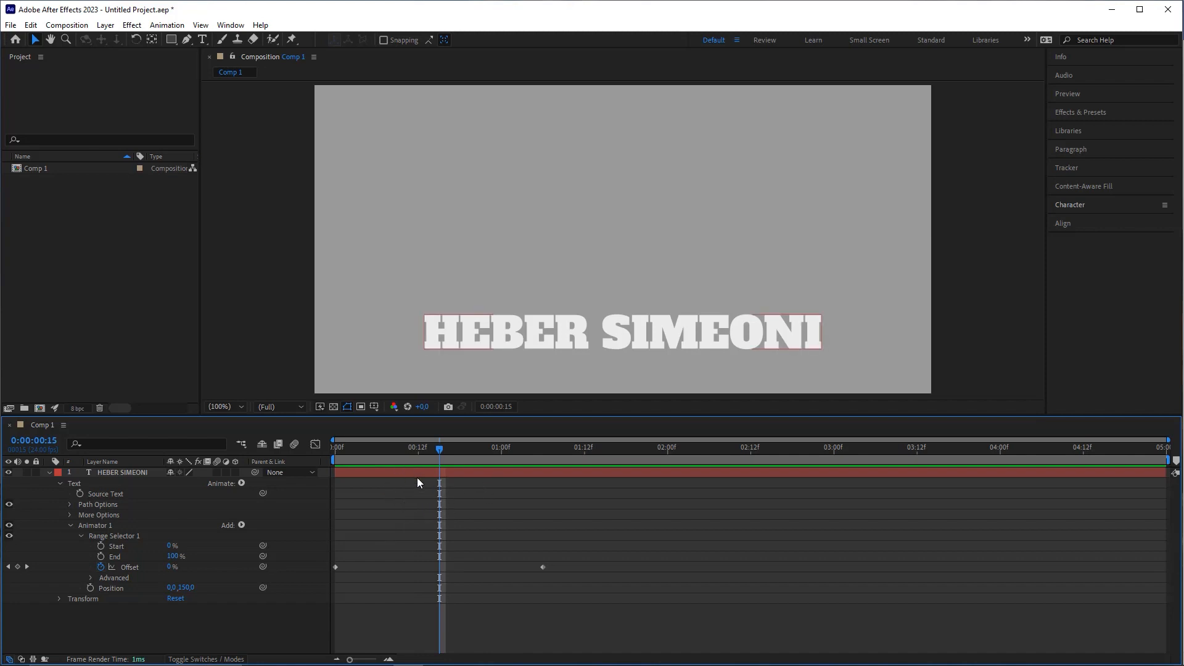
# Step: Set Range Selector 1's Advanced Shape to Ramp Up
pyautogui.click(91, 578)
pyautogui.scroll(-3, 120, 581)
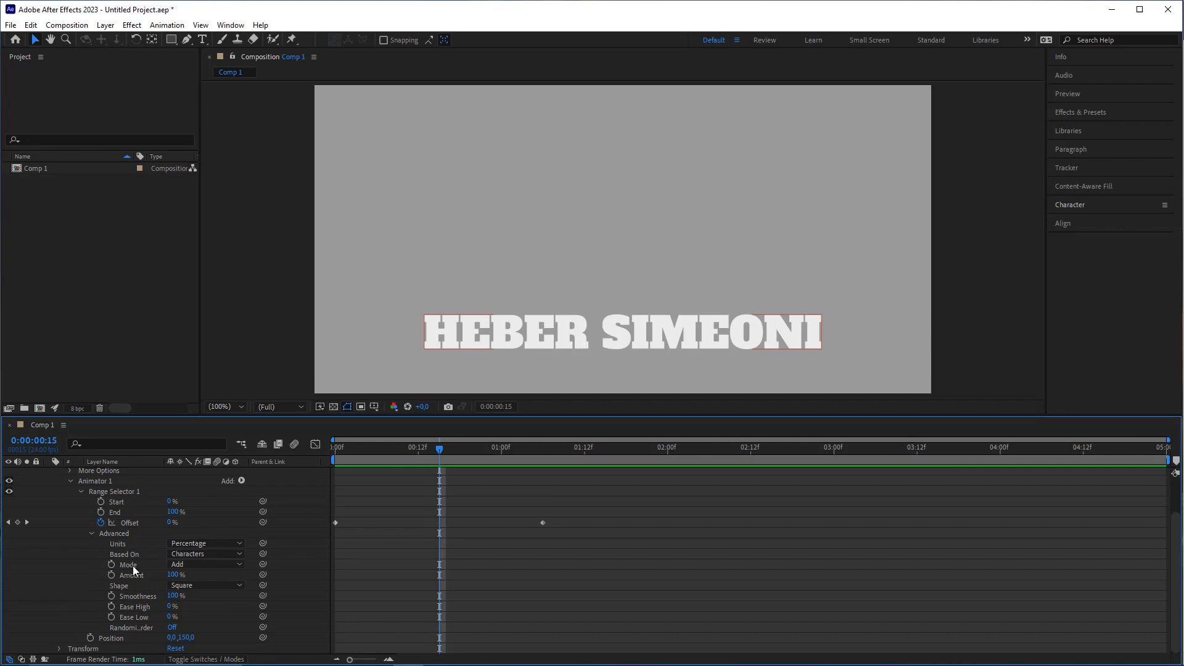
pyautogui.click(188, 585)
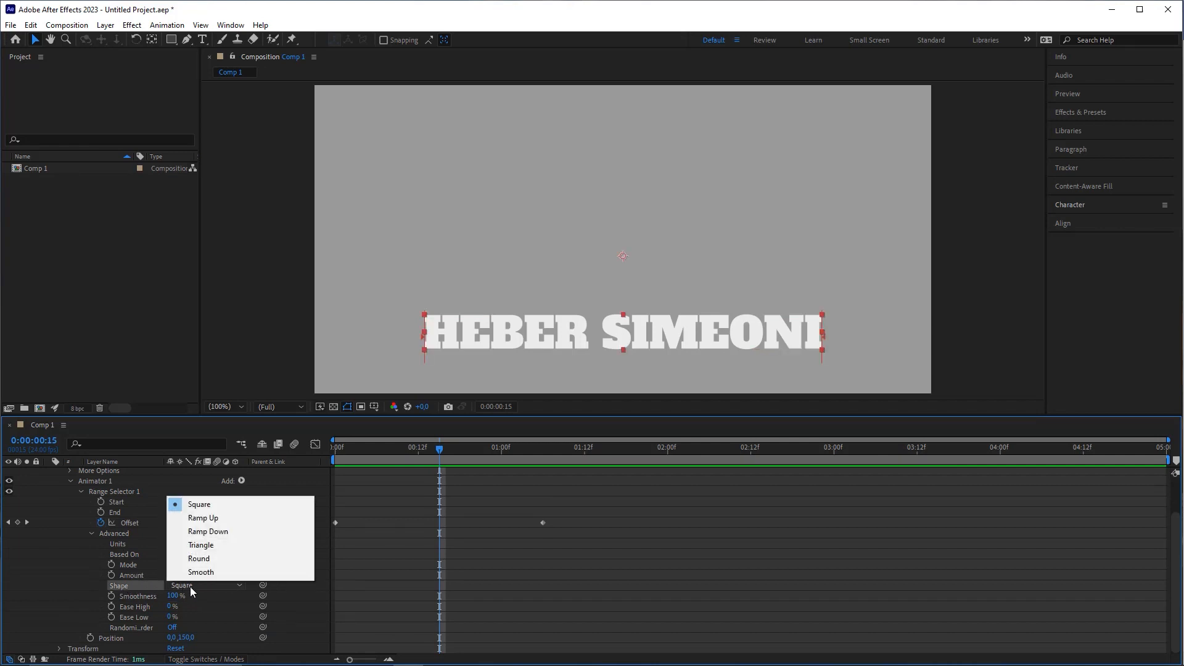
pyautogui.click(209, 519)
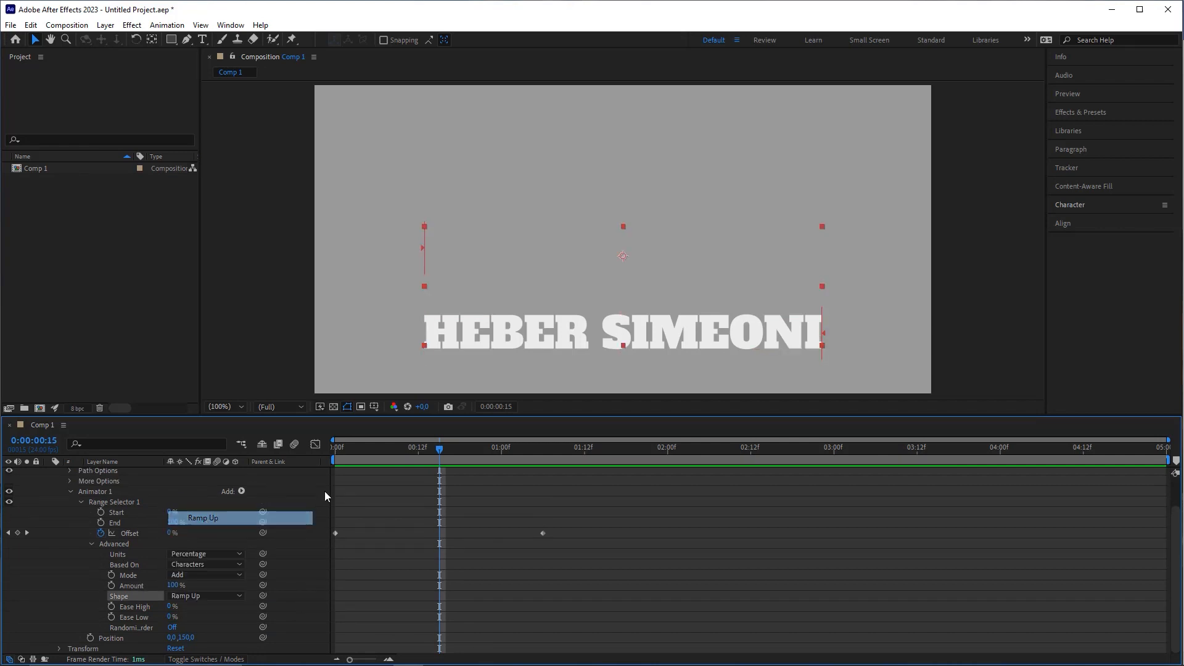
# Step: Preview and scrub the Ramp Up letter wave from the start of the composition
pyautogui.press('Home')
pyautogui.press('space')
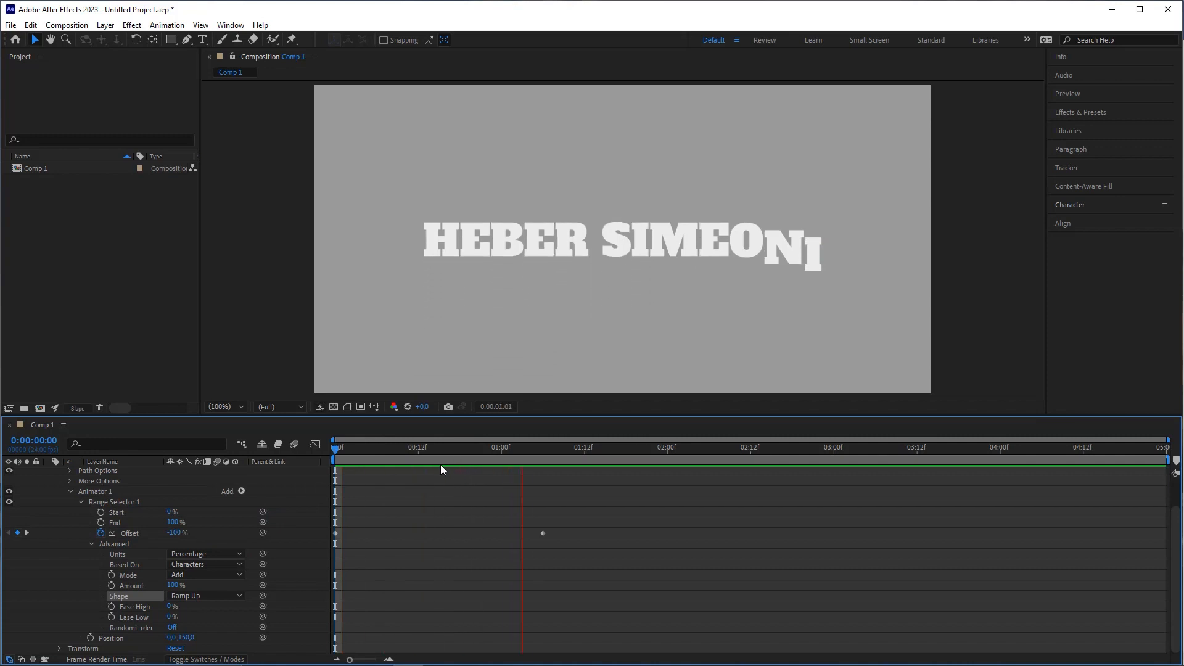
pyautogui.press('space')
pyautogui.press('space')
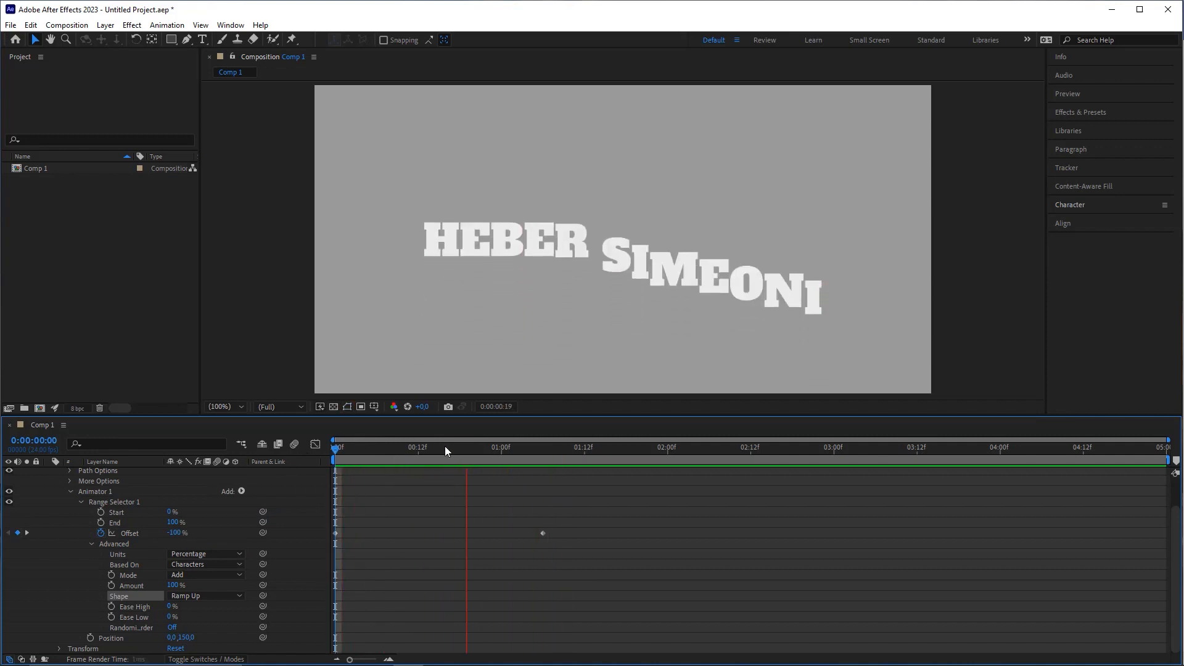
pyautogui.press('space')
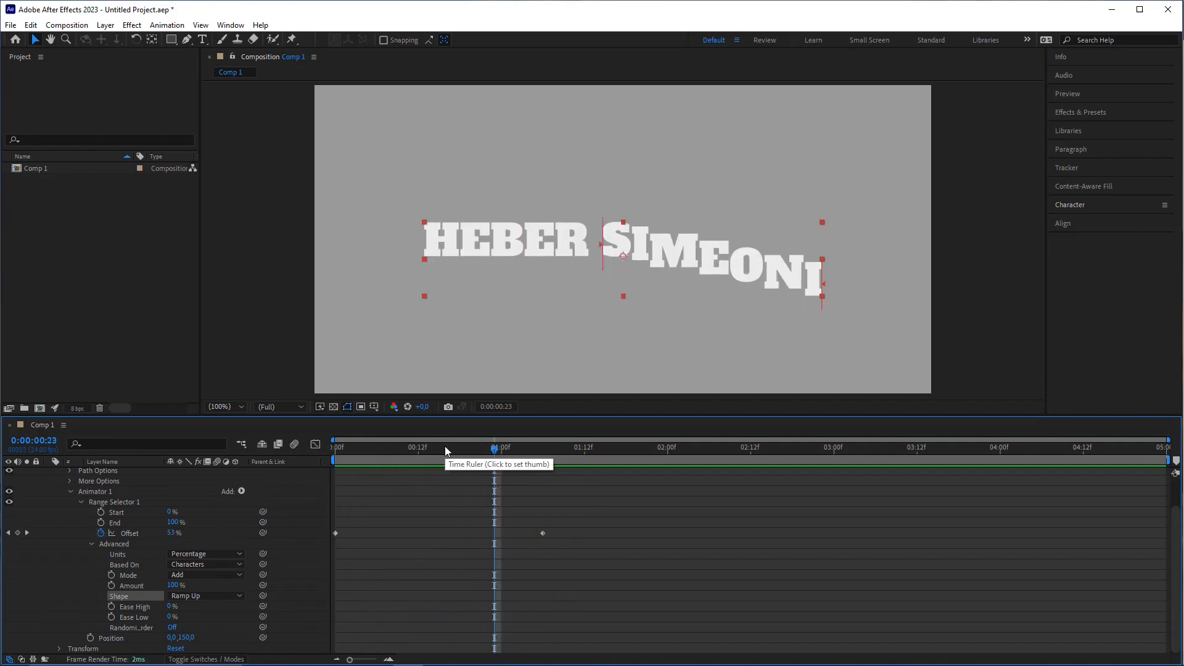
pyautogui.click(382, 456)
pyautogui.press('space')
pyautogui.press('space')
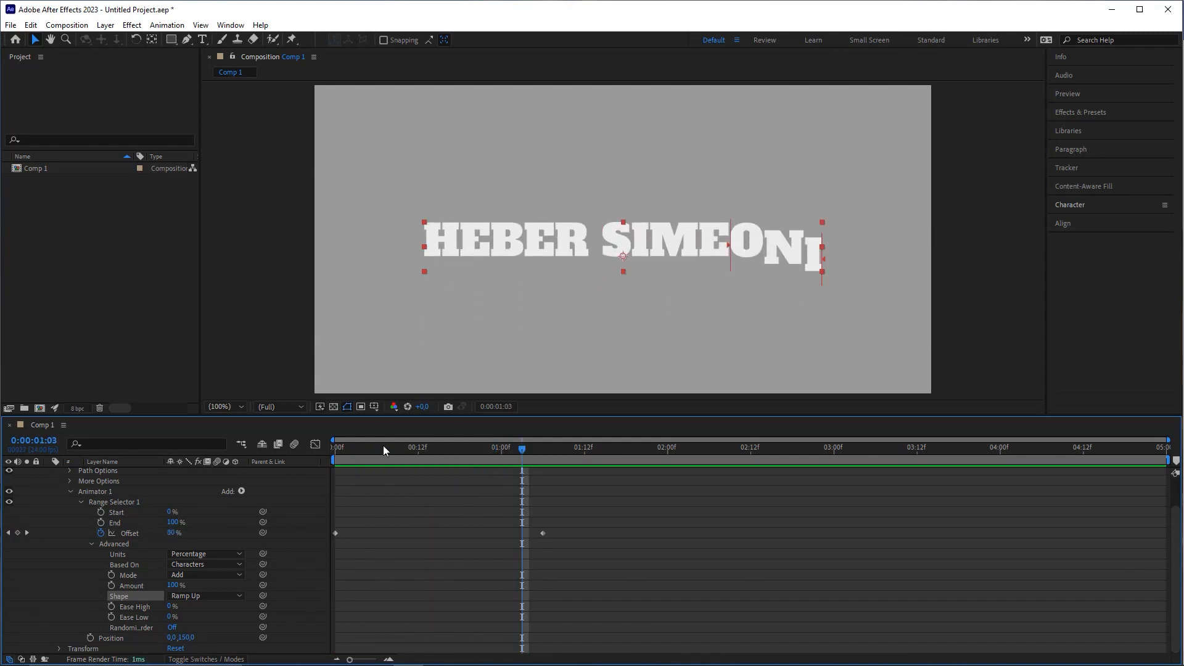
pyautogui.moveTo(384, 446); pyautogui.dragTo(431, 454)
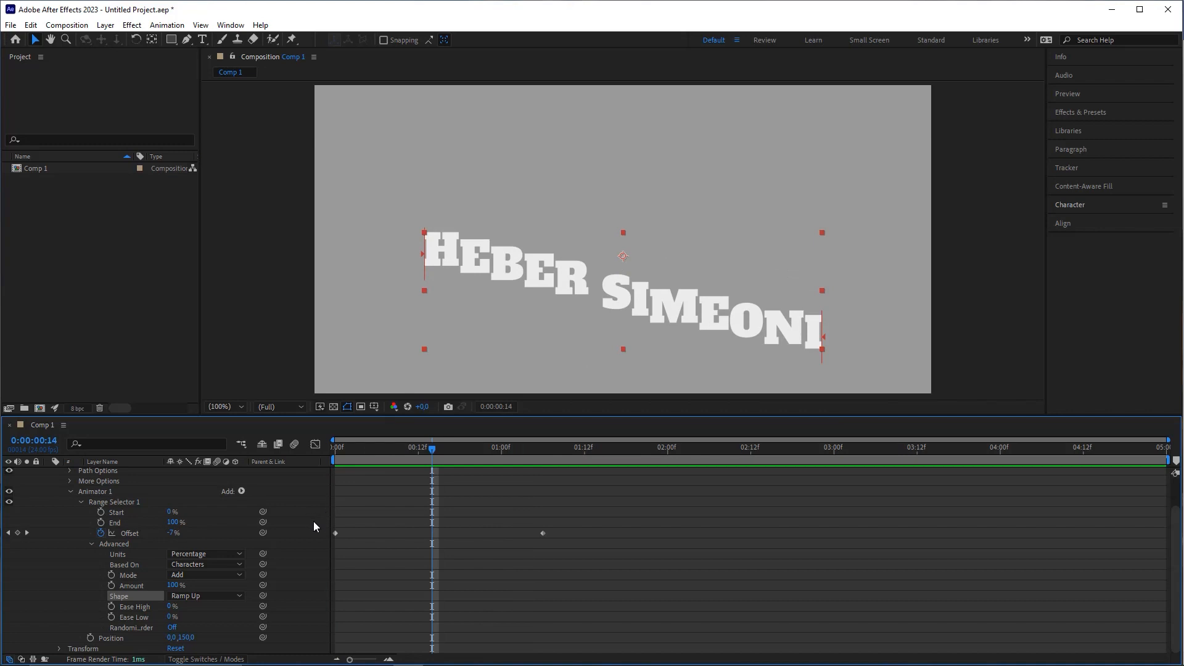
pyautogui.click(193, 565)
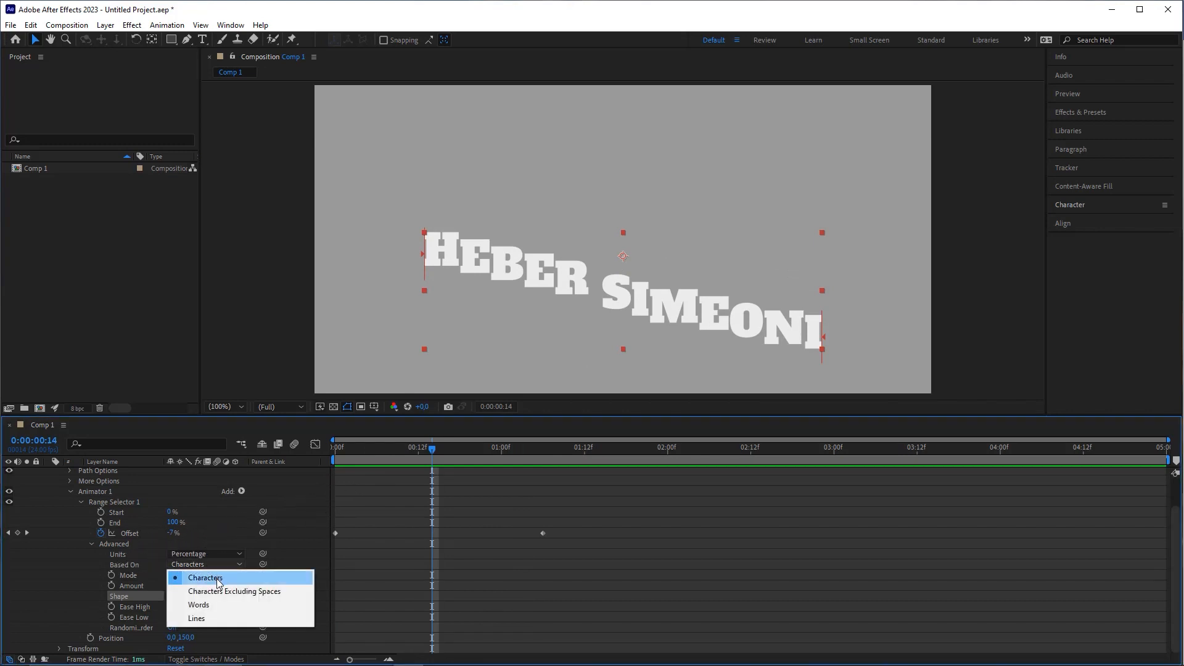
# Step: Base the letter animation on Characters Excluding Spaces
pyautogui.click(268, 594)
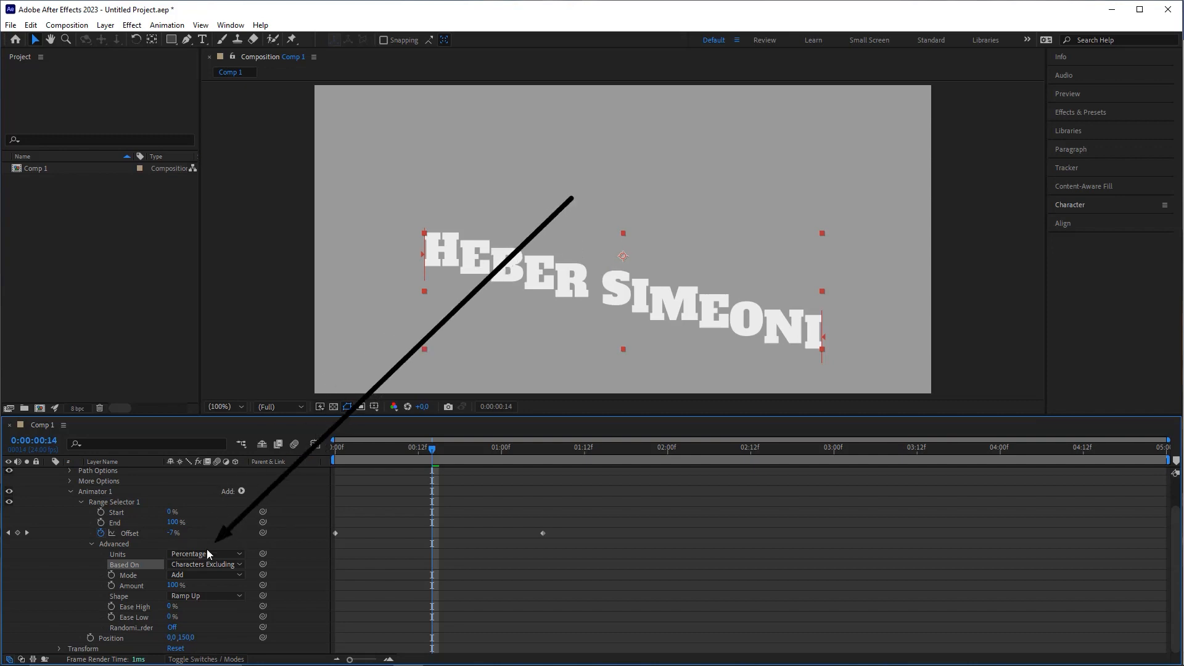
pyautogui.click(213, 565)
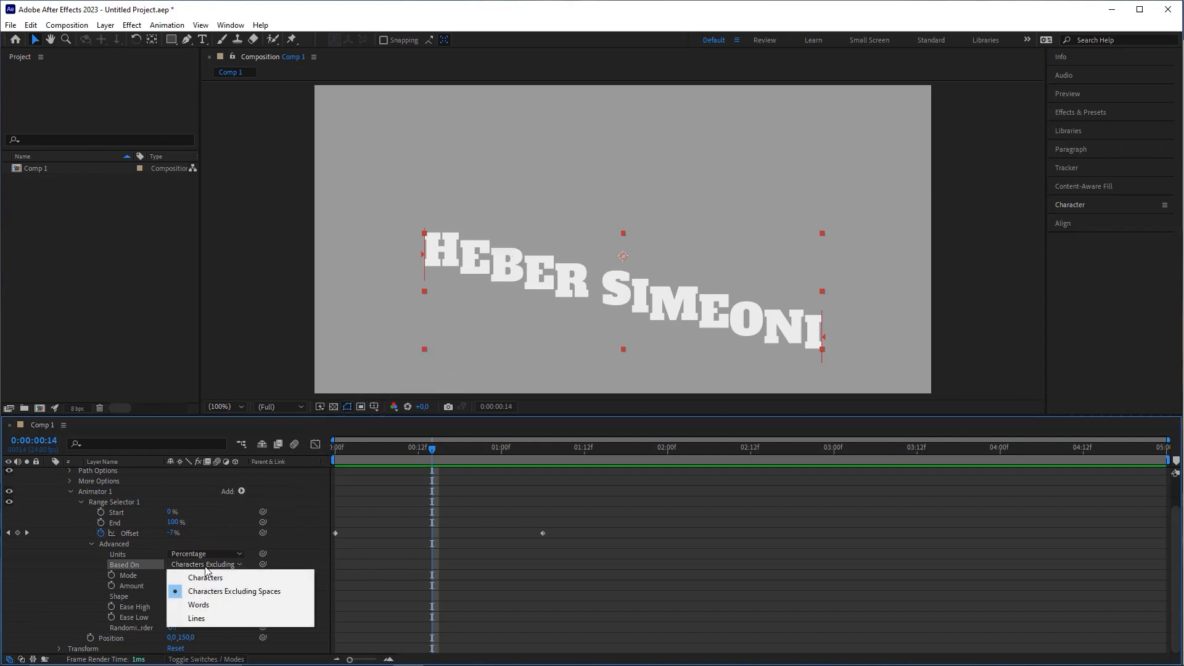
pyautogui.click(138, 578)
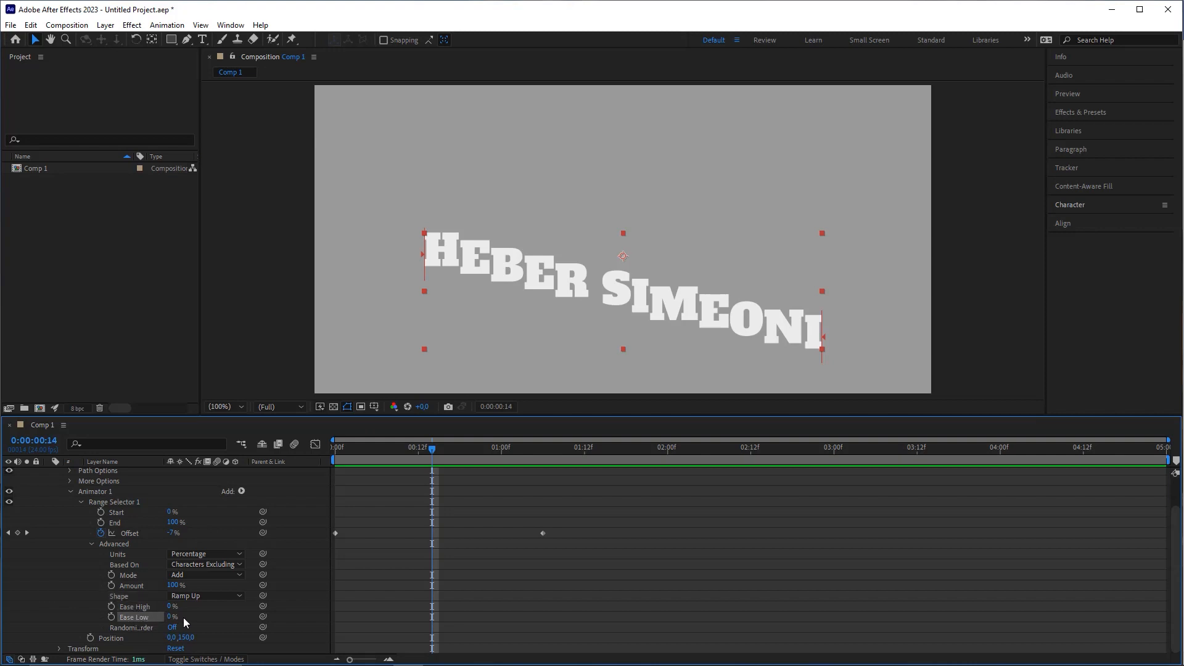
# Step: Raise Ease Low to 100% and preview the eased letter wave
pyautogui.moveTo(171, 619); pyautogui.dragTo(411, 601)
pyautogui.press('Home')
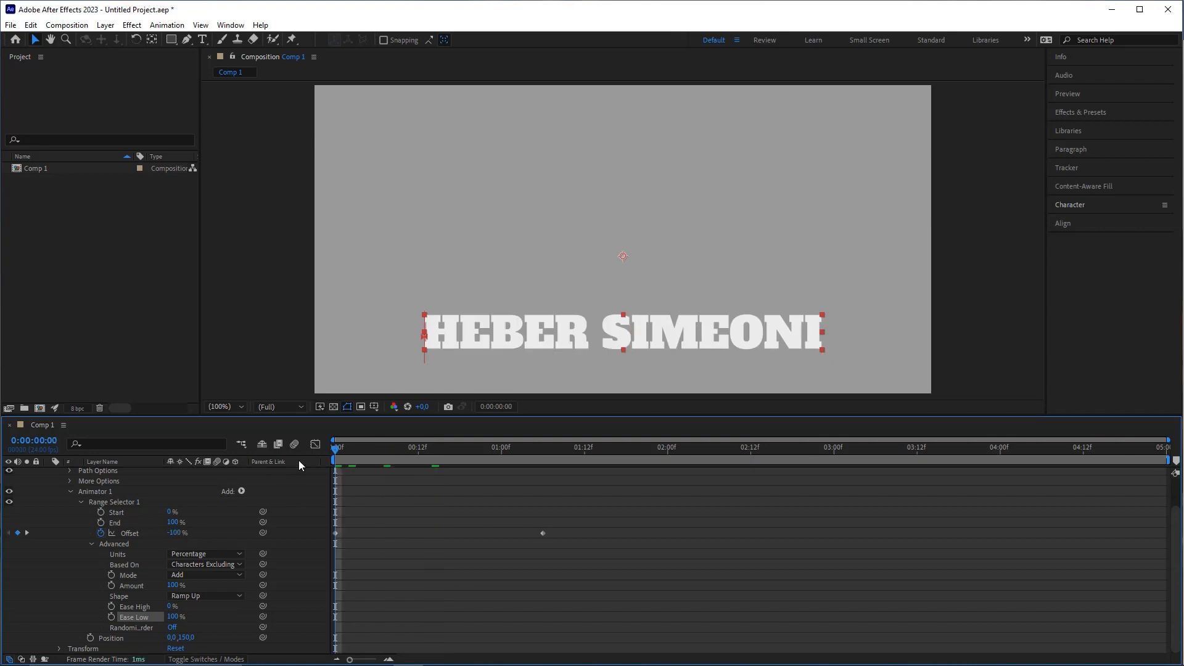
pyautogui.press('space')
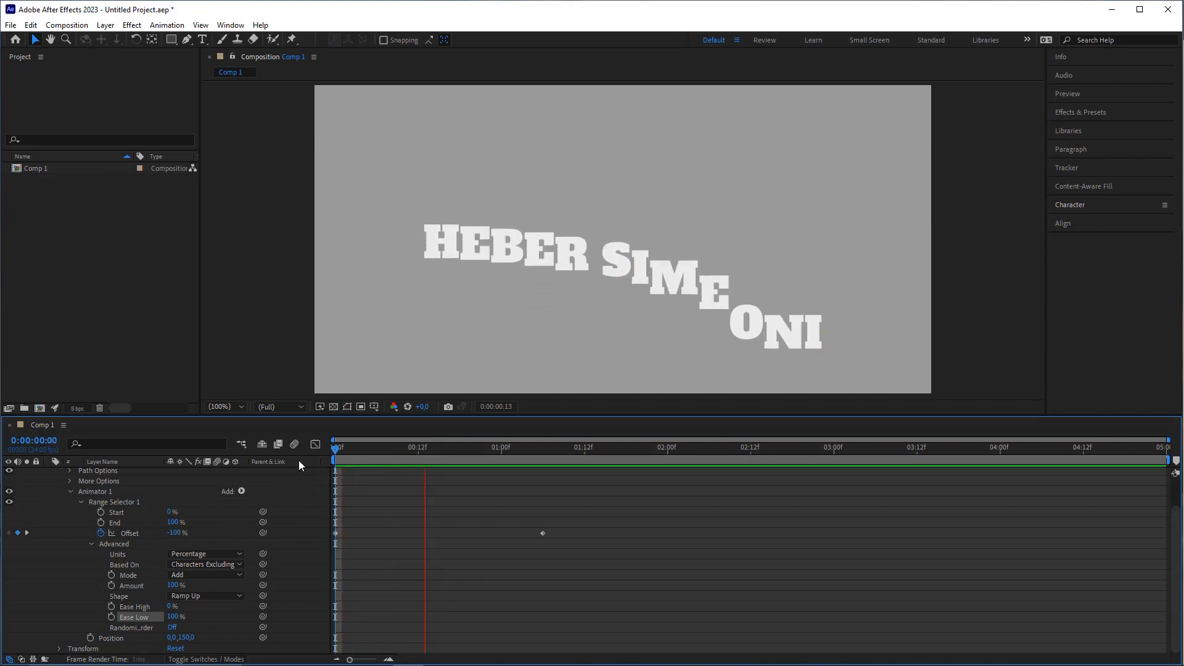
pyautogui.press('space')
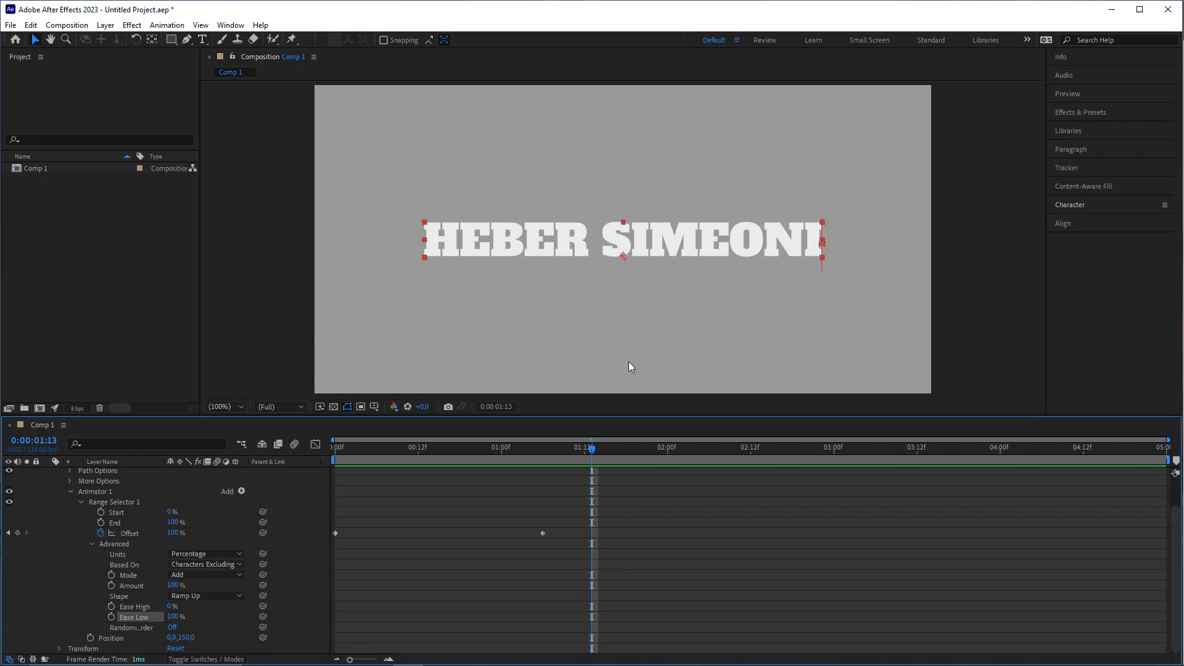
pyautogui.moveTo(356, 451)
pyautogui.mouseDown()
pyautogui.moveTo(413, 461)
pyautogui.moveTo(438, 451)
pyautogui.moveTo(335, 455)
pyautogui.mouseUp()
pyautogui.press('space')
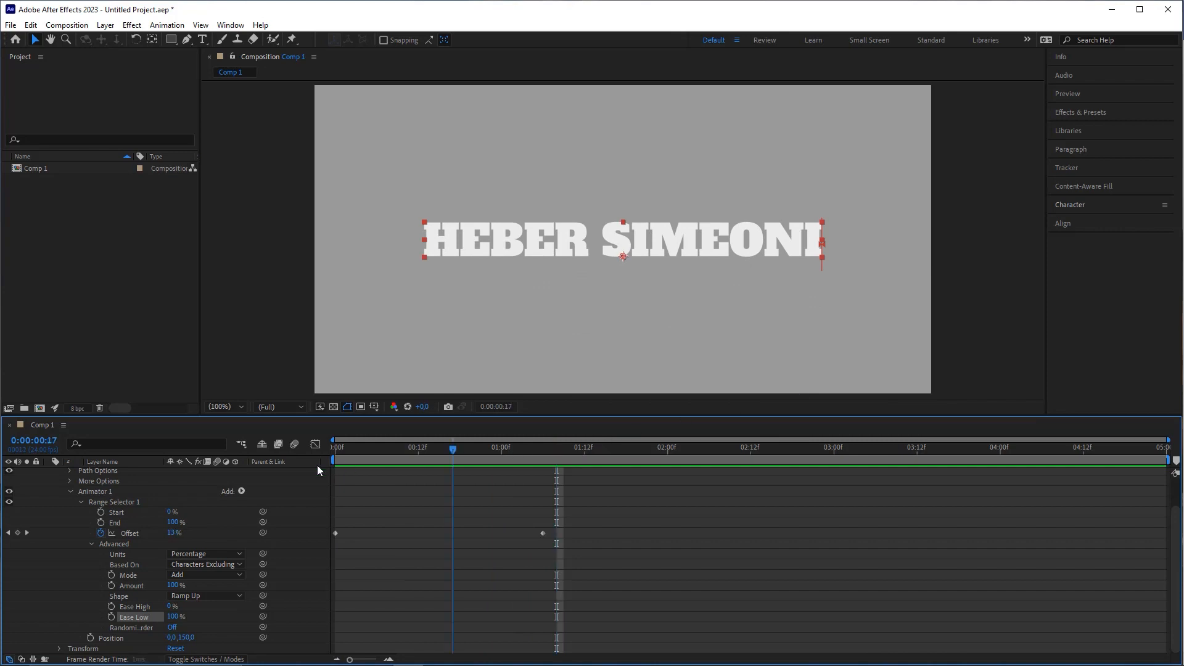
pyautogui.press('space')
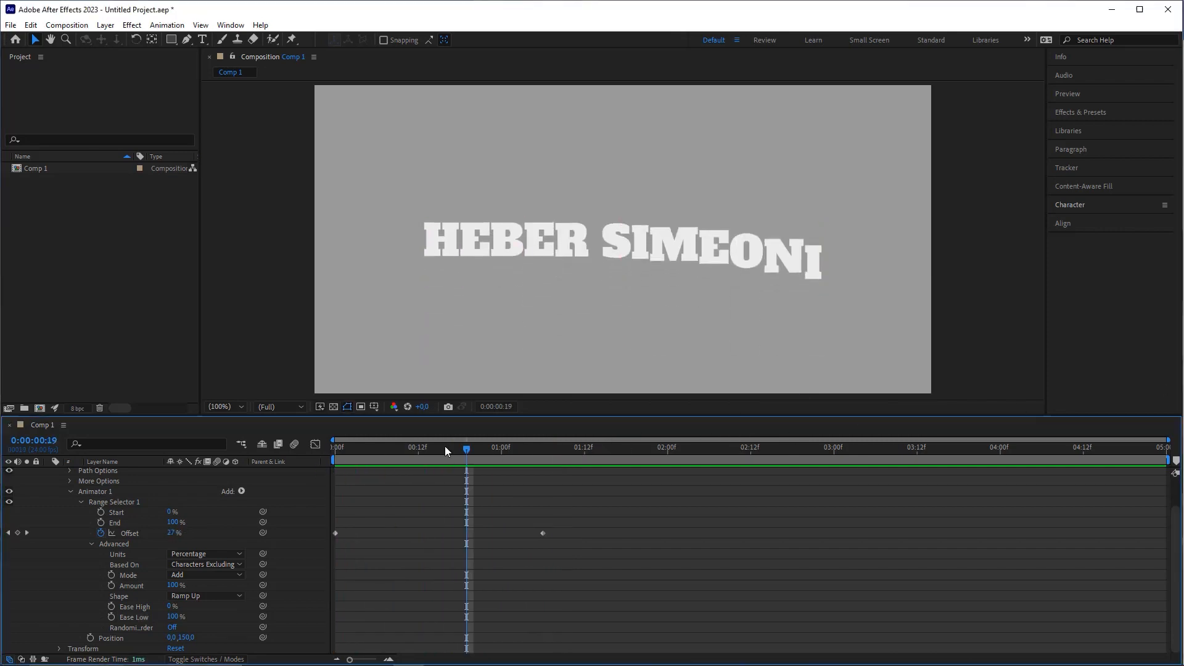
pyautogui.scroll(2, 170, 537)
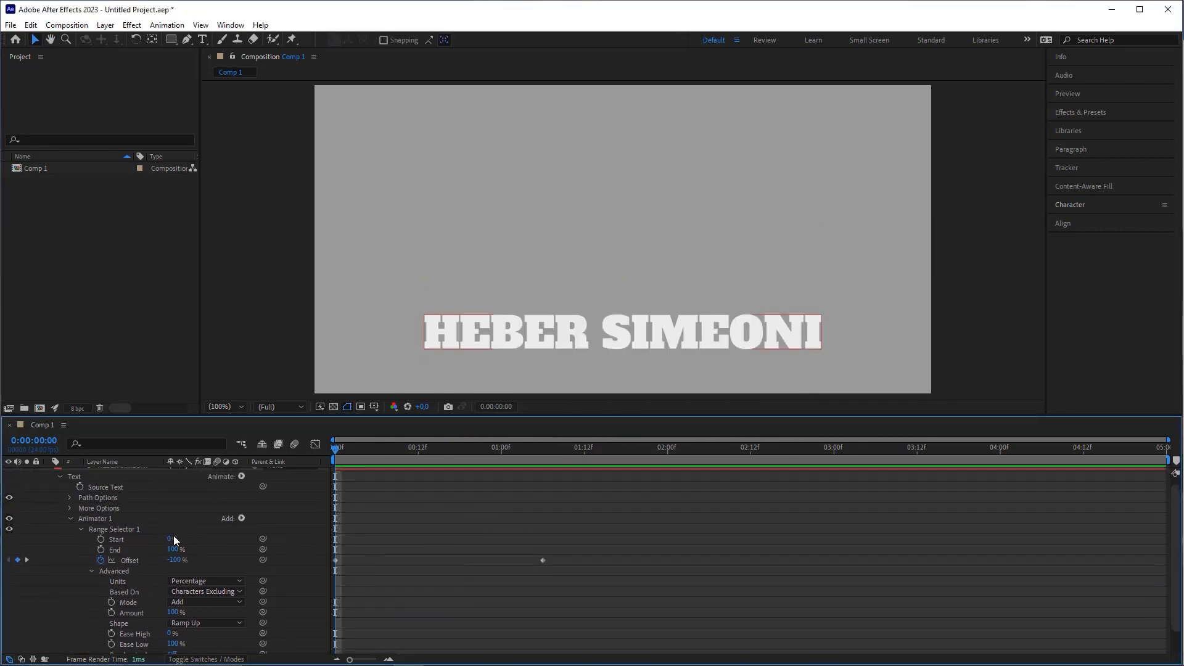
# Step: Collapse Animator 1 and add a Tracking animator as Animator 2, keeping Tracking Amount at 0
pyautogui.click(71, 519)
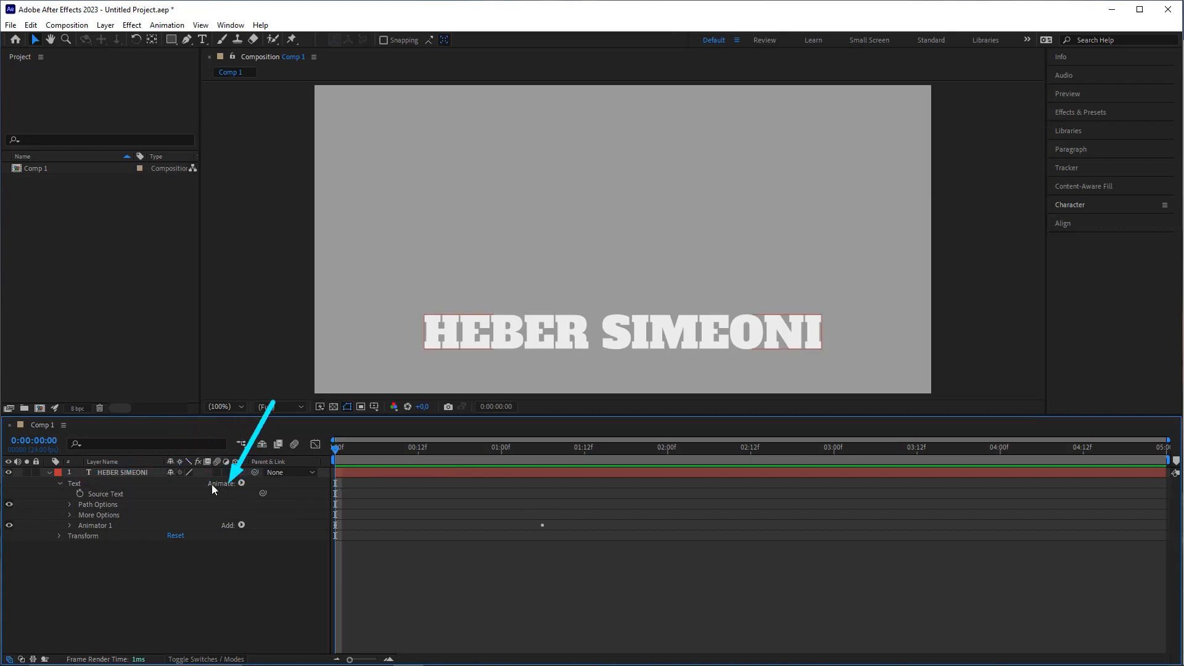
pyautogui.click(241, 484)
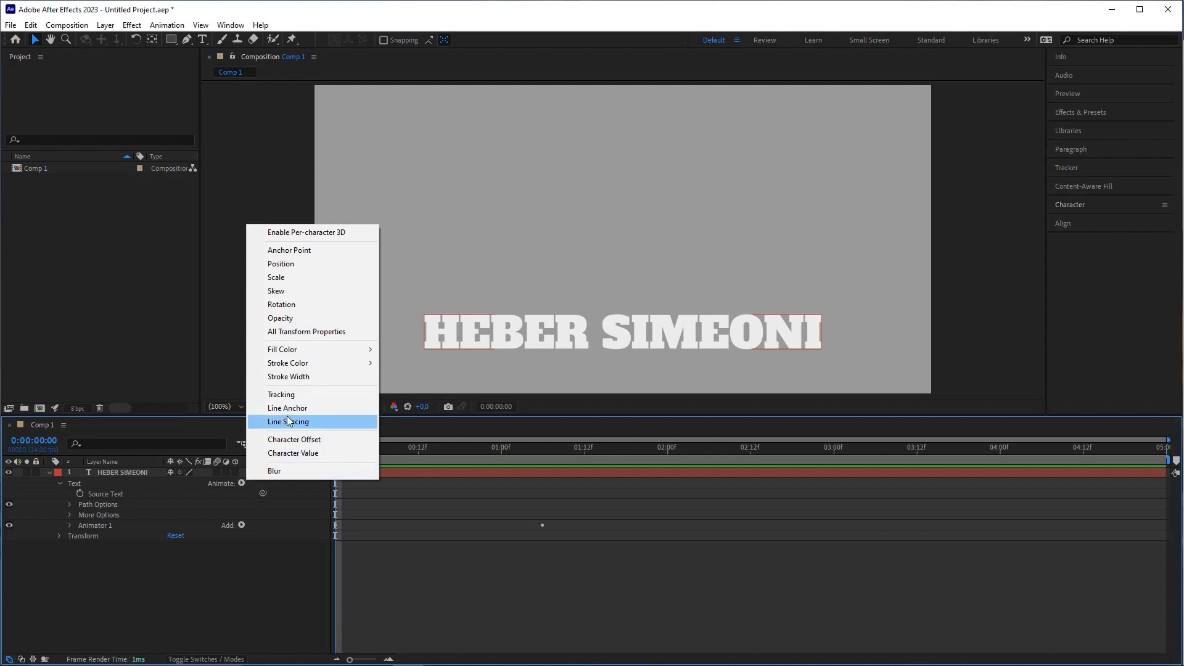
pyautogui.click(286, 394)
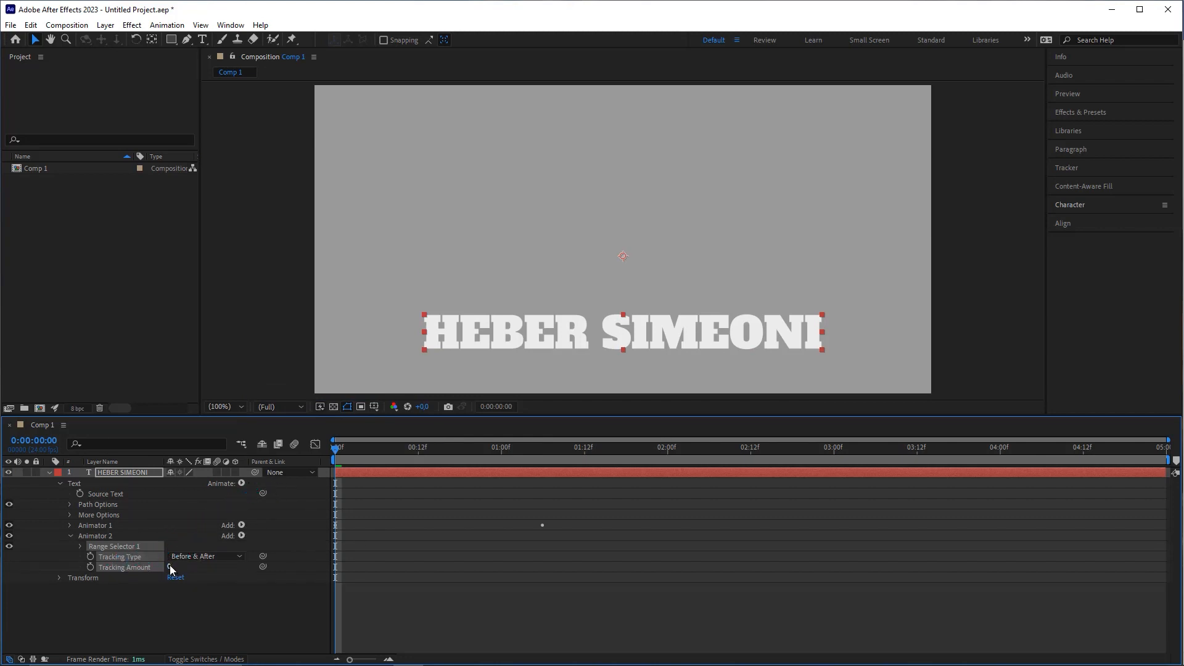
pyautogui.moveTo(170, 566)
pyautogui.mouseDown()
pyautogui.moveTo(180, 566)
pyautogui.moveTo(170, 568)
pyautogui.mouseUp()
pyautogui.click(234, 597)
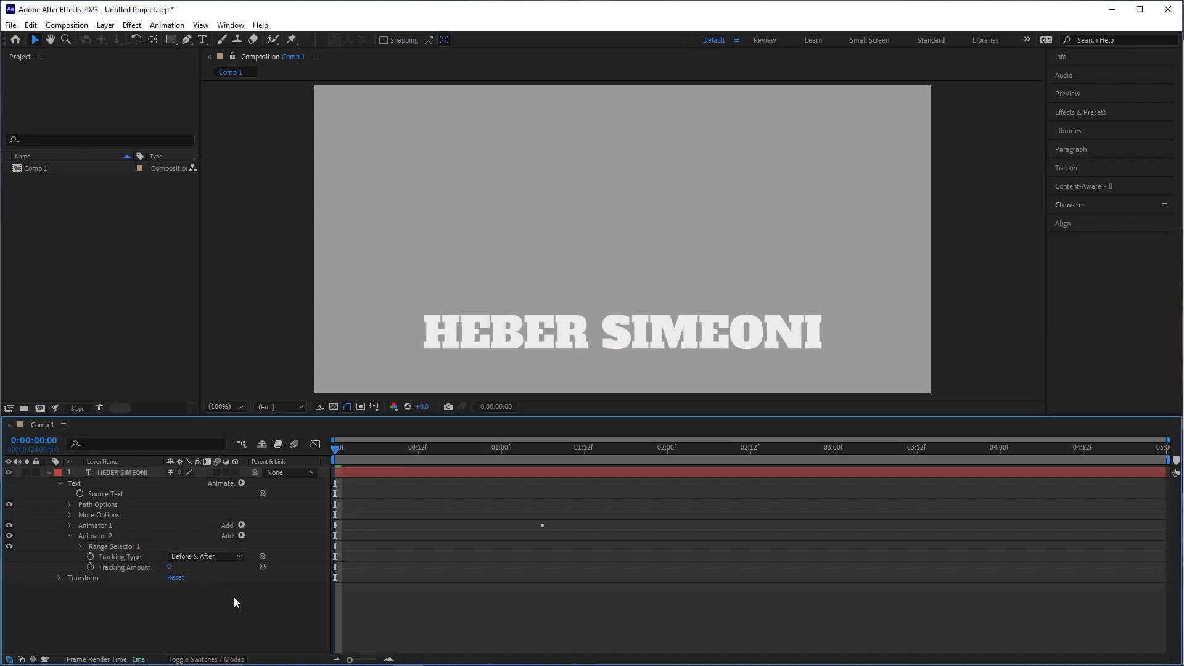
pyautogui.press('space')
pyautogui.press('space')
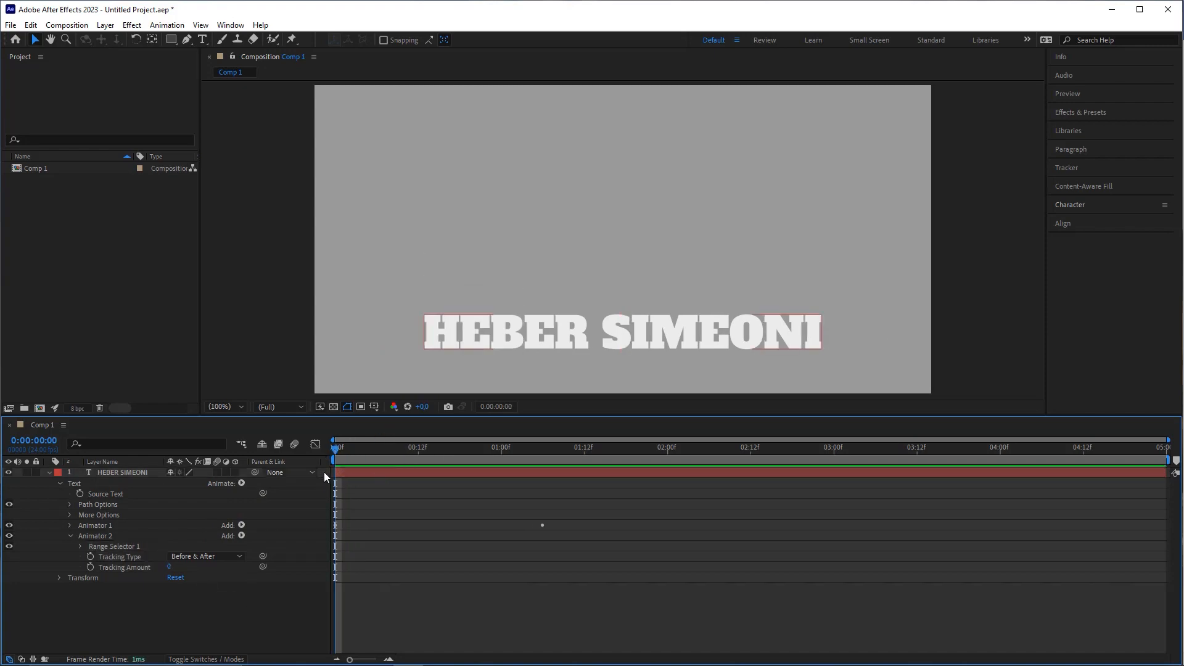
# Step: Set a Tracking Amount keyframe of 0 at frame 0 and preview
pyautogui.click(137, 557)
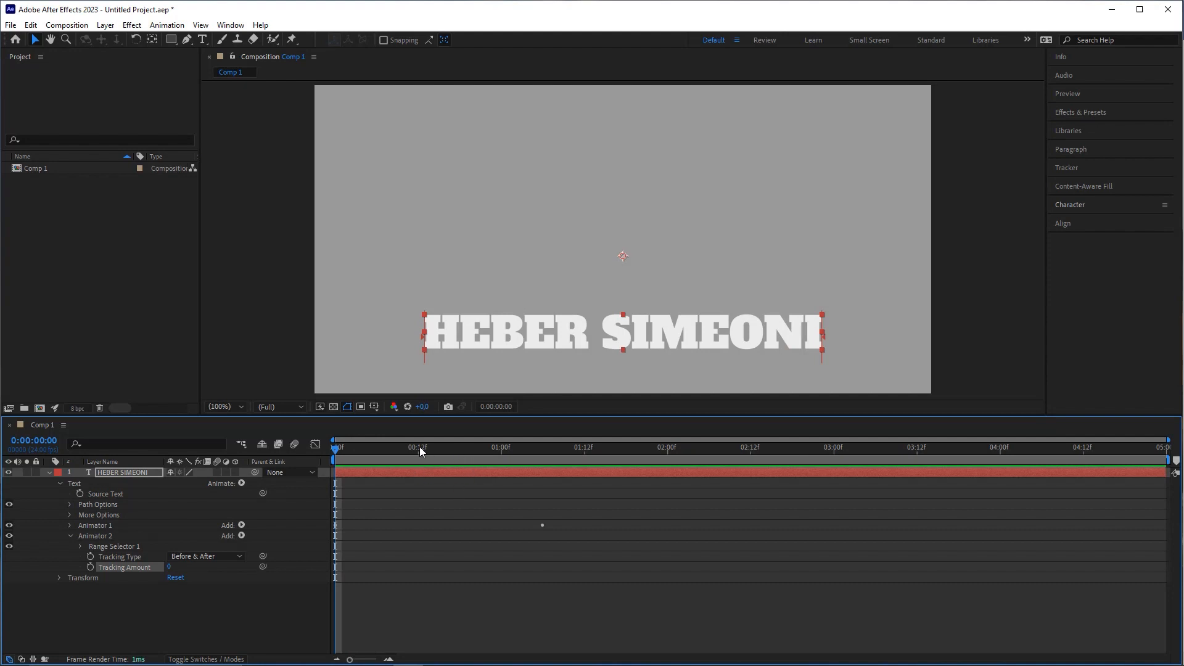
pyautogui.moveTo(337, 451)
pyautogui.mouseDown()
pyautogui.moveTo(375, 452)
pyautogui.moveTo(330, 456)
pyautogui.mouseUp()
pyautogui.click(90, 567)
pyautogui.press('space')
pyautogui.press('space')
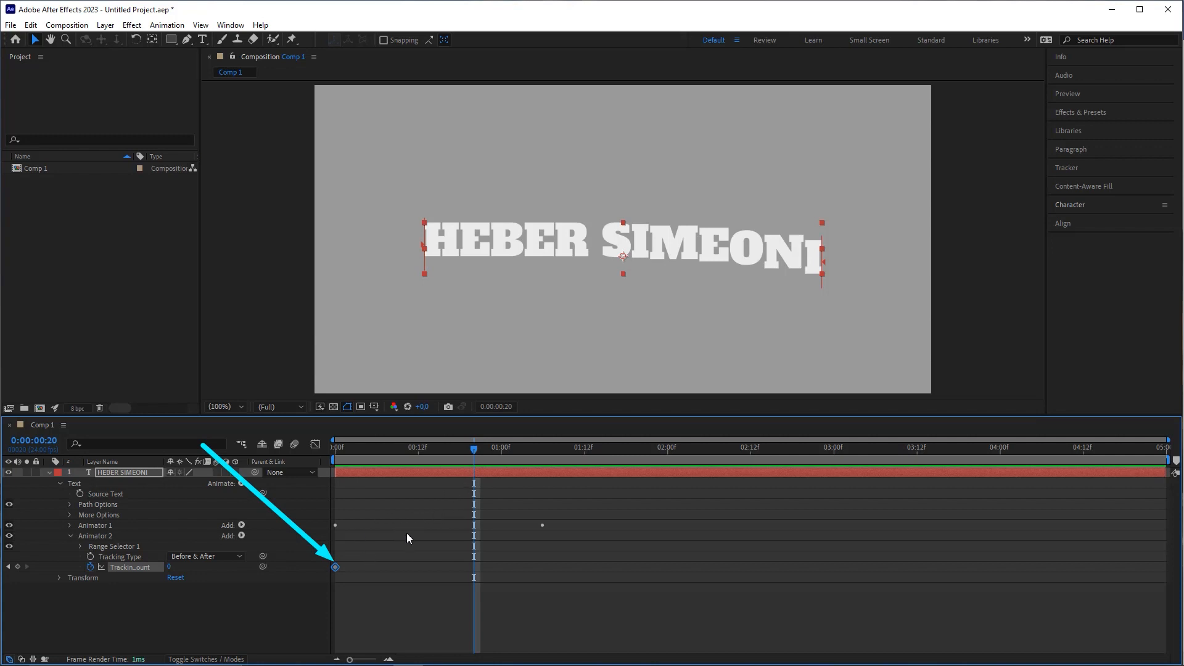
pyautogui.moveTo(350, 562)
pyautogui.mouseDown()
pyautogui.moveTo(334, 569)
pyautogui.moveTo(345, 568)
pyautogui.mouseUp()
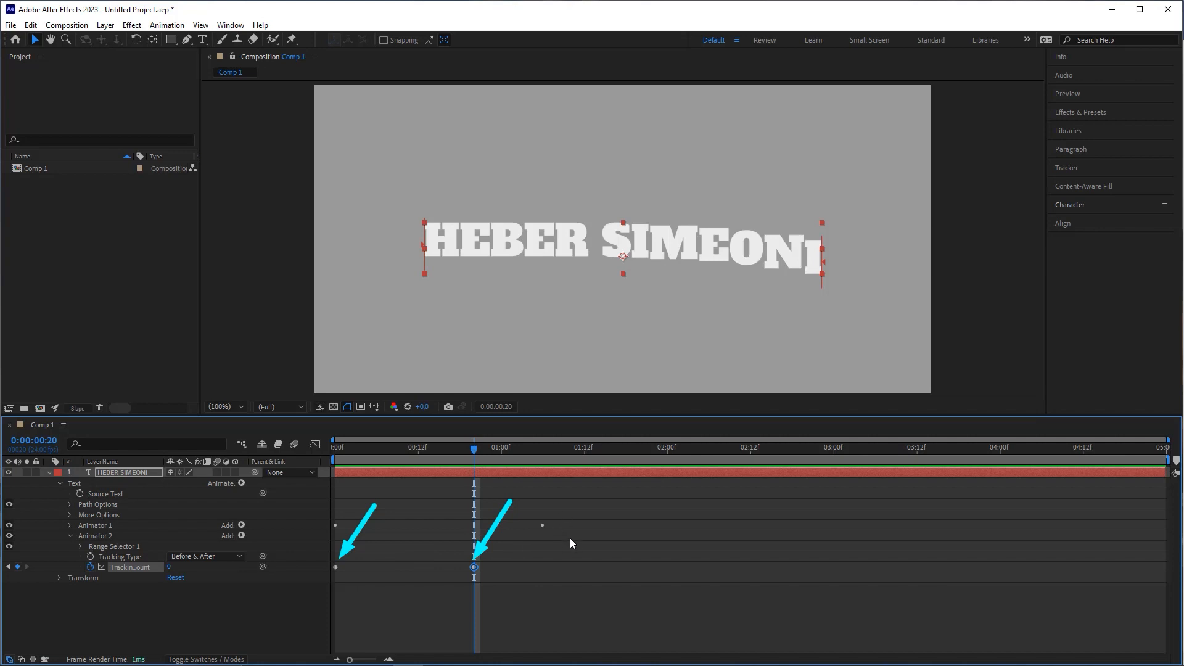
pyautogui.click(580, 558)
# Step: Copy the Tracking Amount keyframe to 1:16
pyautogui.press('space')
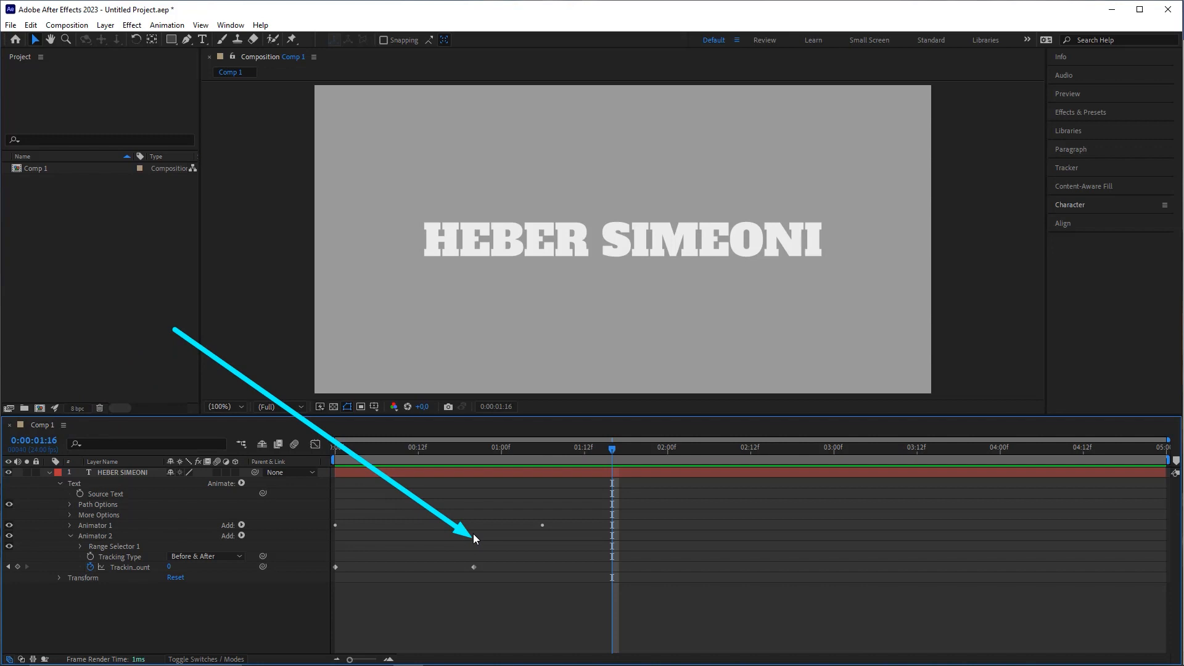
pyautogui.moveTo(488, 560); pyautogui.dragTo(464, 572)
pyautogui.hotkey('ctrl', 'c')
pyautogui.hotkey('ctrl', 'v')
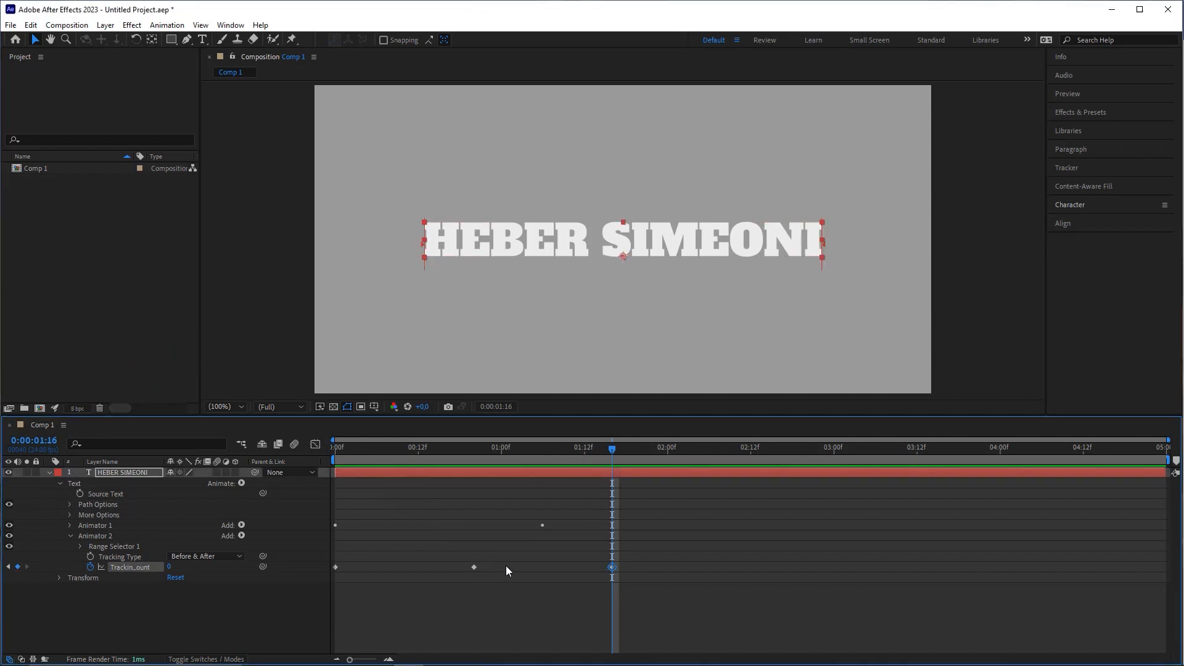
pyautogui.moveTo(611, 450); pyautogui.dragTo(335, 449)
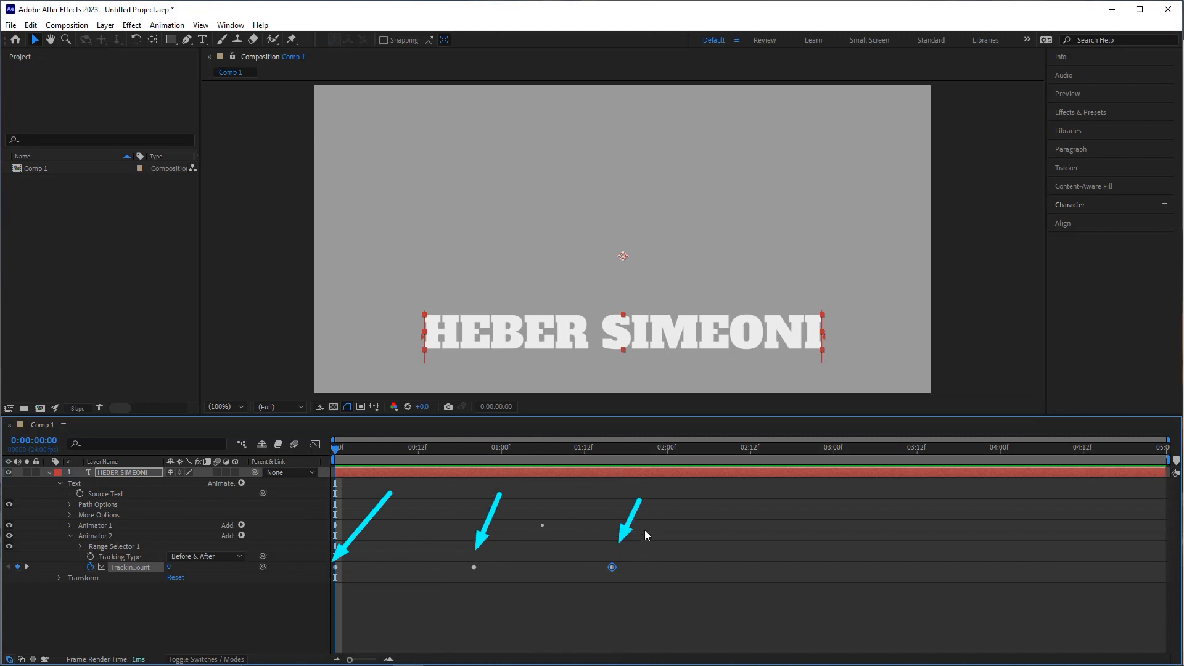
# Step: Set Tracking Amount to 10 at 0:20, then return to frame 0
pyautogui.moveTo(513, 449)
pyautogui.mouseDown()
pyautogui.moveTo(462, 454)
pyautogui.moveTo(473, 450)
pyautogui.mouseUp()
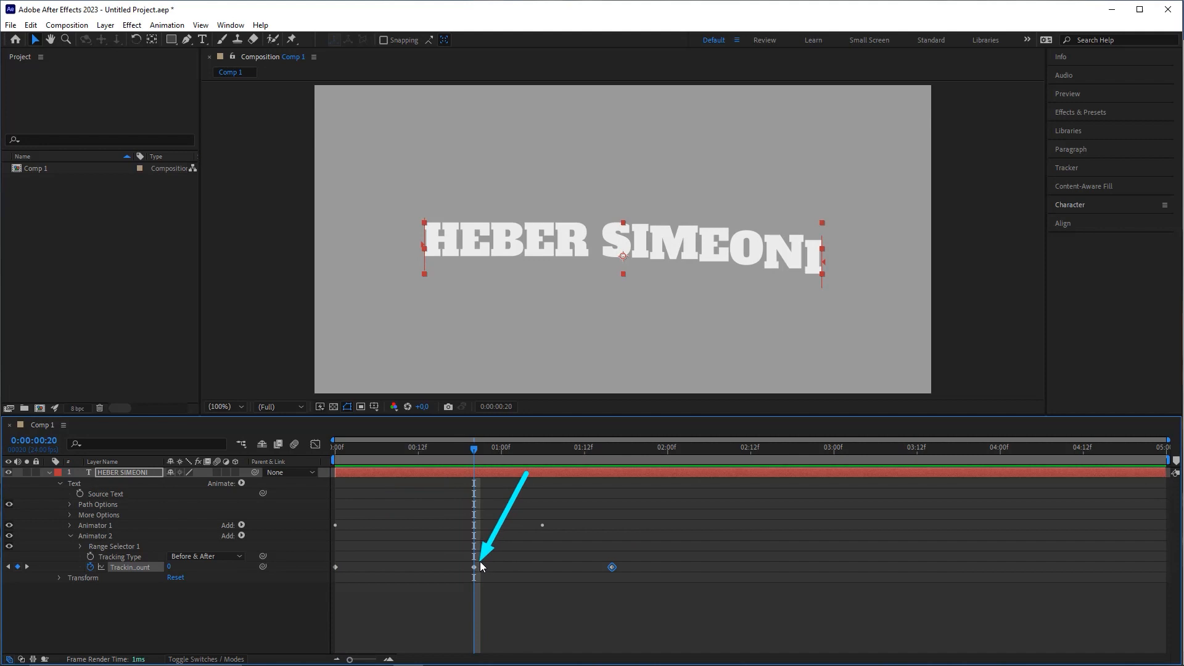
pyautogui.click(169, 567)
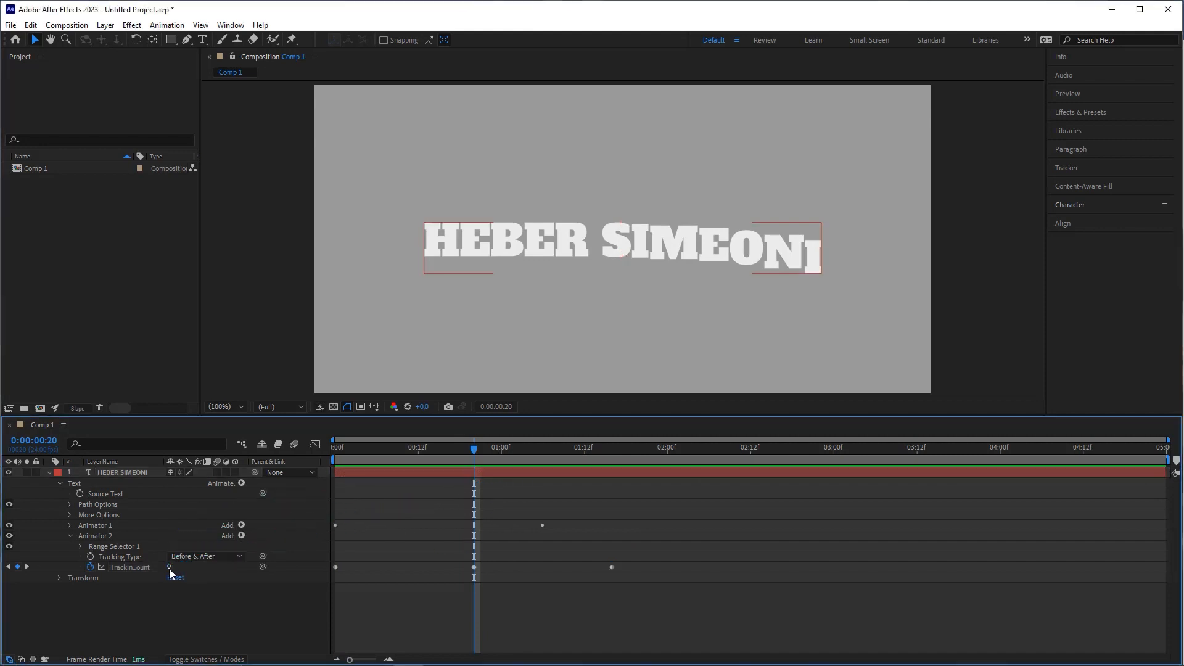
pyautogui.write('10')
pyautogui.press('Return')
pyautogui.moveTo(475, 451); pyautogui.dragTo(334, 459)
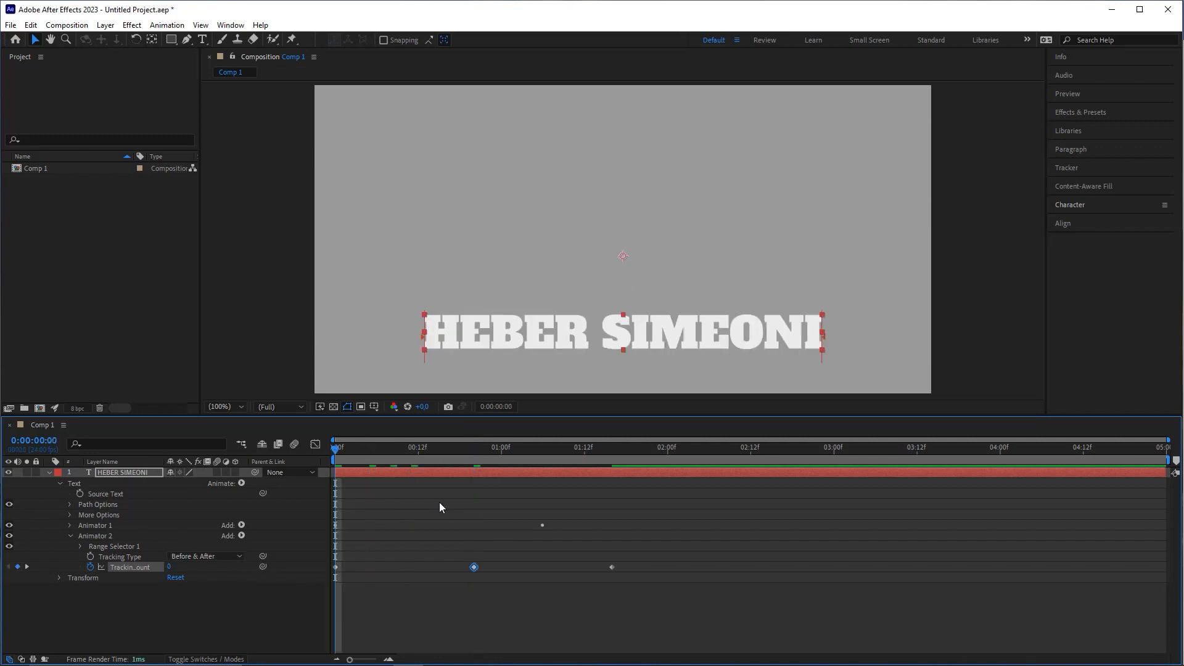
# Step: Preview the tracking animation up to about 1:22 and marquee-select all three Tracking Amount keyframes
pyautogui.click(439, 506)
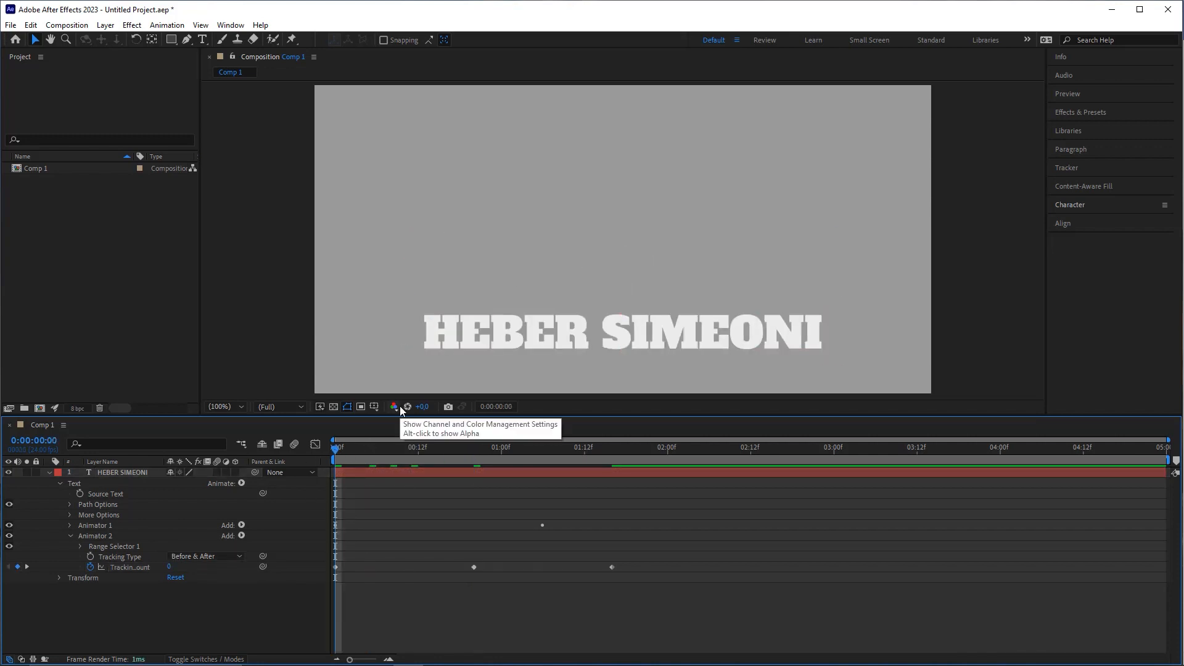
pyautogui.moveTo(343, 450); pyautogui.dragTo(301, 457)
pyautogui.press('space')
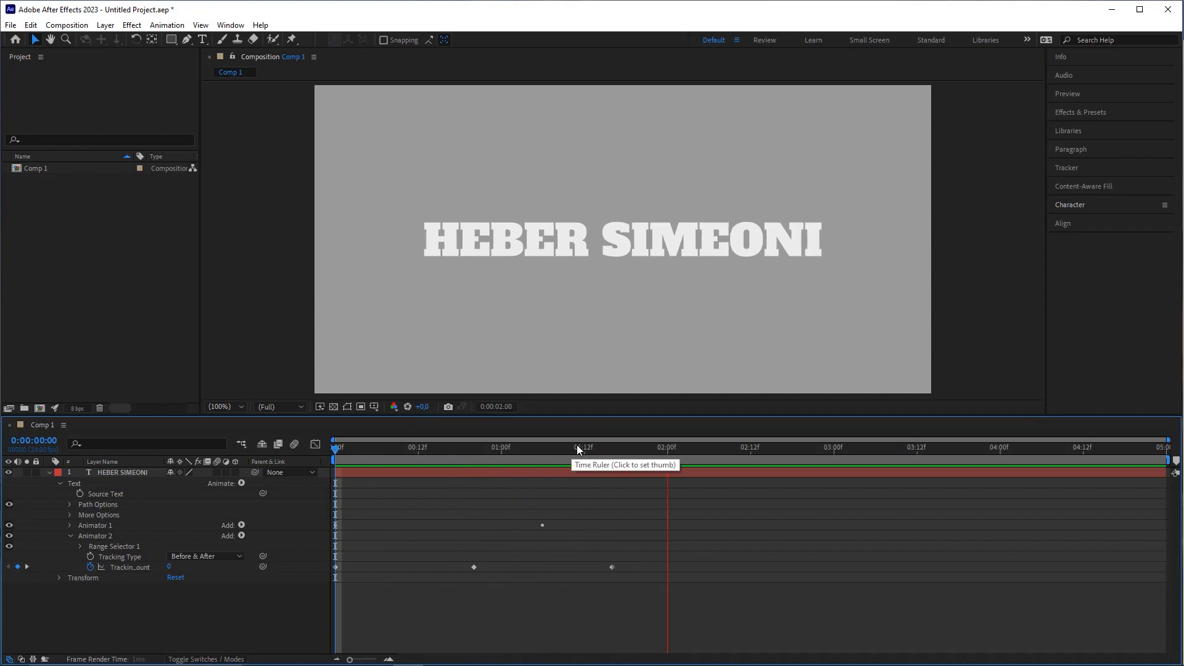
pyautogui.click(654, 448)
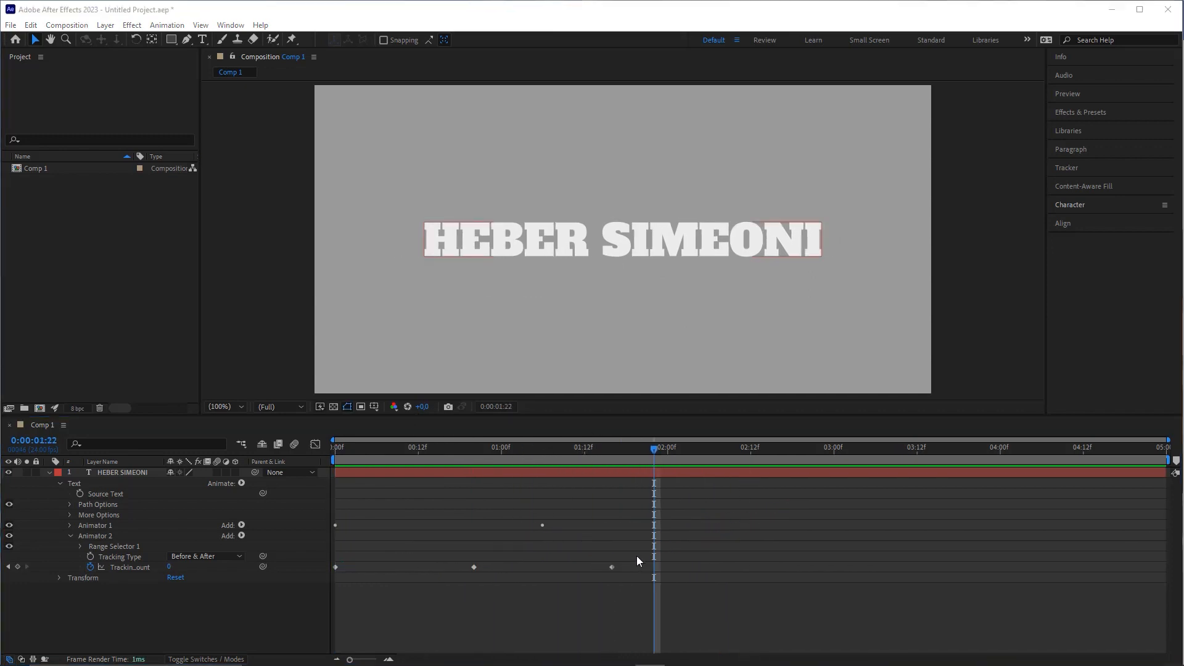
pyautogui.moveTo(639, 556); pyautogui.dragTo(335, 578)
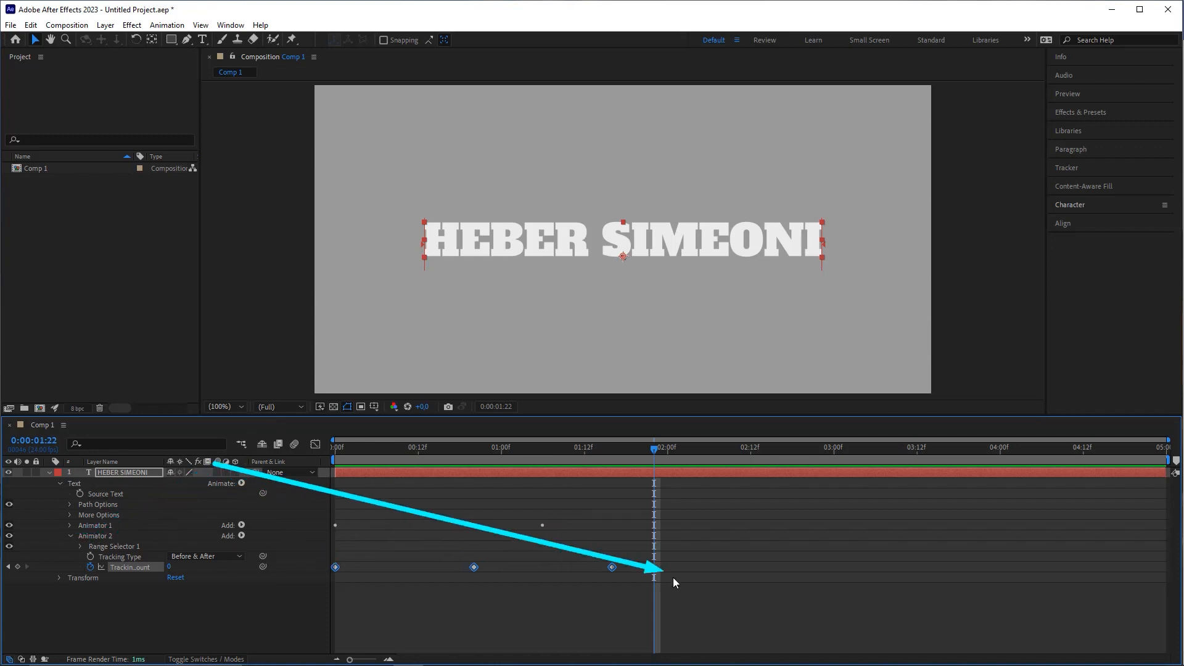
# Step: Set 90% incoming and outgoing influence on the three Tracking Amount keyframes via Keyframe Velocity
pyautogui.rightClick(612, 568)
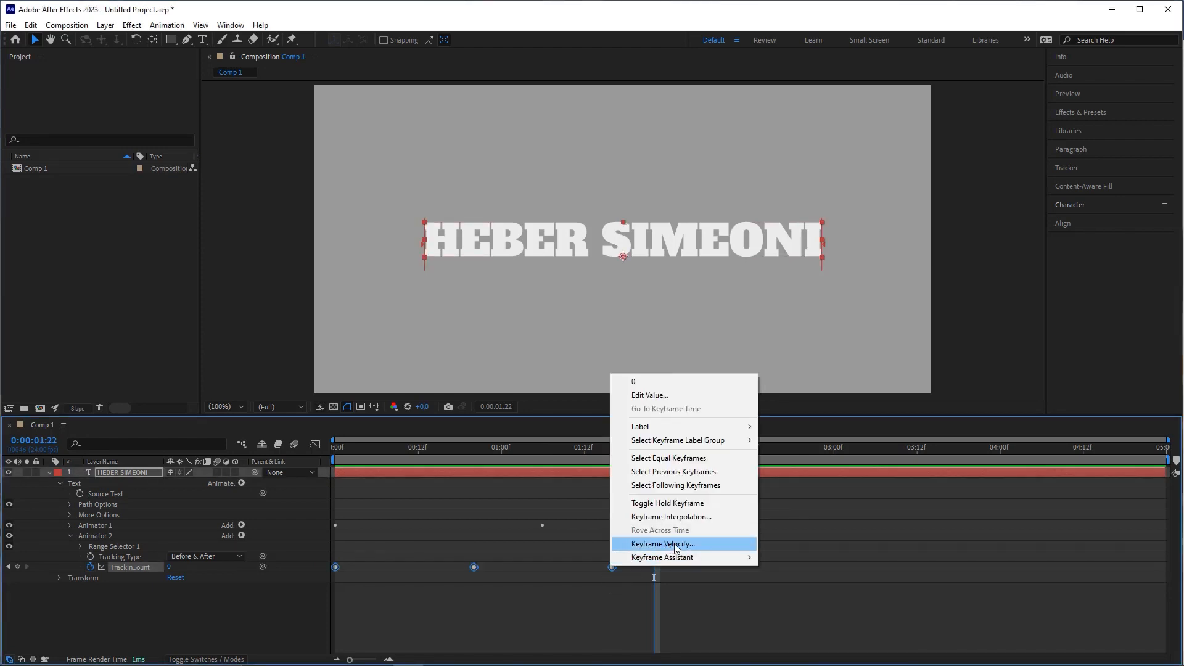
pyautogui.click(672, 547)
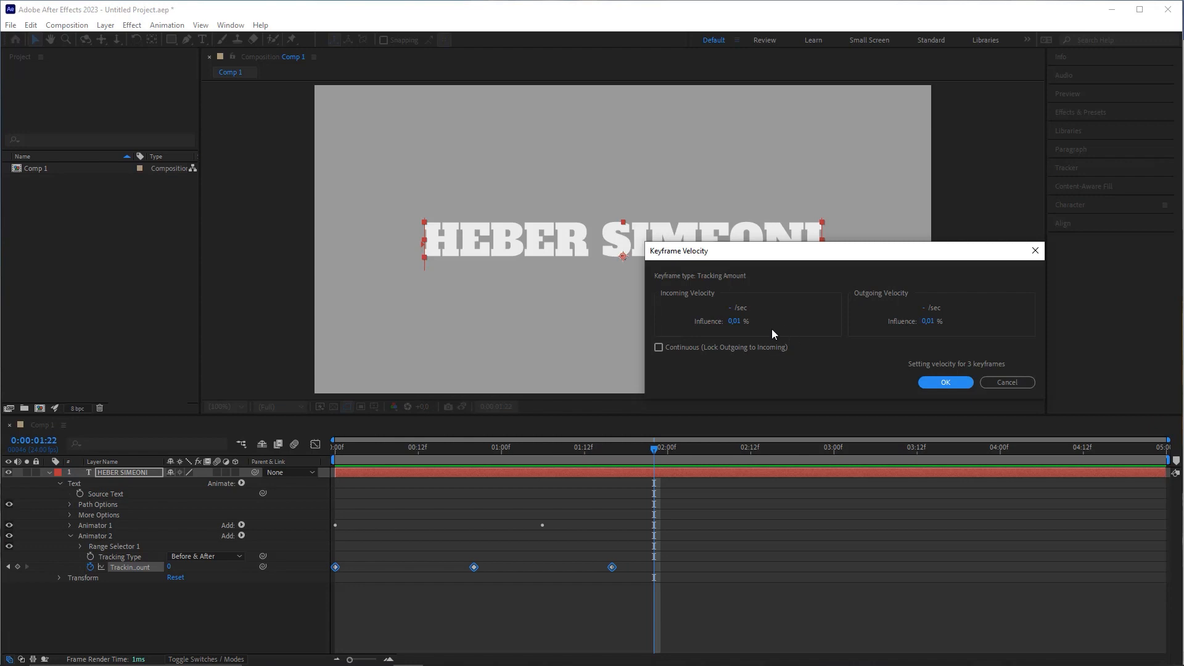
pyautogui.click(735, 321)
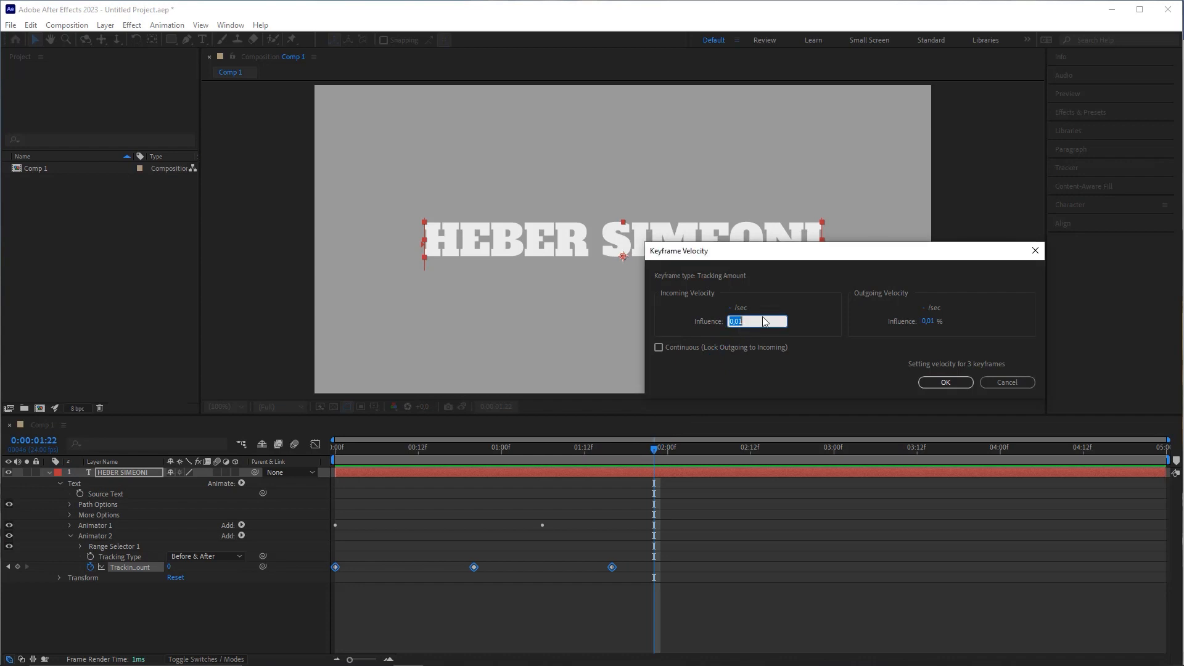
pyautogui.write('90')
pyautogui.click(929, 321)
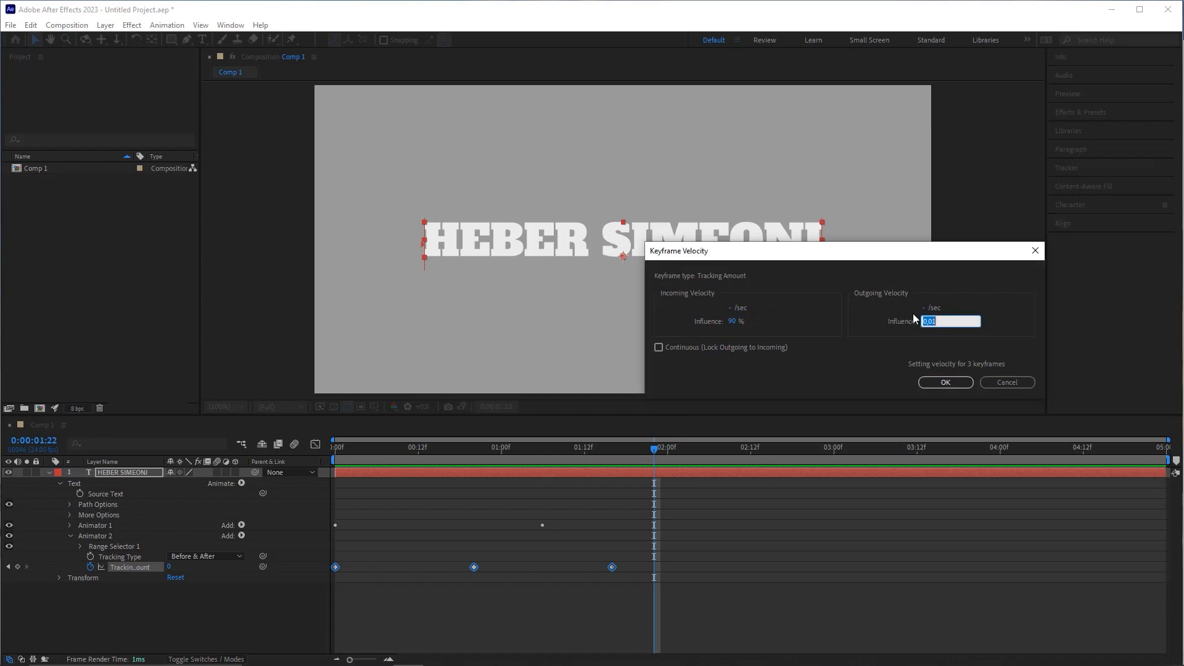
pyautogui.moveTo(850, 256); pyautogui.dragTo(835, 258)
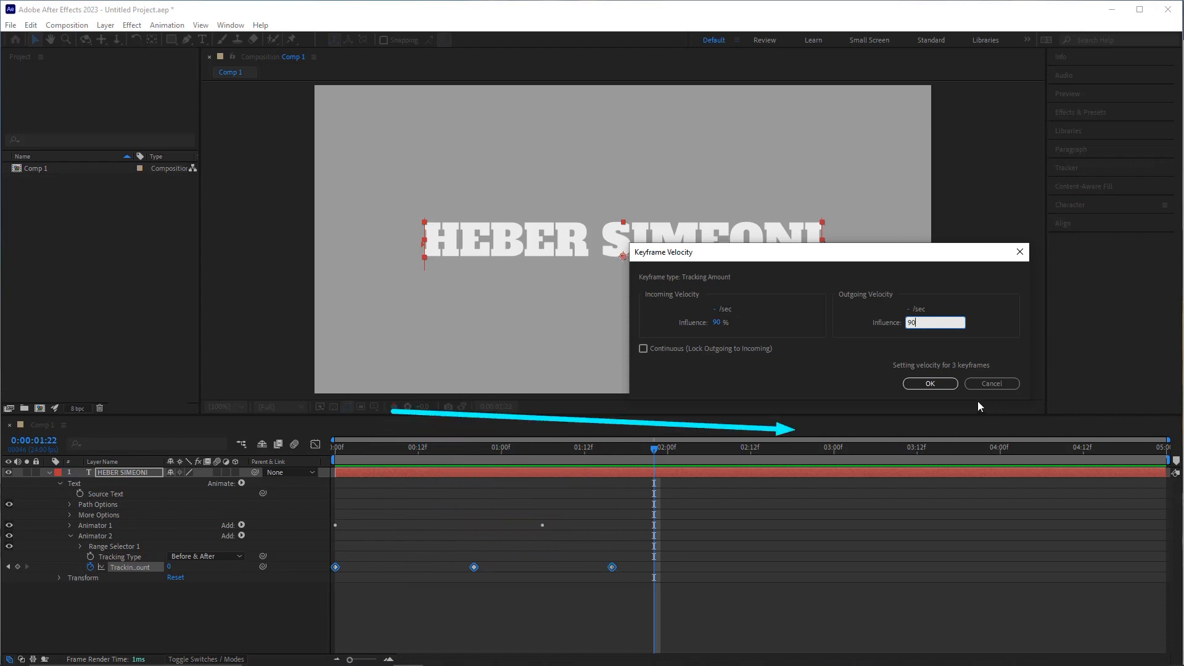
pyautogui.click(930, 383)
pyautogui.press('space')
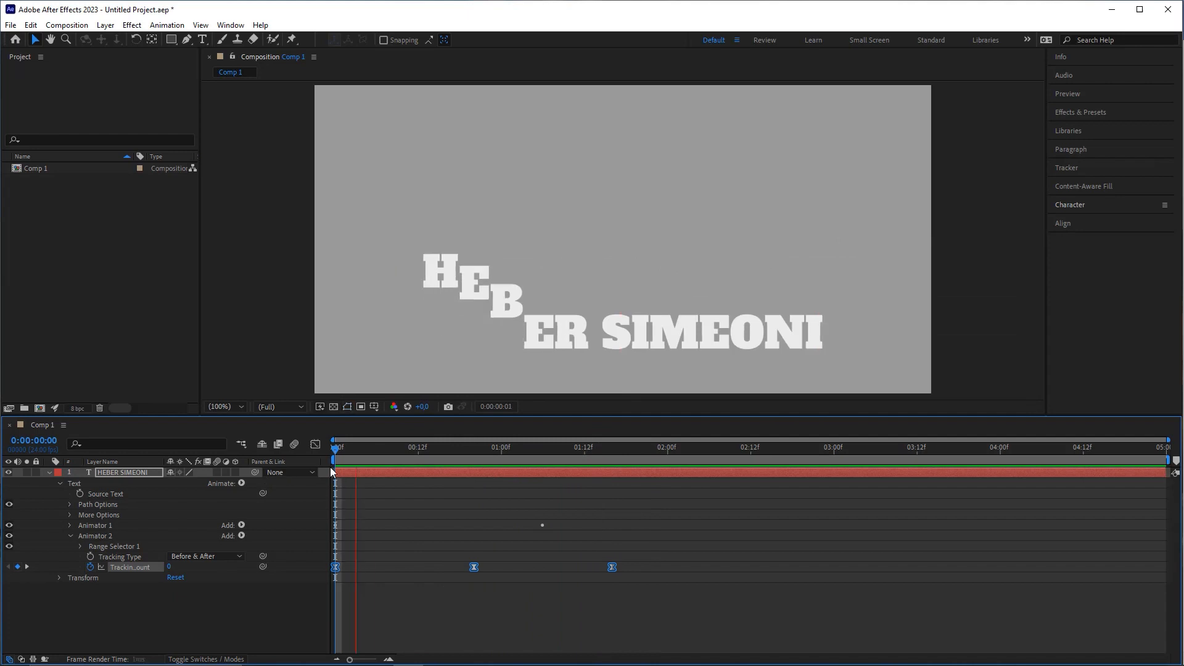
# Step: Replay and scrub the eased letter and tracking animation, checking 1:22 and 0:16
pyautogui.press('space')
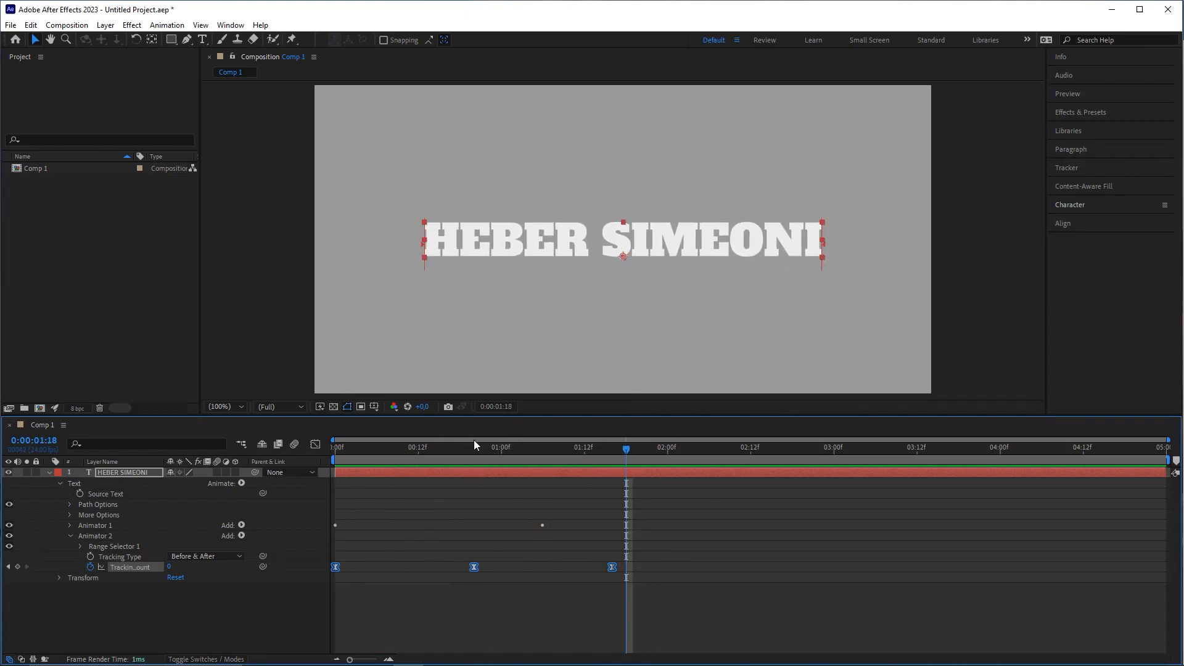
pyautogui.press('space')
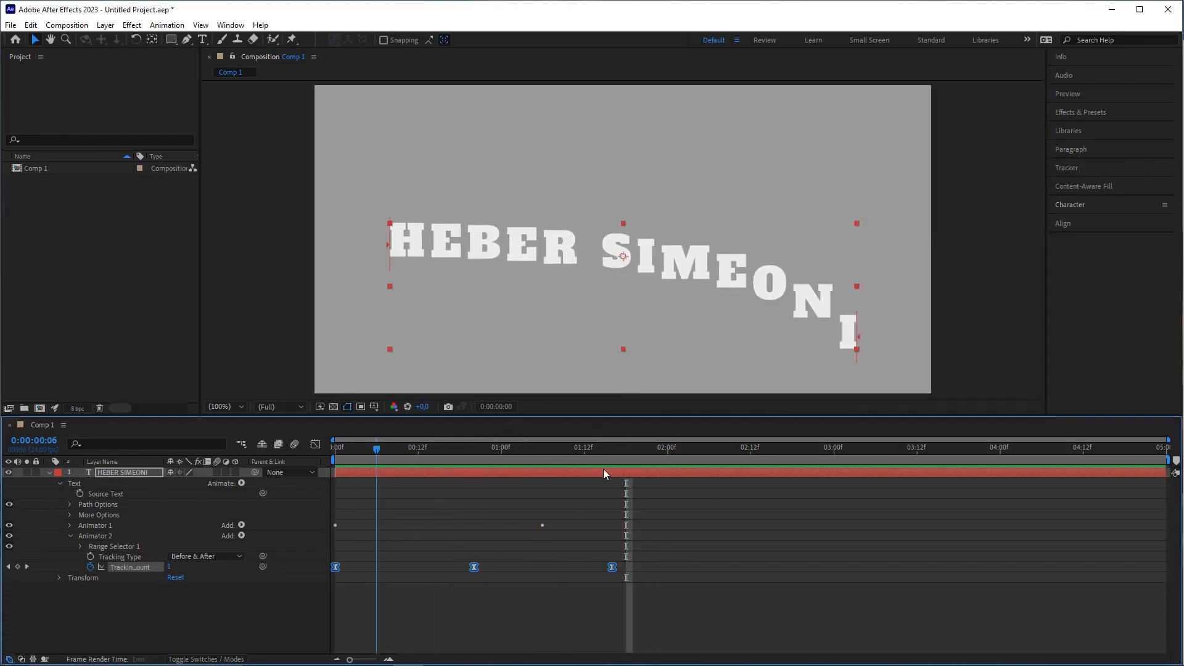
pyautogui.click(689, 520)
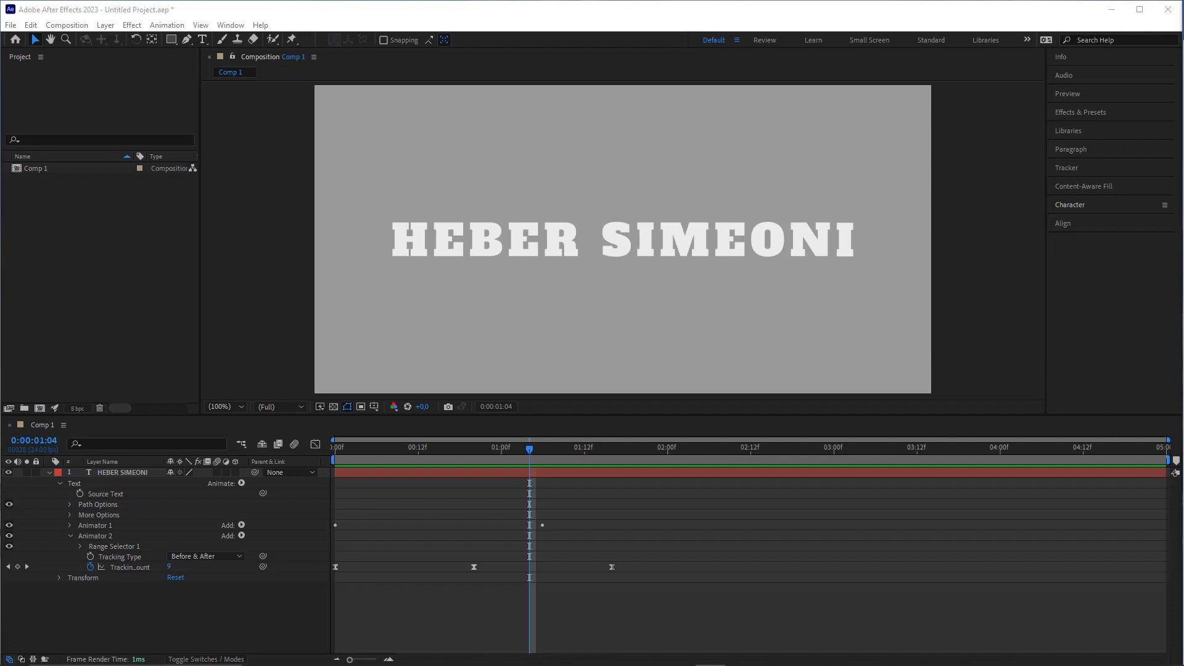
pyautogui.moveTo(530, 454); pyautogui.dragTo(298, 461)
pyautogui.press('space')
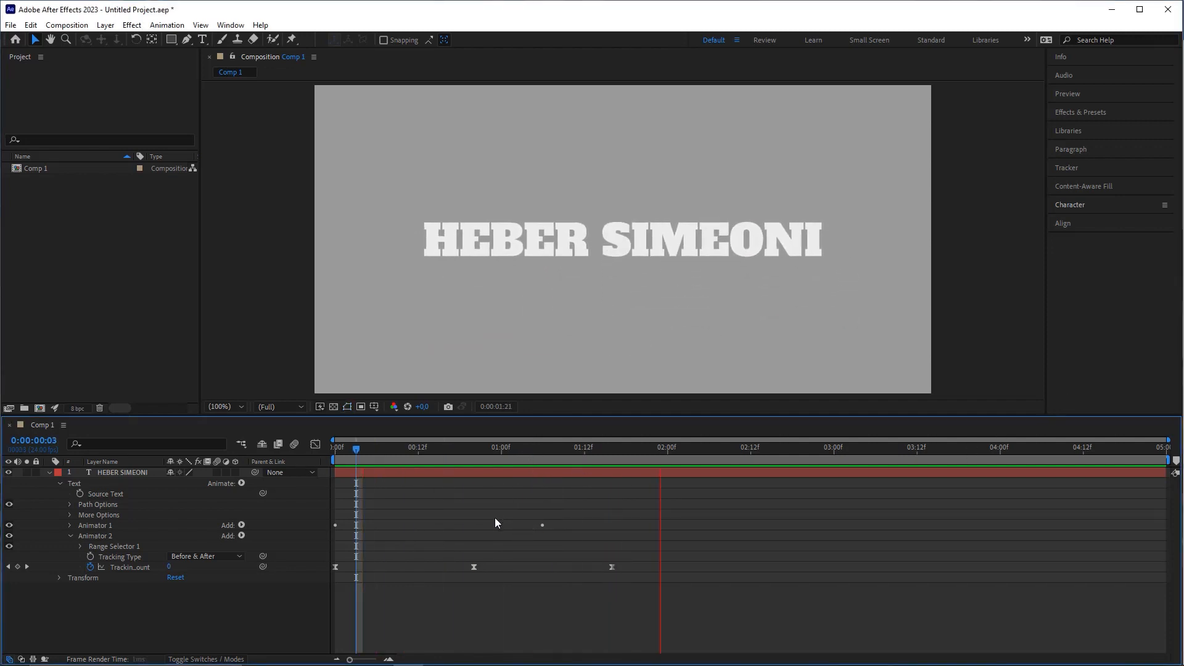
pyautogui.press('space')
pyautogui.press('pageup')
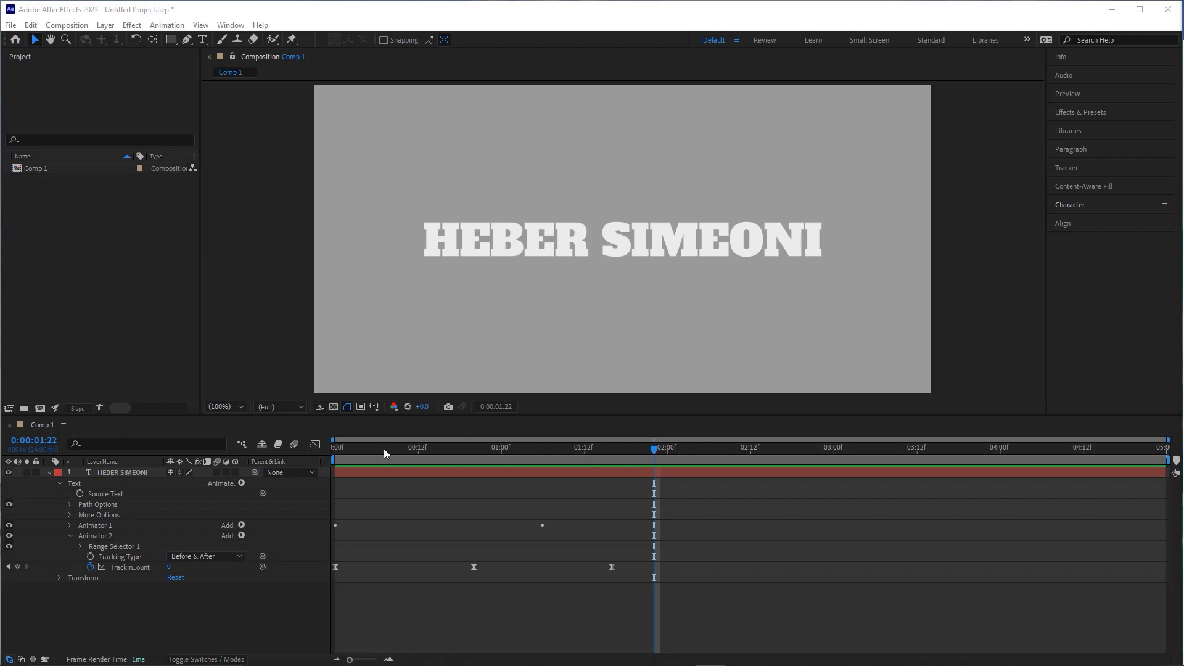
pyautogui.click(446, 449)
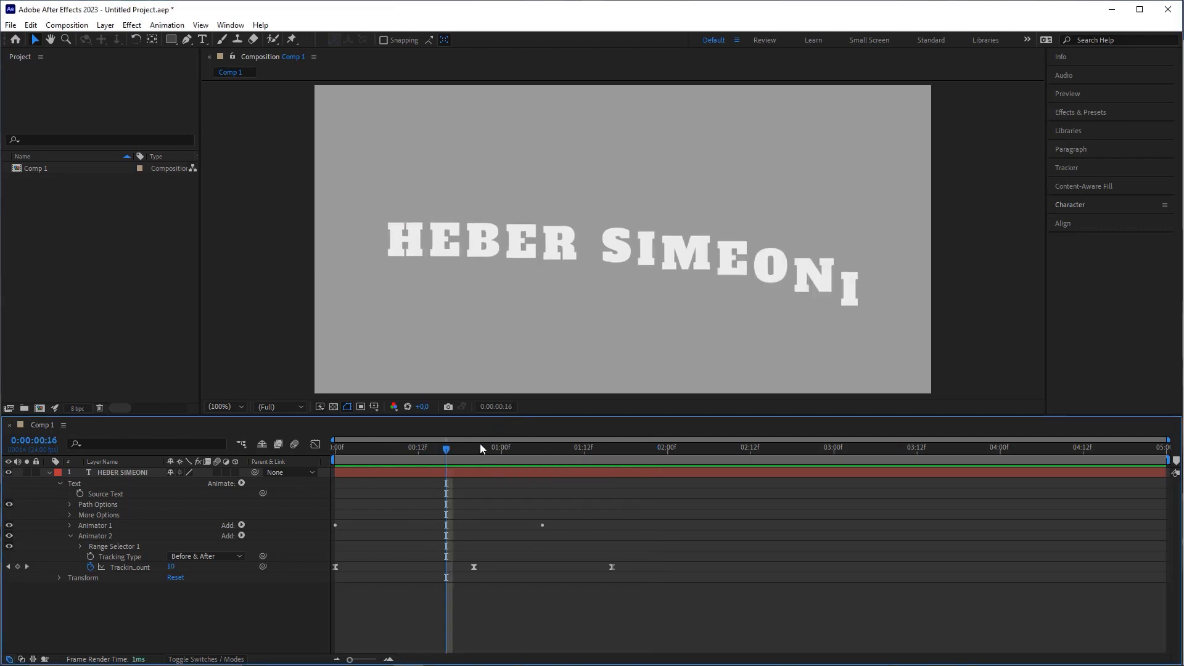
pyautogui.moveTo(479, 443); pyautogui.dragTo(452, 456)
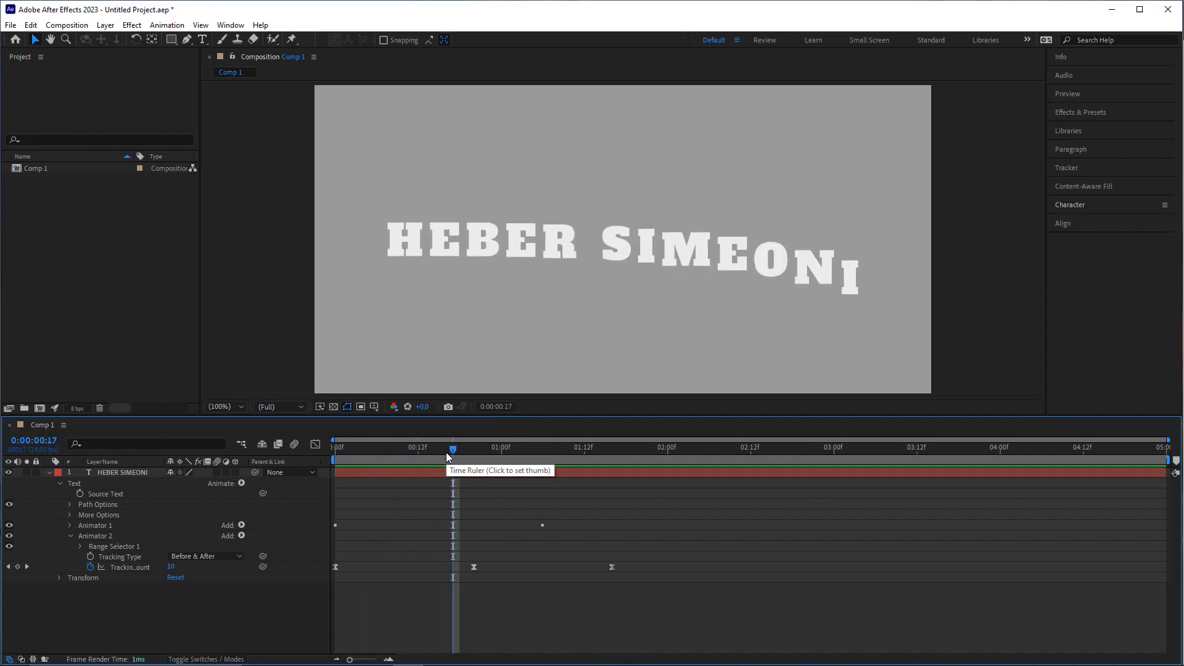
pyautogui.click(470, 452)
pyautogui.moveTo(412, 458); pyautogui.dragTo(323, 474)
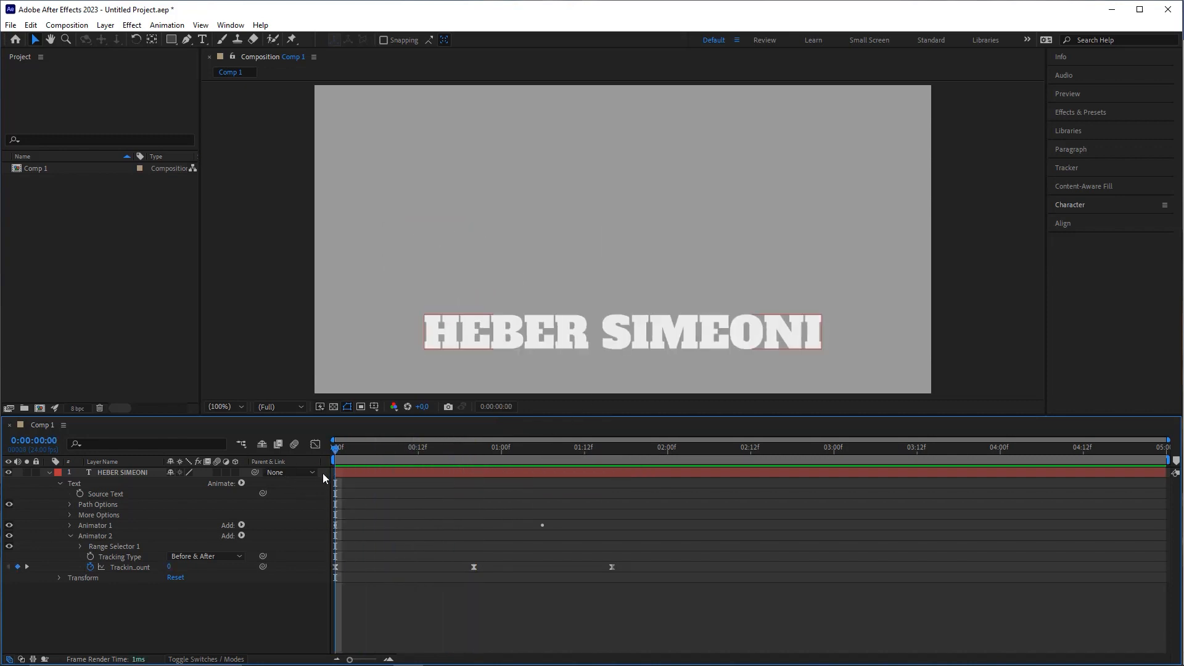
pyautogui.click(127, 474)
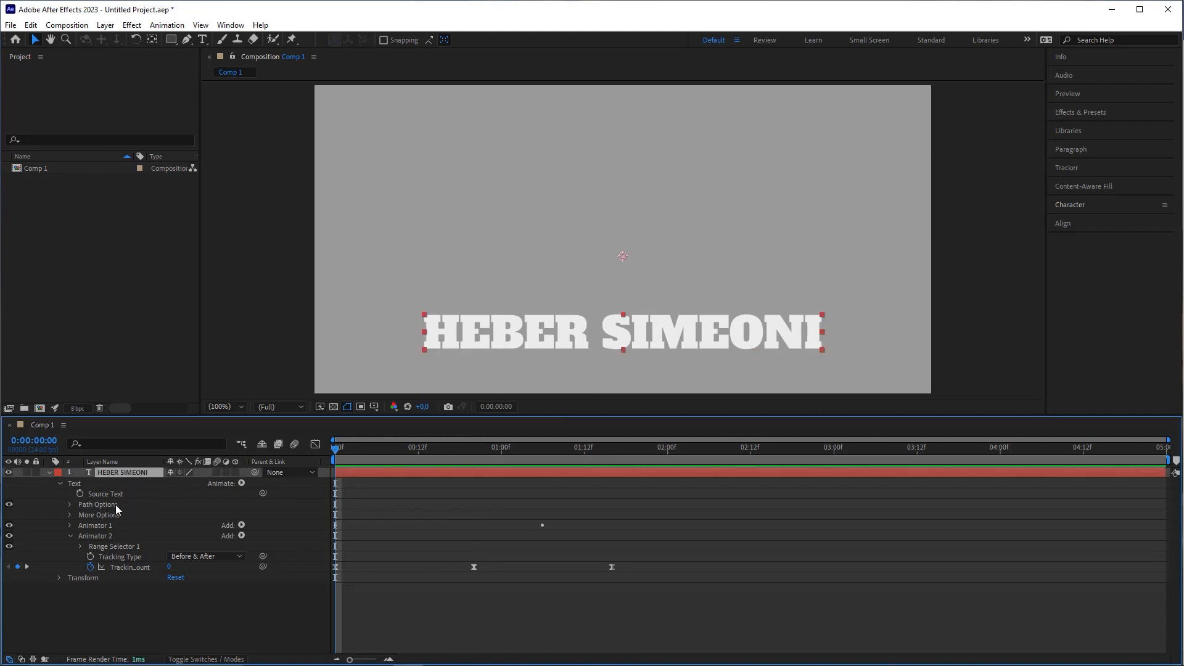
pyautogui.press('s')
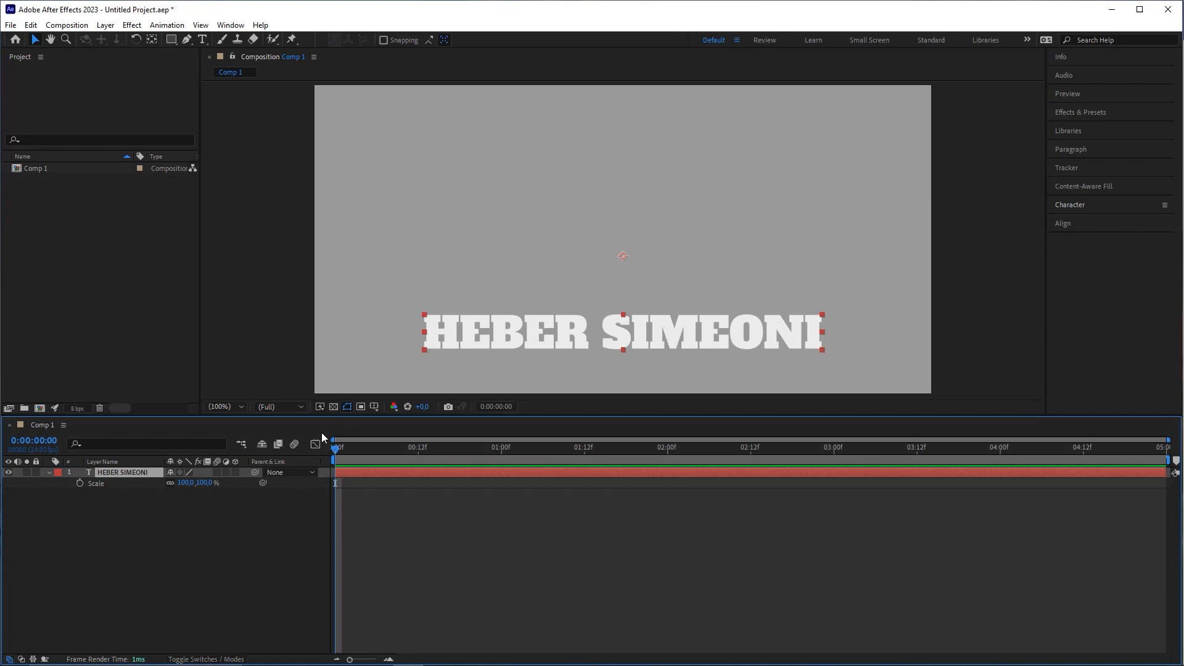
# Step: Add Scale keyframes at 0:00, 0:20 and 1:16
pyautogui.click(80, 483)
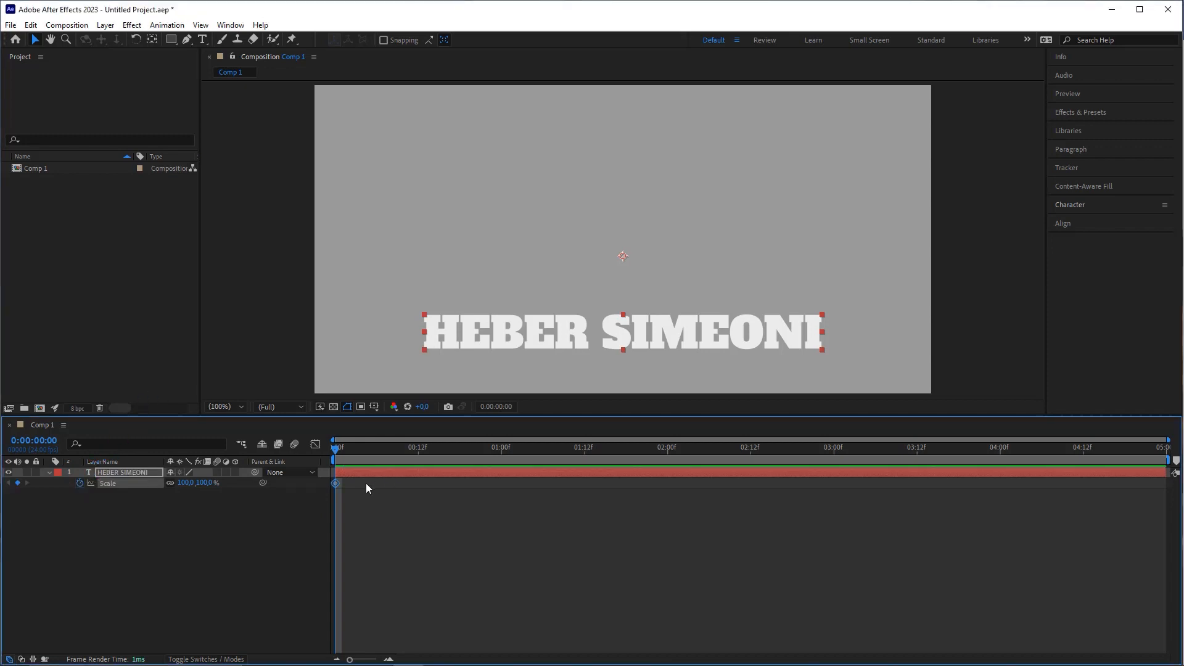
pyautogui.press('space')
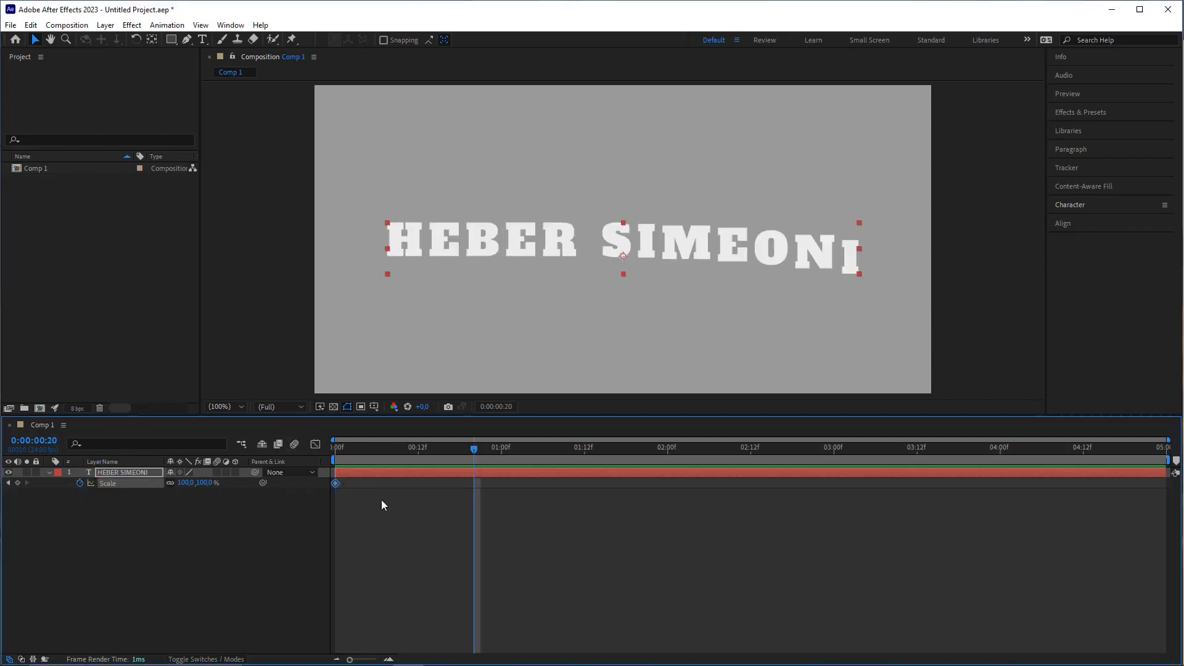
pyautogui.hotkey('ctrl', 'c')
pyautogui.hotkey('ctrl', 'v')
pyautogui.hotkey('shift', 'pagedown')
pyautogui.hotkey('shift', 'pagedown')
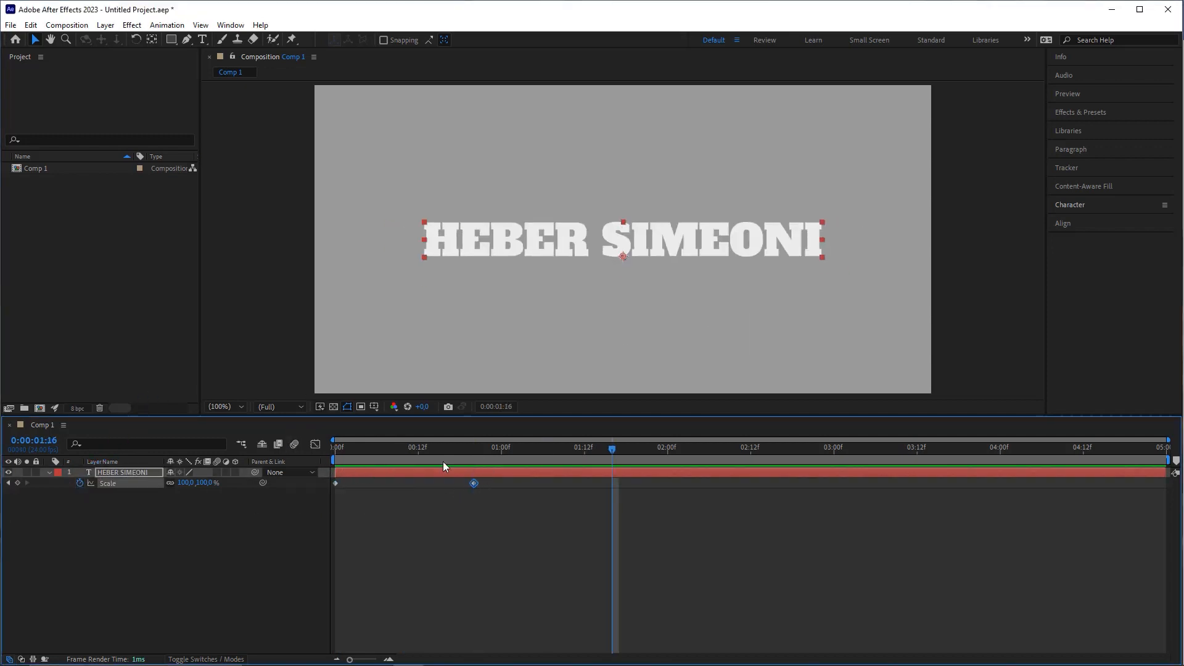
pyautogui.hotkey('ctrl', 'v')
# Step: Set the 0:20 Scale keyframe to 110%
pyautogui.click(535, 493)
pyautogui.press('j')
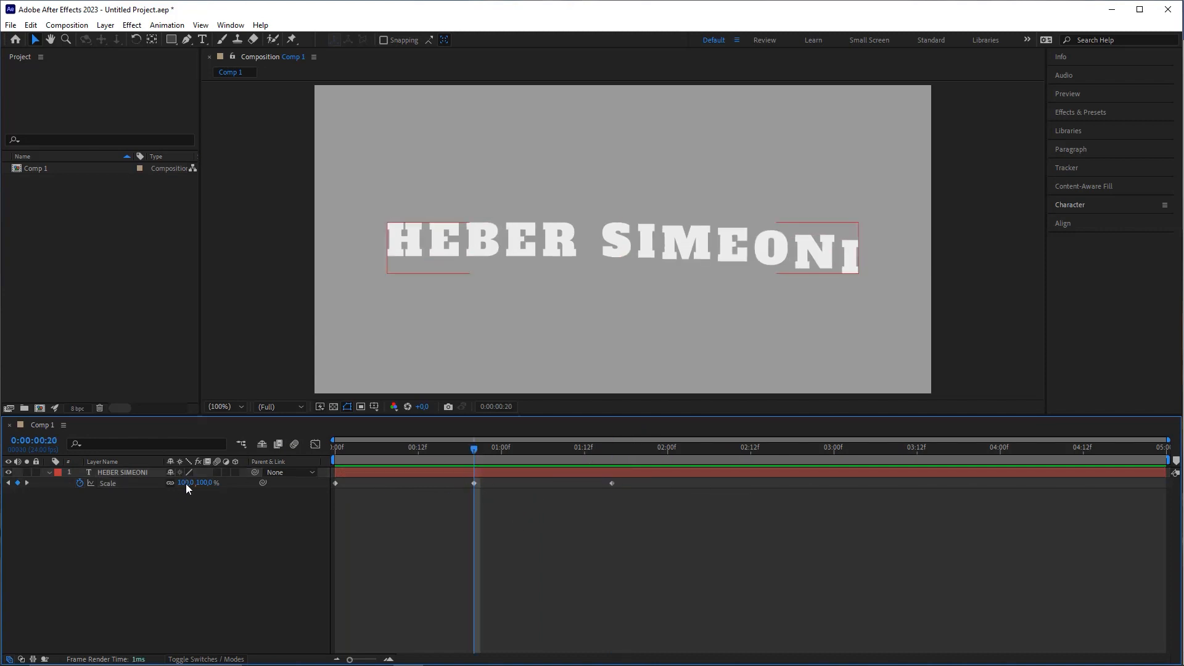
pyautogui.click(186, 484)
pyautogui.write('110')
pyautogui.press('Return')
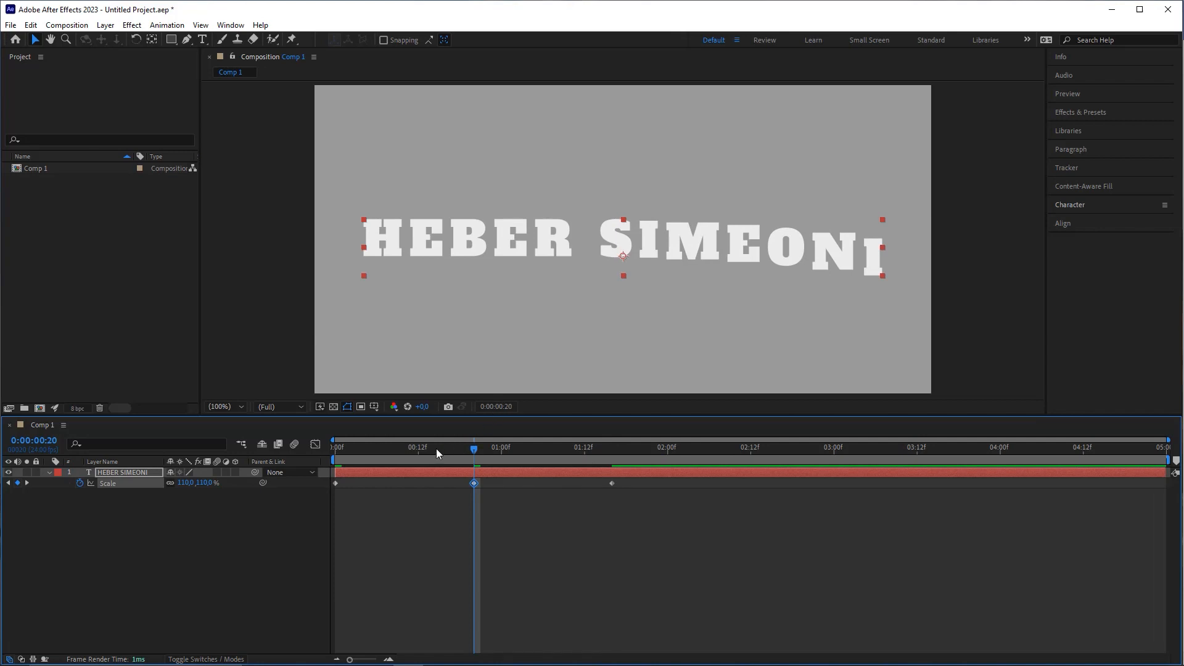
# Step: Preview the scale pop from frame 0 and marquee-select all three Scale keyframes
pyautogui.moveTo(471, 450); pyautogui.dragTo(334, 451)
pyautogui.click(472, 534)
pyautogui.press('space')
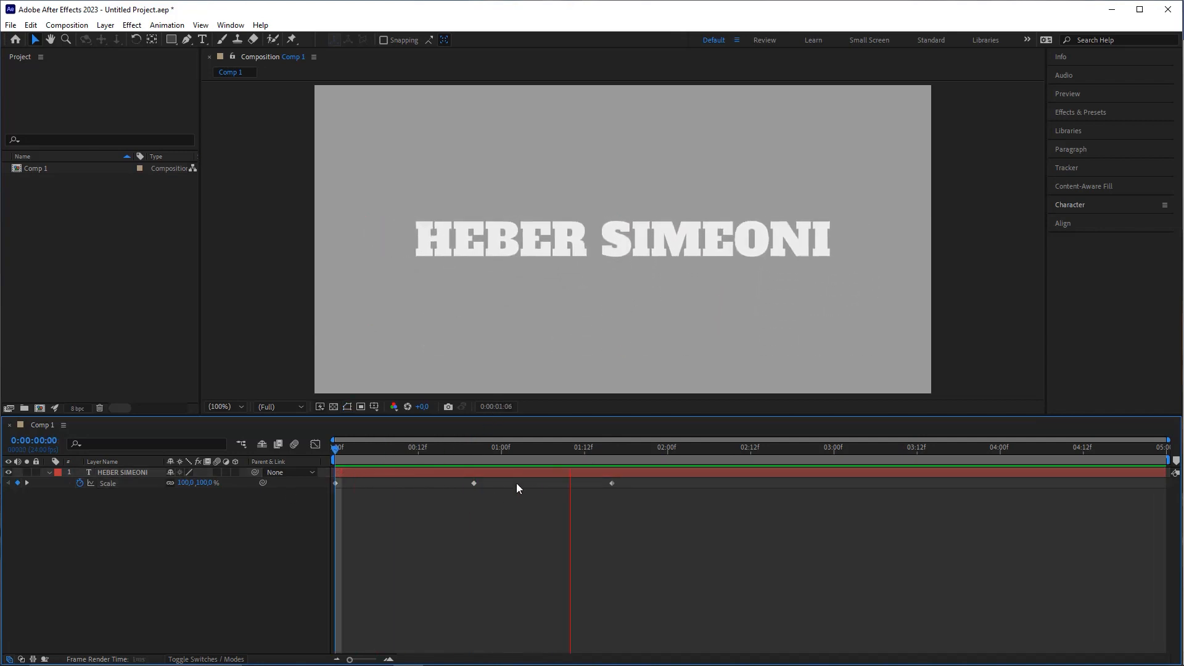
pyautogui.press('space')
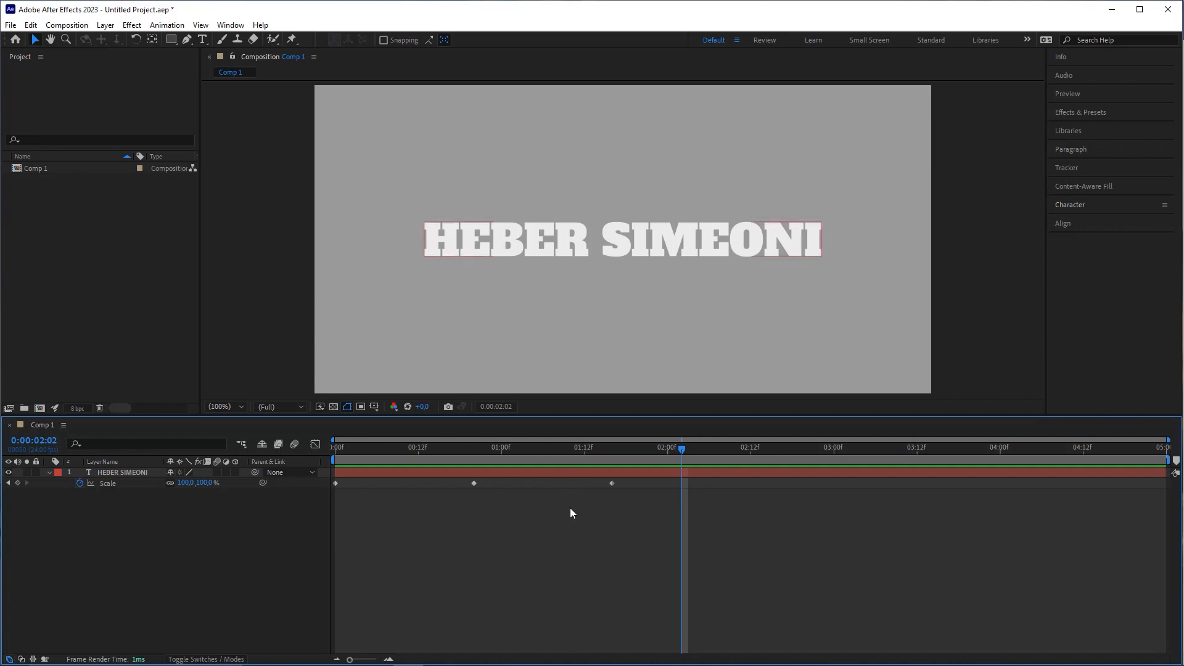
pyautogui.moveTo(643, 500); pyautogui.dragTo(323, 473)
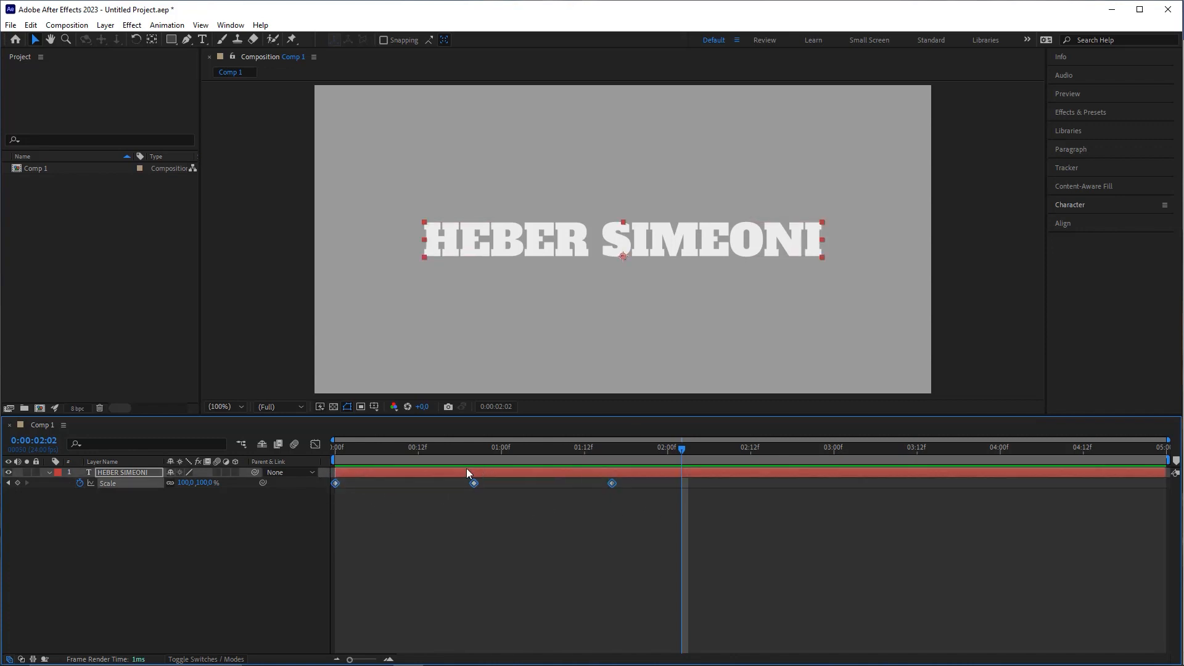
# Step: Set 90% incoming and outgoing influence on the Scale keyframes with Ctrl+Shift+K
pyautogui.hotkey('ctrl', 'shift', 'k')
pyautogui.click(718, 338)
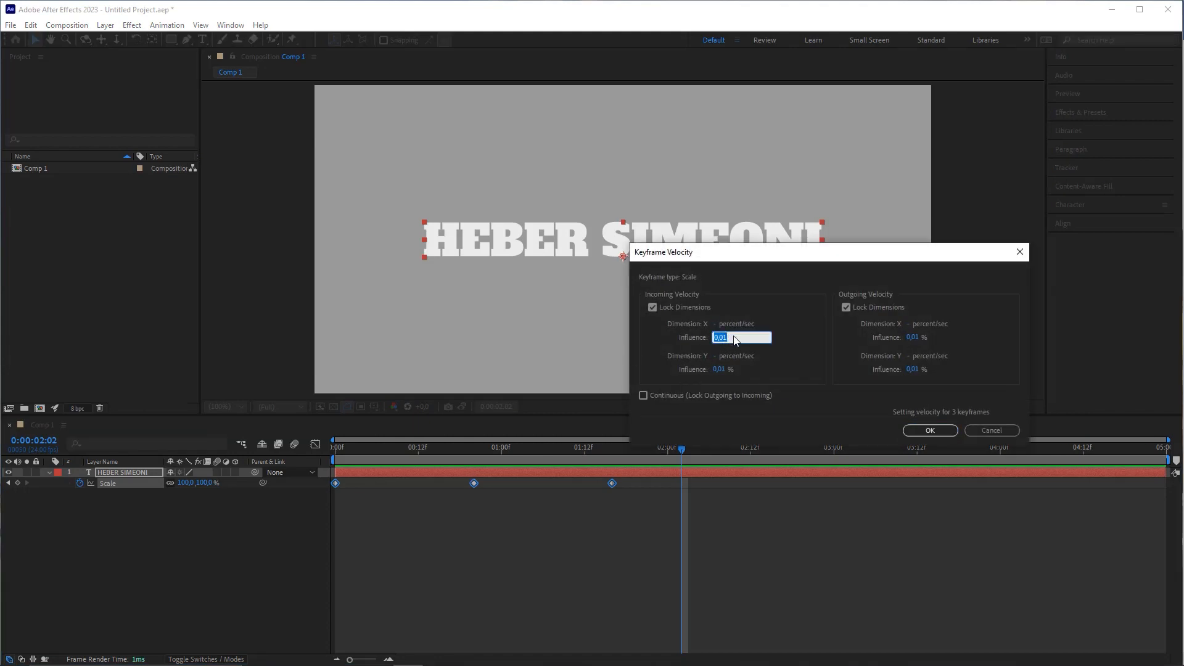
pyautogui.write('90')
pyautogui.click(911, 338)
pyautogui.write('90')
pyautogui.click(930, 430)
pyautogui.press('Home')
pyautogui.press('space')
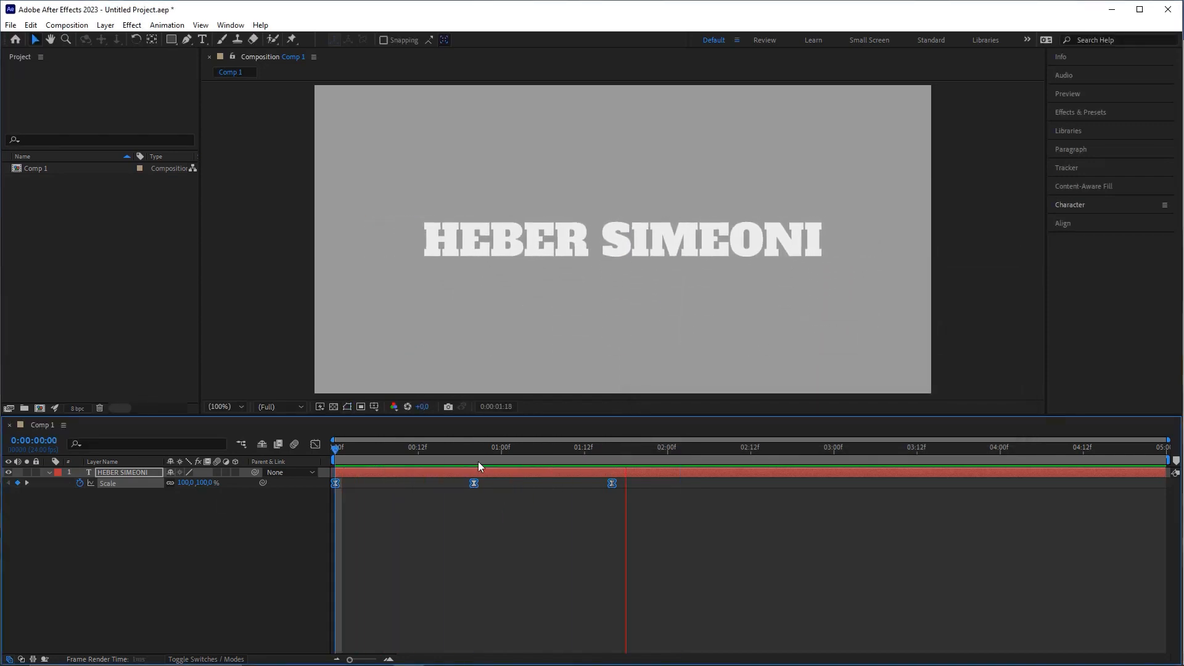
pyautogui.press('space')
pyautogui.moveTo(368, 456); pyautogui.dragTo(252, 456)
pyautogui.press('space')
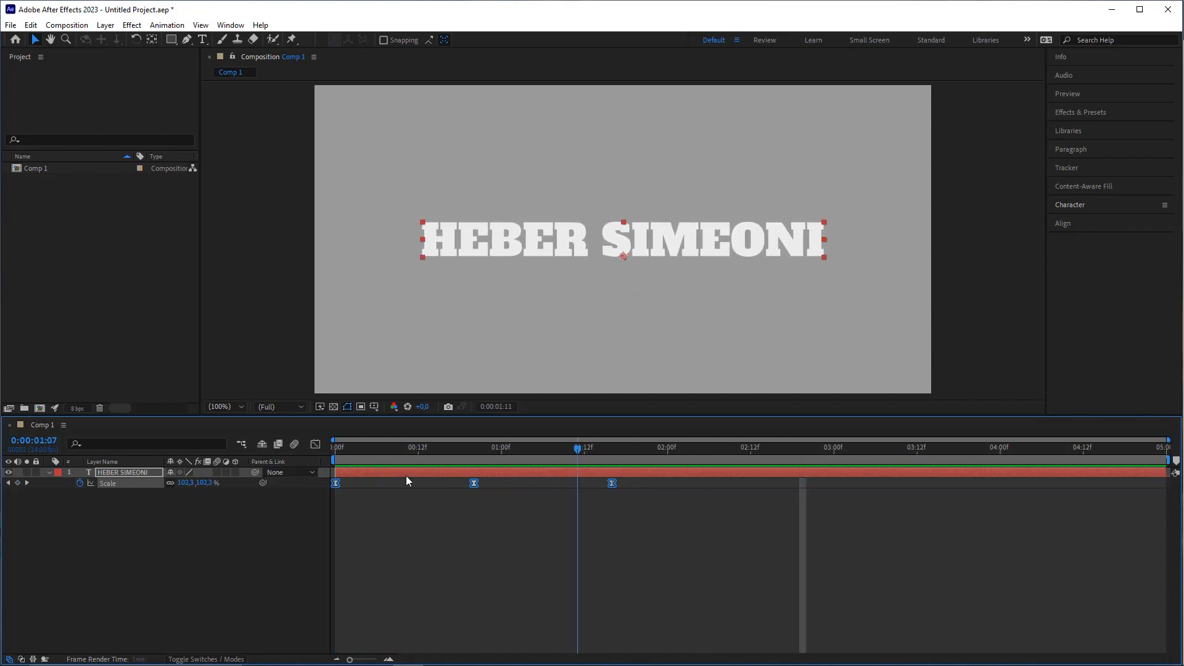
pyautogui.click(499, 538)
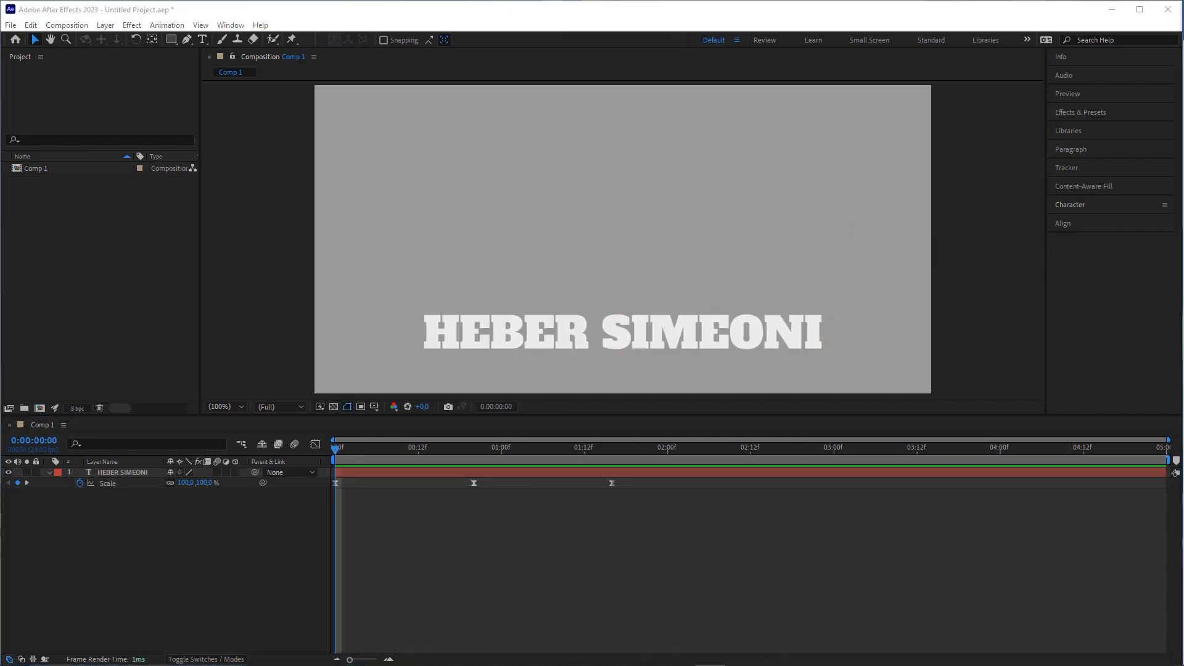
pyautogui.click(471, 529)
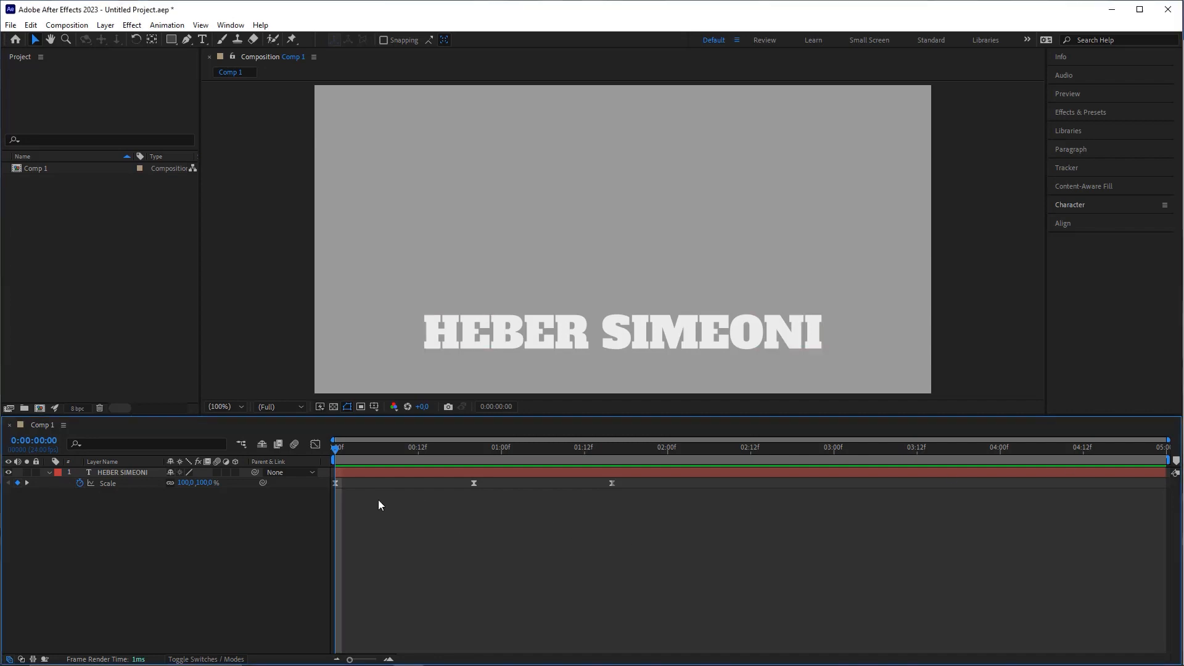
pyautogui.click(133, 473)
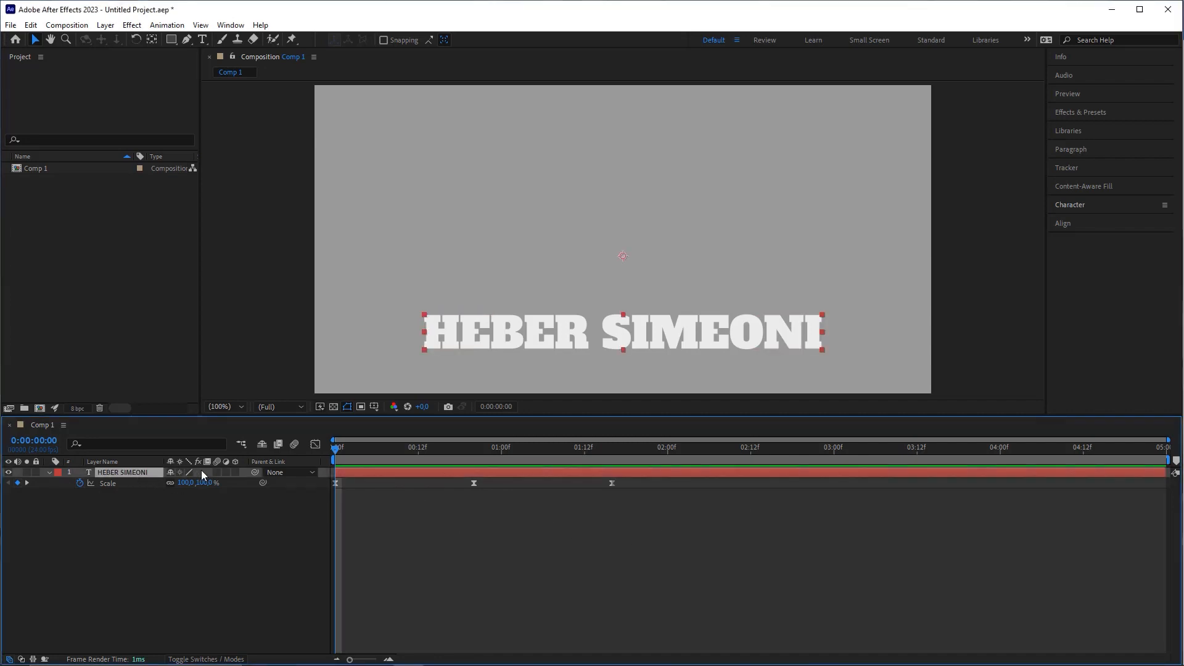
# Step: Reveal the keyframed Offset, Tracking Amount and Scale with U, then marquee-select the Tracking and Scale keyframes
pyautogui.press('u')
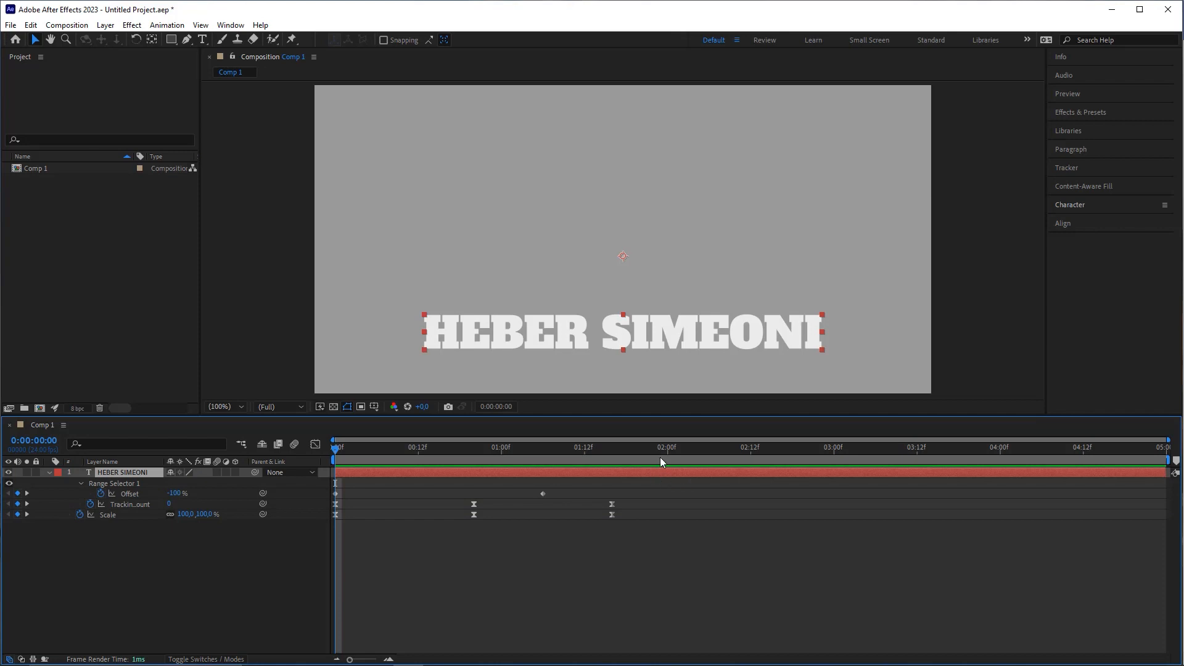
pyautogui.click(674, 462)
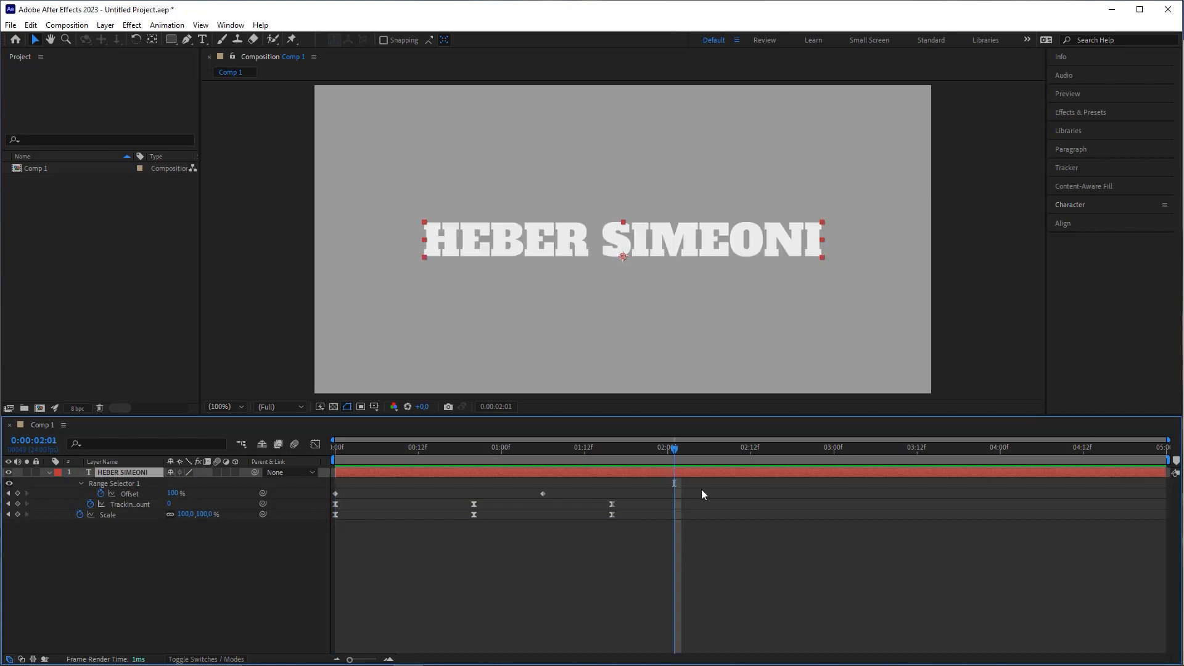
pyautogui.press('u')
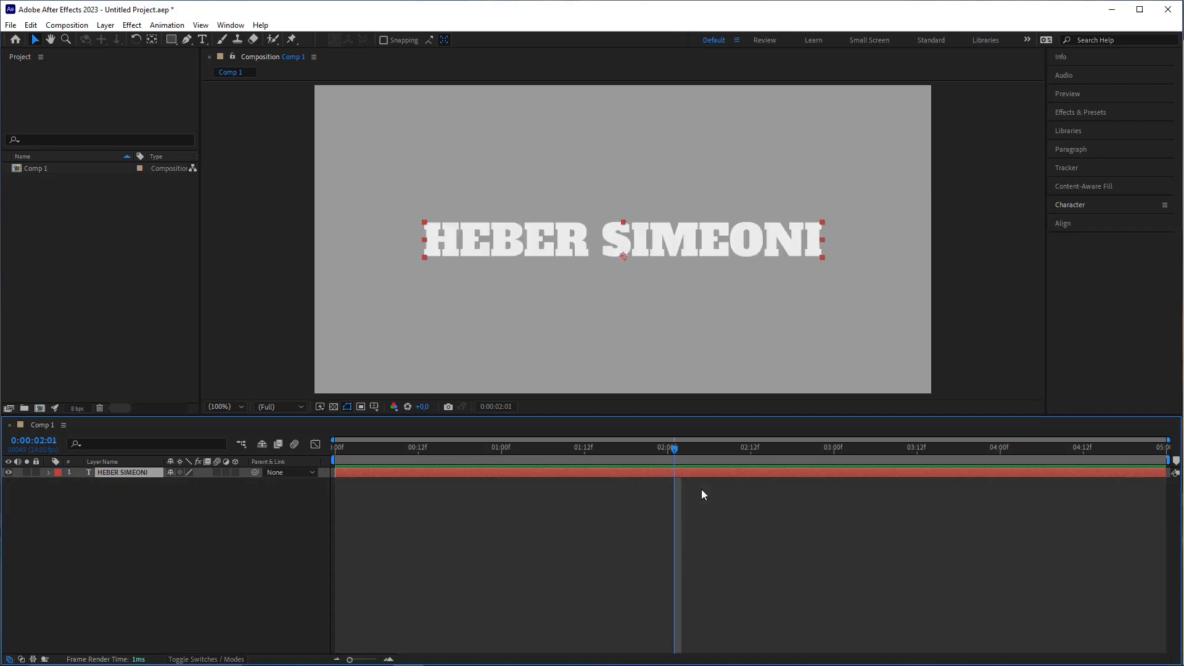
pyautogui.press('u')
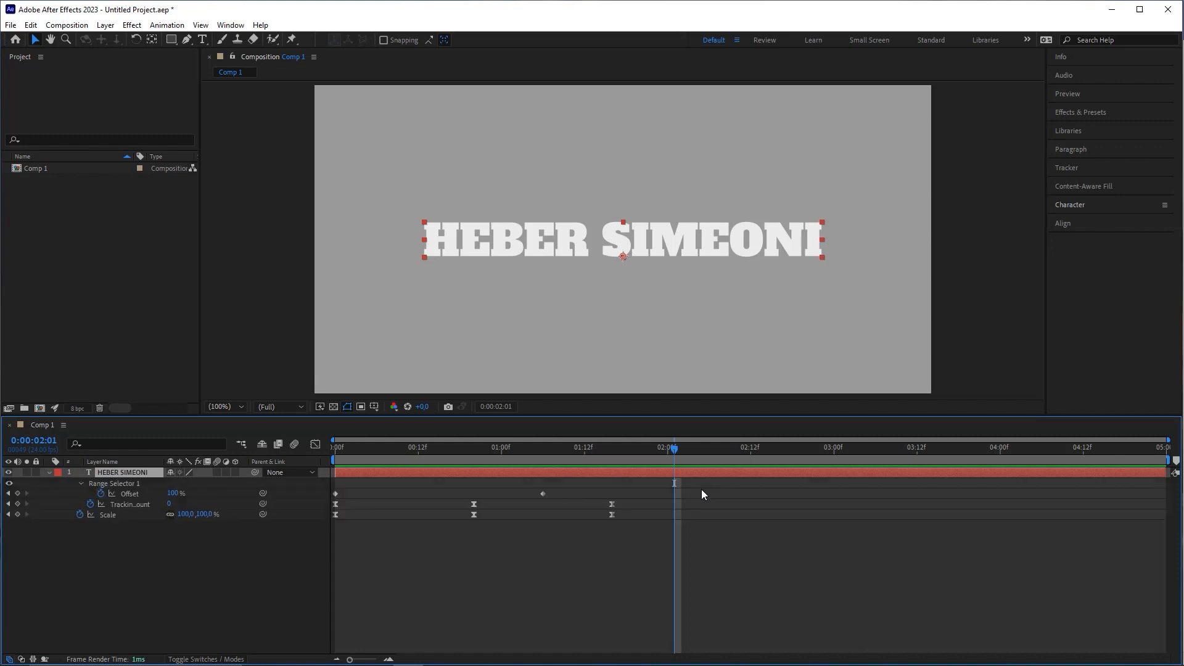
pyautogui.moveTo(674, 448); pyautogui.dragTo(335, 449)
pyautogui.click(393, 543)
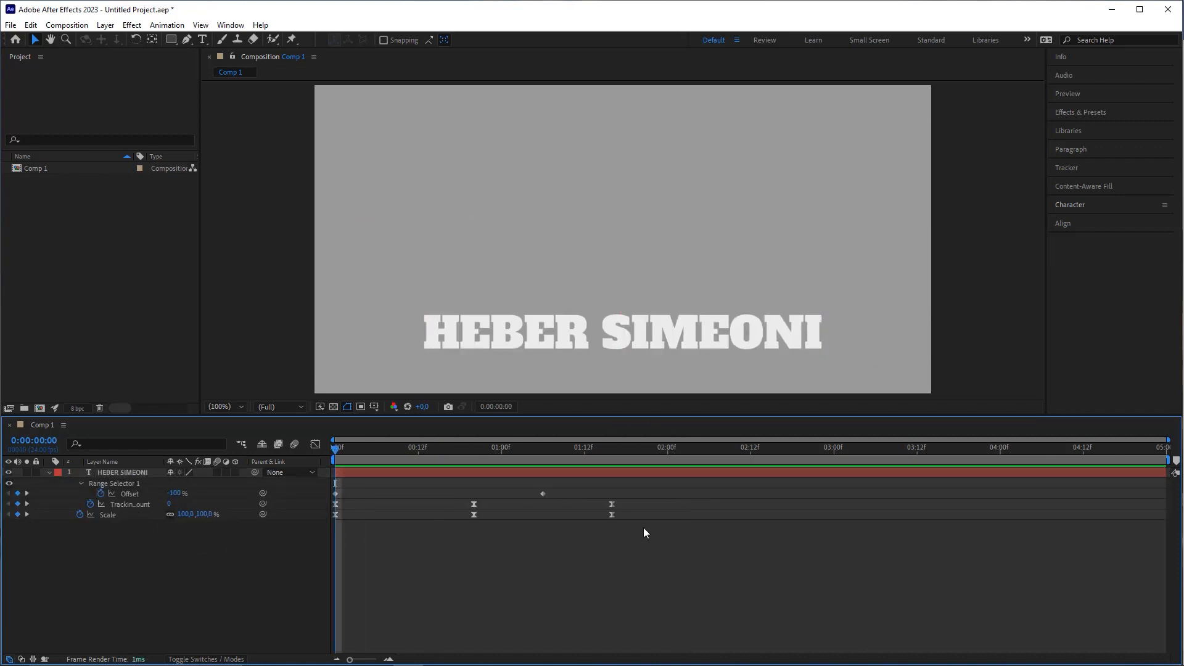
pyautogui.moveTo(639, 520); pyautogui.dragTo(305, 505)
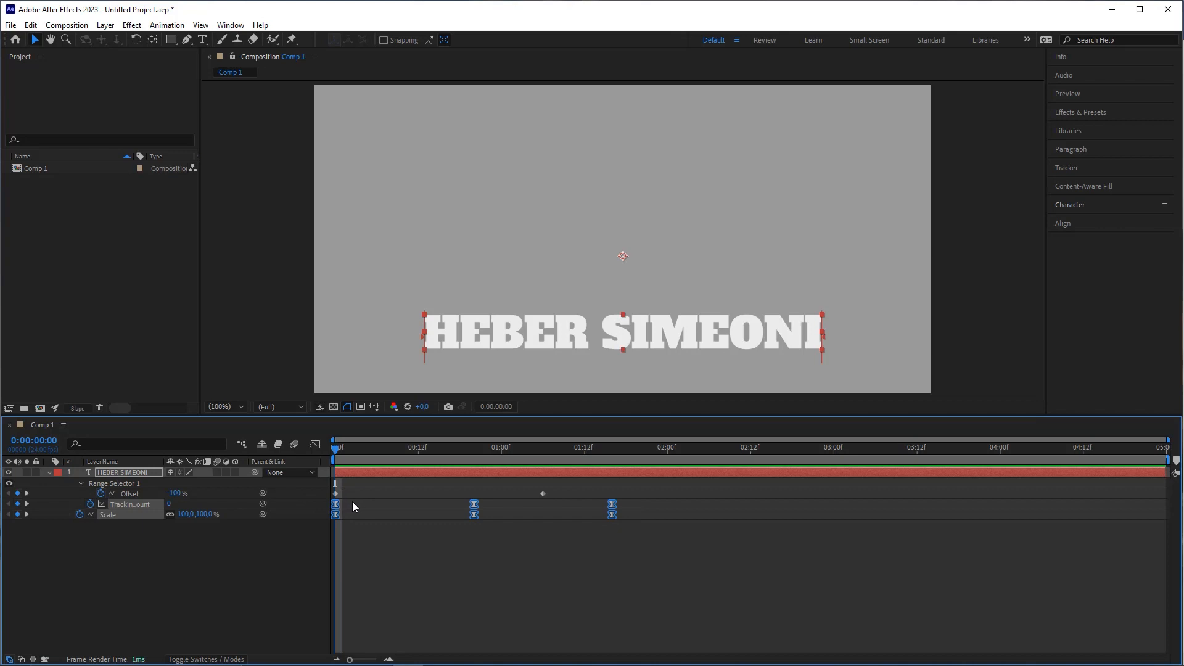
# Step: Shift the Tracking Amount and Scale keyframes 10 frames later to start at 0:00:00:10, then preview
pyautogui.click(395, 505)
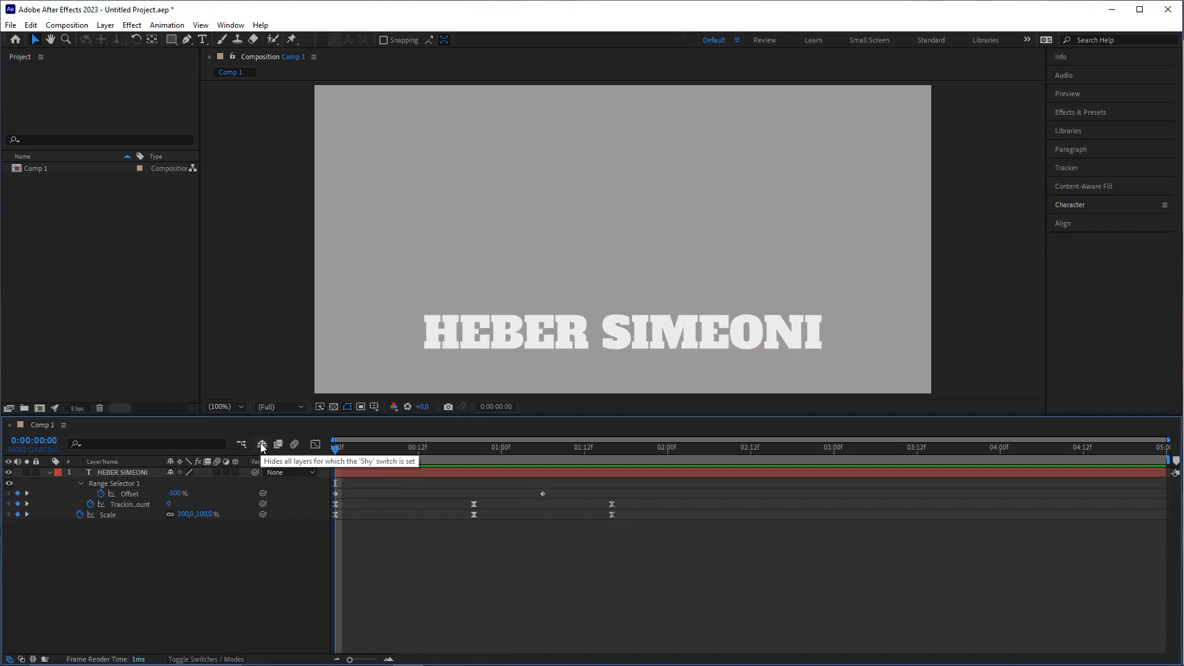
pyautogui.hotkey('shift', 'pagedown')
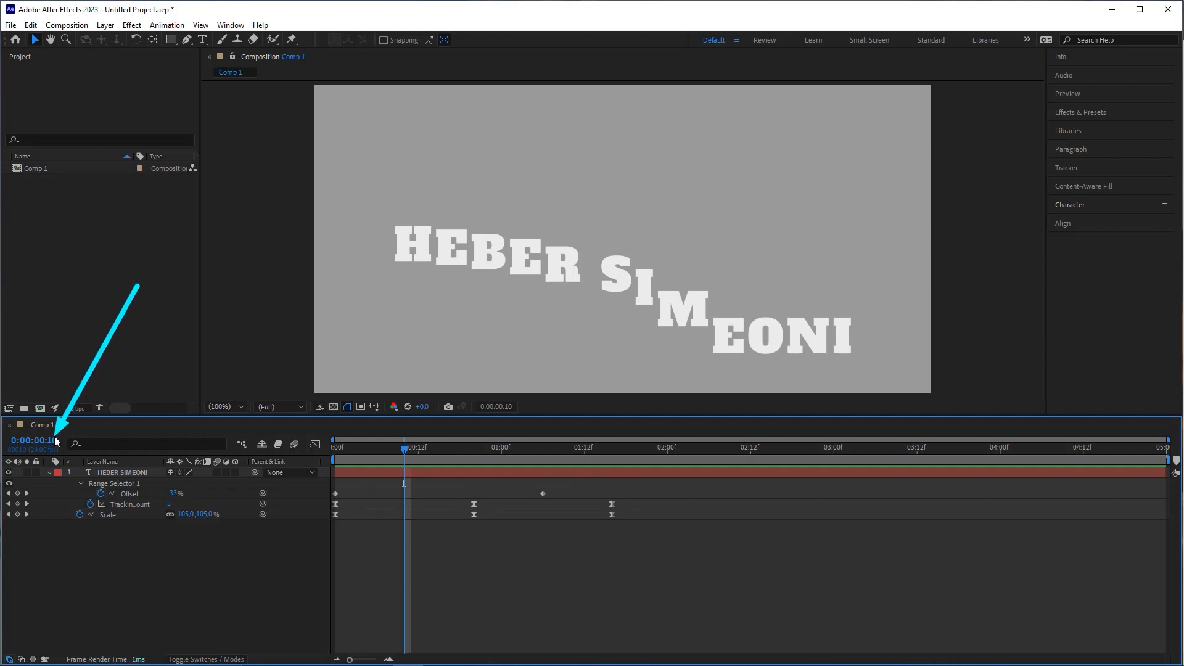
pyautogui.moveTo(641, 530); pyautogui.dragTo(333, 507)
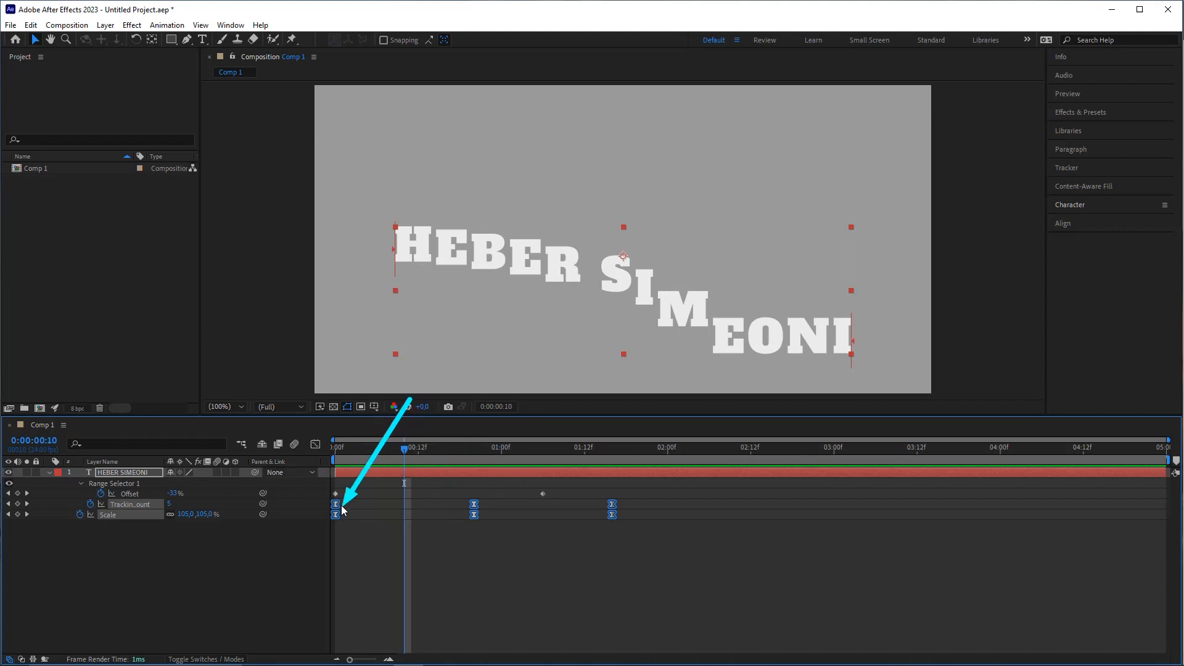
pyautogui.moveTo(343, 509); pyautogui.dragTo(406, 506)
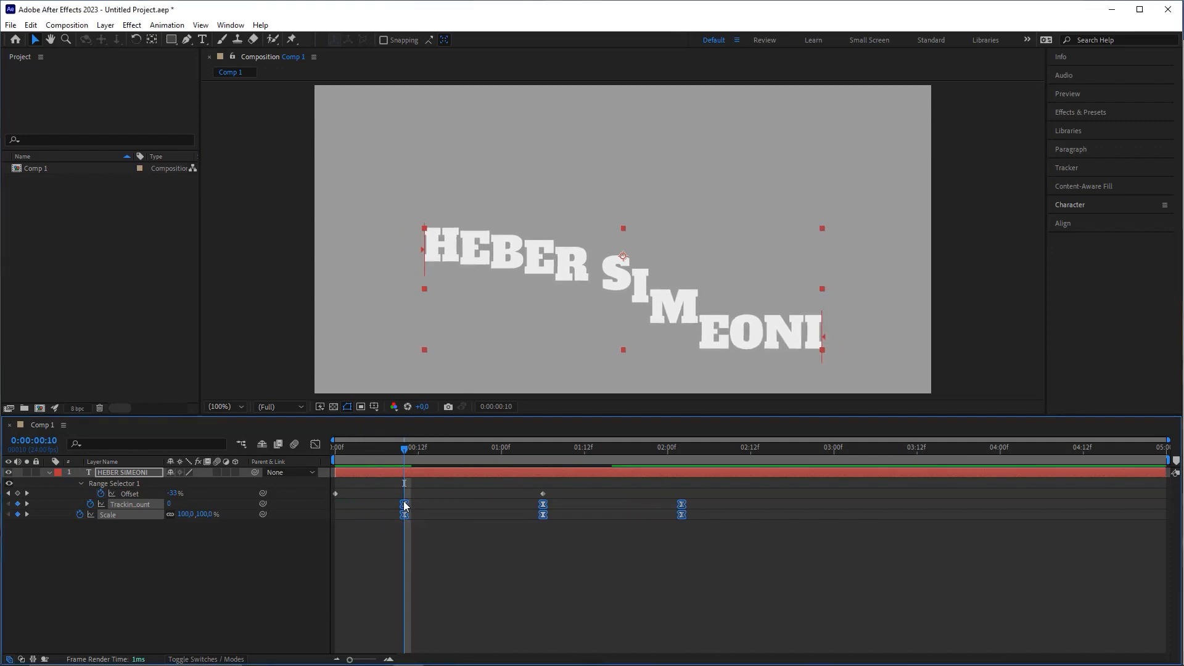
pyautogui.click(343, 497)
pyautogui.press('space')
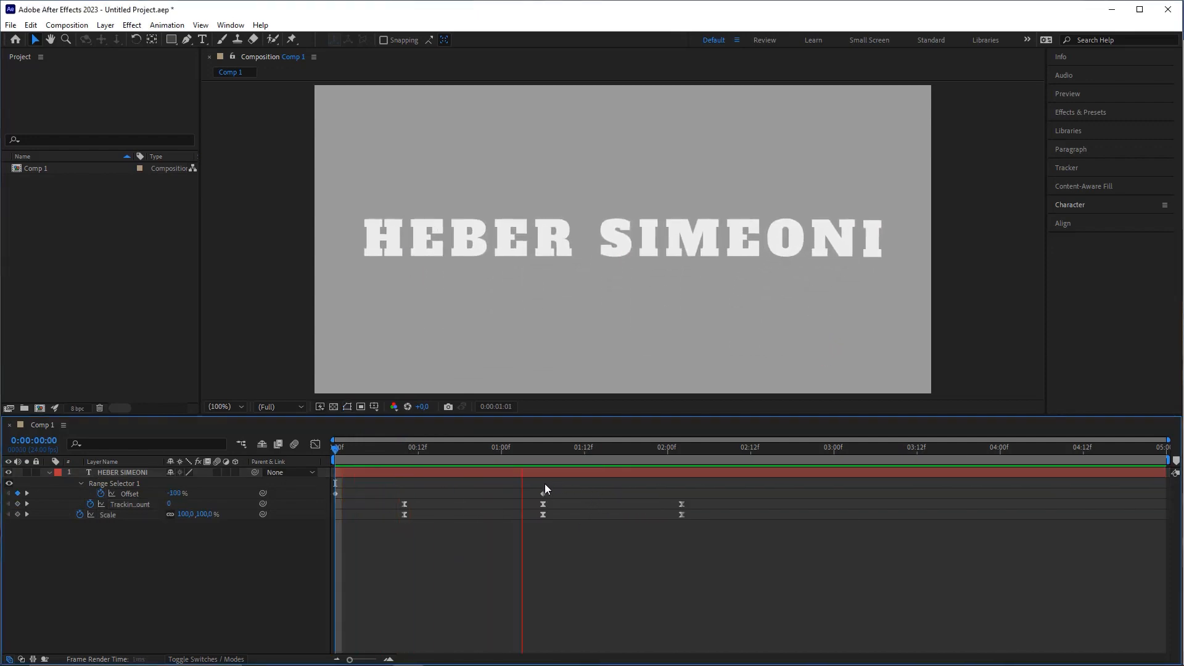
pyautogui.press('space')
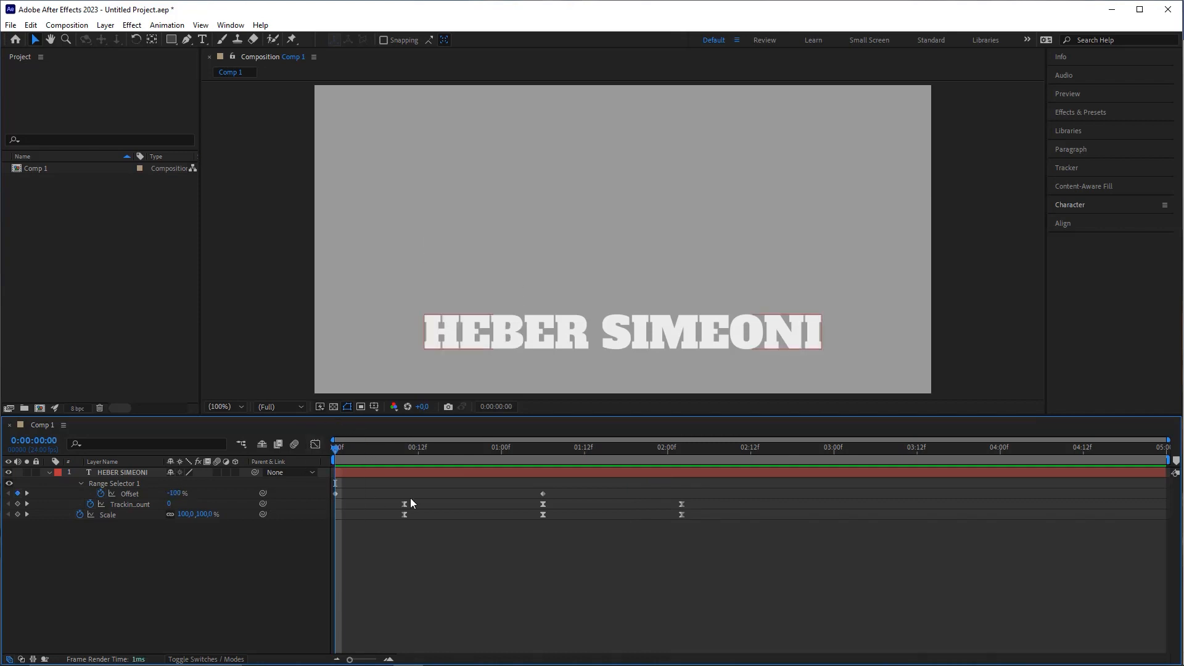
pyautogui.moveTo(344, 450); pyautogui.dragTo(210, 531)
pyautogui.press('space')
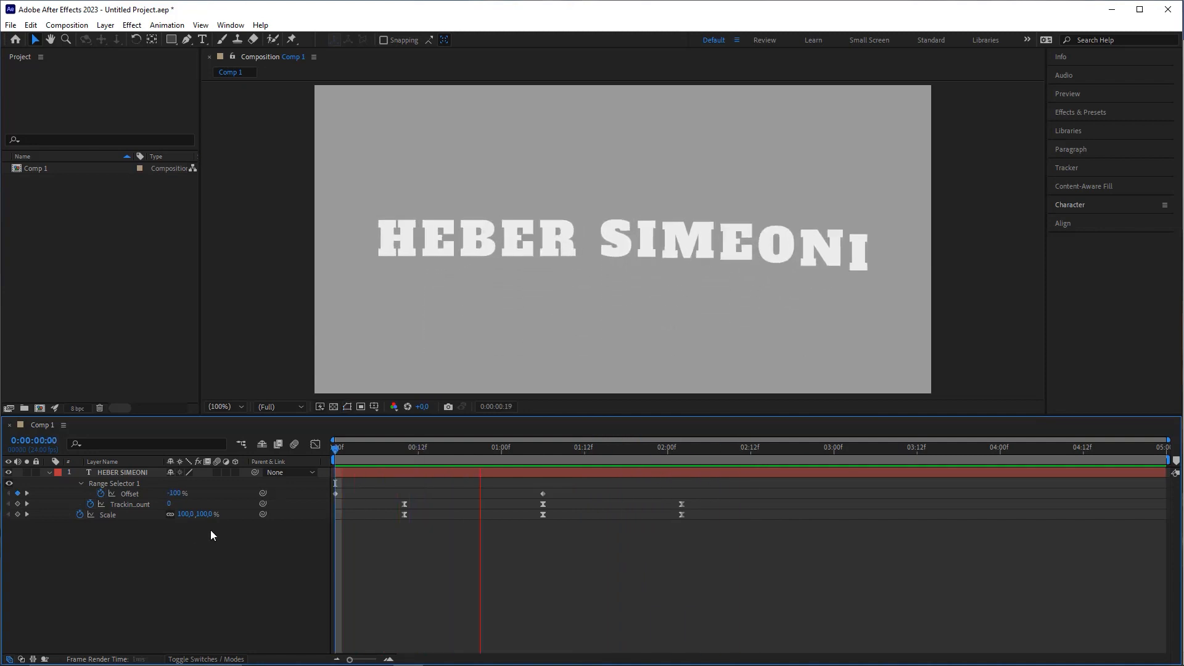
pyautogui.press('space')
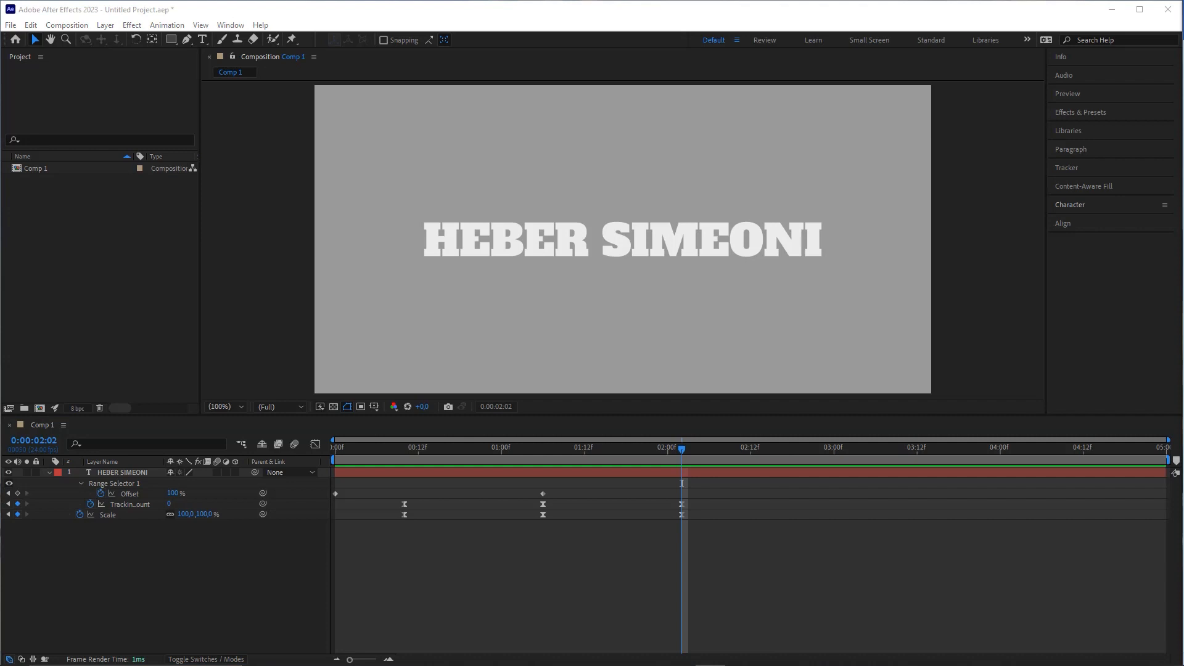
pyautogui.press('space')
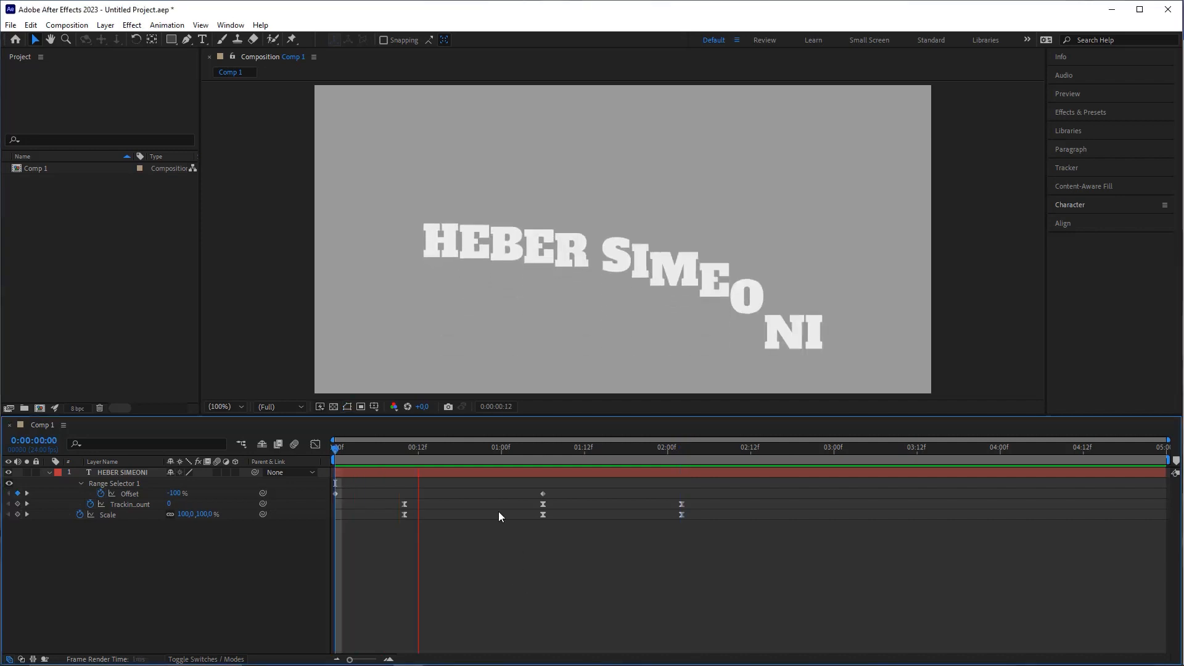
pyautogui.press('space')
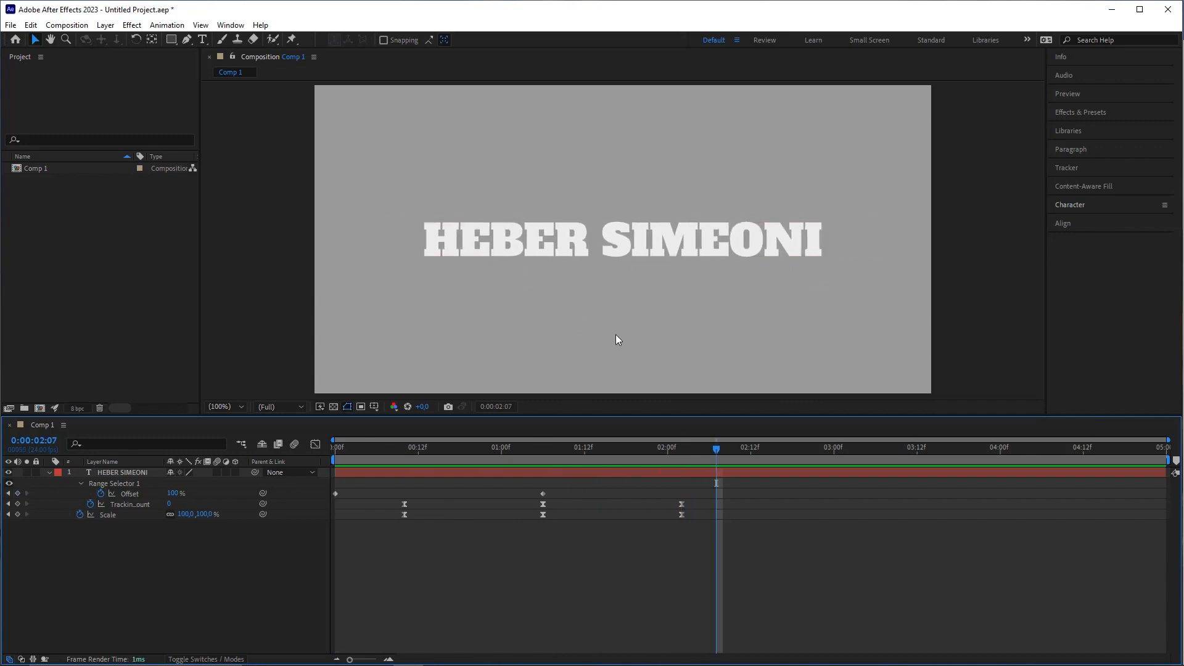
pyautogui.moveTo(474, 481)
pyautogui.mouseDown()
pyautogui.moveTo(618, 334)
pyautogui.moveTo(452, 264)
pyautogui.moveTo(786, 277)
pyautogui.moveTo(529, 290)
pyautogui.moveTo(402, 257)
pyautogui.moveTo(758, 258)
pyautogui.moveTo(470, 259)
pyautogui.moveTo(624, 264)
pyautogui.mouseUp()
pyautogui.moveTo(339, 453); pyautogui.dragTo(849, 464)
pyautogui.moveTo(786, 330)
pyautogui.mouseDown()
pyautogui.moveTo(682, 494)
pyautogui.moveTo(743, 488)
pyautogui.moveTo(727, 480)
pyautogui.moveTo(772, 538)
pyautogui.moveTo(777, 519)
pyautogui.mouseUp()
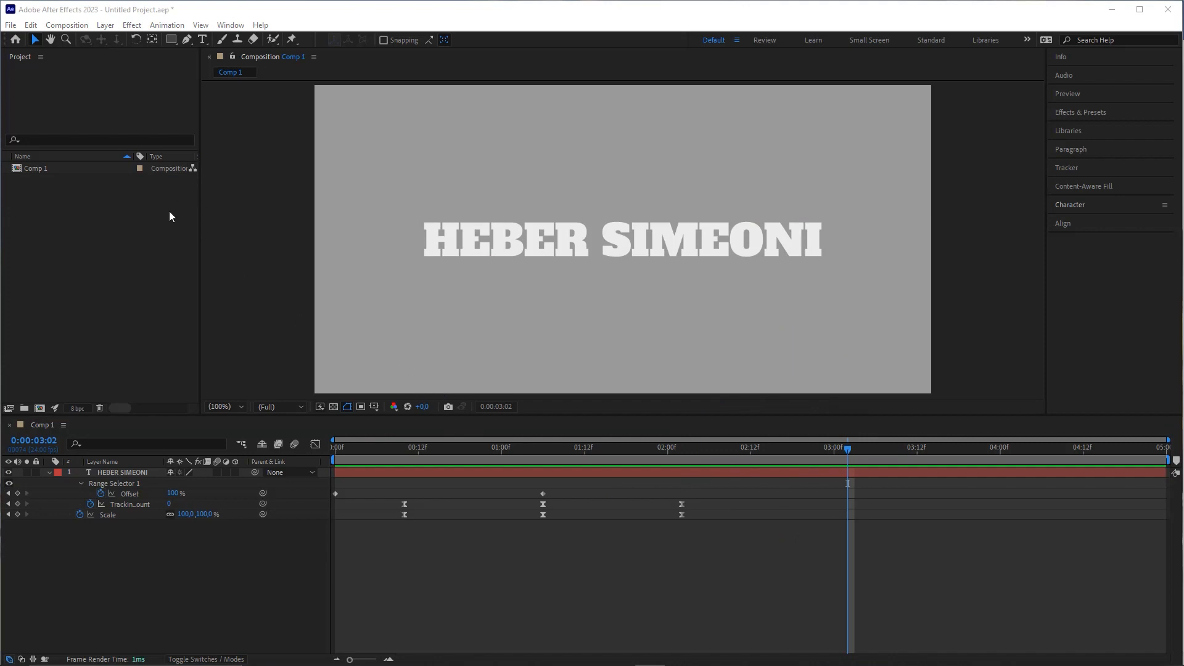
pyautogui.moveTo(95, 317)
pyautogui.mouseDown()
pyautogui.moveTo(185, 66)
pyautogui.moveTo(172, 46)
pyautogui.mouseUp()
pyautogui.click(171, 40)
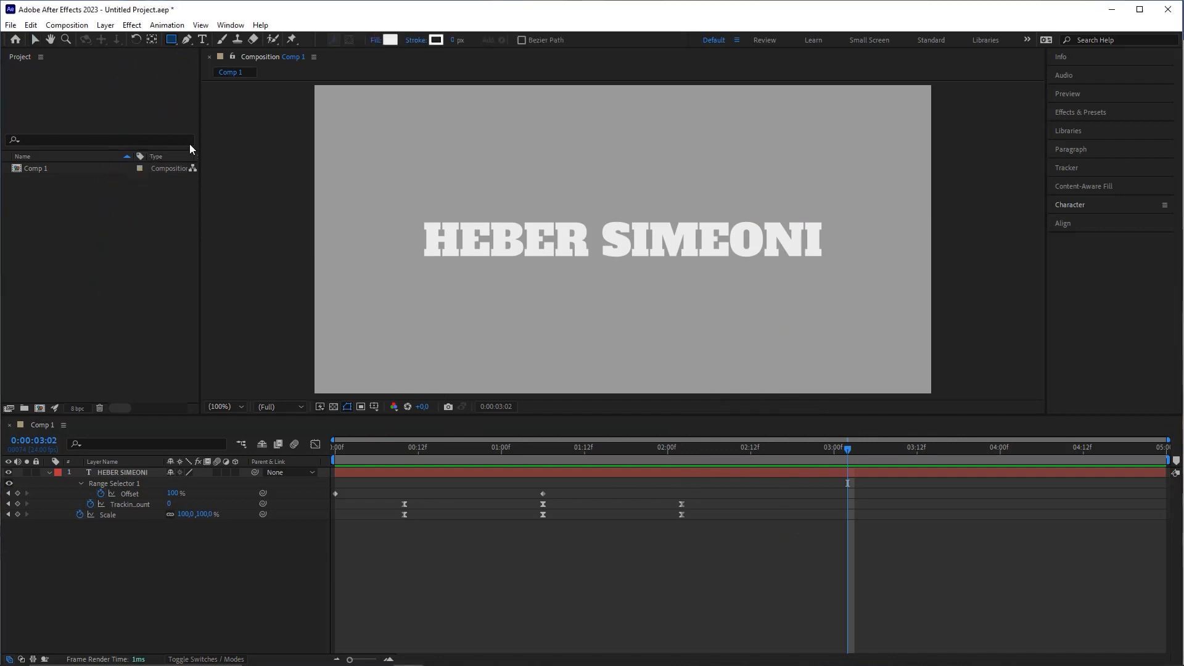
pyautogui.click(135, 472)
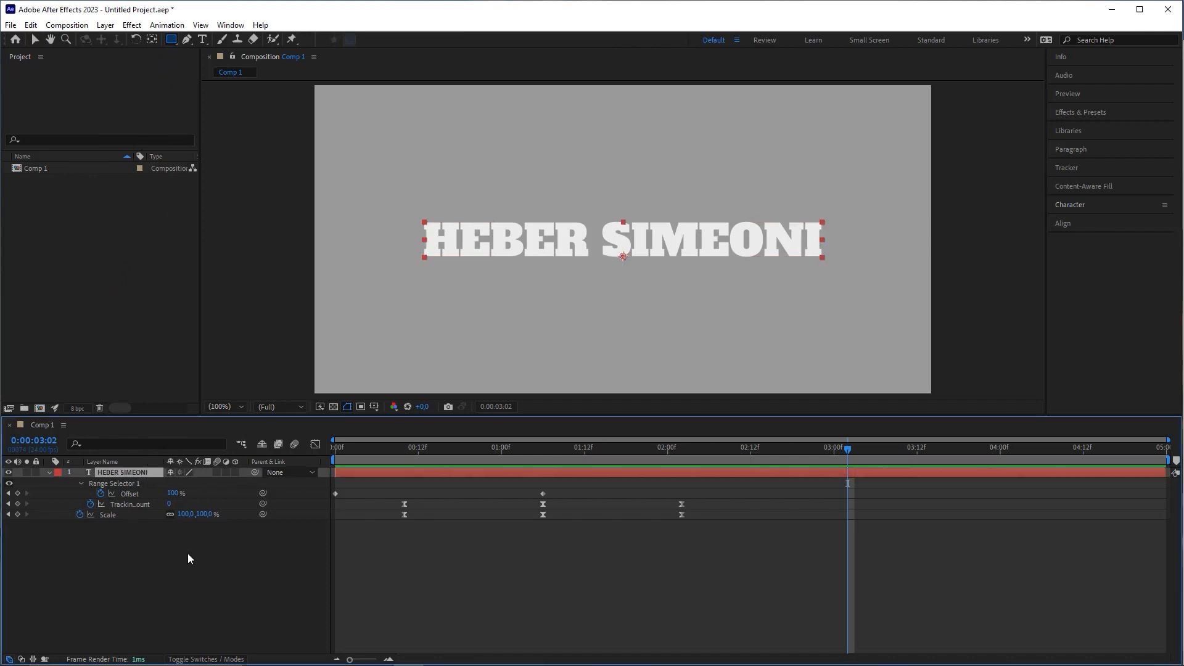
pyautogui.click(164, 580)
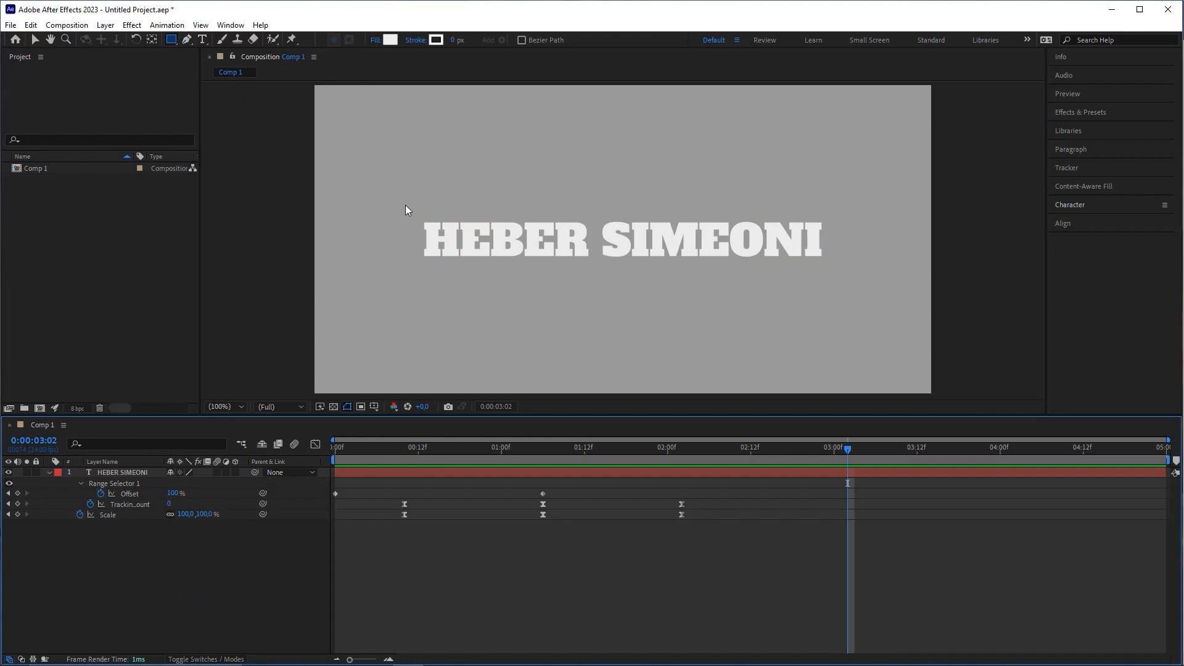
pyautogui.moveTo(405, 205); pyautogui.dragTo(844, 274)
pyautogui.click(521, 483)
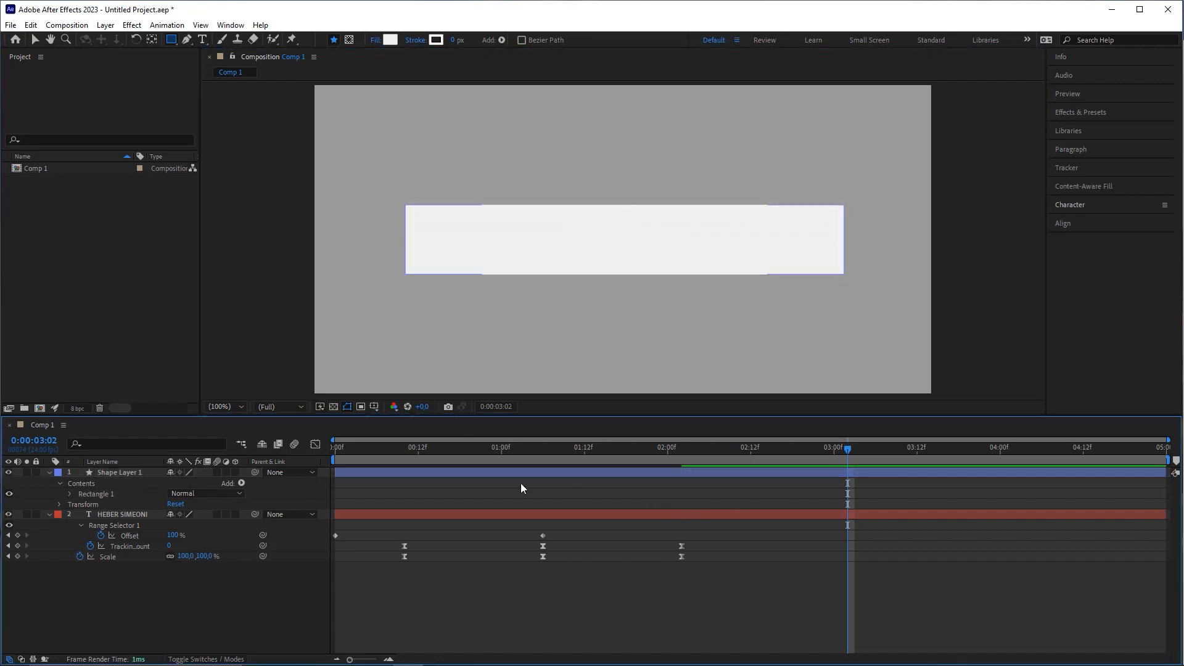
pyautogui.click(404, 475)
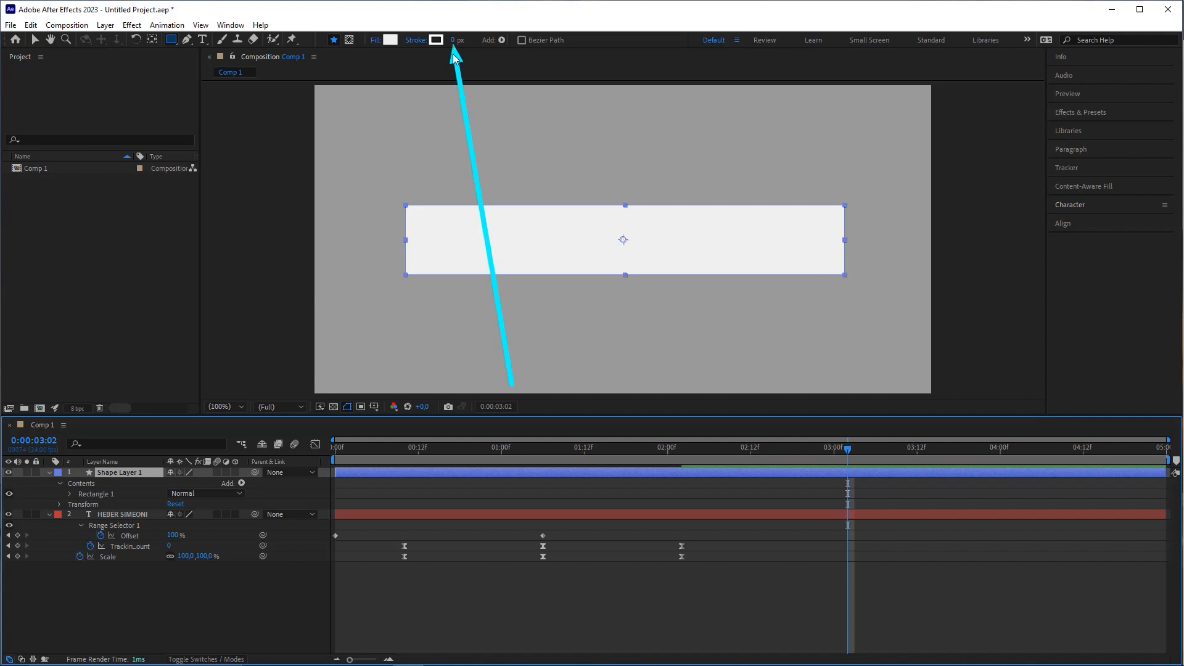
# Step: Set Shape Layer 1's stroke width to 0 px and its fill colour to EBEBEB
pyautogui.click(457, 40)
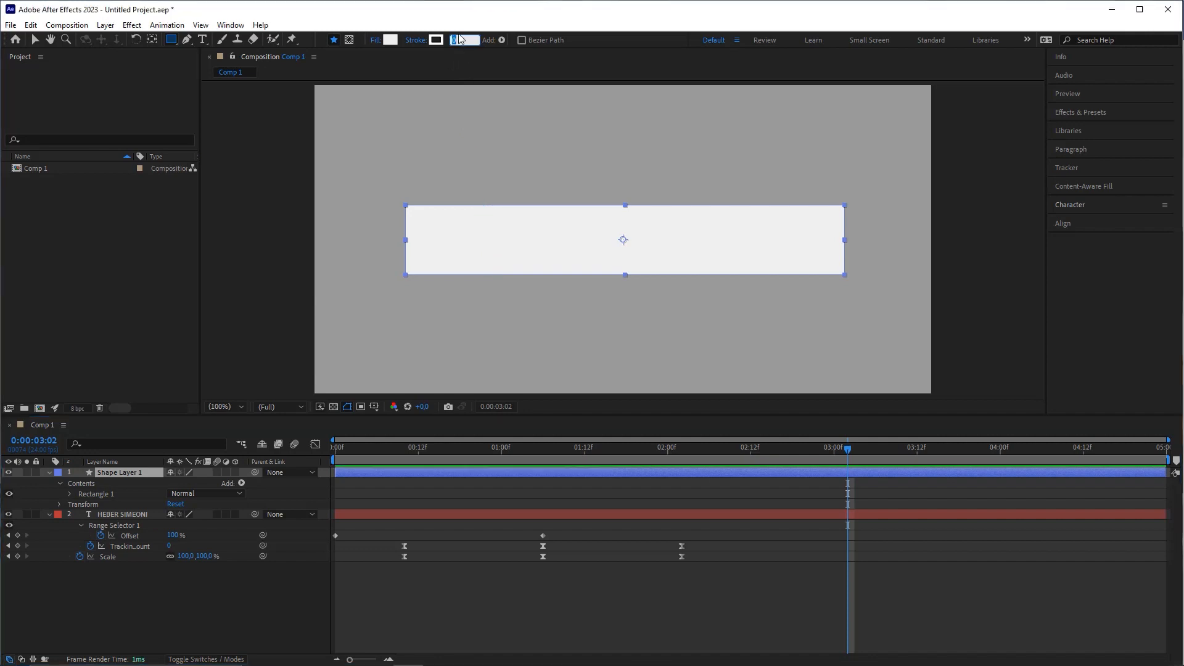
pyautogui.press('Return')
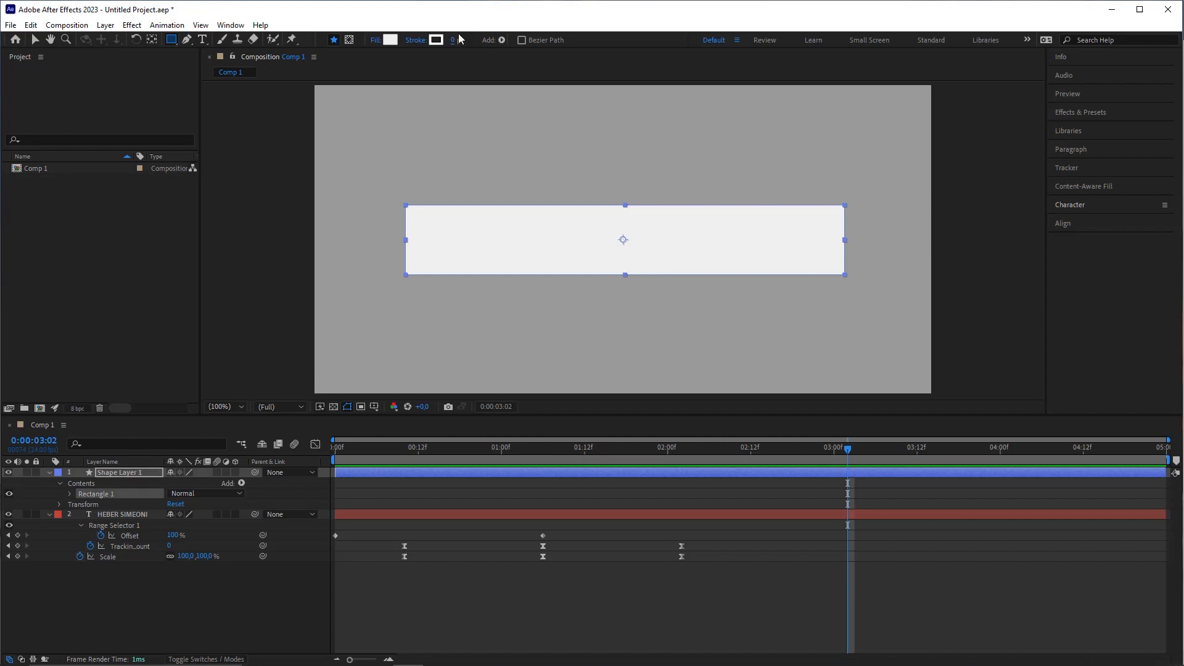
pyautogui.click(390, 40)
pyautogui.moveTo(920, 216); pyautogui.dragTo(968, 203)
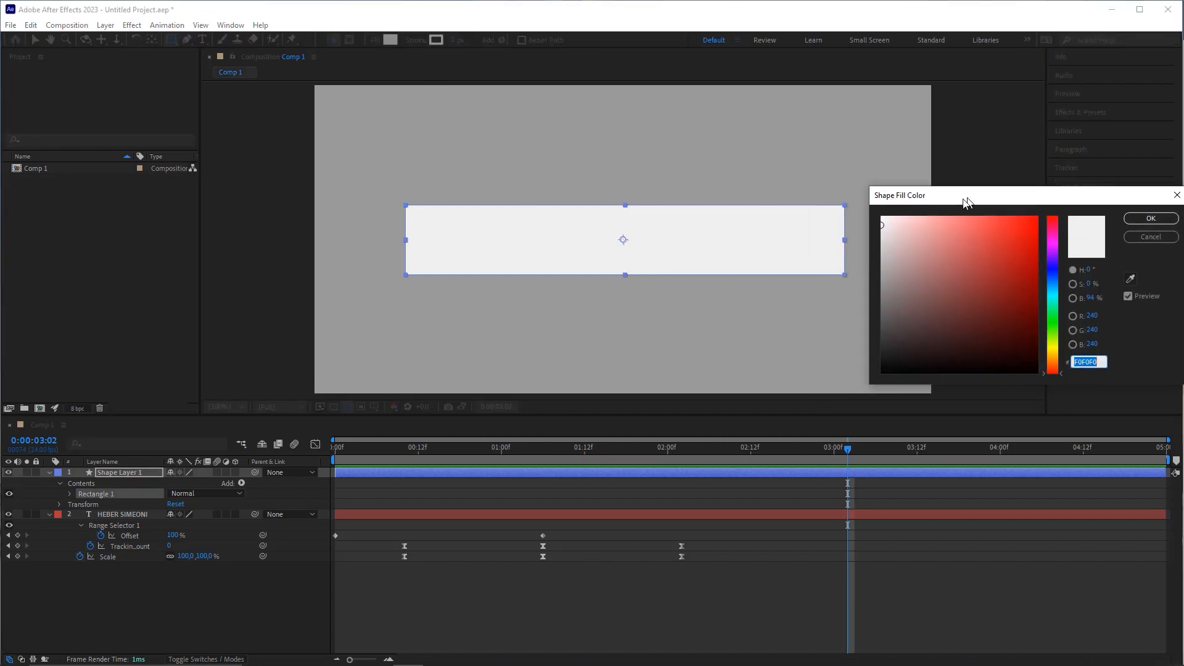
pyautogui.moveTo(892, 231)
pyautogui.mouseDown()
pyautogui.moveTo(866, 230)
pyautogui.moveTo(859, 363)
pyautogui.moveTo(835, 230)
pyautogui.mouseUp()
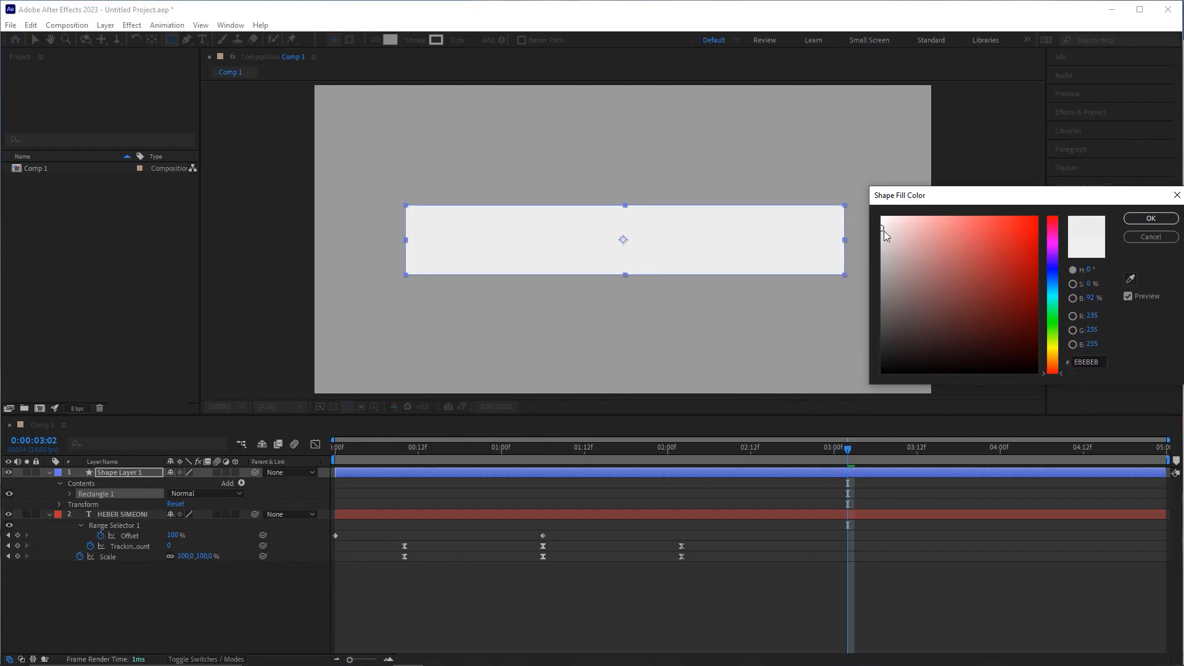
pyautogui.click(1151, 219)
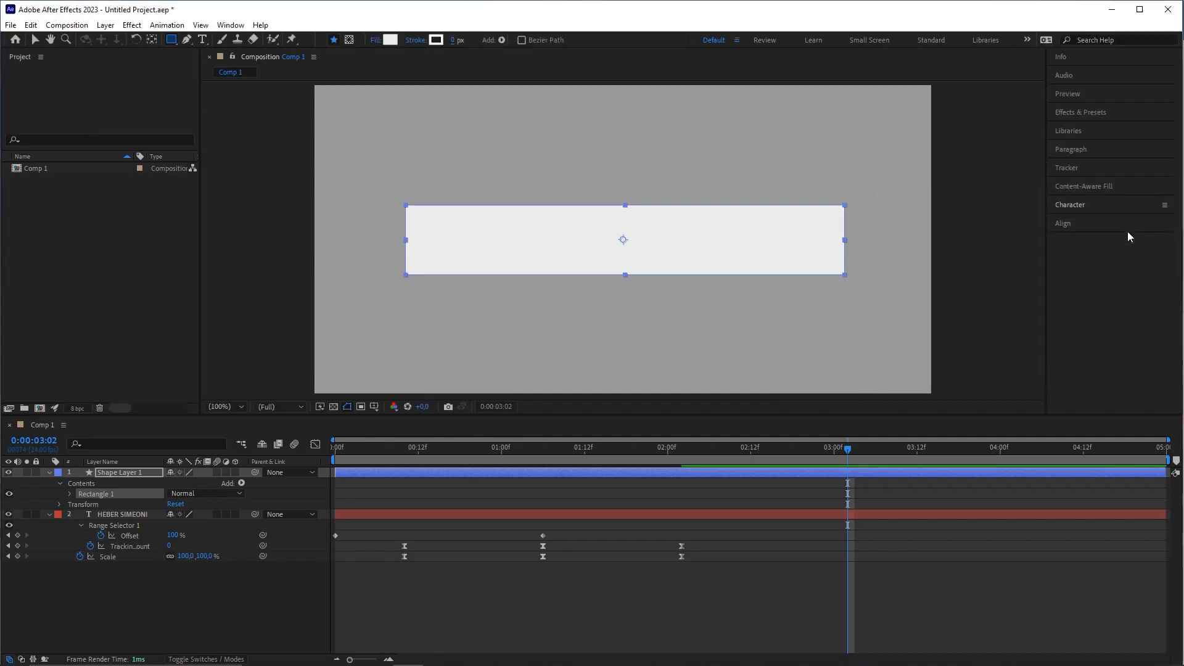
pyautogui.click(50, 473)
pyautogui.click(50, 484)
pyautogui.click(146, 550)
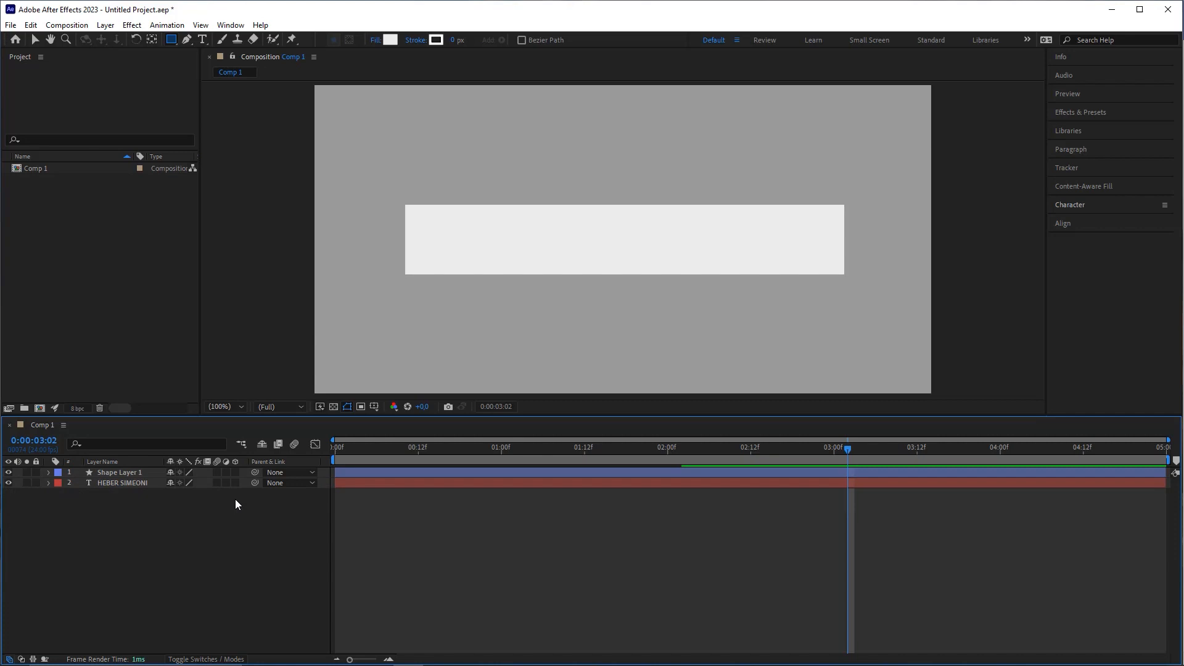
# Step: Change Shape Layer 1's blend mode to Exclusion so the title shows dark inside the box
pyautogui.click(137, 473)
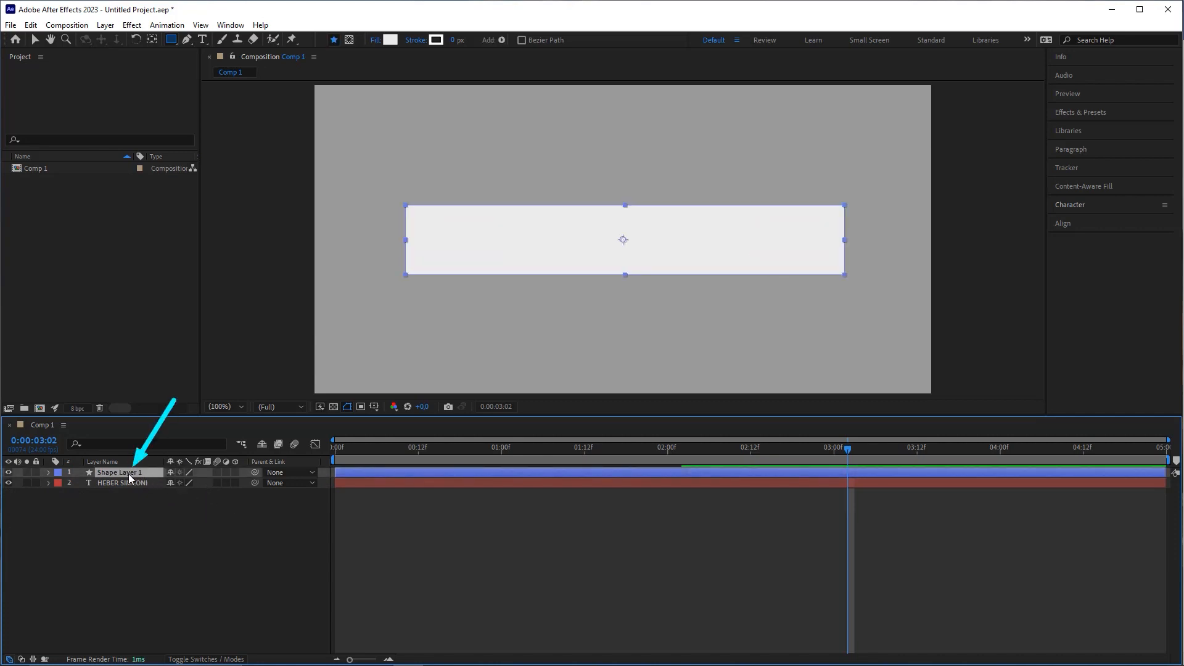
pyautogui.moveTo(128, 474)
pyautogui.mouseDown()
pyautogui.moveTo(114, 476)
pyautogui.moveTo(131, 501)
pyautogui.moveTo(142, 472)
pyautogui.mouseUp()
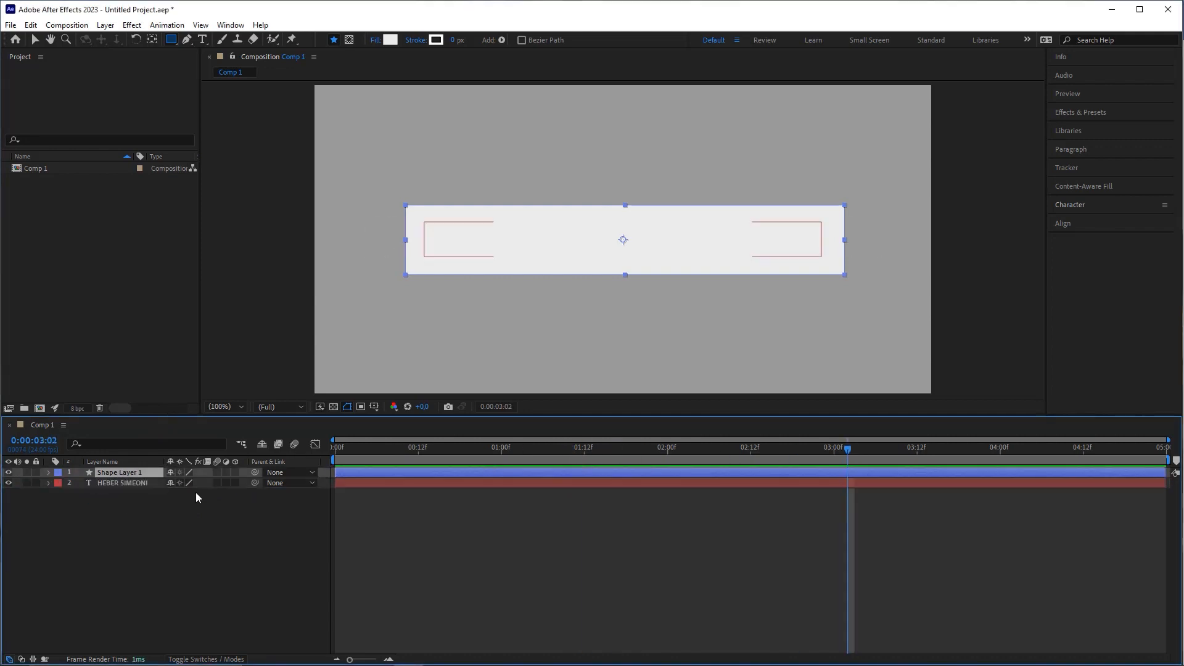
pyautogui.click(120, 490)
pyautogui.click(132, 474)
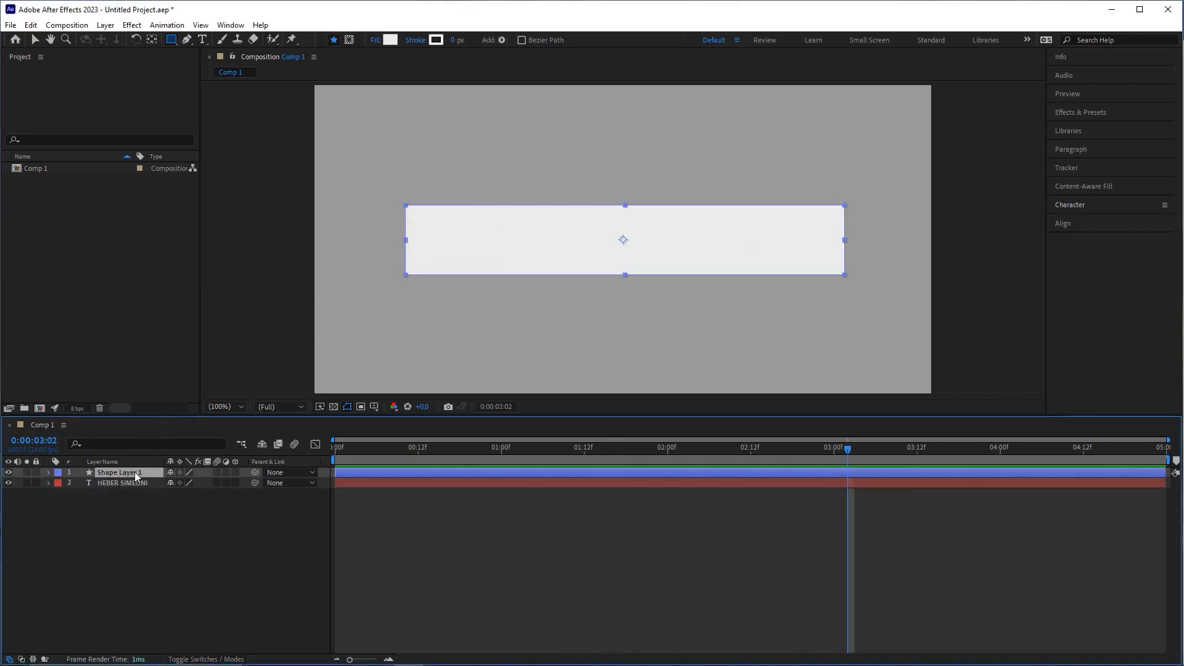
pyautogui.click(33, 659)
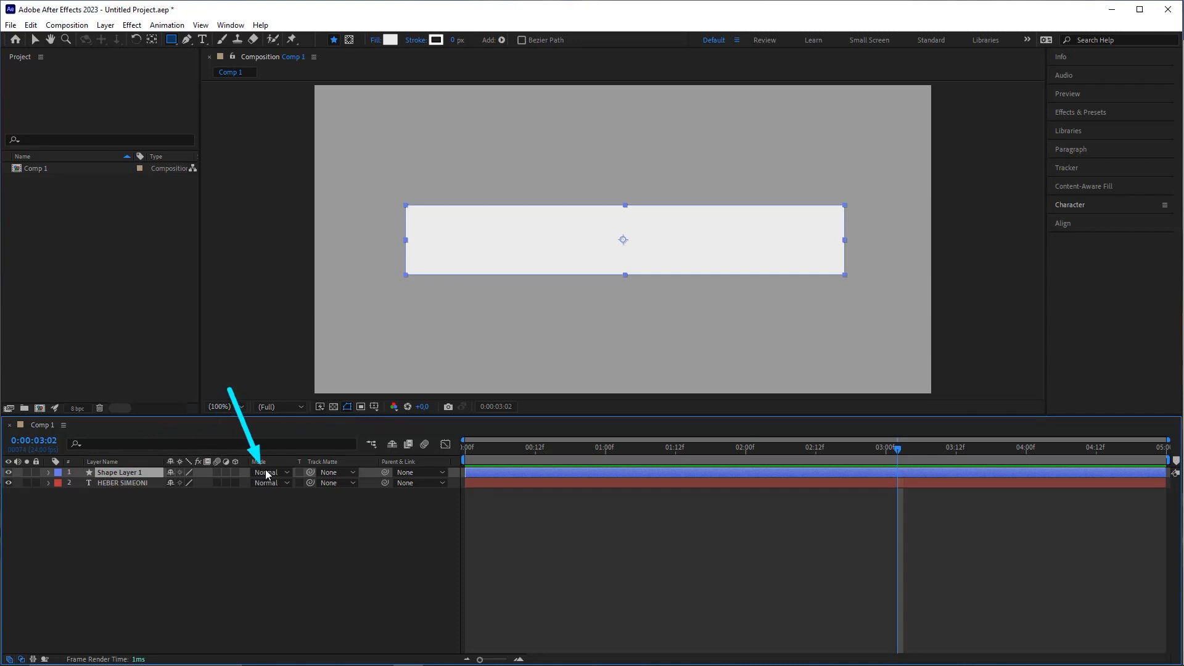
pyautogui.click(271, 476)
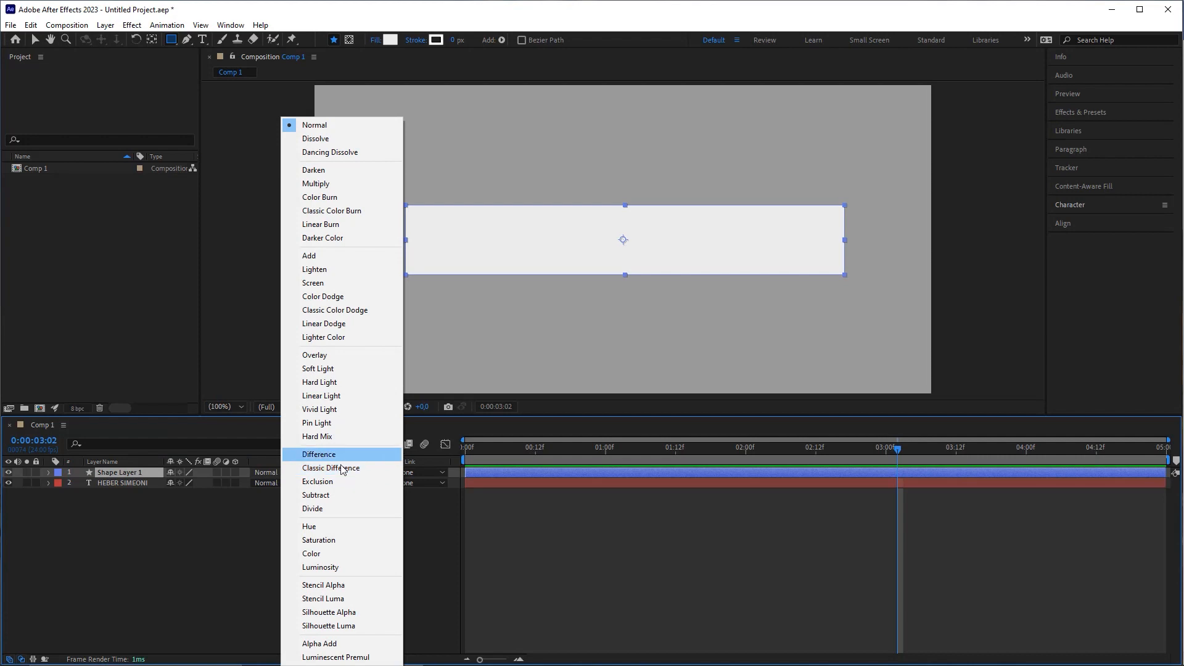
pyautogui.click(320, 483)
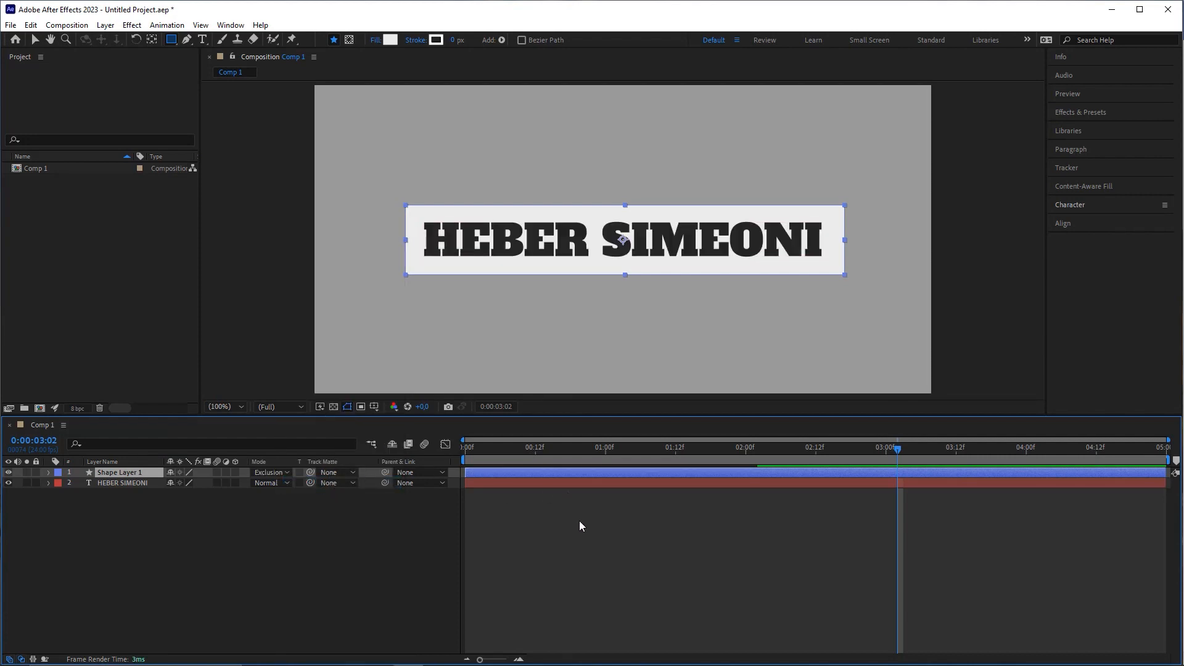
pyautogui.moveTo(608, 449); pyautogui.dragTo(531, 479)
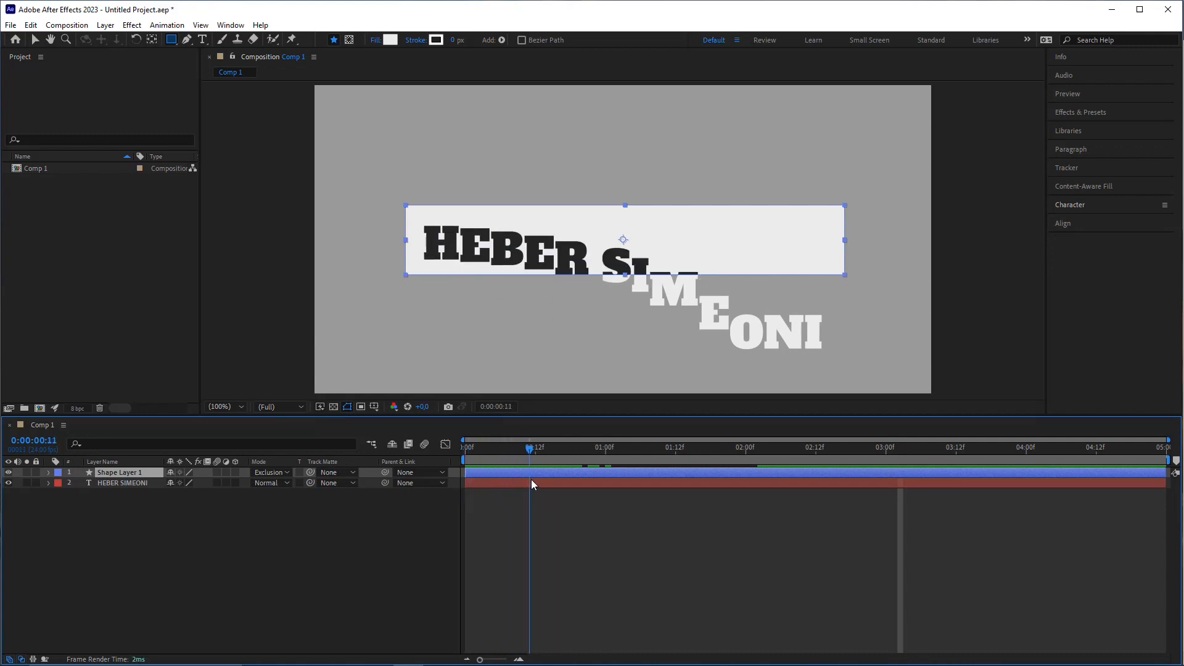
pyautogui.click(531, 480)
pyautogui.press('space')
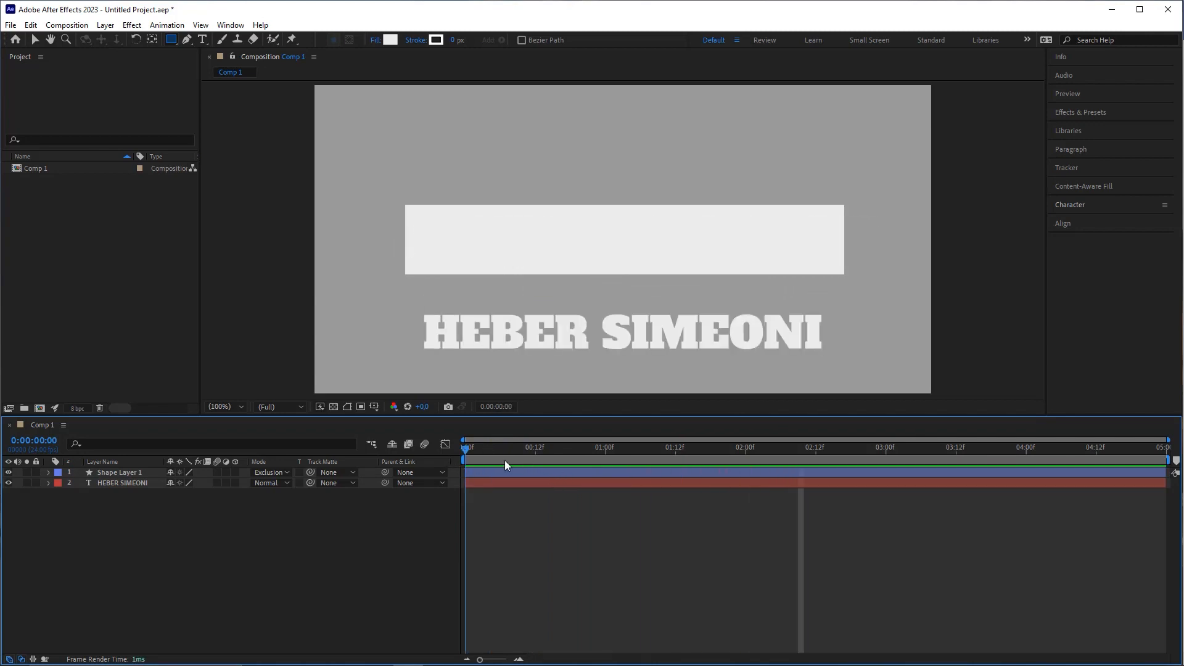
pyautogui.click(518, 461)
pyautogui.moveTo(523, 464); pyautogui.dragTo(556, 476)
pyautogui.click(557, 481)
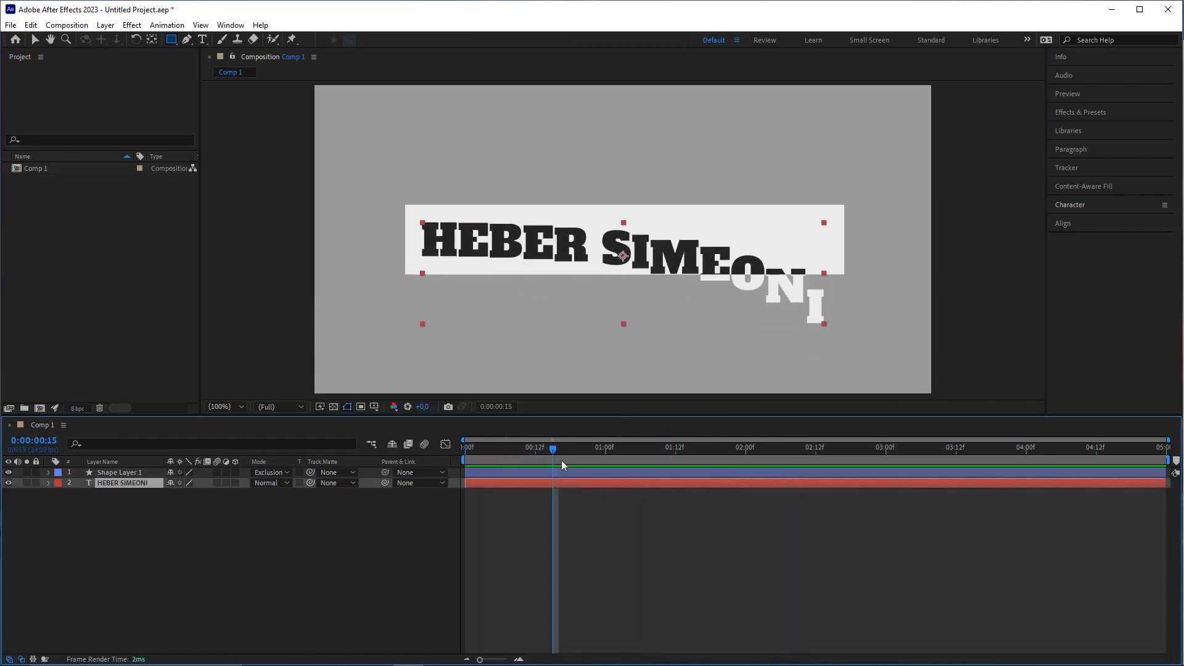
pyautogui.press('space')
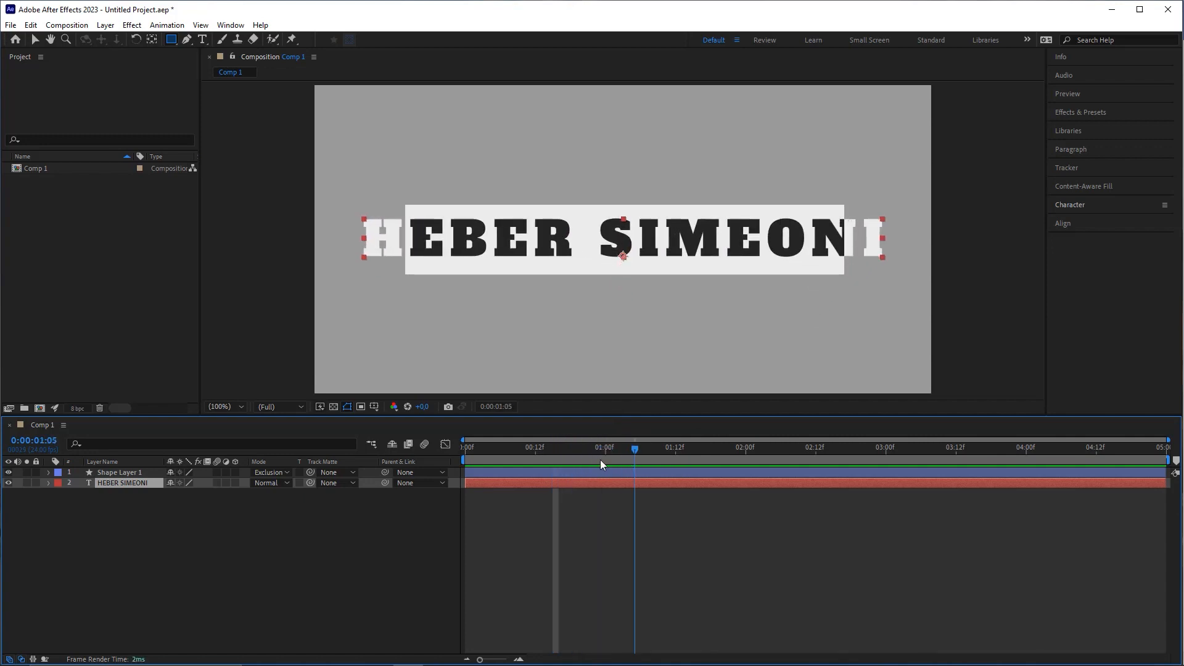
pyautogui.moveTo(601, 460)
pyautogui.mouseDown()
pyautogui.moveTo(561, 464)
pyautogui.moveTo(620, 461)
pyautogui.moveTo(549, 462)
pyautogui.moveTo(817, 437)
pyautogui.moveTo(936, 445)
pyautogui.mouseUp()
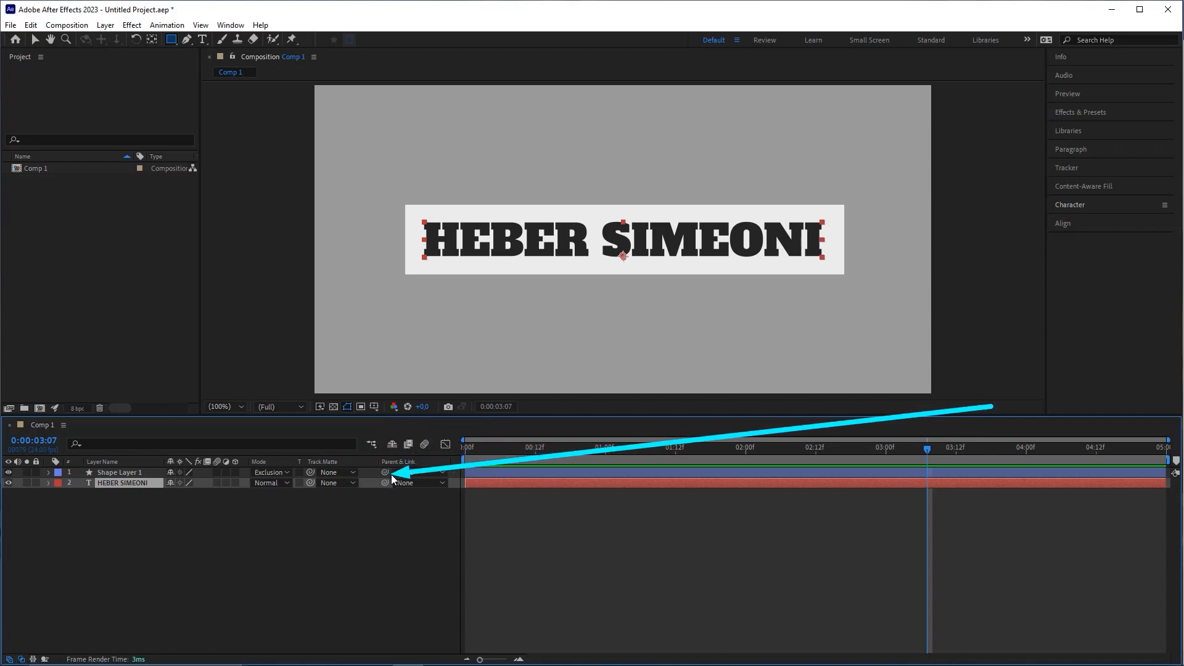
pyautogui.moveTo(385, 472); pyautogui.dragTo(117, 483)
pyautogui.moveTo(833, 449); pyautogui.dragTo(415, 478)
pyautogui.press('space')
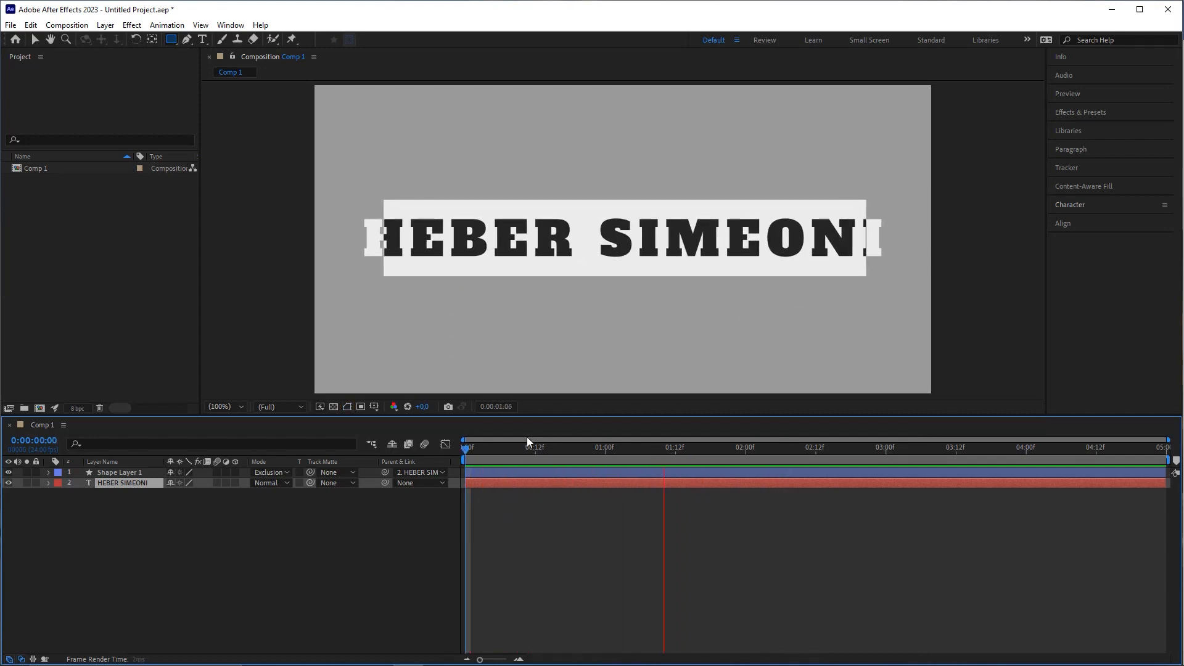
pyautogui.press('space')
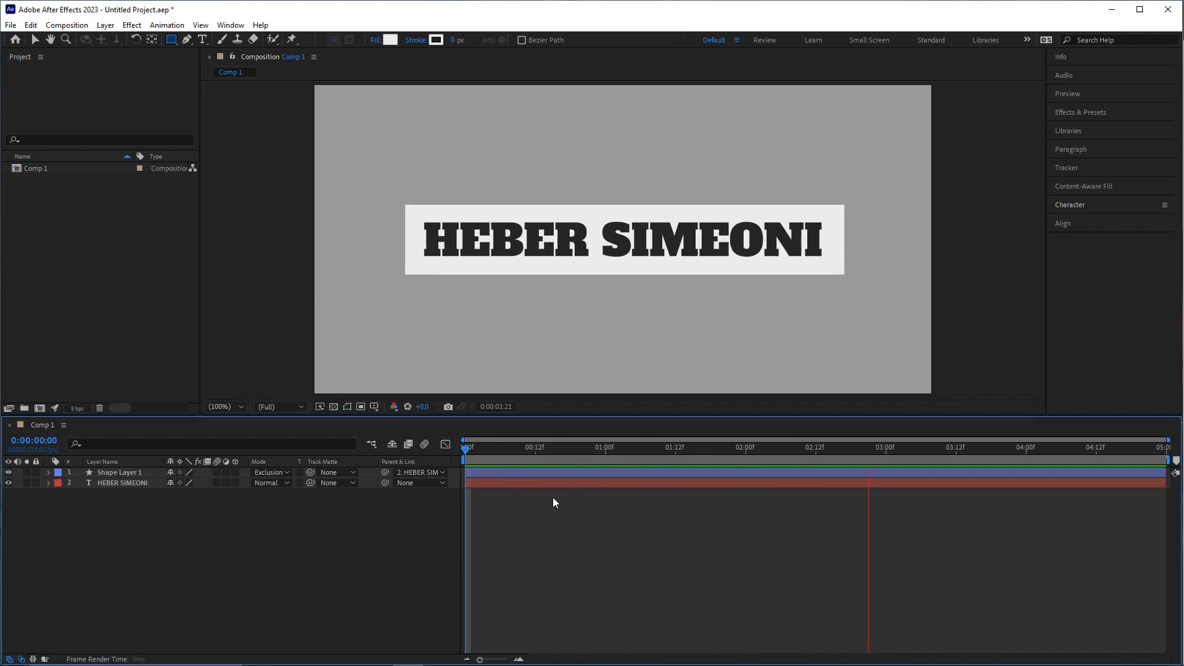
pyautogui.press('space')
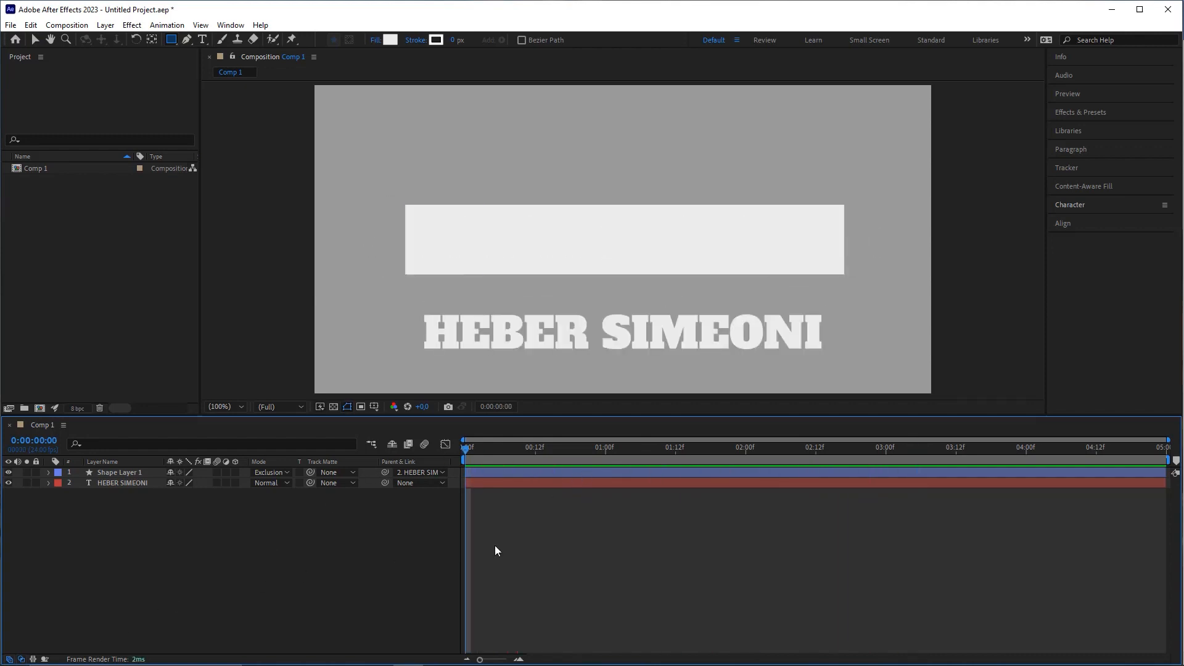
pyautogui.click(21, 660)
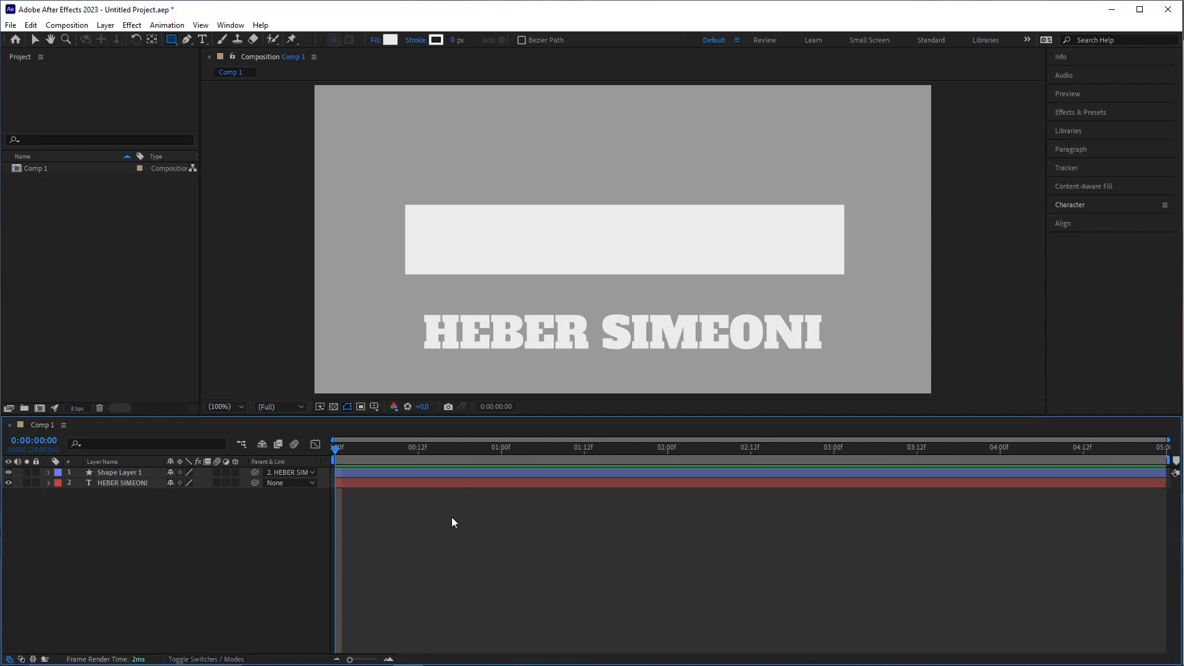
pyautogui.click(418, 448)
pyautogui.click(124, 473)
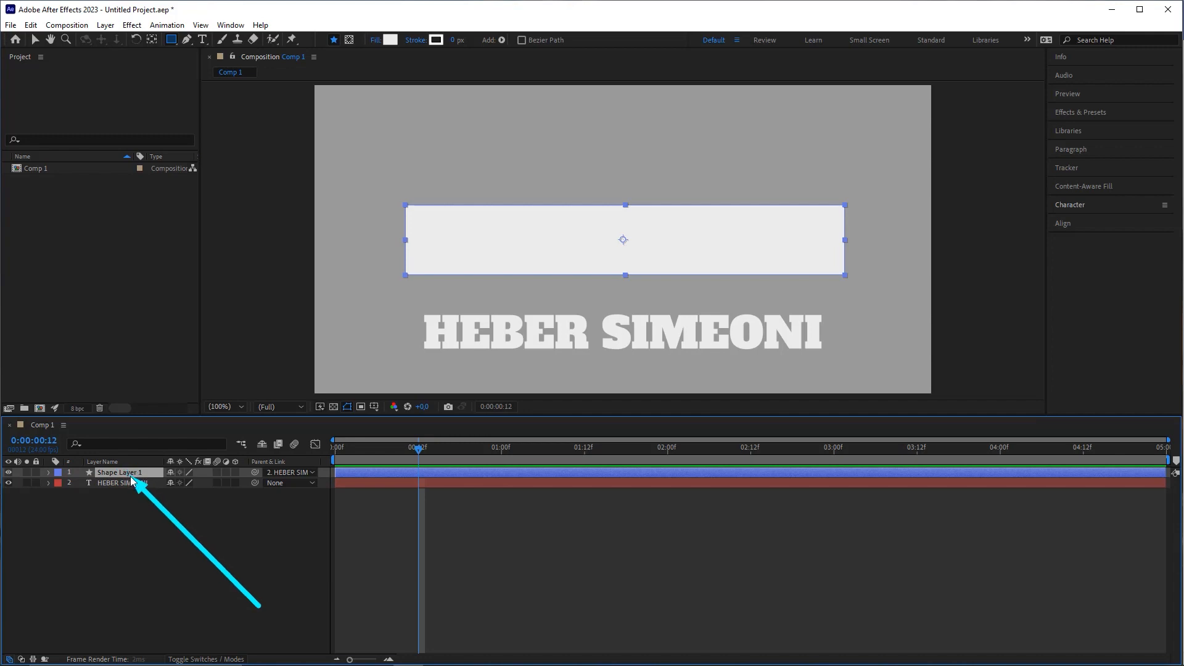
# Step: Move Shape Layer 1's anchor point to the rectangle's left edge using the Pan Behind tool
pyautogui.click(154, 42)
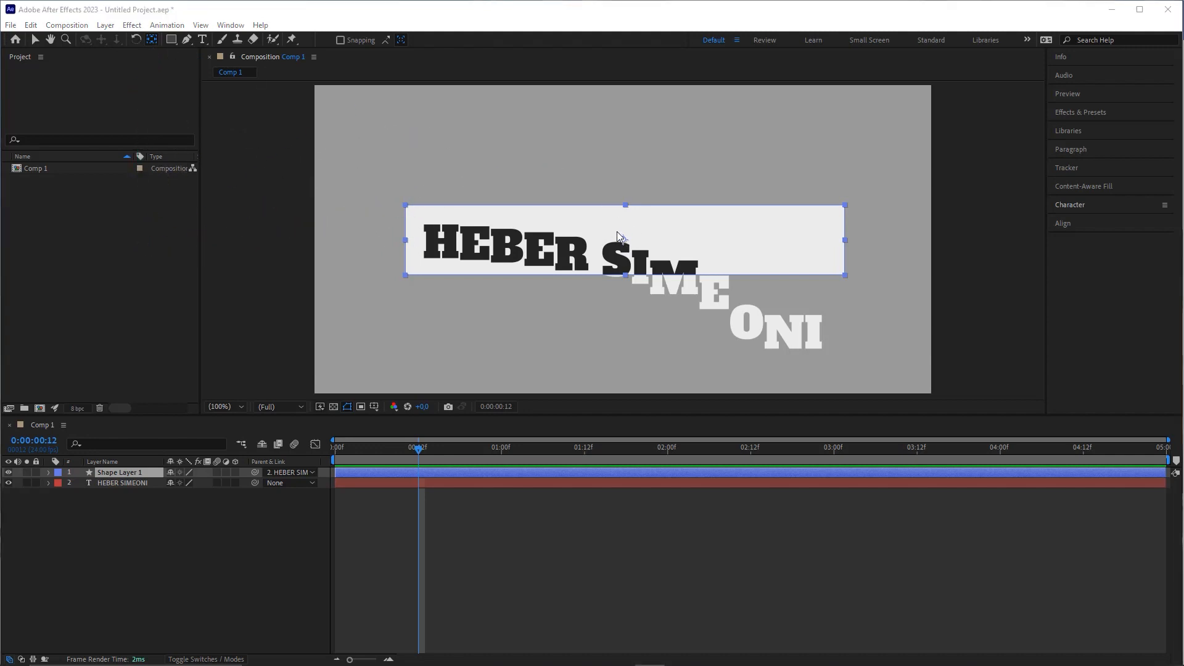
pyautogui.moveTo(624, 237); pyautogui.dragTo(405, 241)
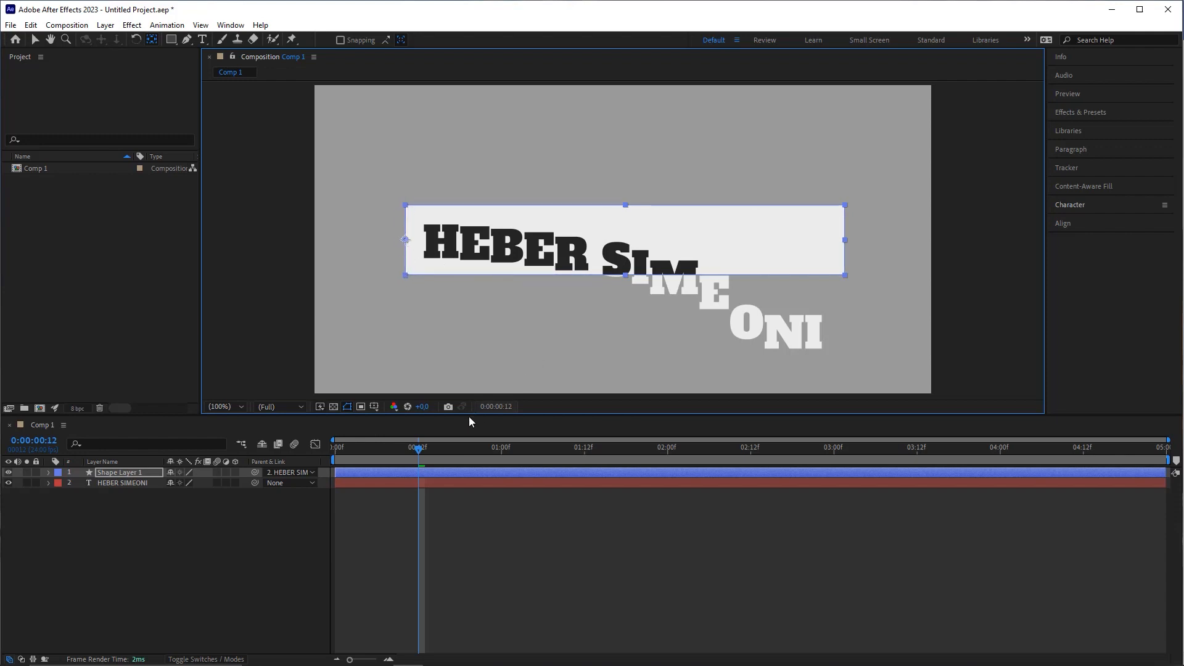
pyautogui.press('space')
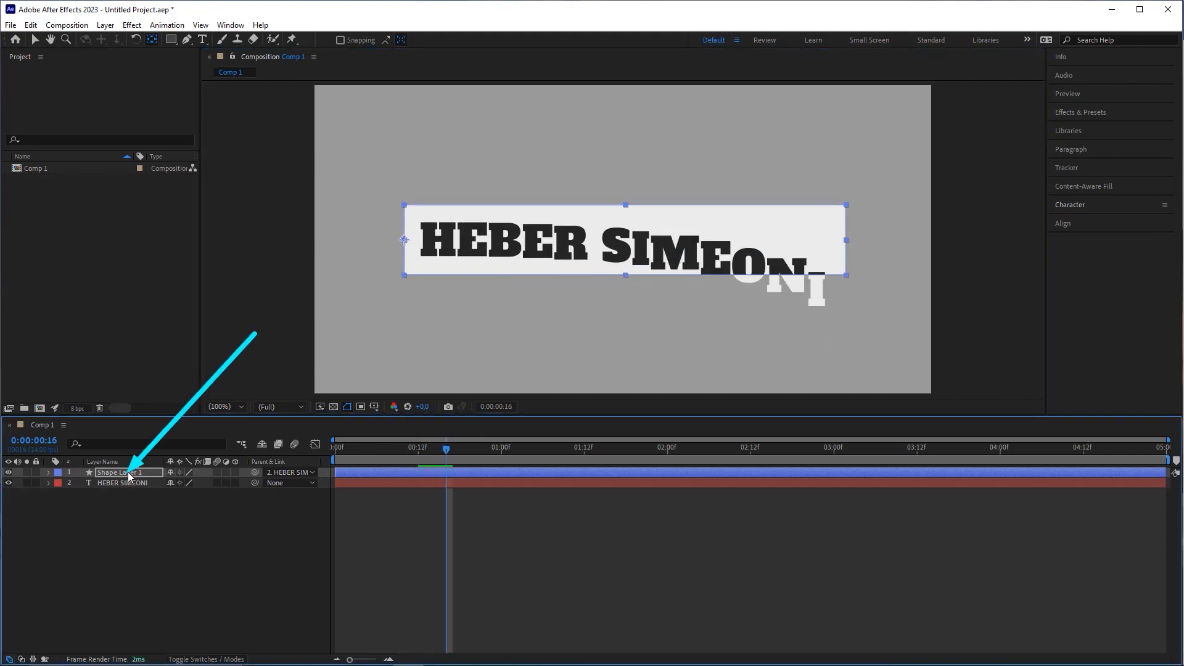
# Step: Add Scale keyframes to Shape Layer 1 at 0:00 and 0:00:20, both at 100%
pyautogui.press('s')
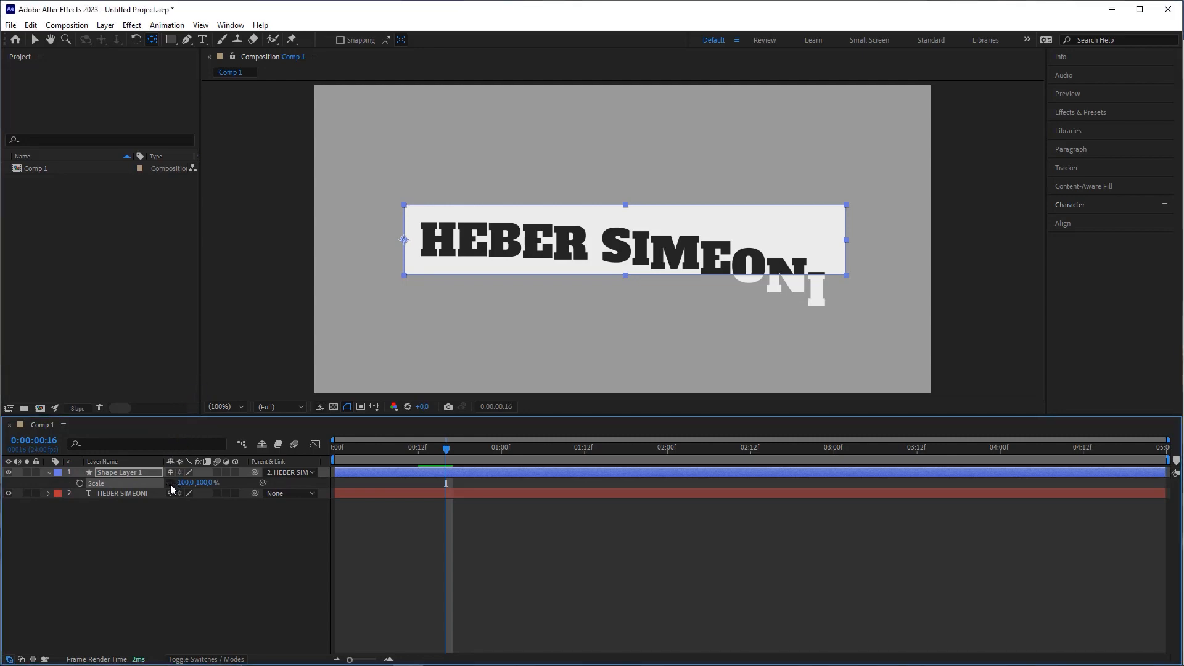
pyautogui.moveTo(185, 483); pyautogui.dragTo(461, 483)
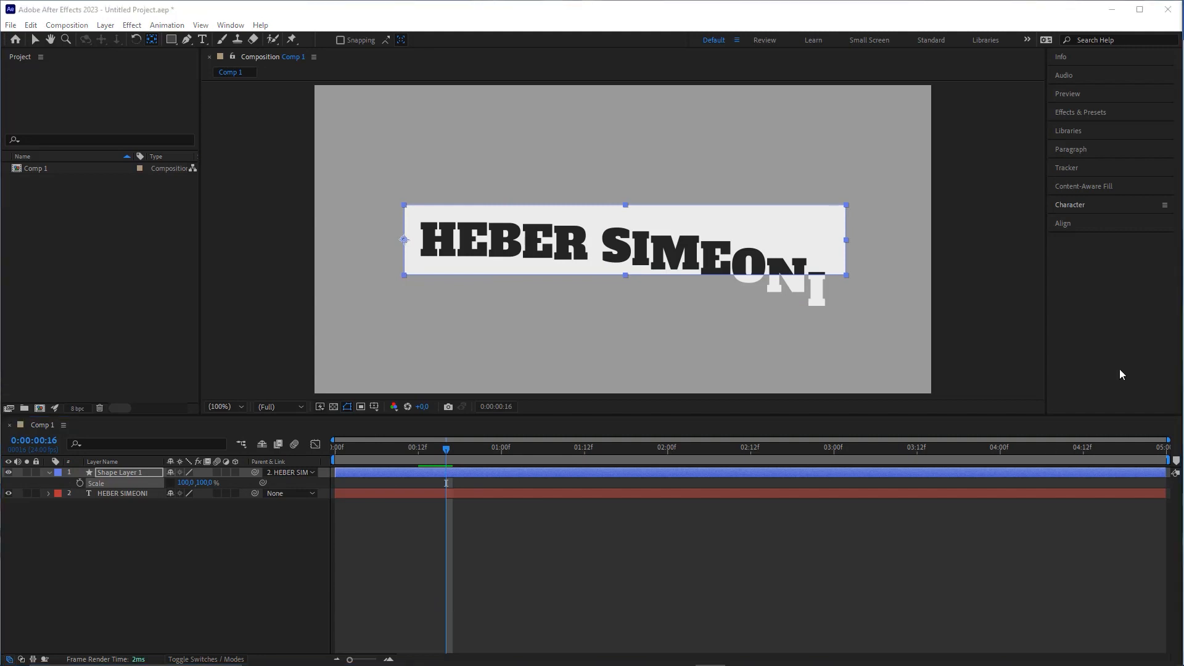
pyautogui.moveTo(446, 452); pyautogui.dragTo(336, 452)
pyautogui.click(79, 483)
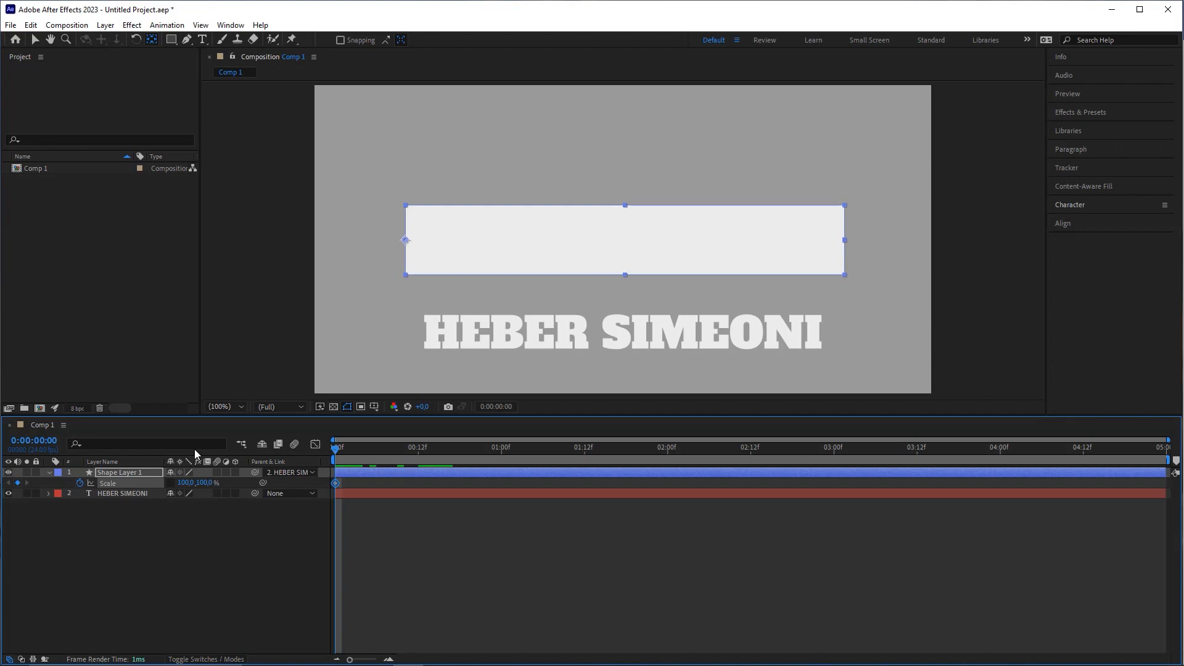
pyautogui.press('space')
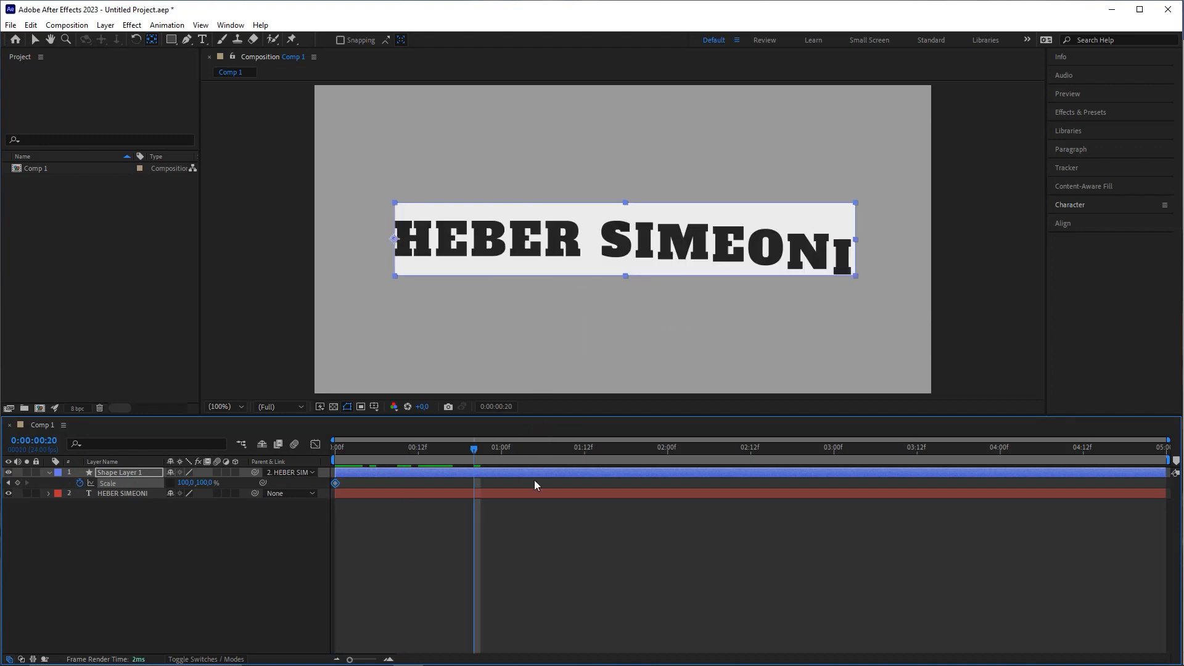
pyautogui.click(17, 482)
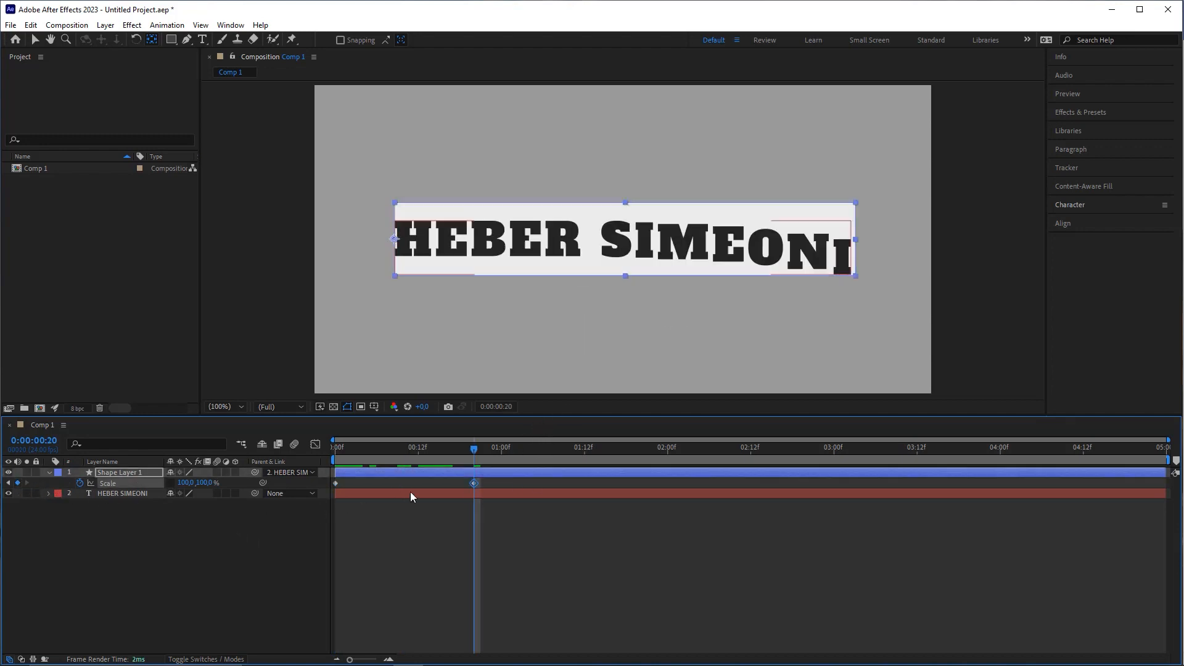
pyautogui.click(335, 483)
pyautogui.press('Home')
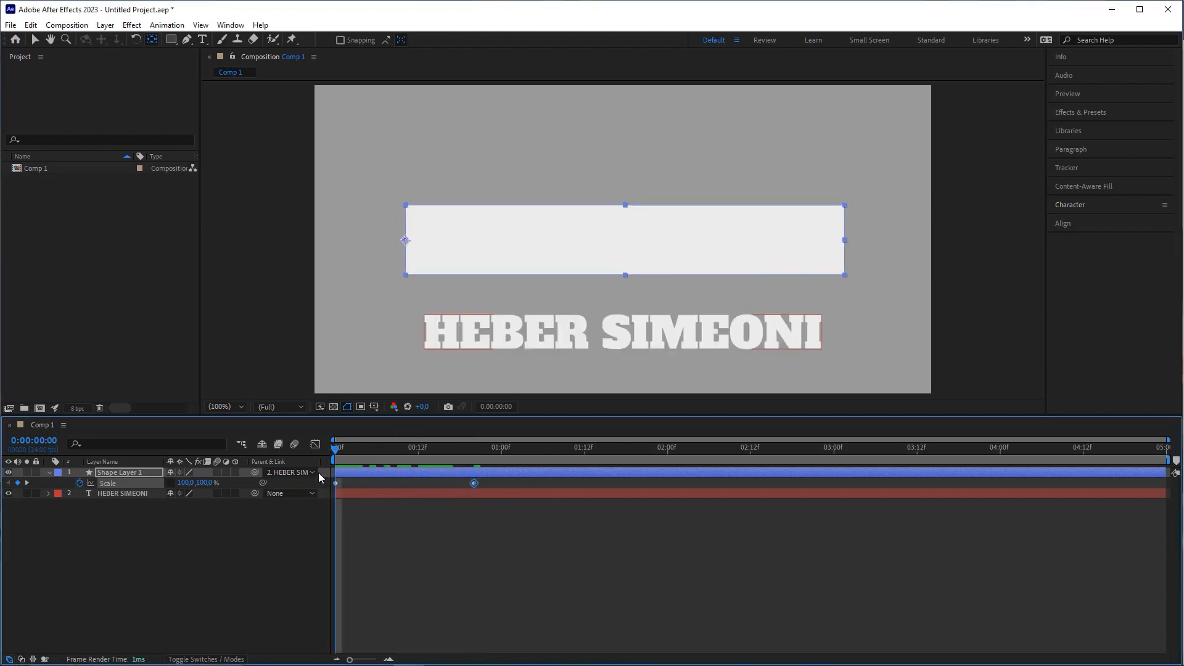
pyautogui.click(176, 508)
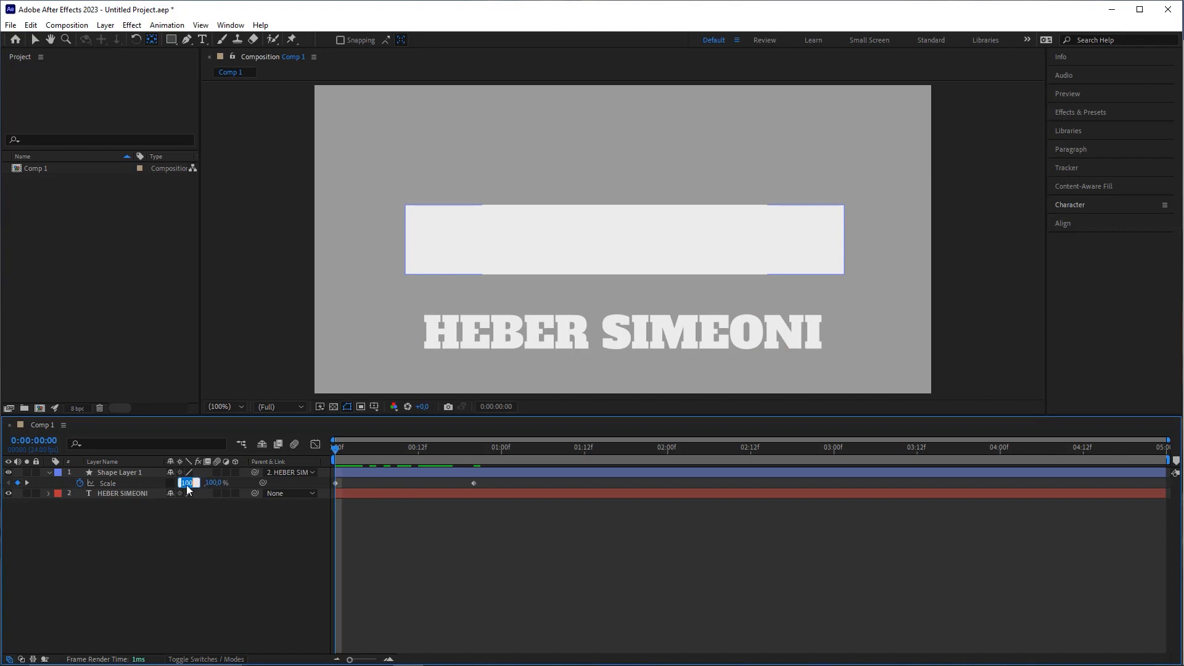
# Step: Set the box's horizontal Scale to 0 at frame 0 and preview the wipe
pyautogui.hotkey('shift', 'Tab')
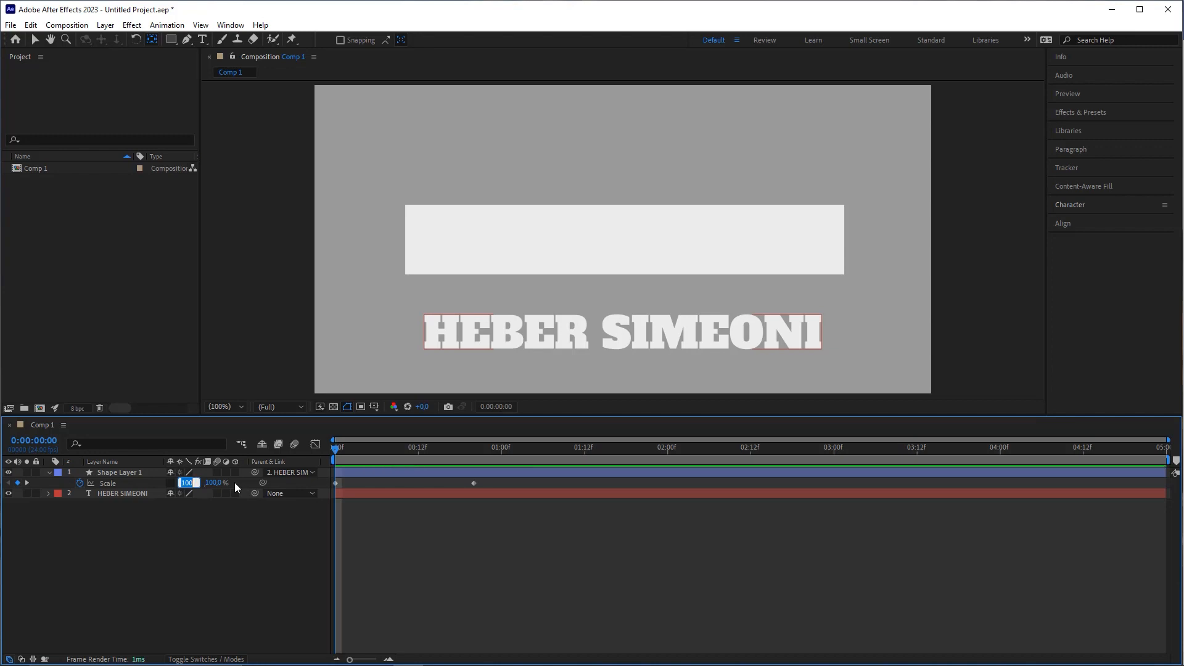
pyautogui.write('0')
pyautogui.press('Return')
pyautogui.click(265, 590)
pyautogui.press('space')
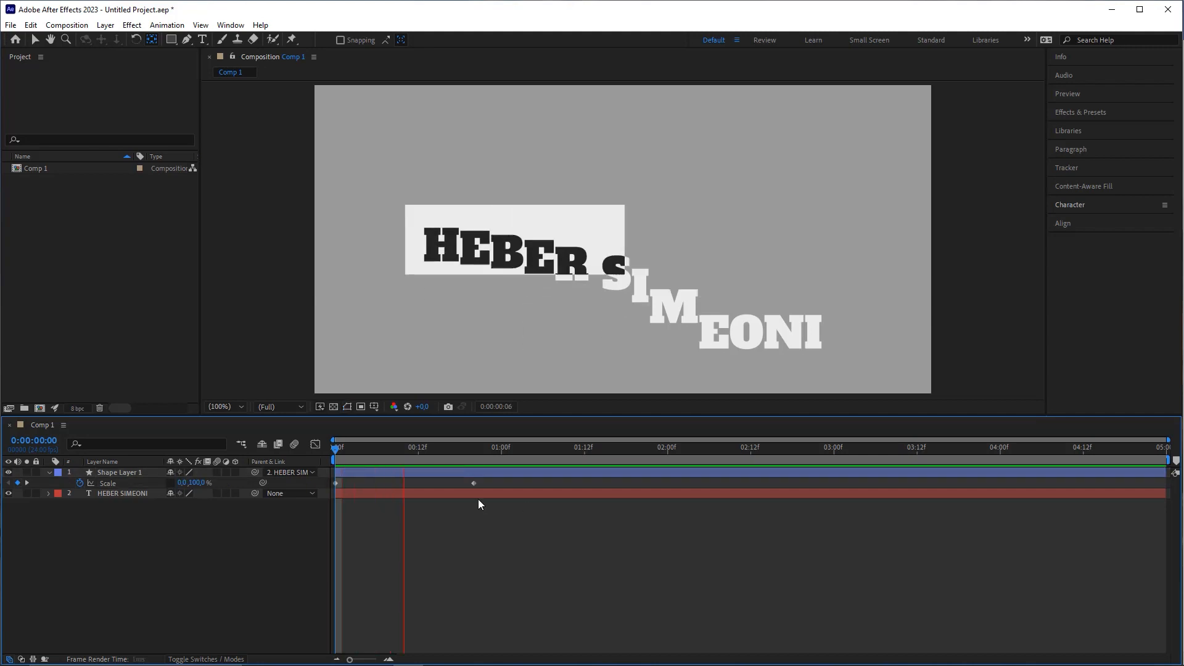
pyautogui.press('space')
pyautogui.press('space')
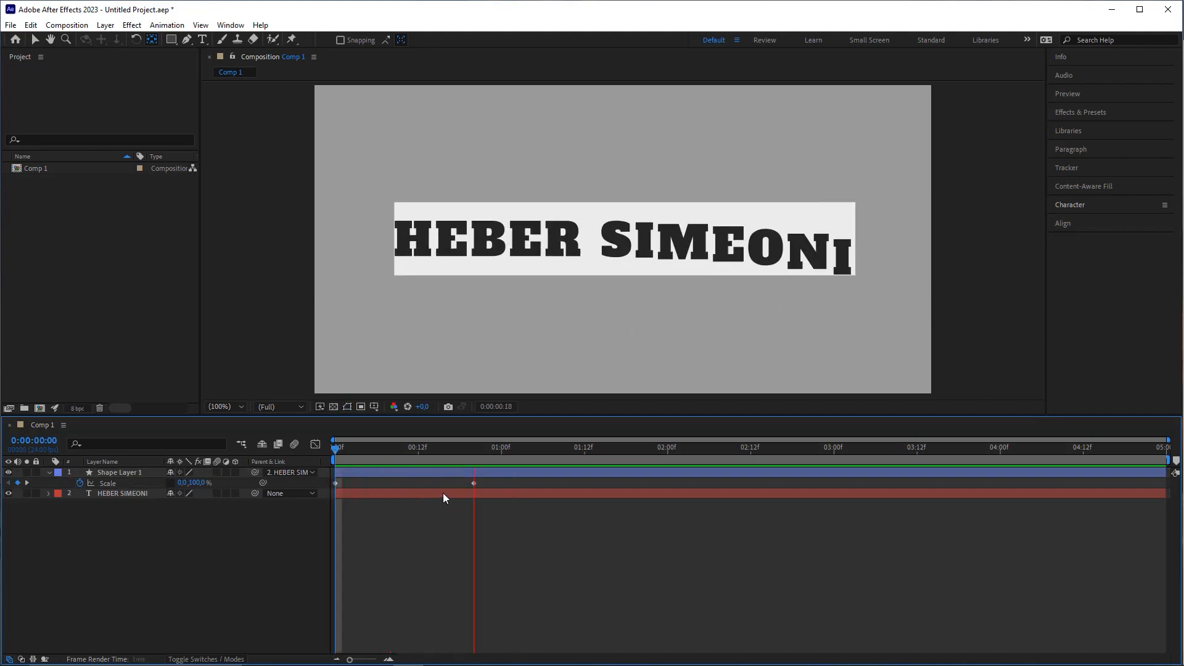
# Step: Select both Scale keyframes and bring up Keyframe Velocity with Ctrl+Shift+K
pyautogui.click(495, 449)
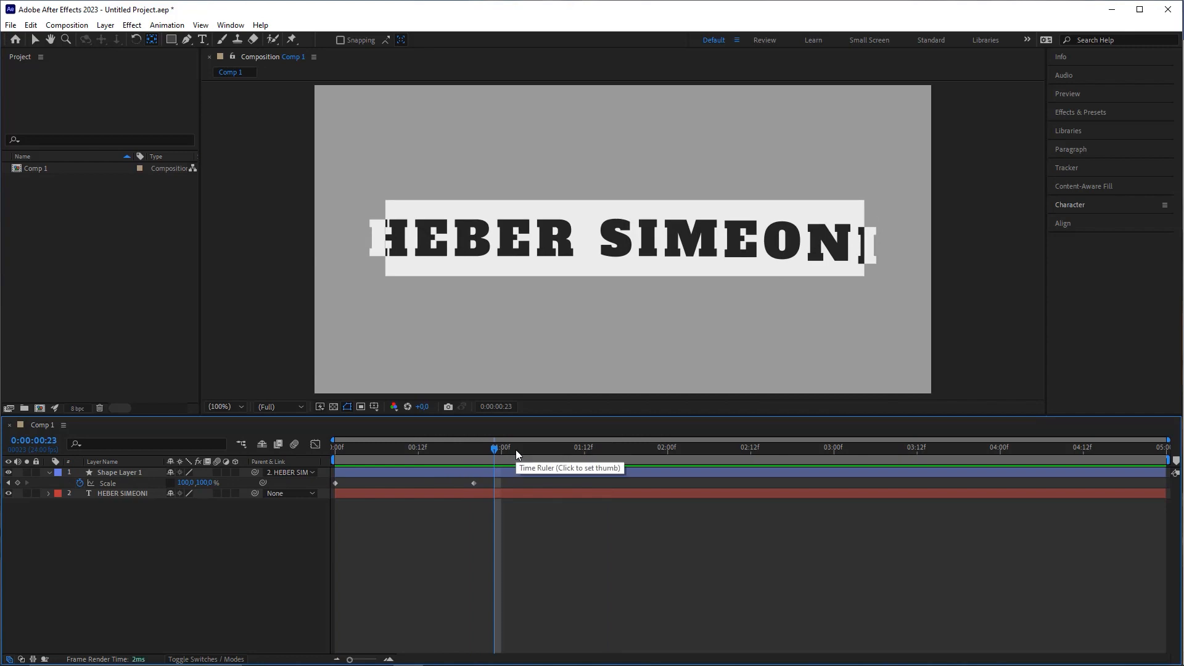
pyautogui.moveTo(491, 480); pyautogui.dragTo(259, 484)
pyautogui.click(512, 486)
pyautogui.moveTo(489, 481); pyautogui.dragTo(324, 487)
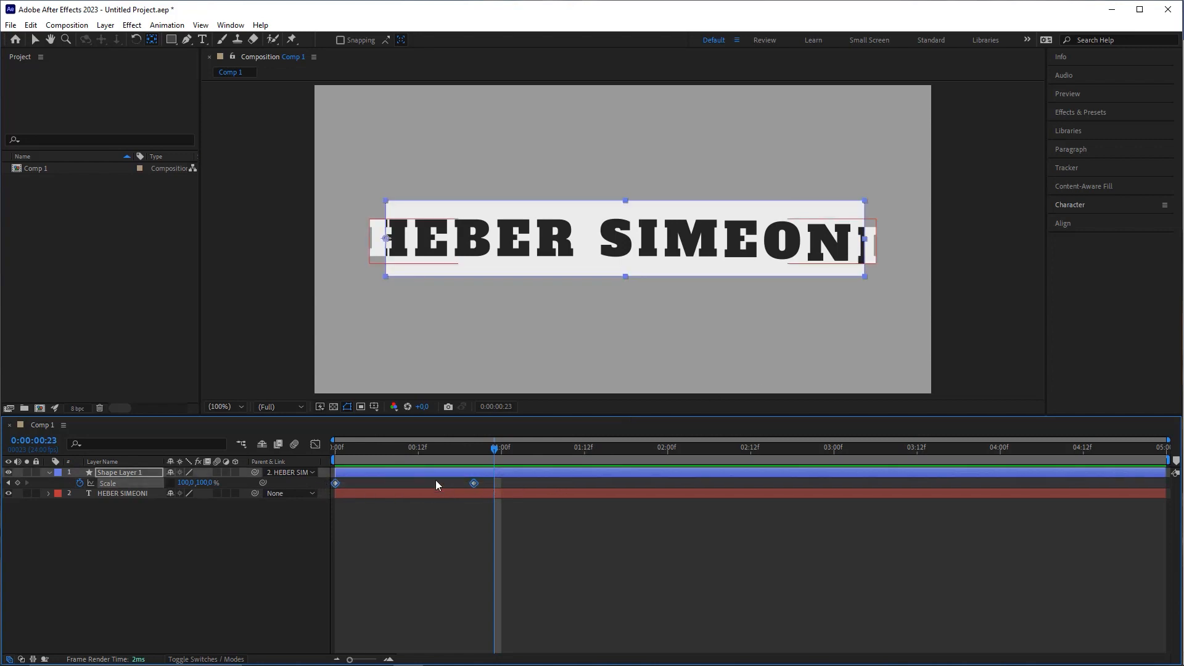
pyautogui.hotkey('ctrl', 'shift', 'k')
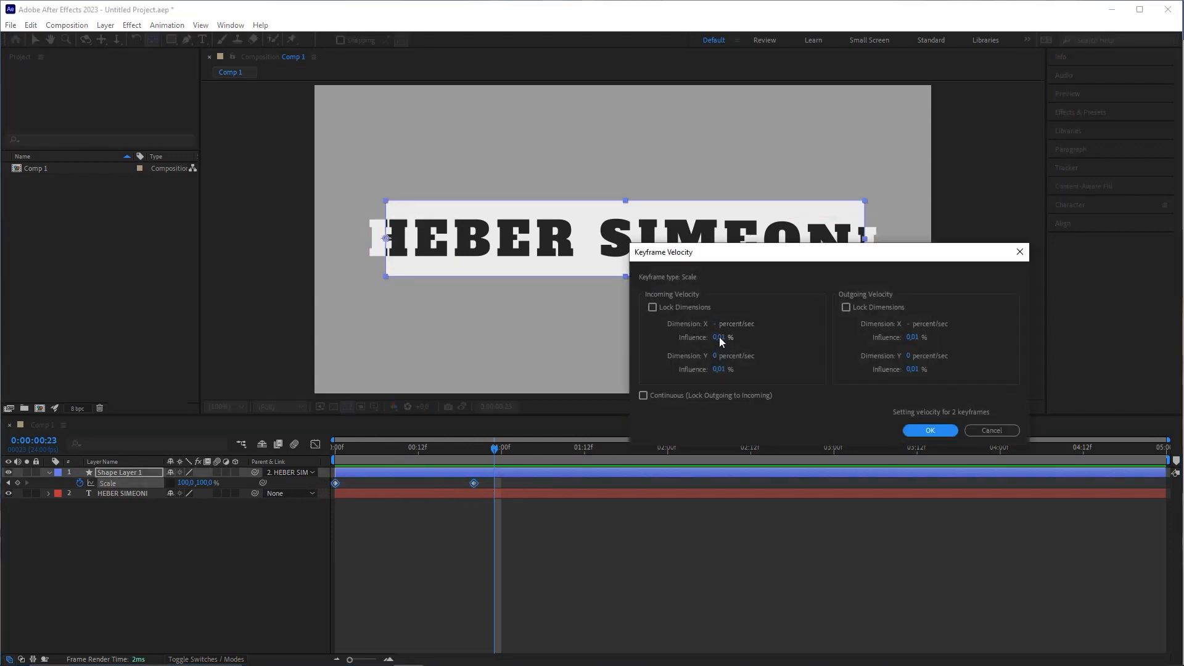
# Step: Set all incoming and outgoing Scale keyframe influences to 90%
pyautogui.click(719, 339)
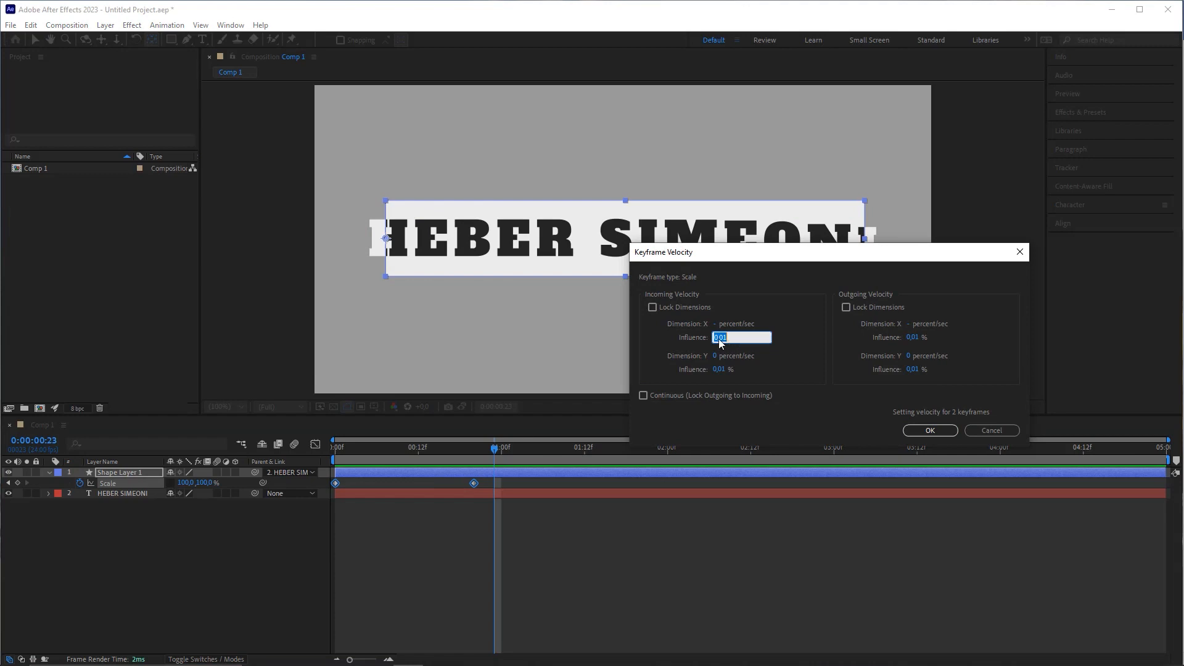
pyautogui.click(914, 338)
pyautogui.click(726, 370)
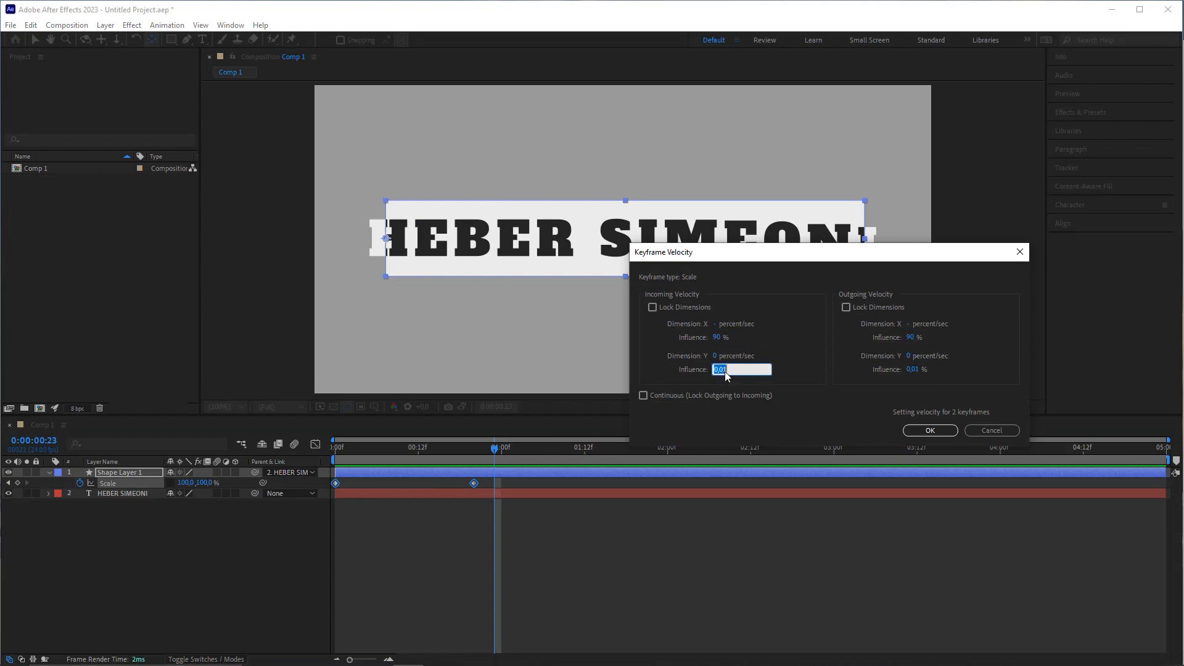
pyautogui.click(912, 370)
pyautogui.write('90')
pyautogui.click(948, 432)
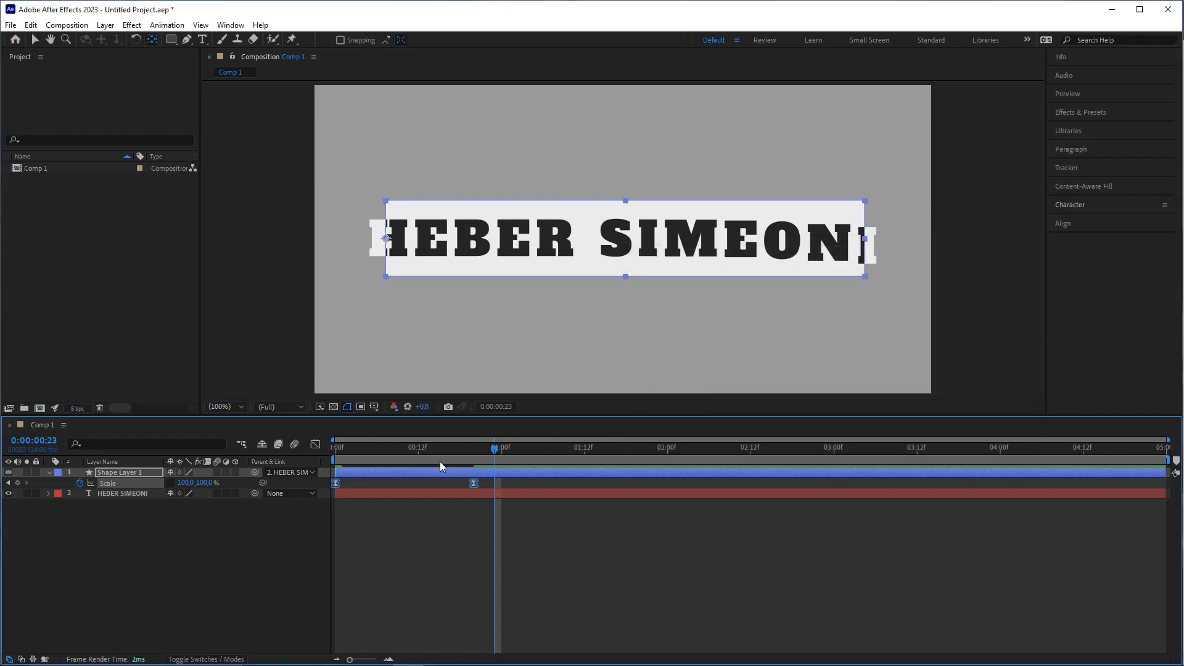
# Step: Preview the eased box wipe from the start of the timeline
pyautogui.click(404, 451)
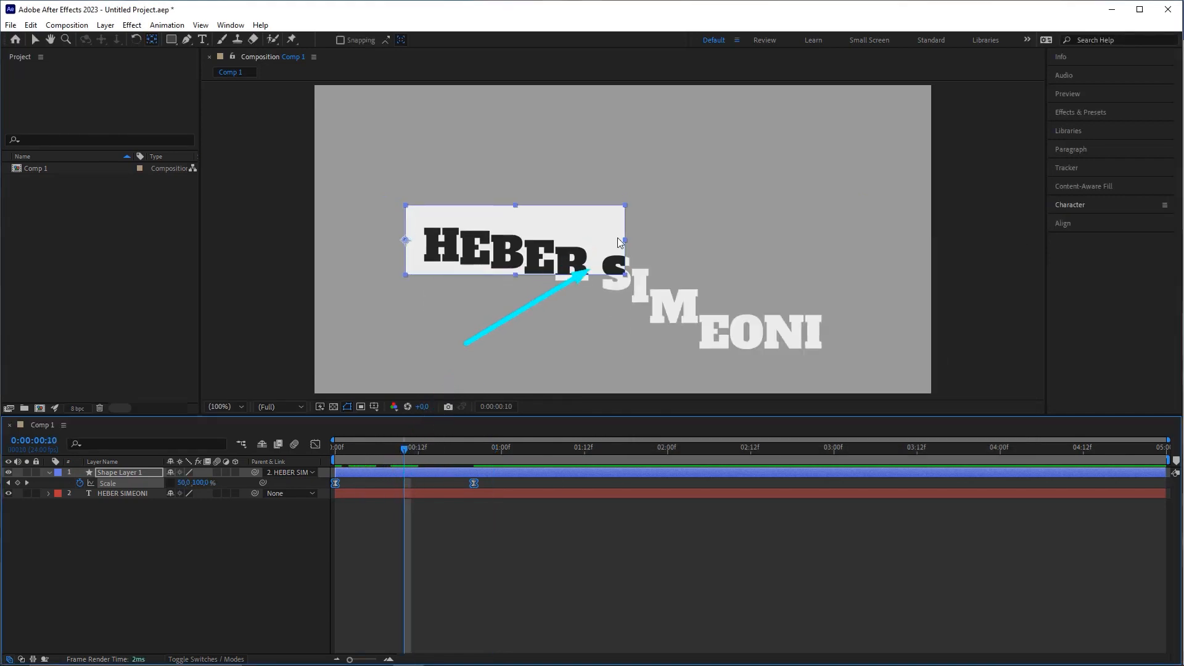
pyautogui.click(336, 450)
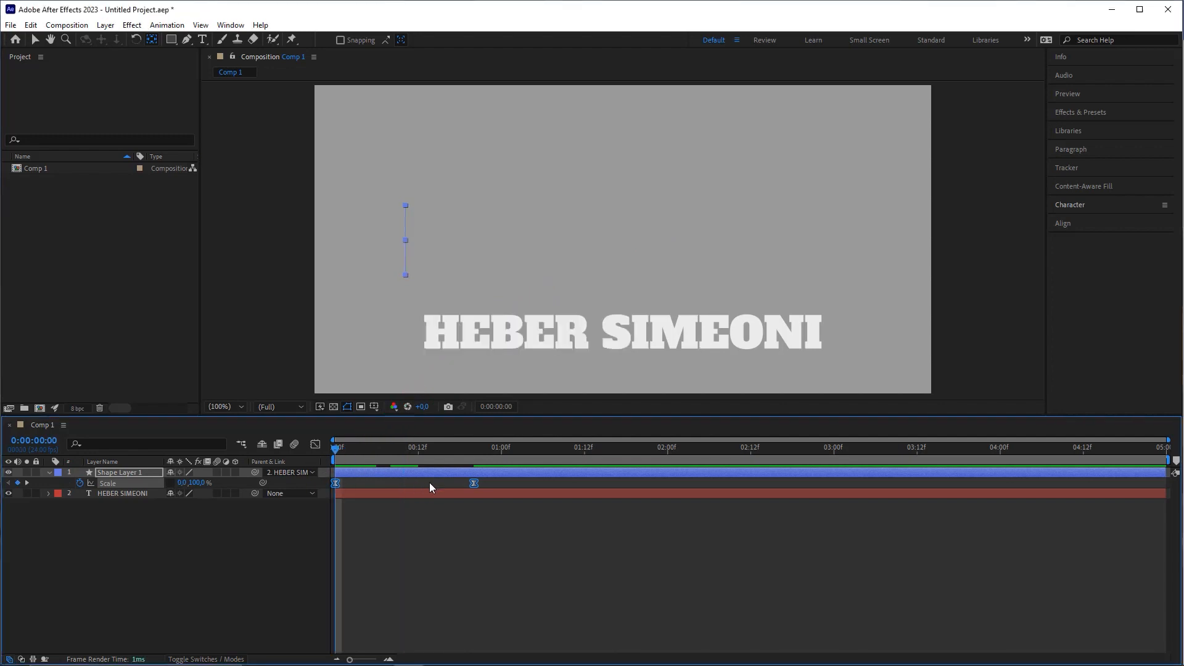
pyautogui.press('space')
pyautogui.press('space')
pyautogui.press('space')
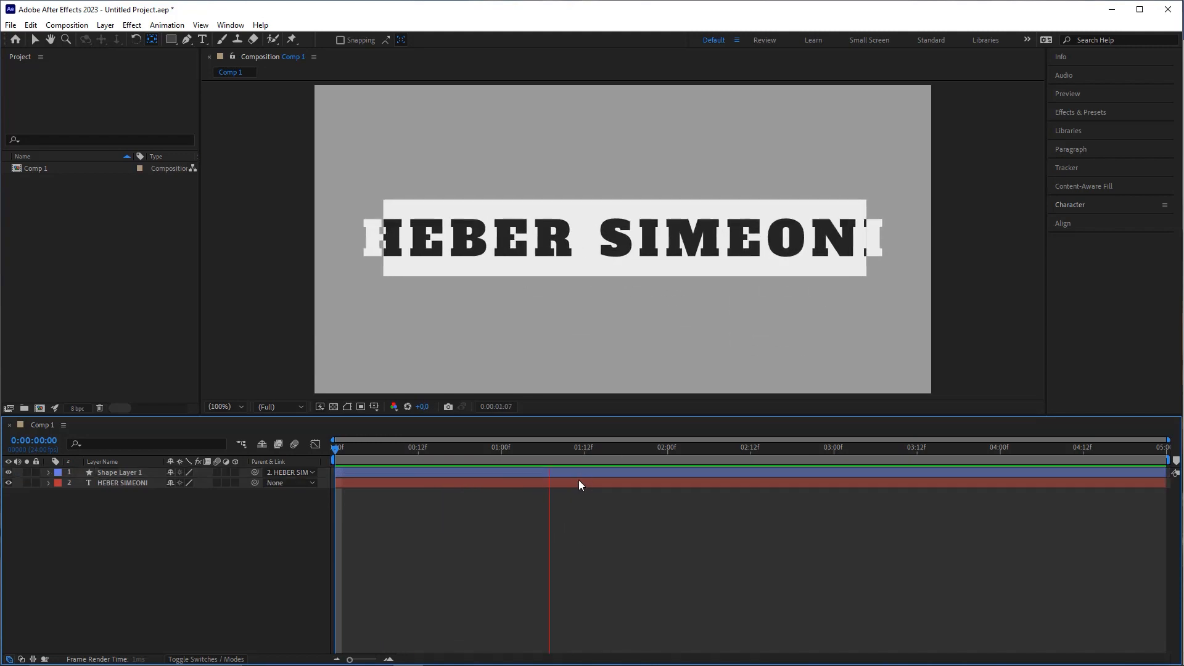
pyautogui.press('space')
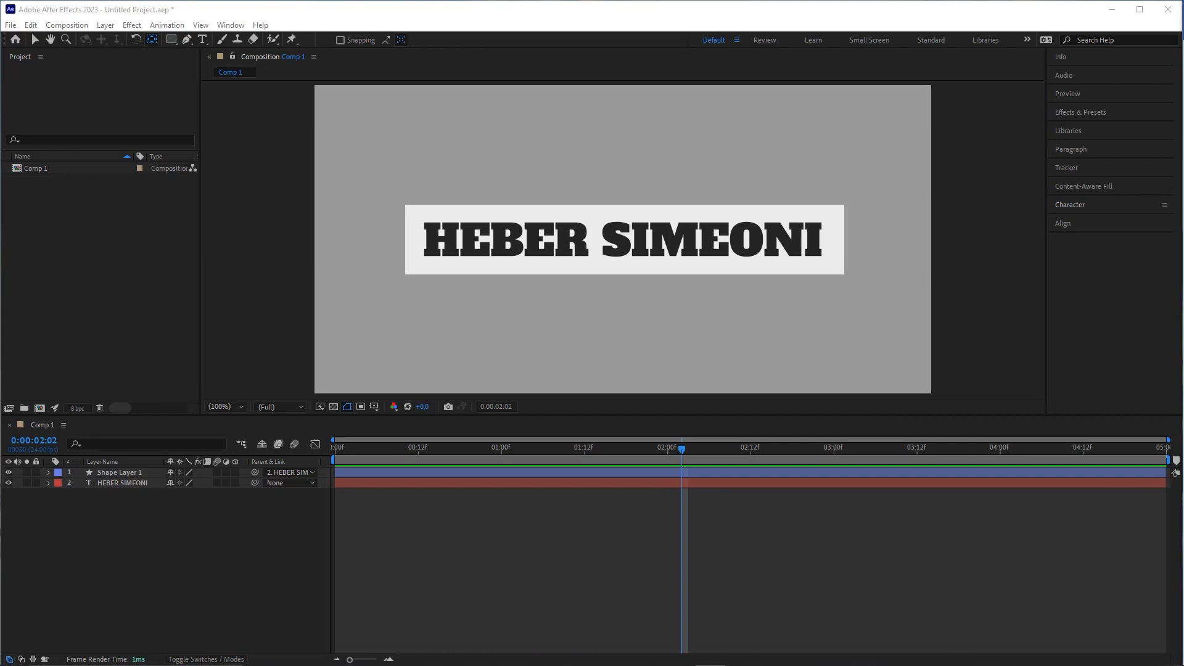
# Step: Create a new adjustment layer via Layer > New and keep it at the top of Comp 1's stack
pyautogui.moveTo(510, 451); pyautogui.dragTo(659, 539)
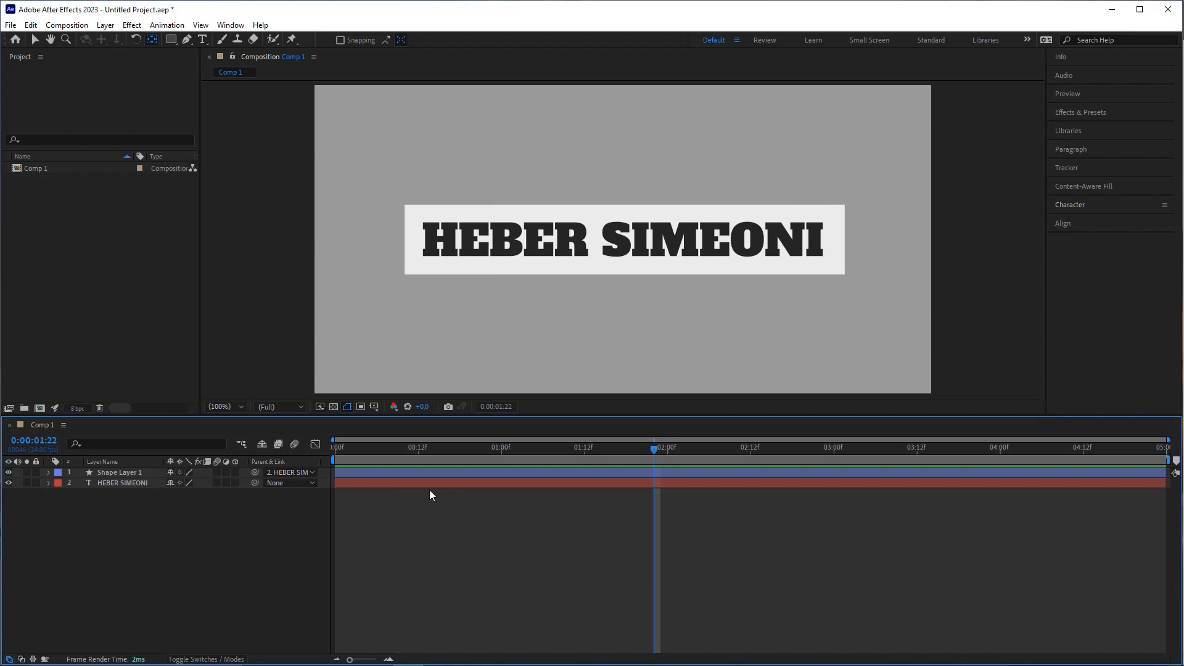
pyautogui.click(105, 26)
pyautogui.moveTo(162, 41)
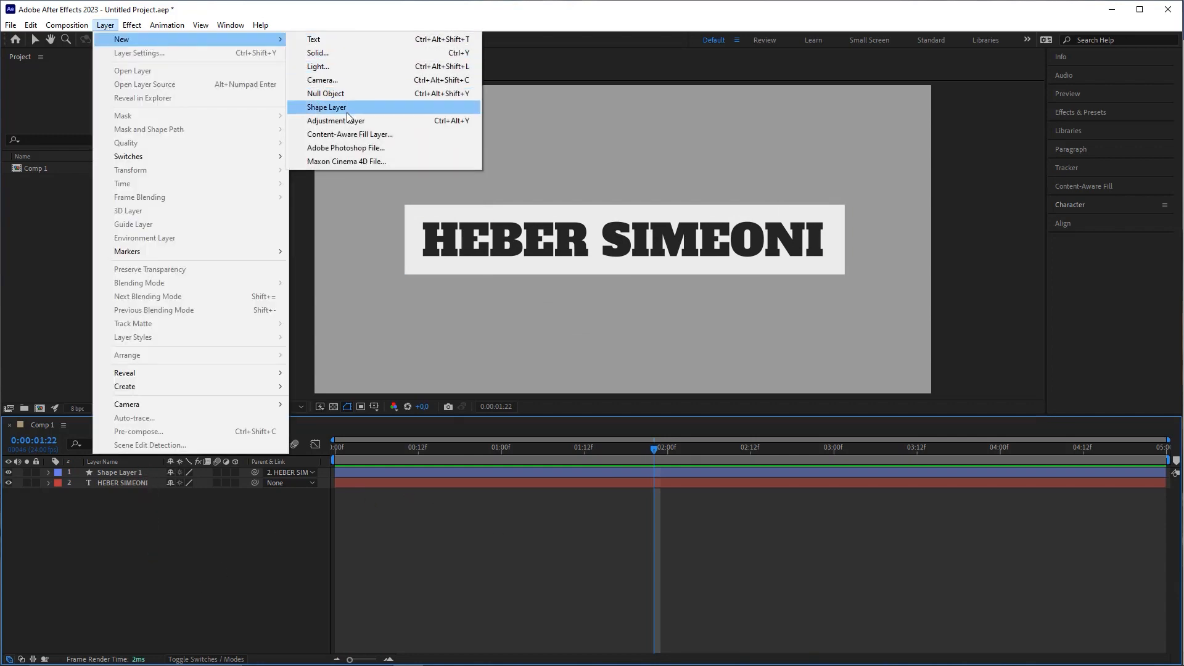
pyautogui.click(458, 125)
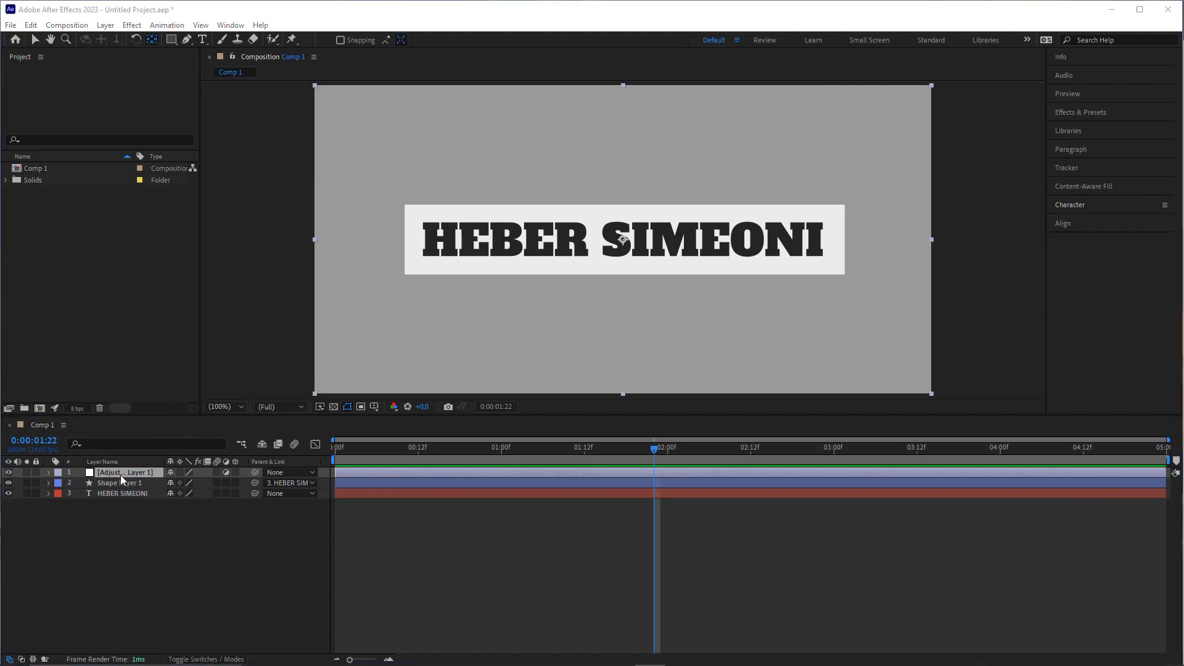
pyautogui.moveTo(132, 478); pyautogui.dragTo(142, 514)
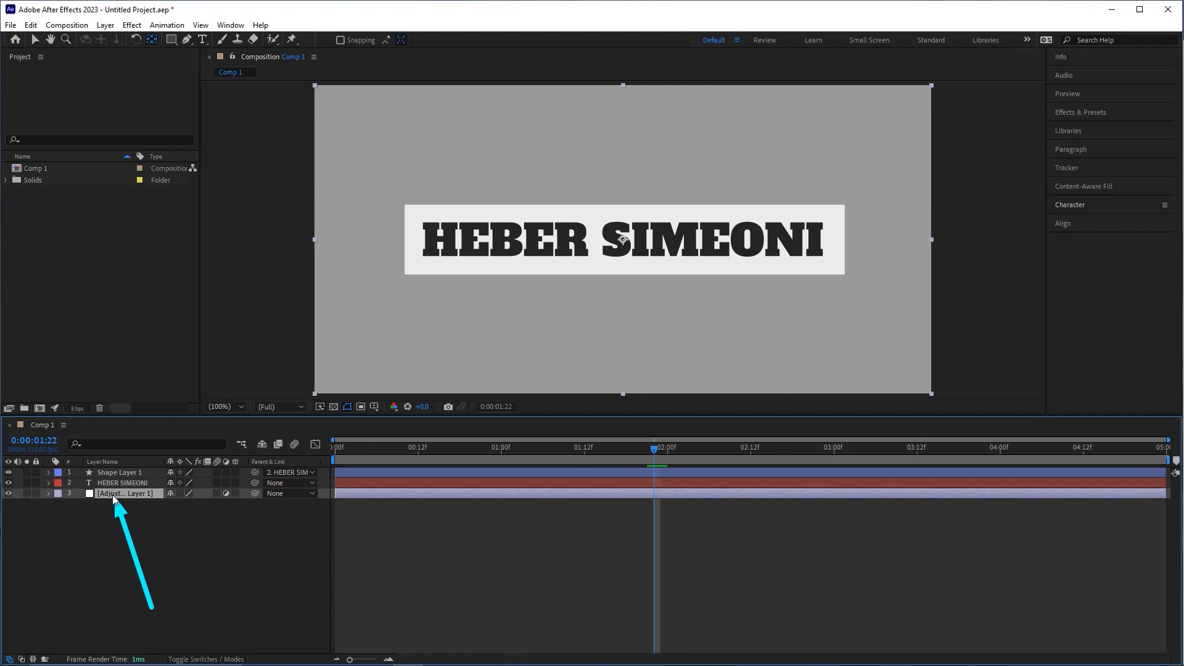
pyautogui.press('Return')
pyautogui.moveTo(120, 491); pyautogui.dragTo(120, 470)
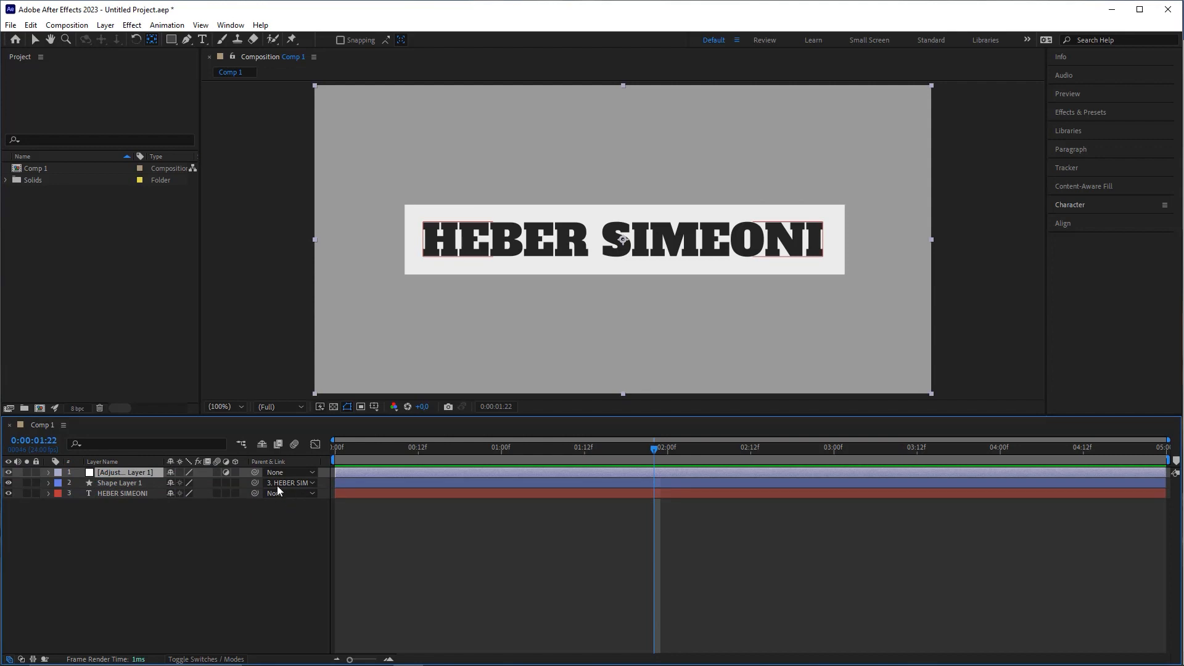
pyautogui.click(132, 26)
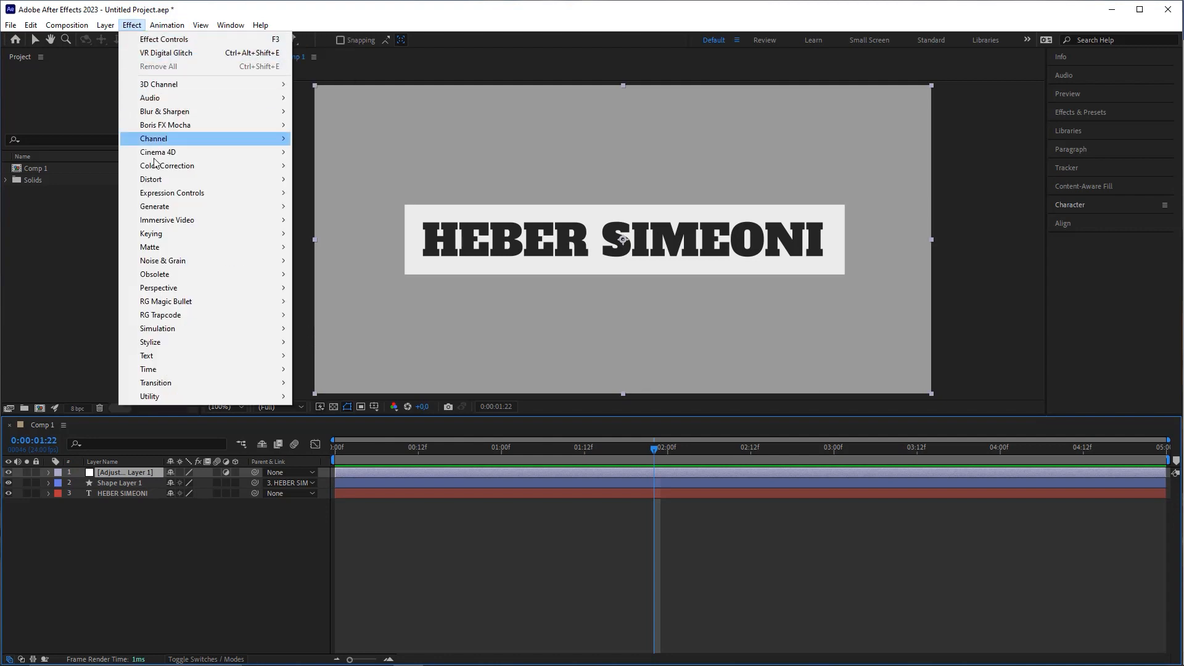
# Step: Apply the Transform distort effect to Adjustment Layer 1 and set its Skew to -15
pyautogui.moveTo(165, 377)
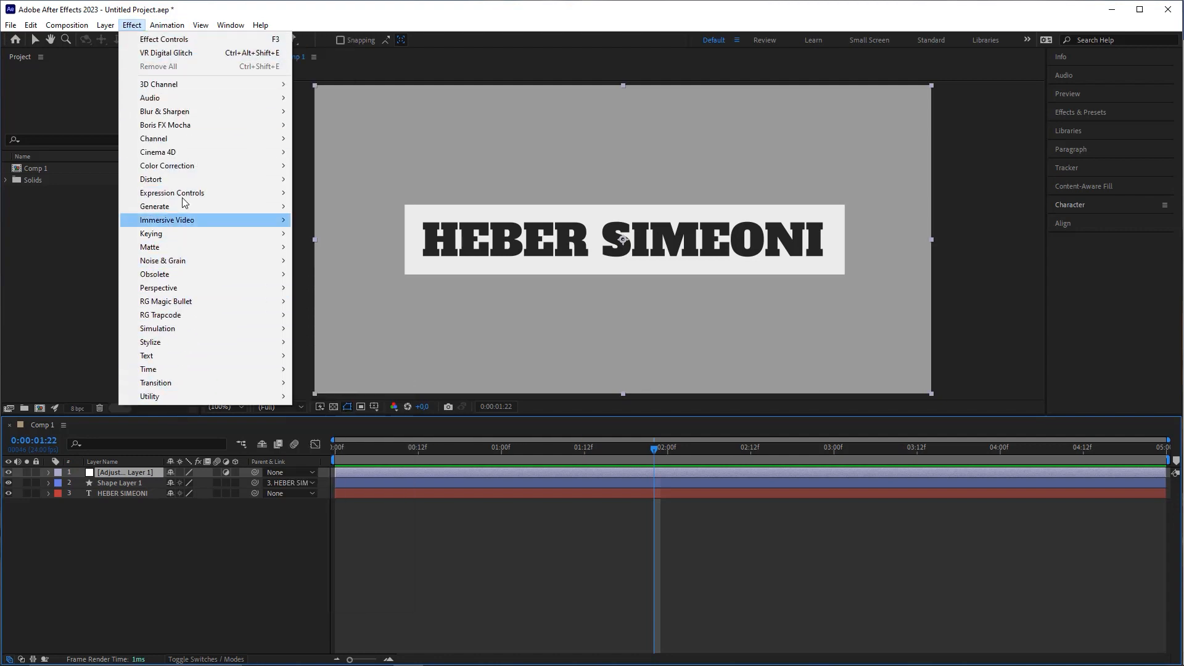
pyautogui.moveTo(154, 183)
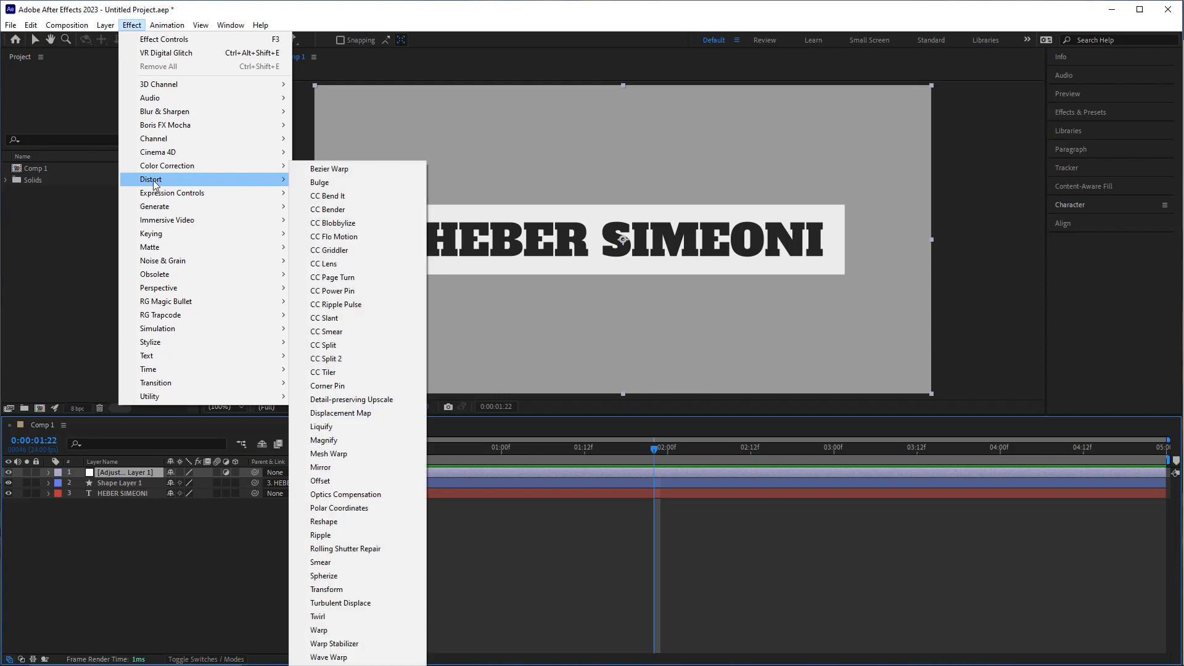
pyautogui.click(333, 590)
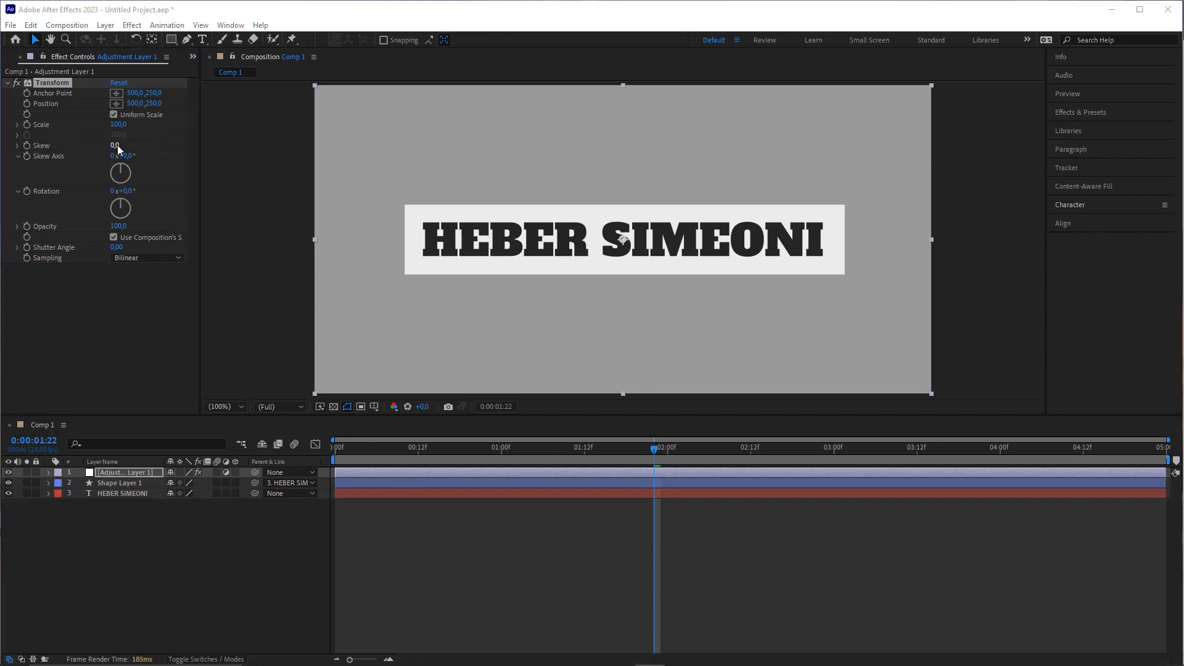
pyautogui.moveTo(115, 146); pyautogui.dragTo(127, 145)
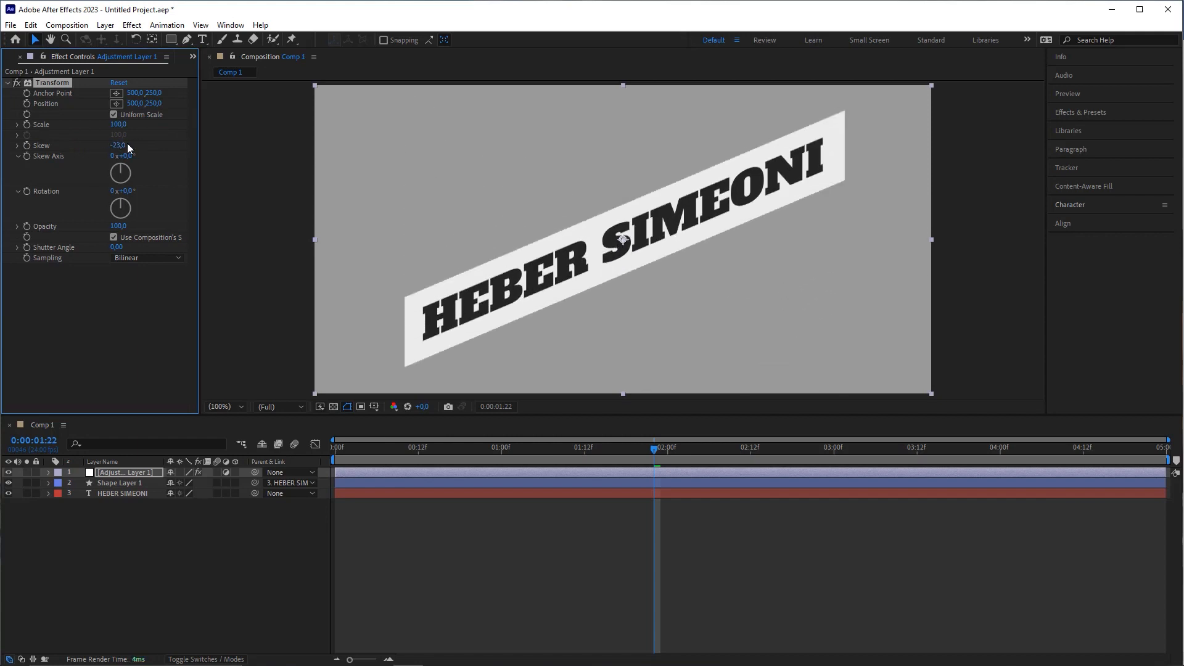
pyautogui.write('5')
pyautogui.press('Return')
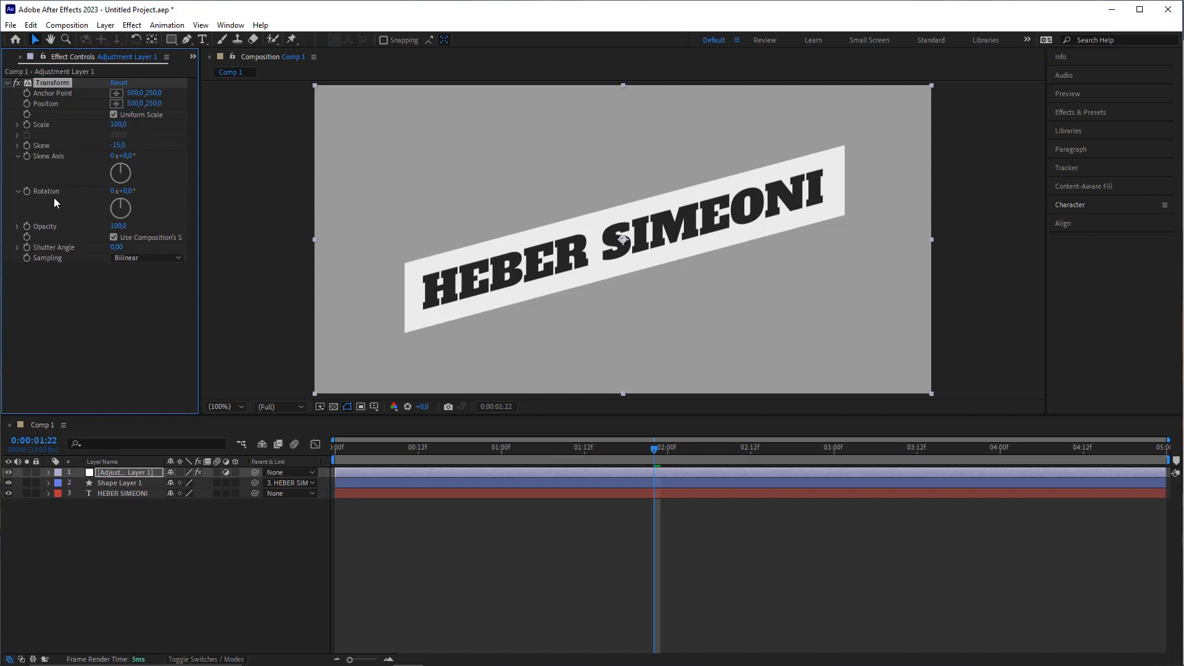
# Step: Set the Transform Rotation to 15° and preview the slanted title from the start
pyautogui.click(125, 191)
pyautogui.write('15')
pyautogui.press('Return')
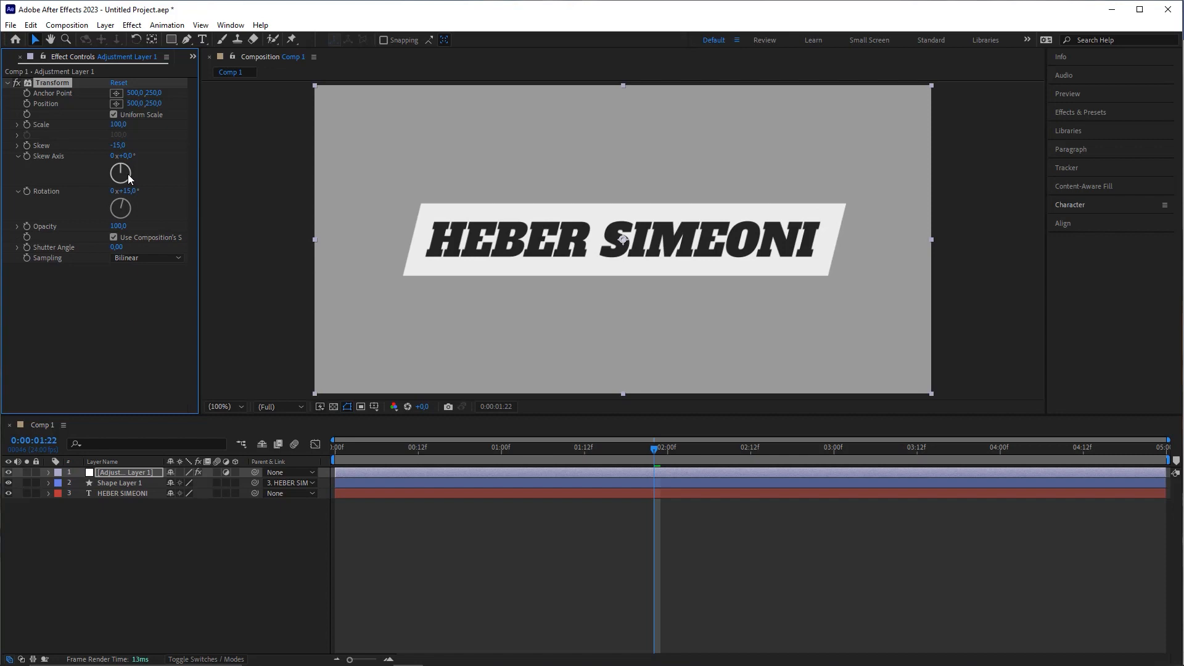
pyautogui.moveTo(653, 449); pyautogui.dragTo(322, 461)
pyautogui.press('space')
pyautogui.press('space')
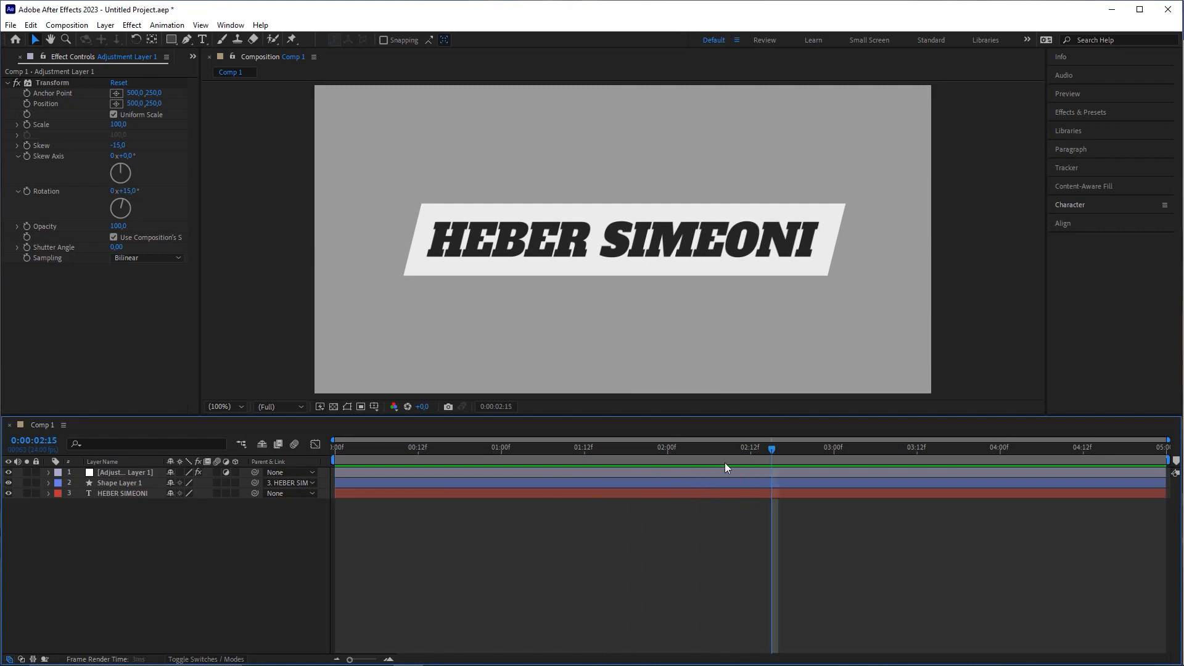
# Step: Stop the preview at 0:00:03:00 and rename Adjustment Layer 1 to 'Transform'
pyautogui.press('space')
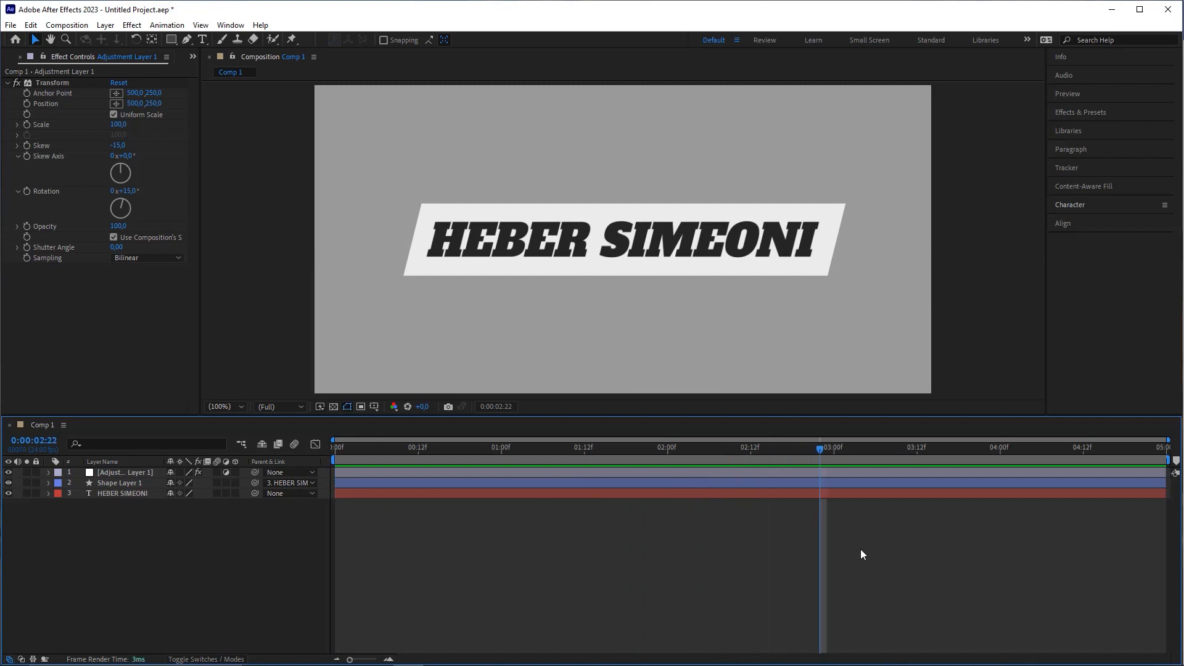
pyautogui.press('pagedown')
pyautogui.press('pagedown')
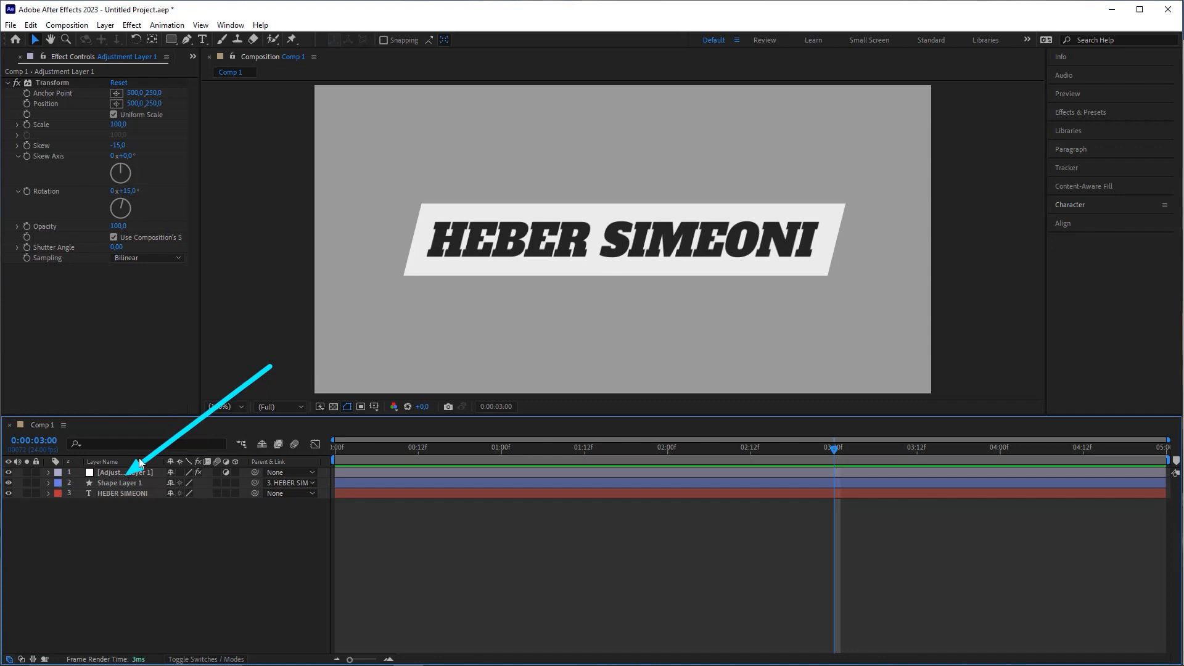
pyautogui.click(107, 475)
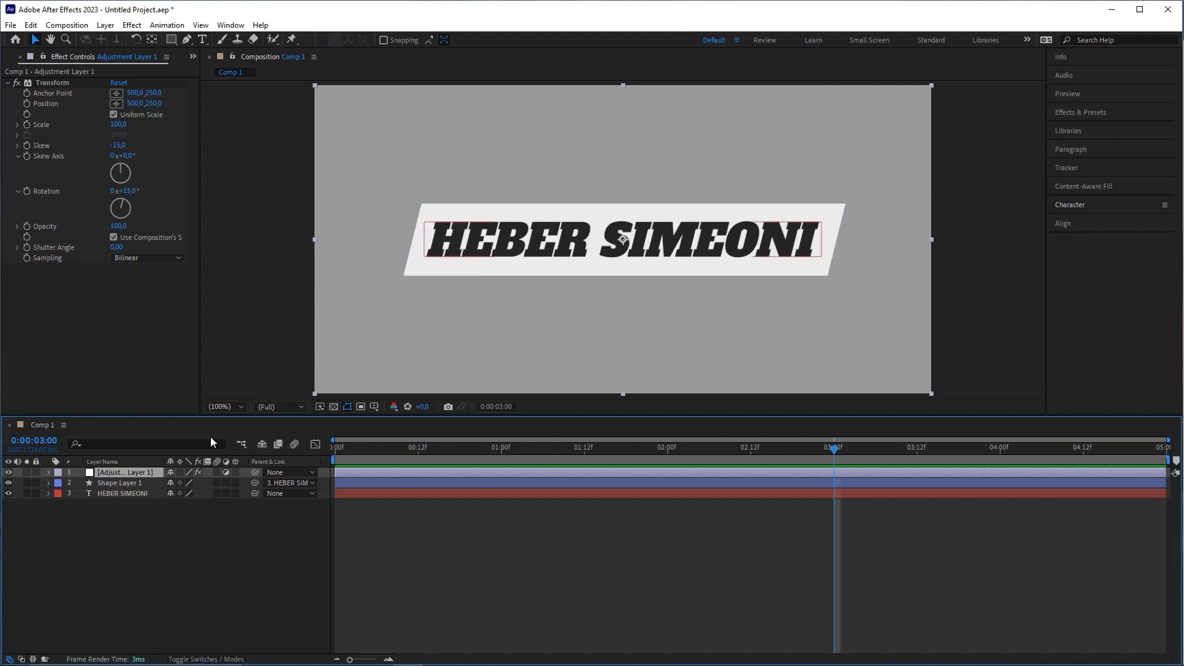
pyautogui.rightClick(111, 471)
pyautogui.click(148, 434)
pyautogui.write('T')
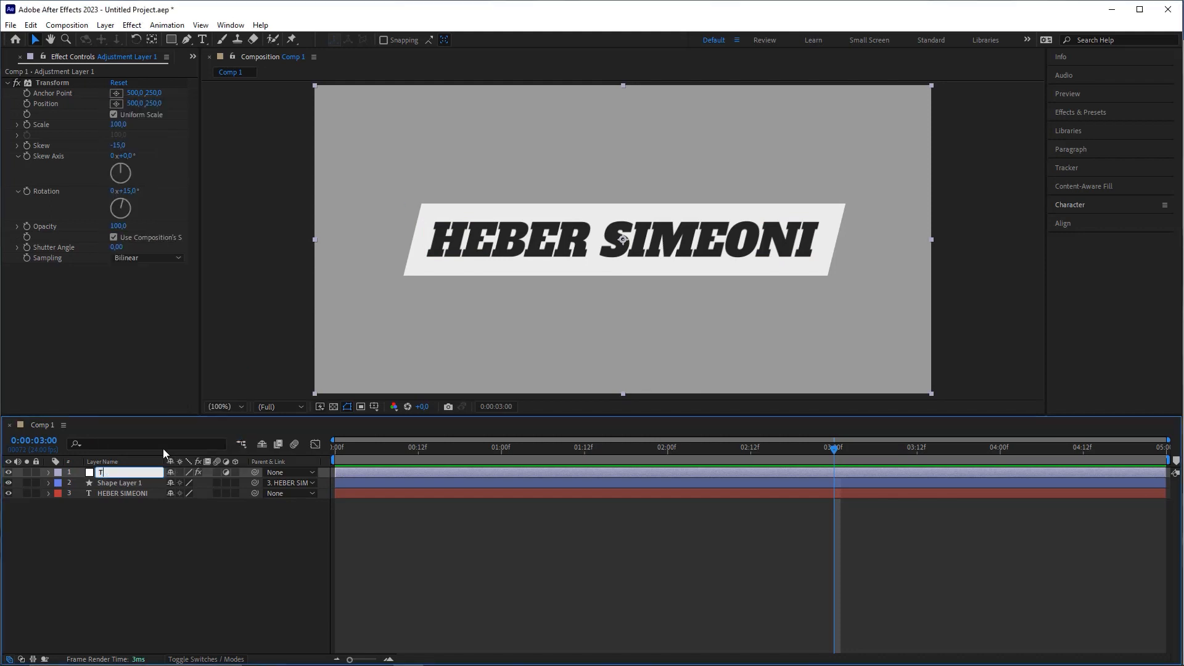
pyautogui.write('ransform')
pyautogui.press('Return')
pyautogui.click(290, 533)
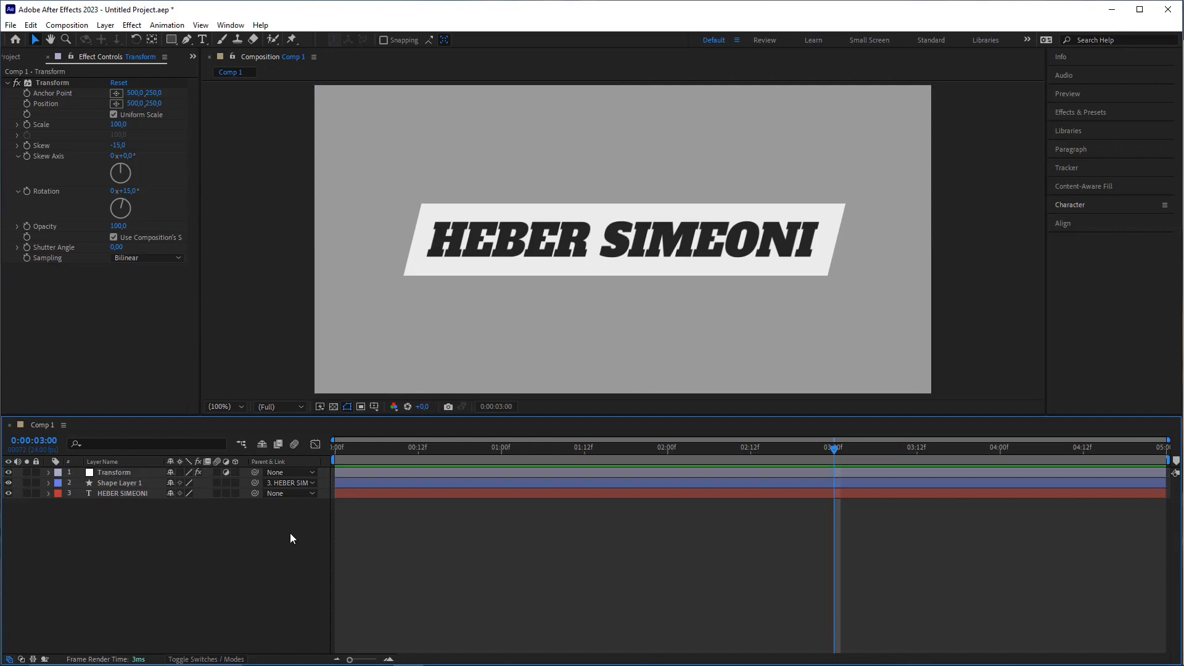
# Step: Create a new adjustment layer on top of Comp 1 and select it
pyautogui.click(105, 25)
pyautogui.moveTo(132, 40)
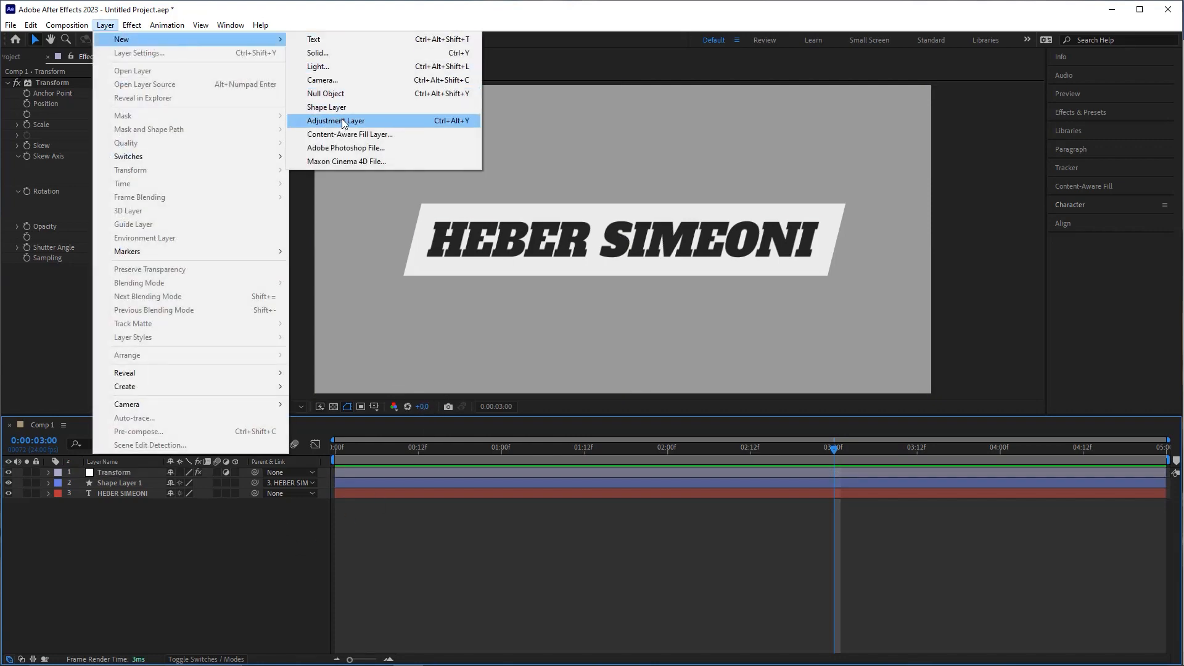
pyautogui.click(343, 120)
pyautogui.click(127, 481)
pyautogui.click(144, 473)
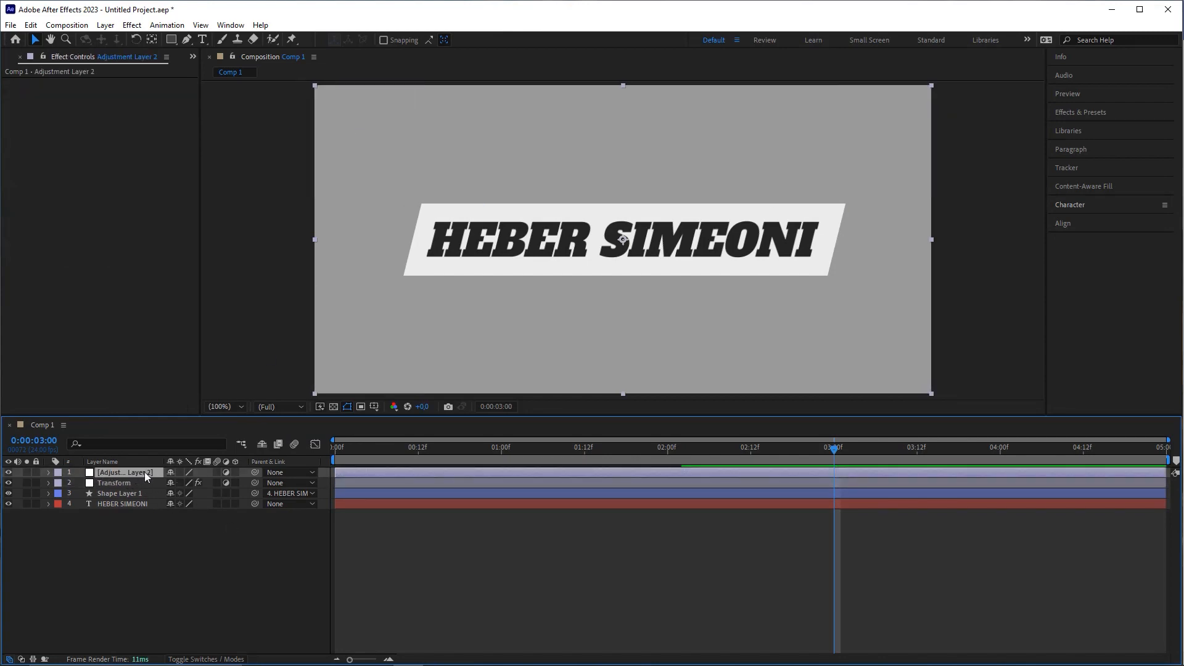
# Step: Apply VR Digital Glitch to the new adjustment layer with Distortion Rate set to 0
pyautogui.click(132, 25)
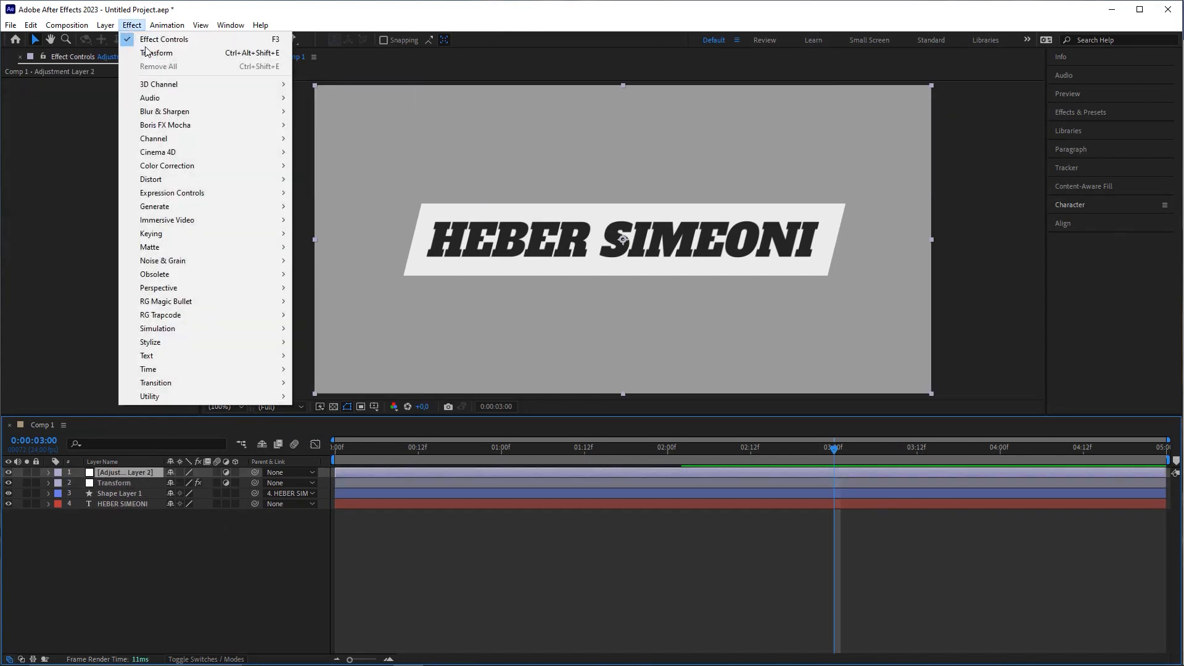
pyautogui.moveTo(174, 224)
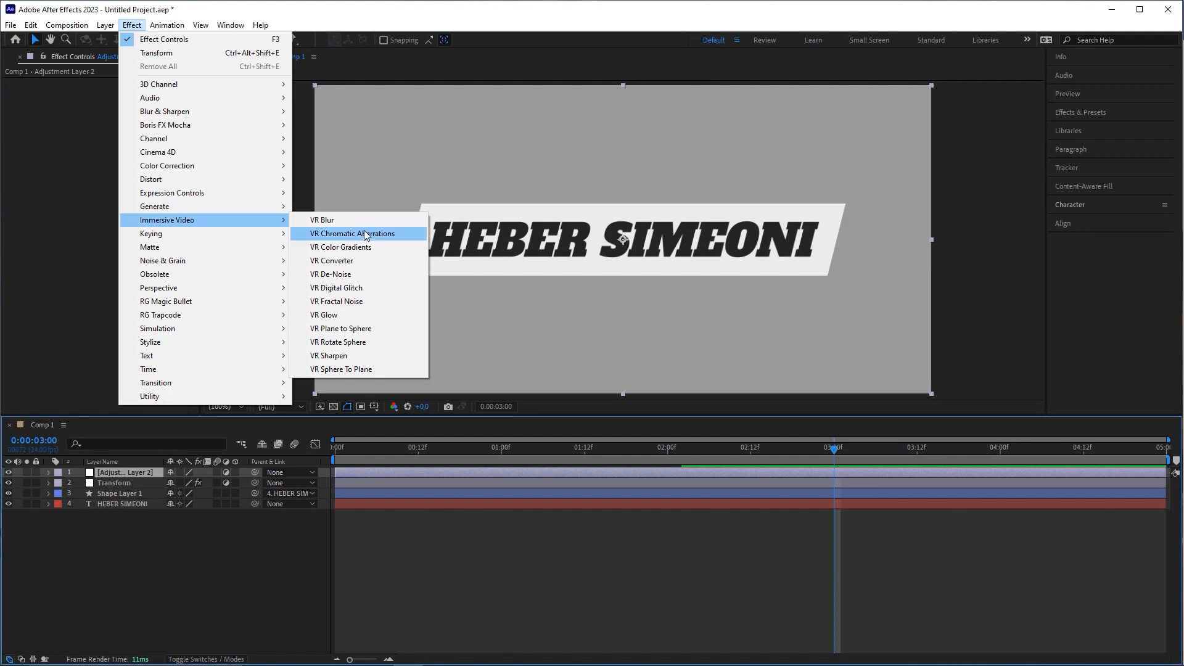
pyautogui.click(361, 288)
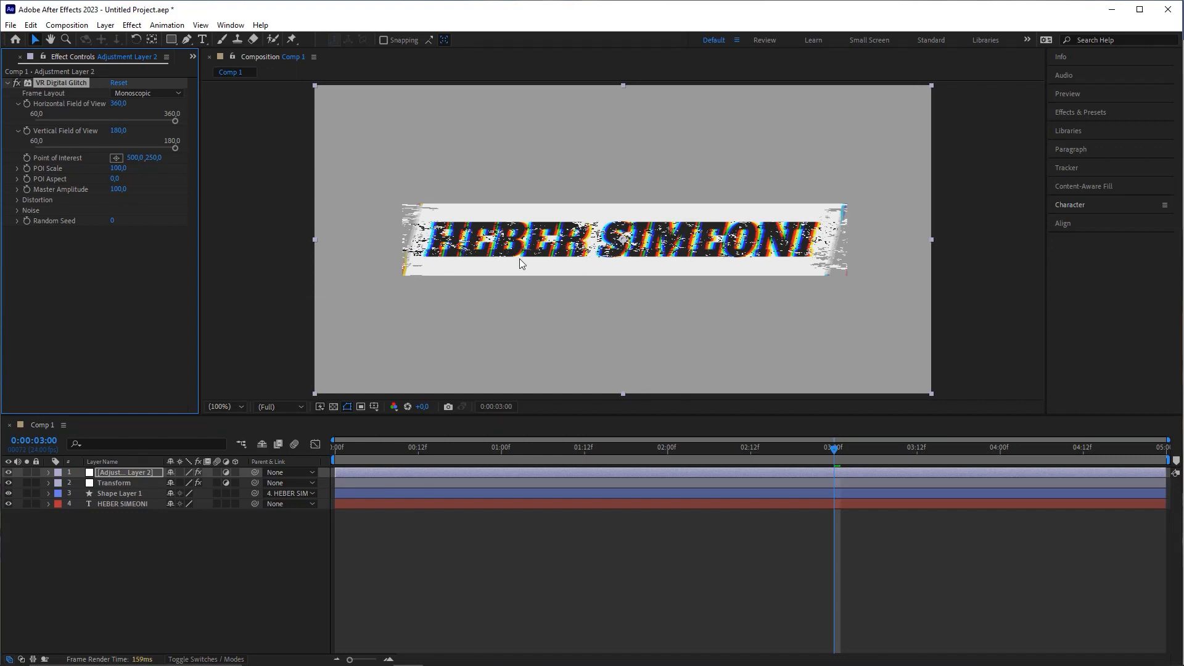
pyautogui.moveTo(437, 442)
pyautogui.mouseDown()
pyautogui.moveTo(454, 265)
pyautogui.moveTo(419, 253)
pyautogui.moveTo(839, 245)
pyautogui.moveTo(681, 250)
pyautogui.moveTo(654, 241)
pyautogui.moveTo(652, 224)
pyautogui.moveTo(635, 256)
pyautogui.moveTo(652, 223)
pyautogui.moveTo(657, 238)
pyautogui.moveTo(620, 226)
pyautogui.moveTo(617, 256)
pyautogui.mouseUp()
pyautogui.moveTo(366, 400)
pyautogui.mouseDown()
pyautogui.moveTo(86, 161)
pyautogui.moveTo(90, 119)
pyautogui.moveTo(24, 208)
pyautogui.mouseUp()
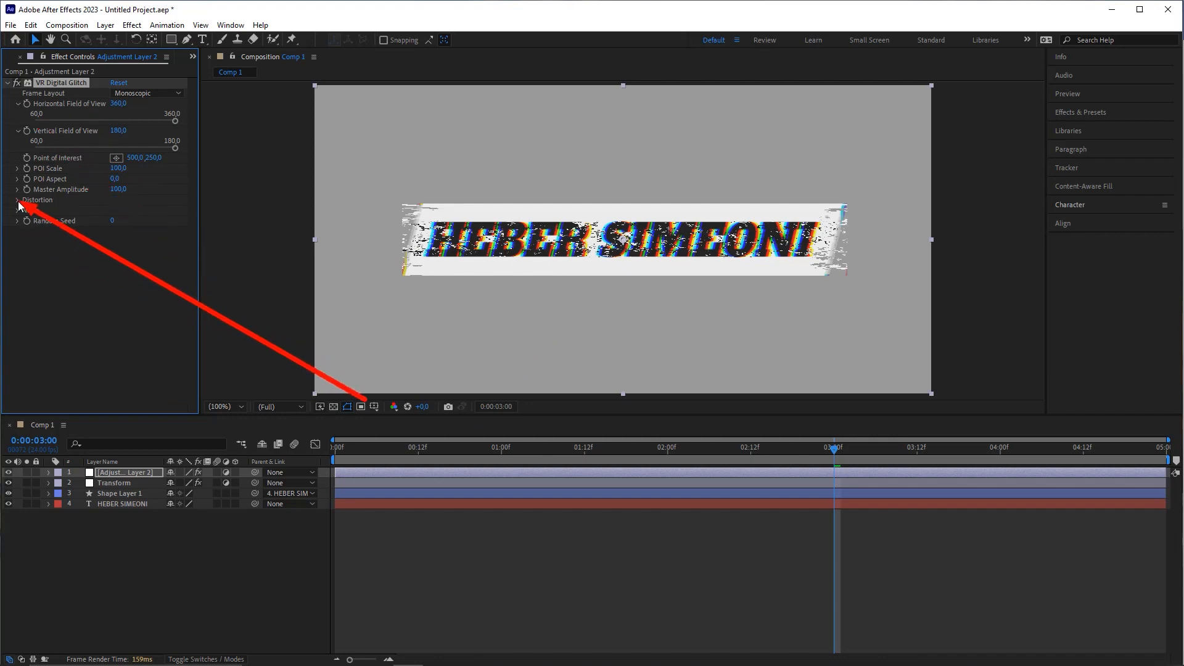
pyautogui.click(17, 199)
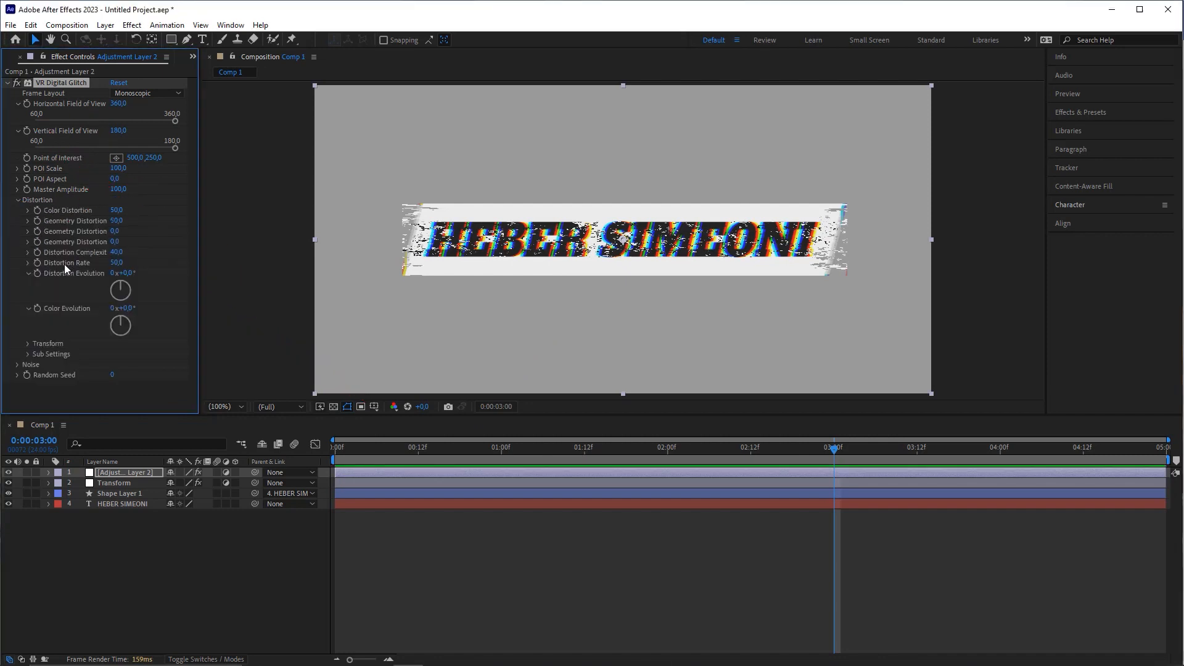
pyautogui.moveTo(117, 262)
pyautogui.mouseDown()
pyautogui.moveTo(181, 267)
pyautogui.moveTo(104, 269)
pyautogui.moveTo(193, 260)
pyautogui.moveTo(35, 266)
pyautogui.moveTo(216, 257)
pyautogui.moveTo(55, 269)
pyautogui.moveTo(157, 261)
pyautogui.moveTo(113, 268)
pyautogui.mouseUp()
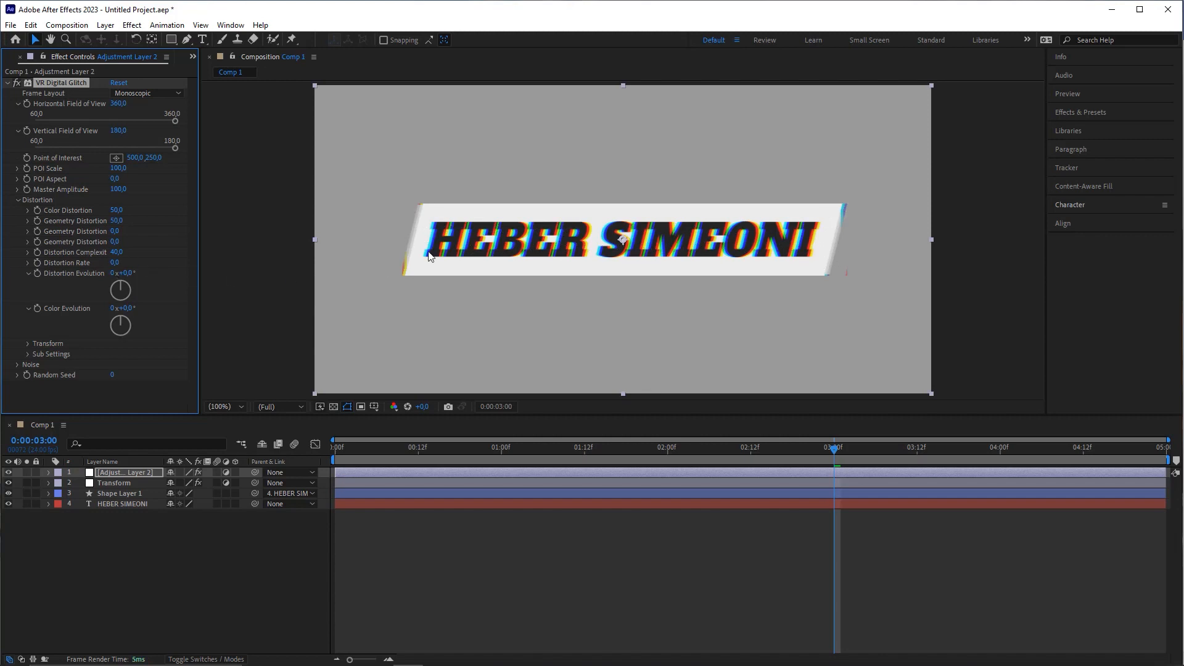
# Step: Preview the glitch, then set VR Digital Glitch's Master Amplitude to 50
pyautogui.press('space')
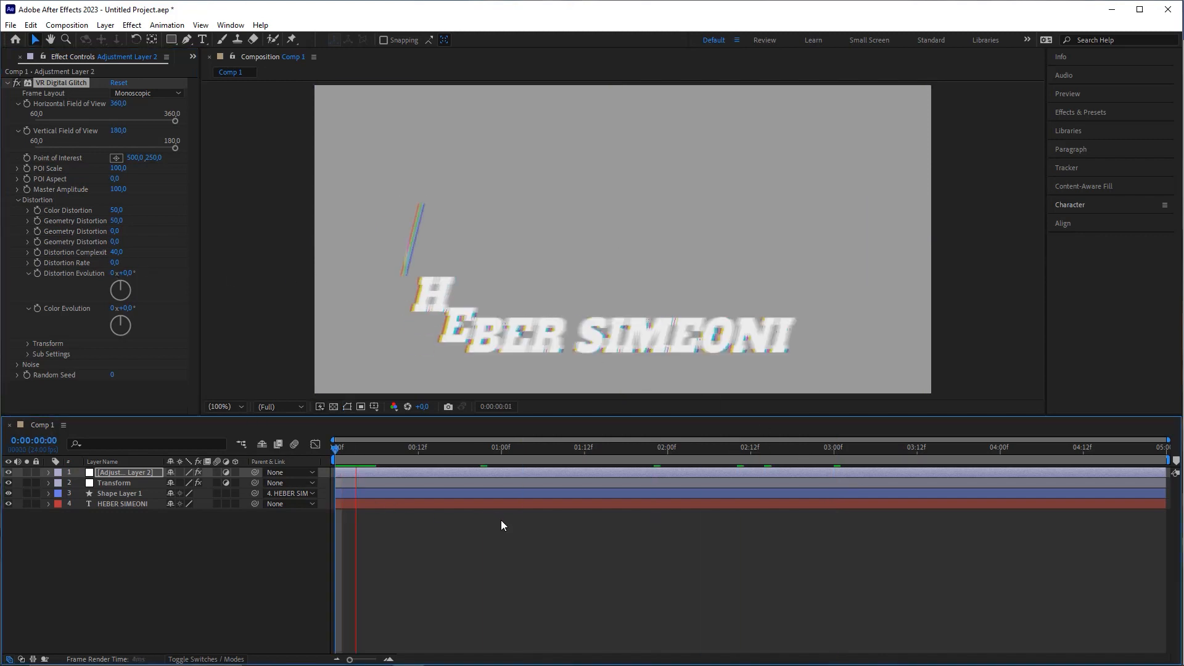
pyautogui.press('space')
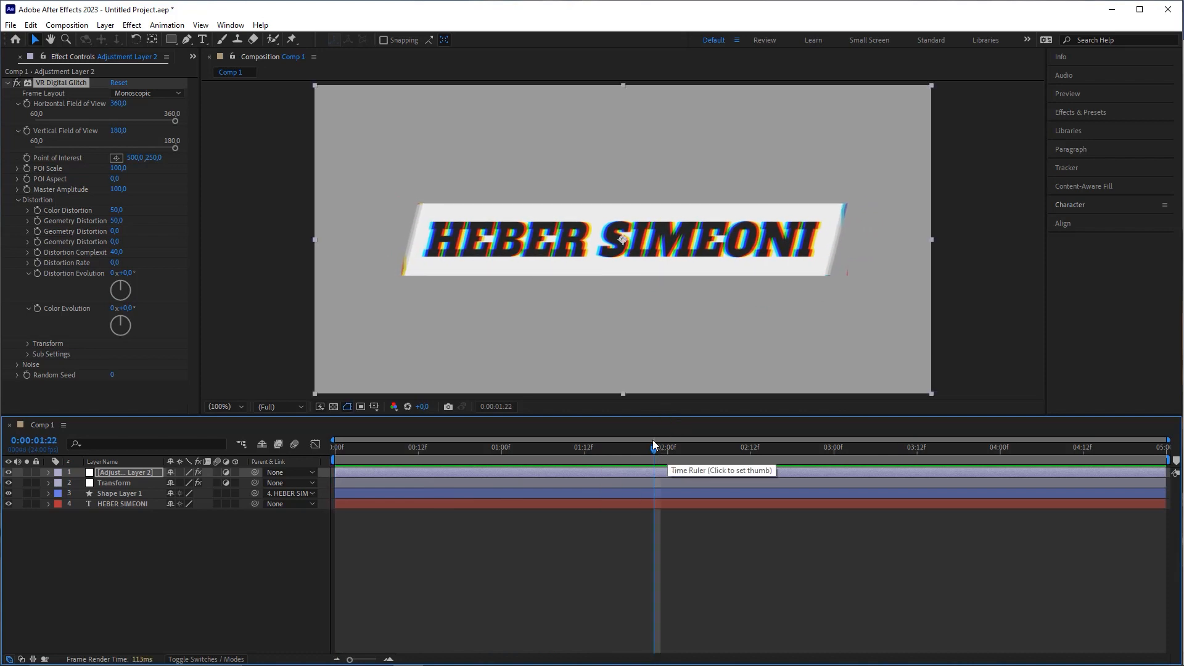
pyautogui.click(178, 243)
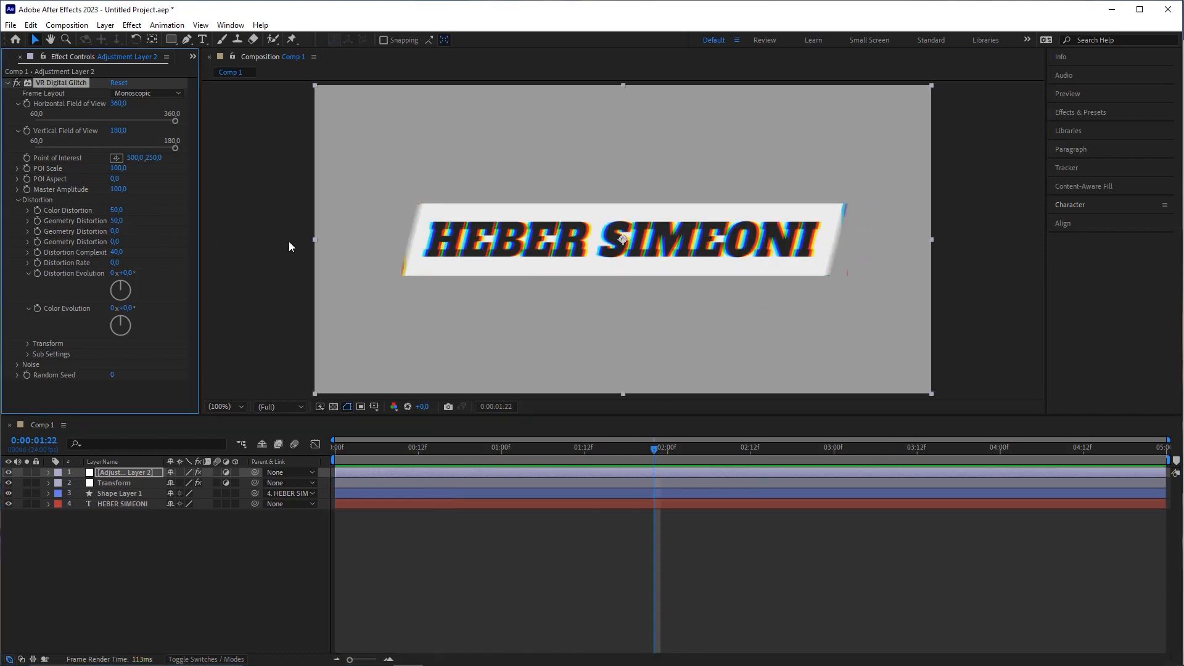
pyautogui.click(124, 190)
pyautogui.write('50')
pyautogui.press('Return')
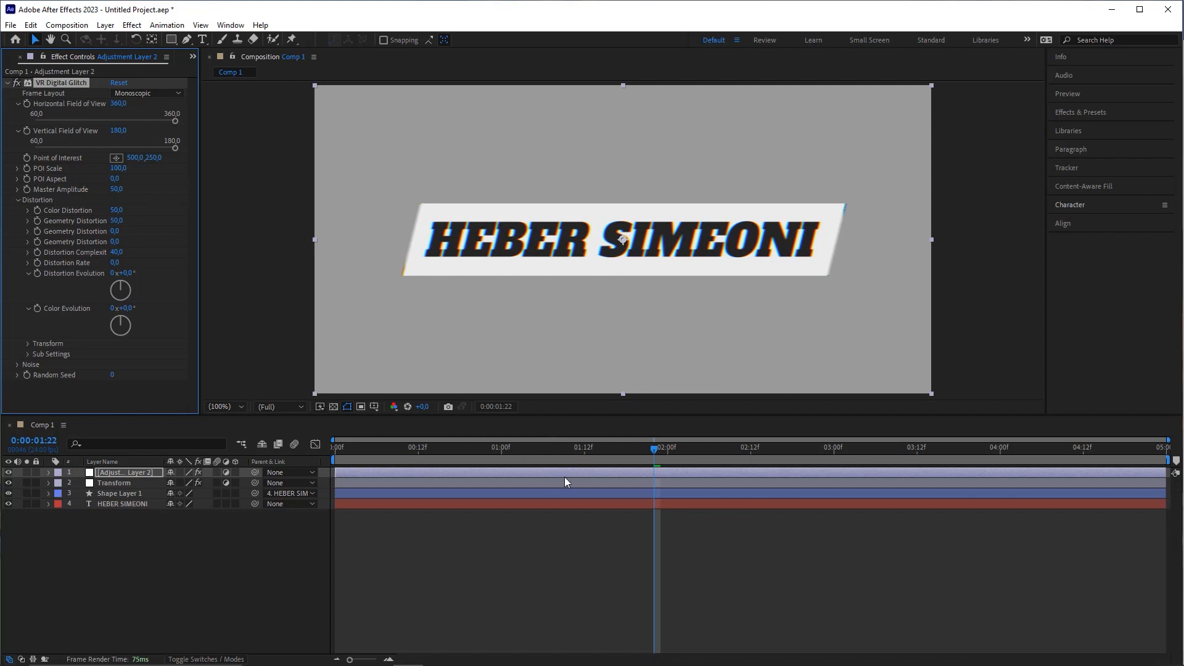
pyautogui.click(127, 504)
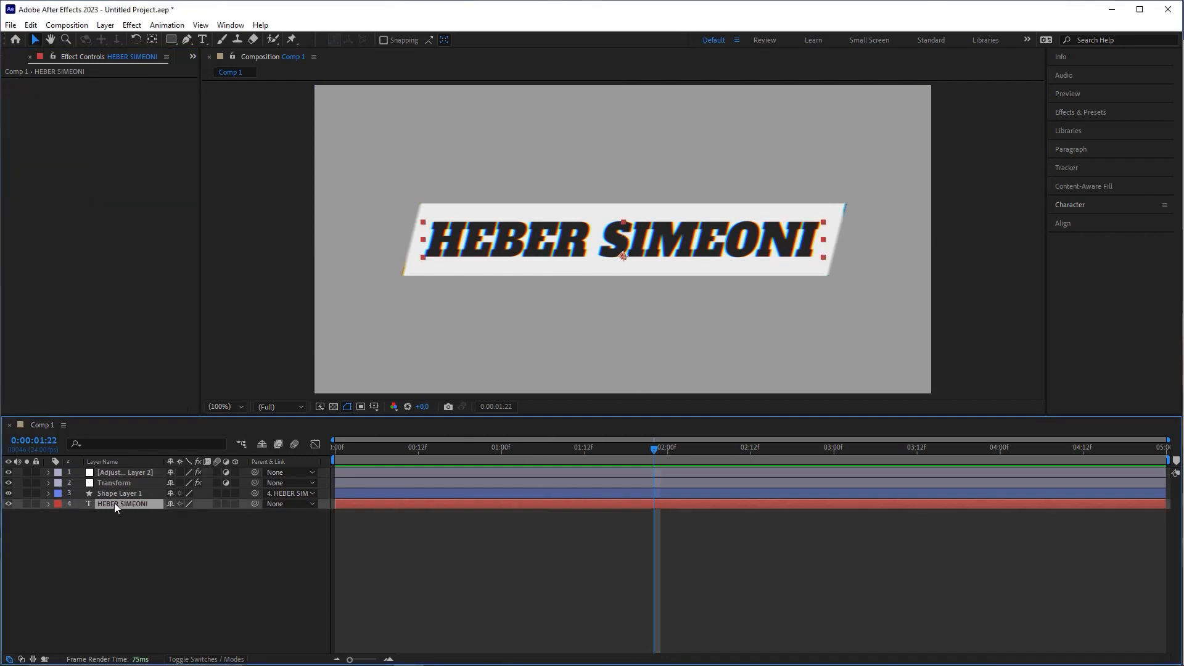
pyautogui.press('u')
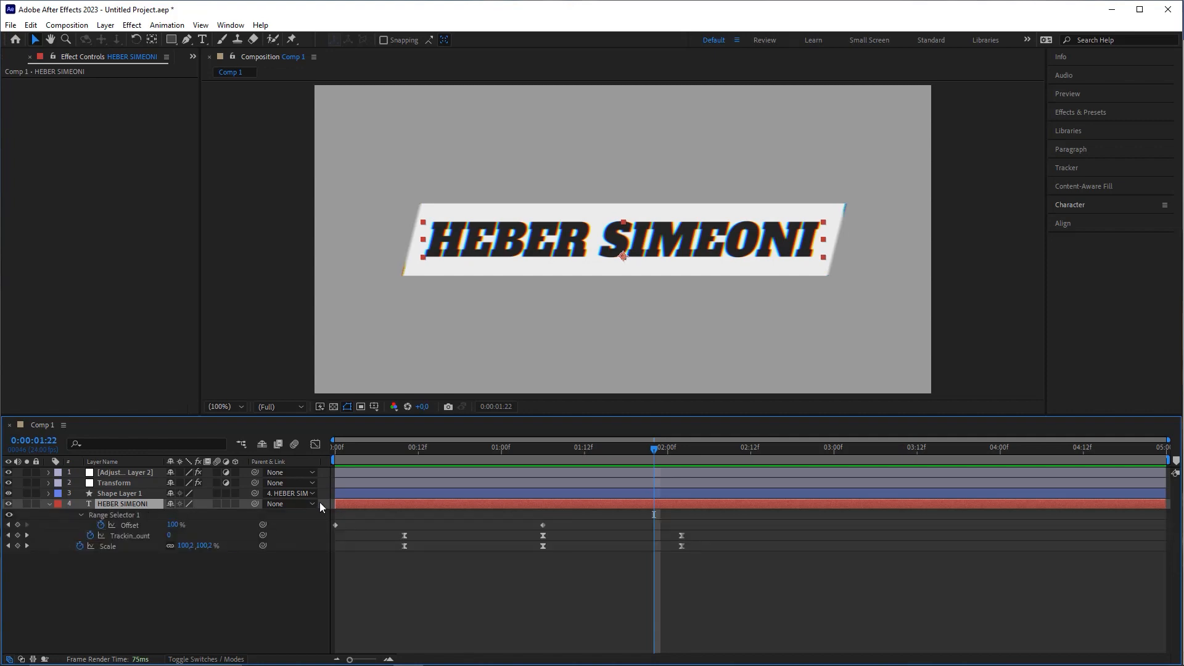
pyautogui.click(406, 448)
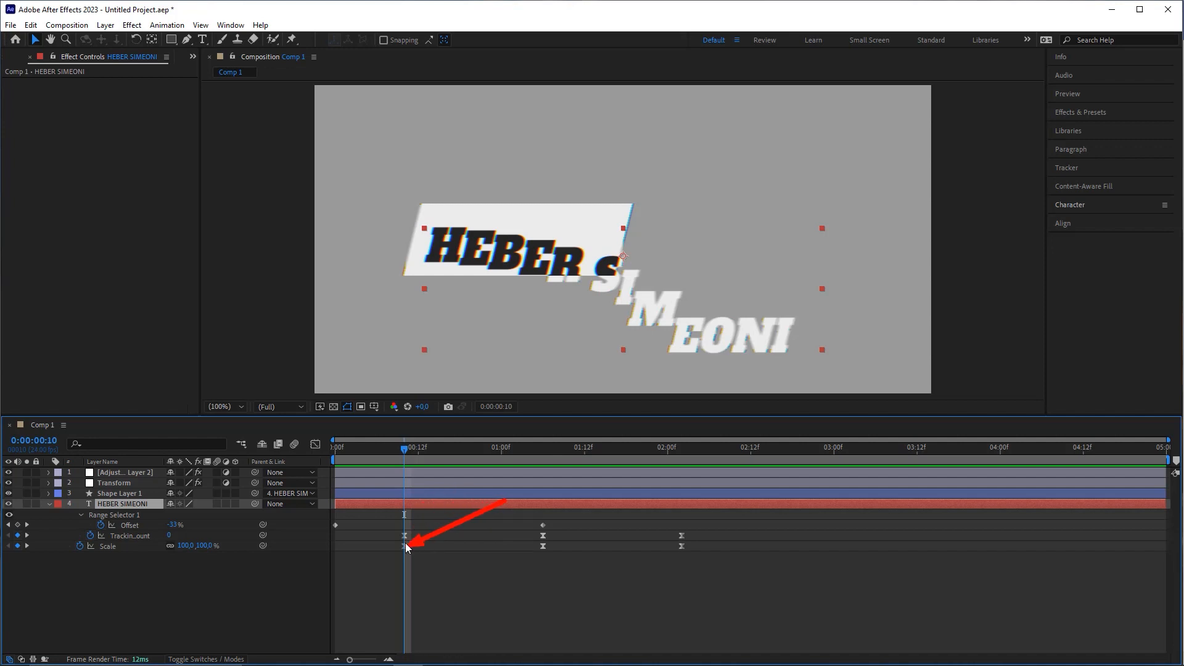
# Step: Keyframe the glitch's Master Amplitude at 0:10 and show it with U
pyautogui.click(124, 472)
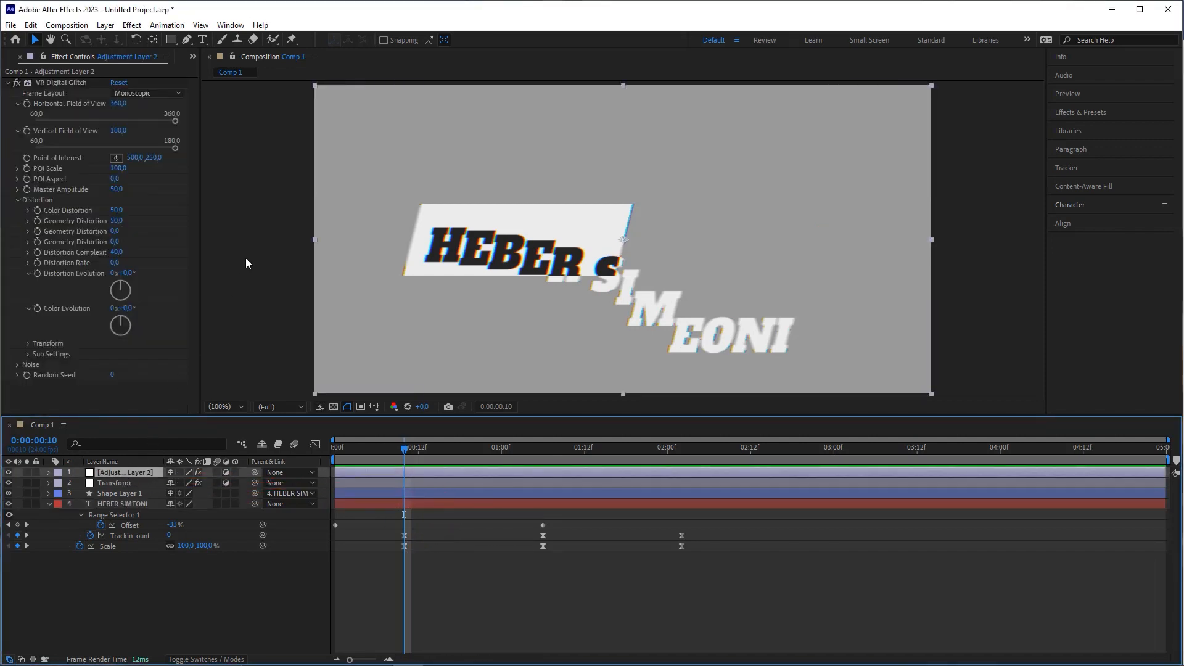
pyautogui.click(28, 189)
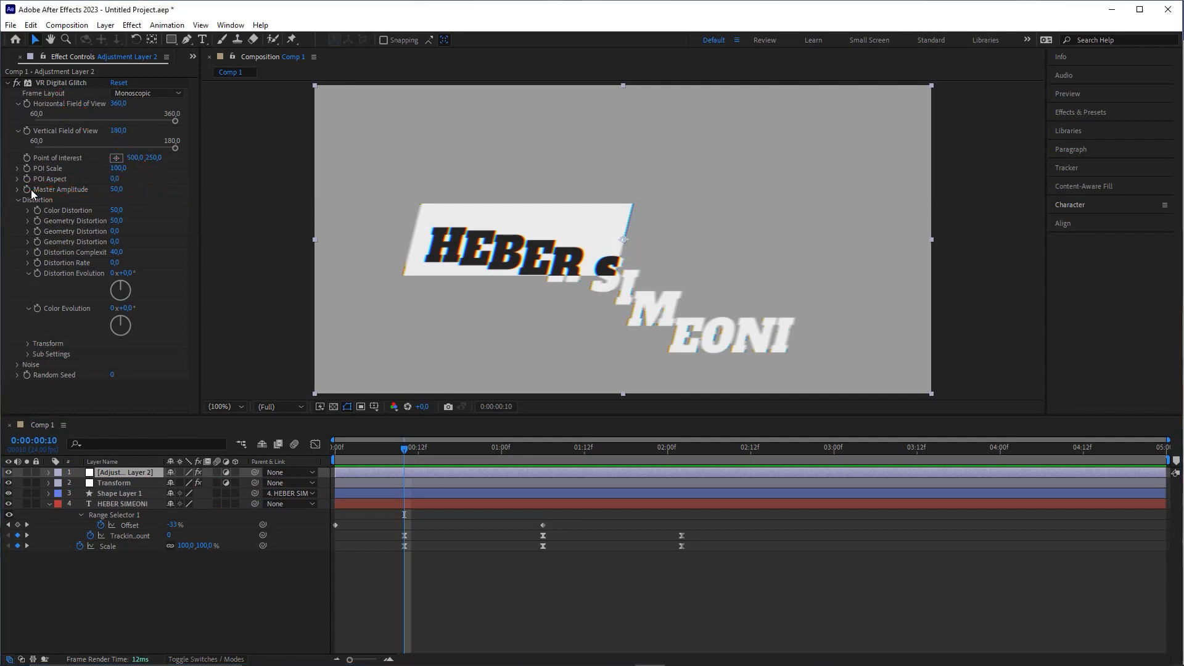
pyautogui.click(422, 473)
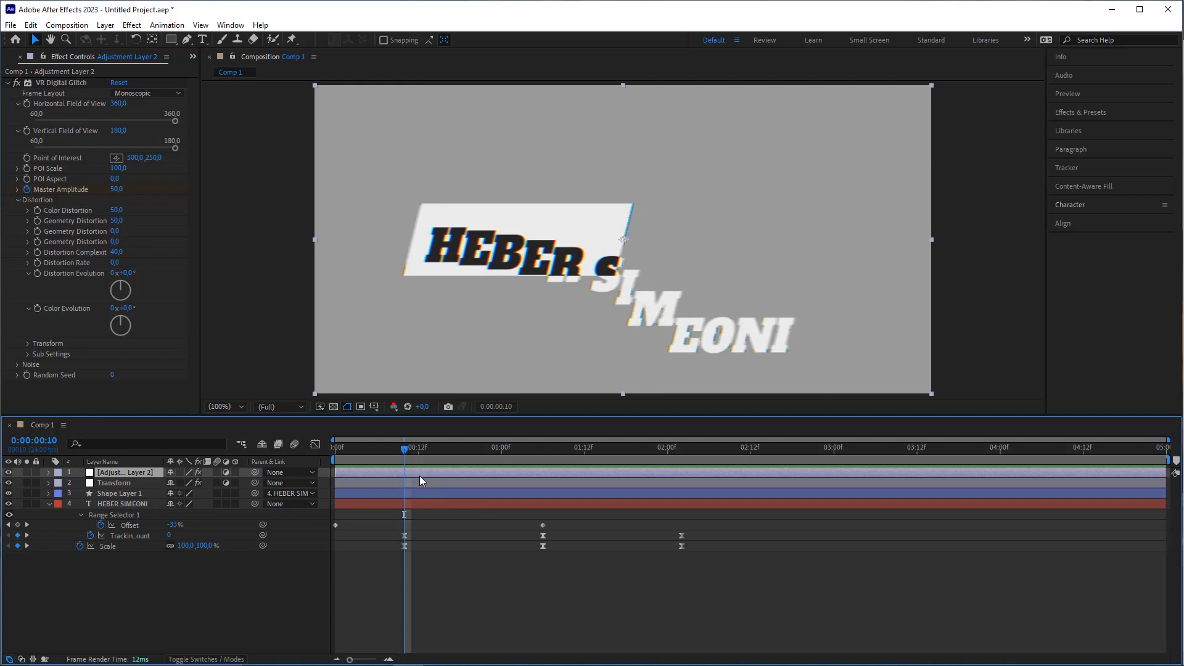
pyautogui.click(454, 547)
pyautogui.click(426, 473)
pyautogui.press('u')
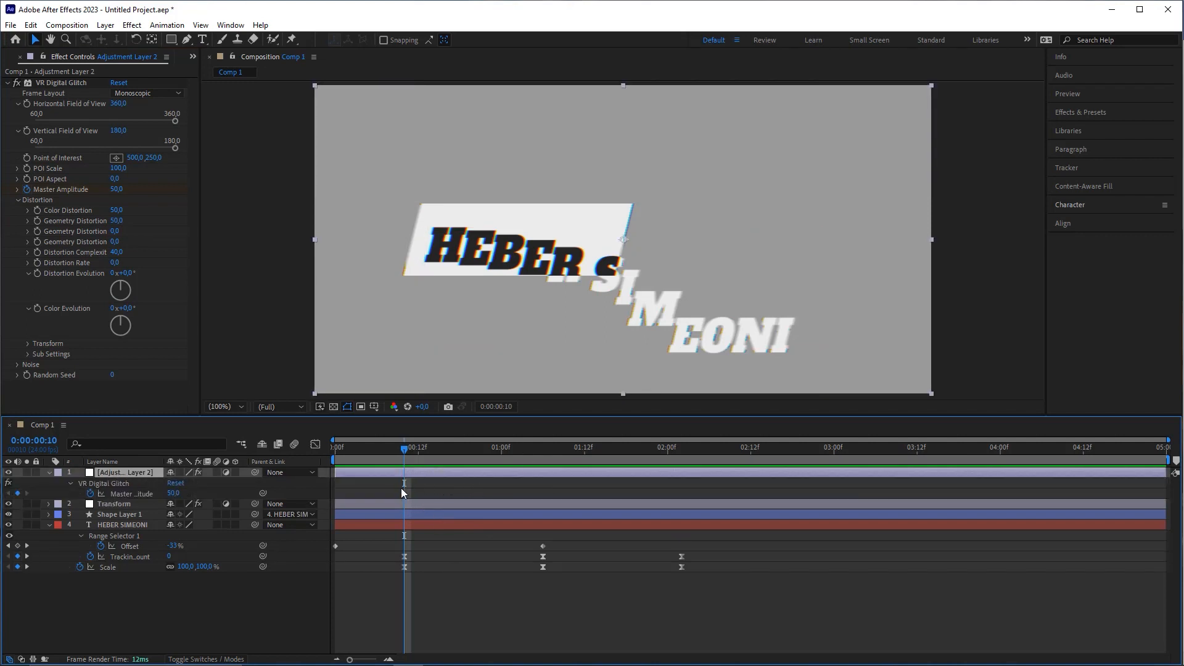
# Step: Copy the Master Amplitude keyframe and paste copies at 01:06 and 02:02
pyautogui.click(543, 454)
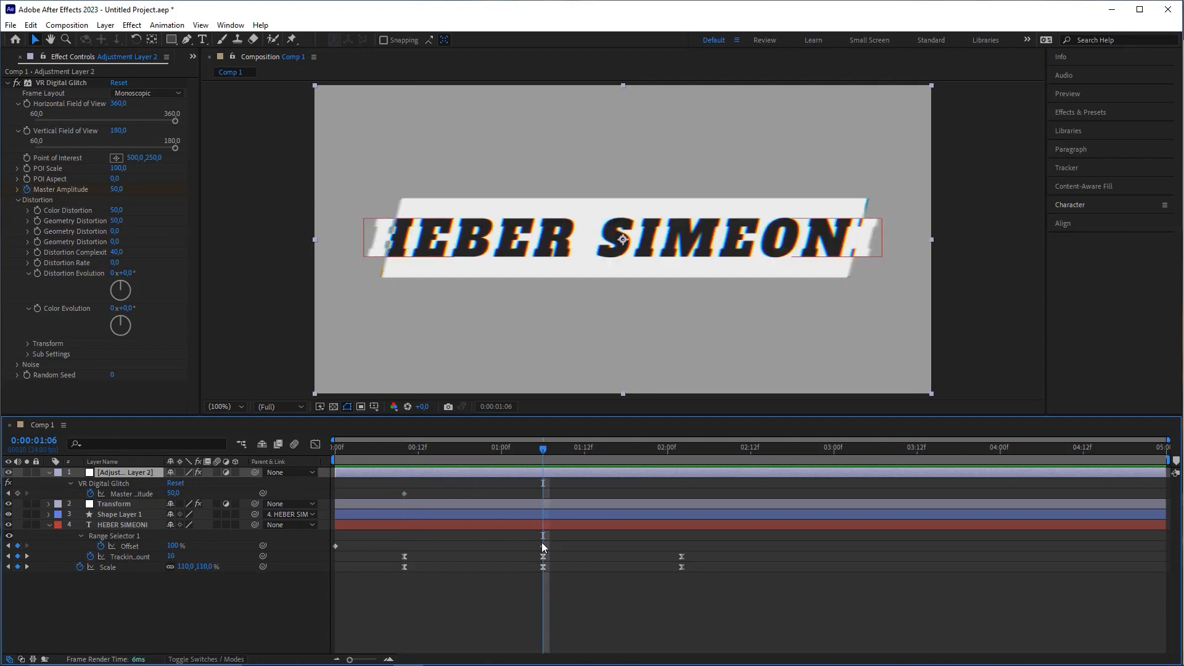
pyautogui.click(405, 494)
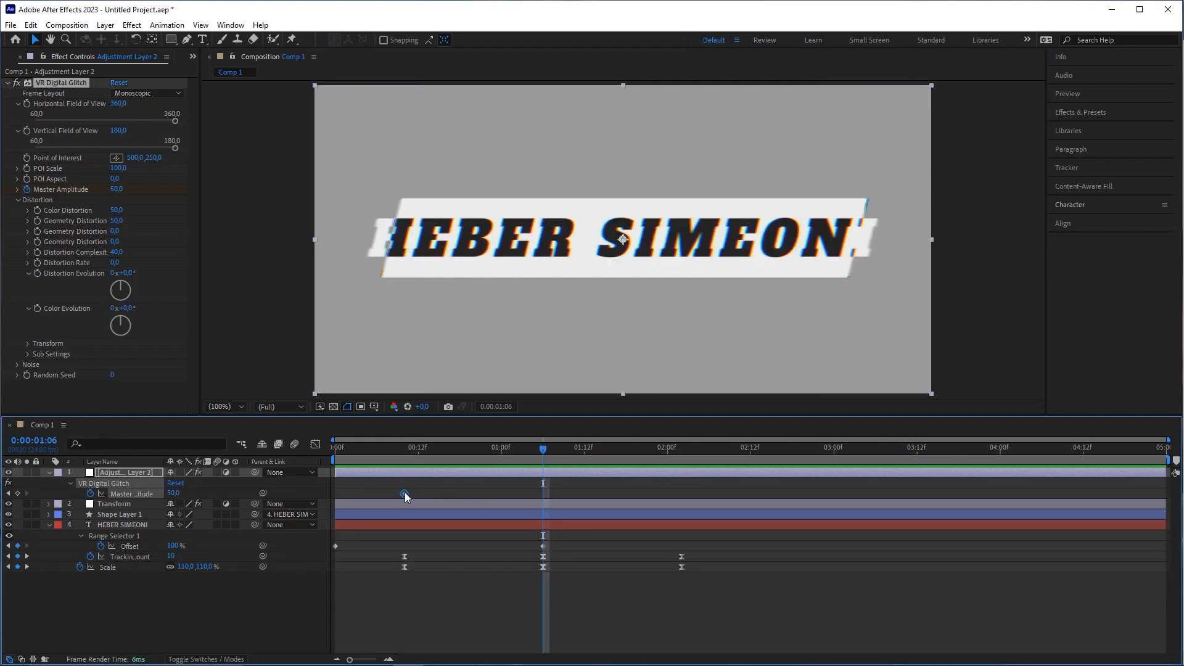
pyautogui.hotkey('ctrl', 'c')
pyautogui.hotkey('ctrl', 'v')
pyautogui.click(682, 450)
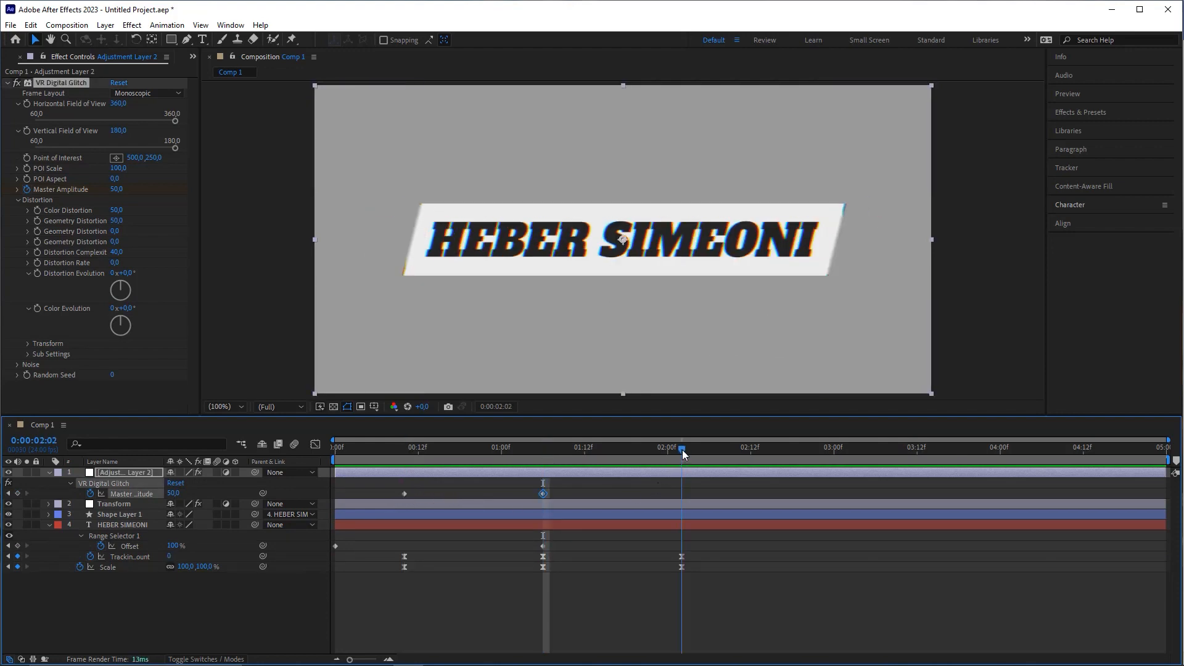
pyautogui.hotkey('ctrl', 'v')
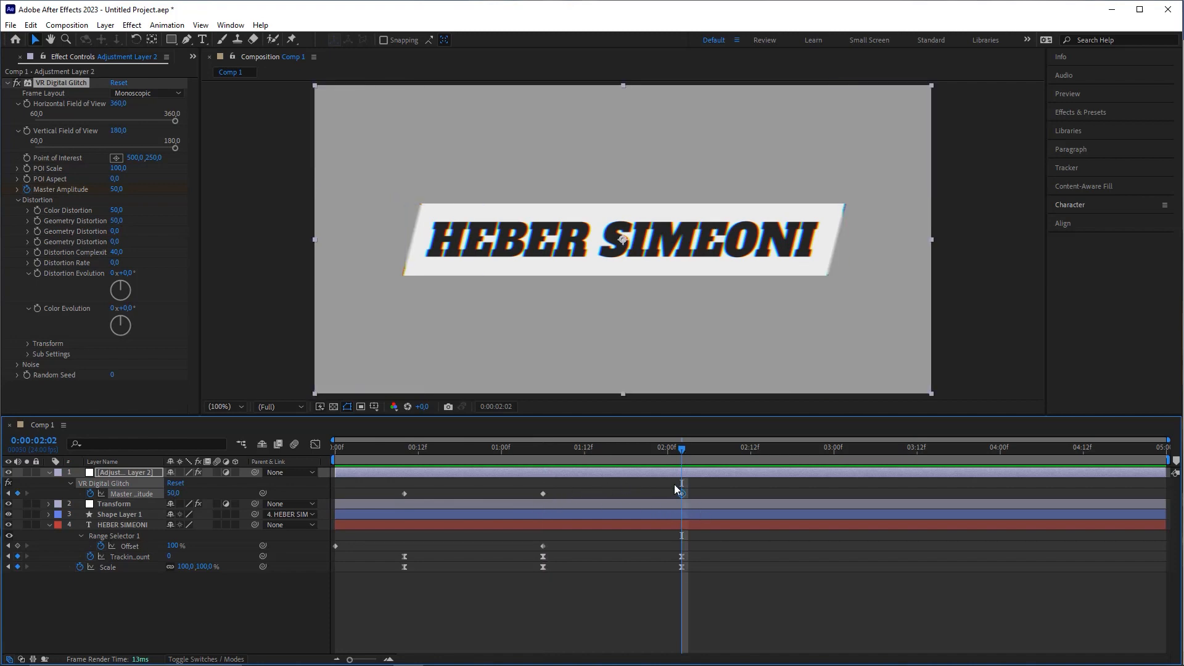
# Step: Raise Master Amplitude to 100 at 01:06 and preview the glitch burst
pyautogui.moveTo(591, 454); pyautogui.dragTo(543, 460)
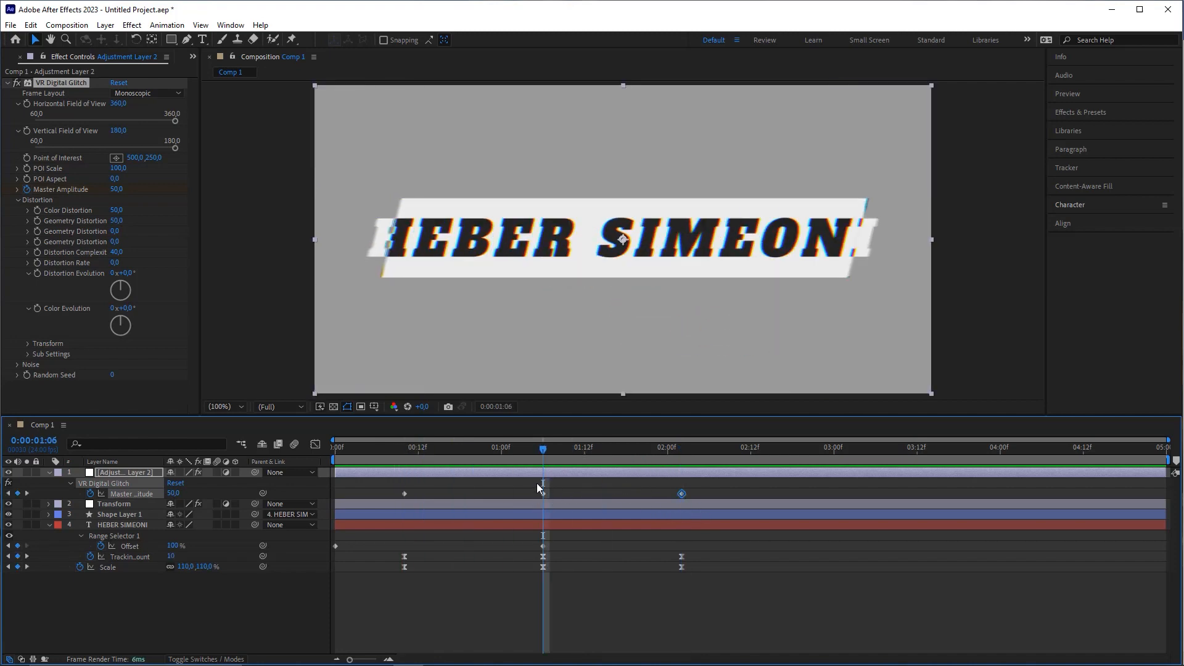
pyautogui.click(543, 493)
pyautogui.click(560, 495)
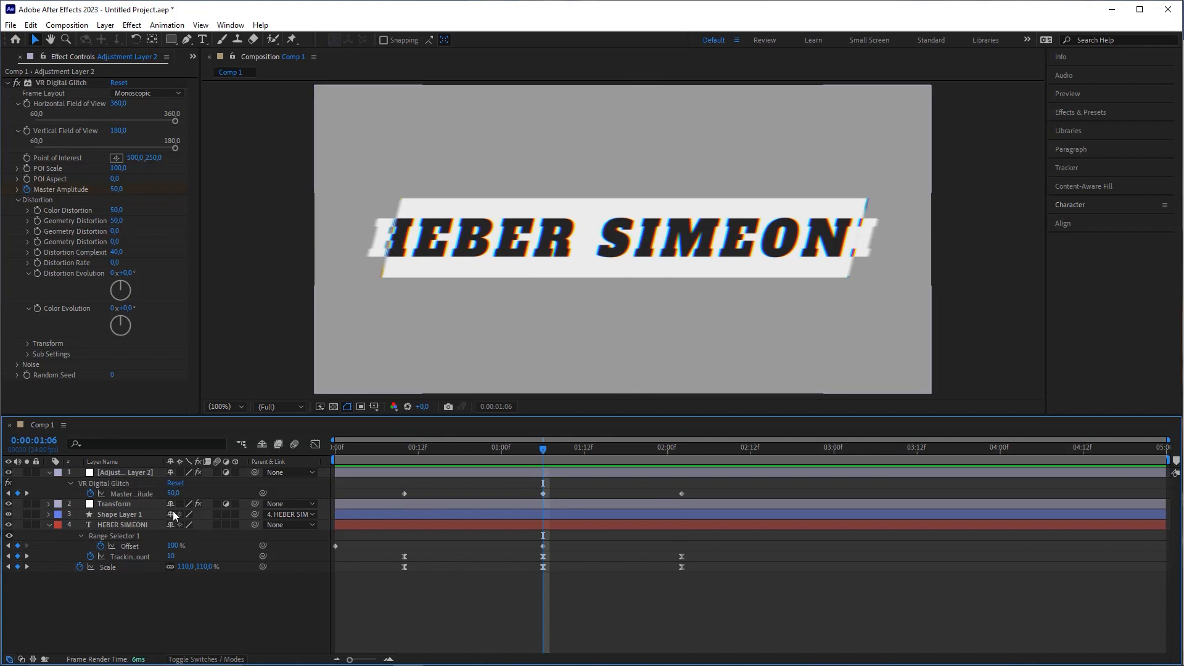
pyautogui.click(176, 495)
pyautogui.write('100')
pyautogui.press('Return')
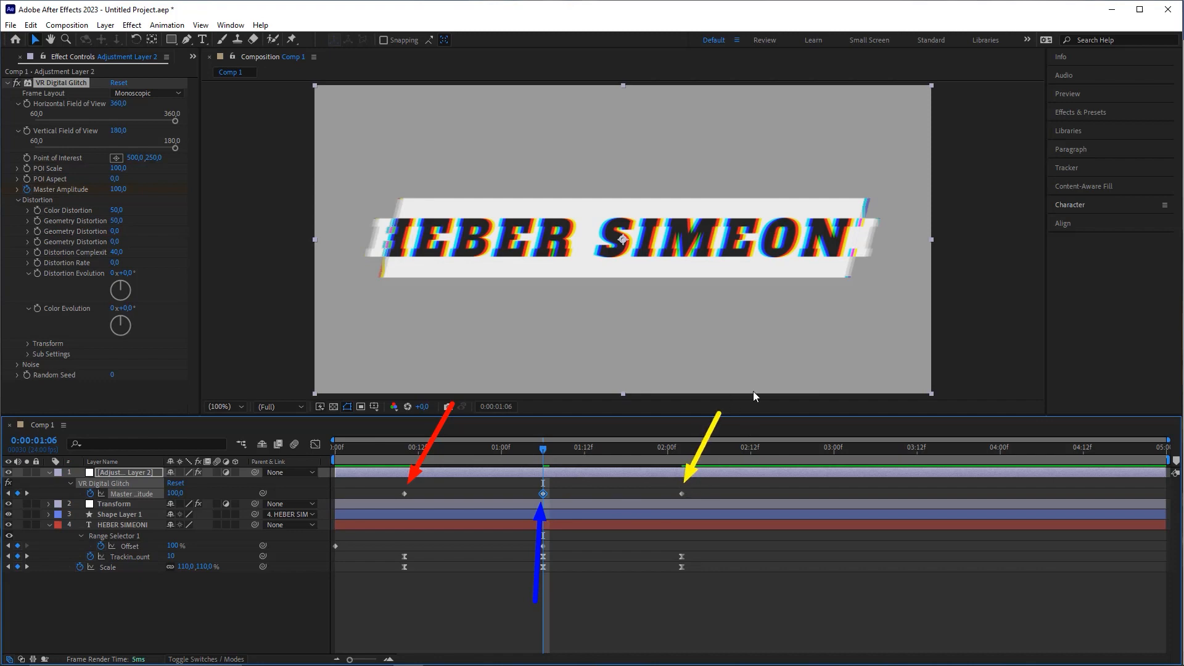
pyautogui.press('space')
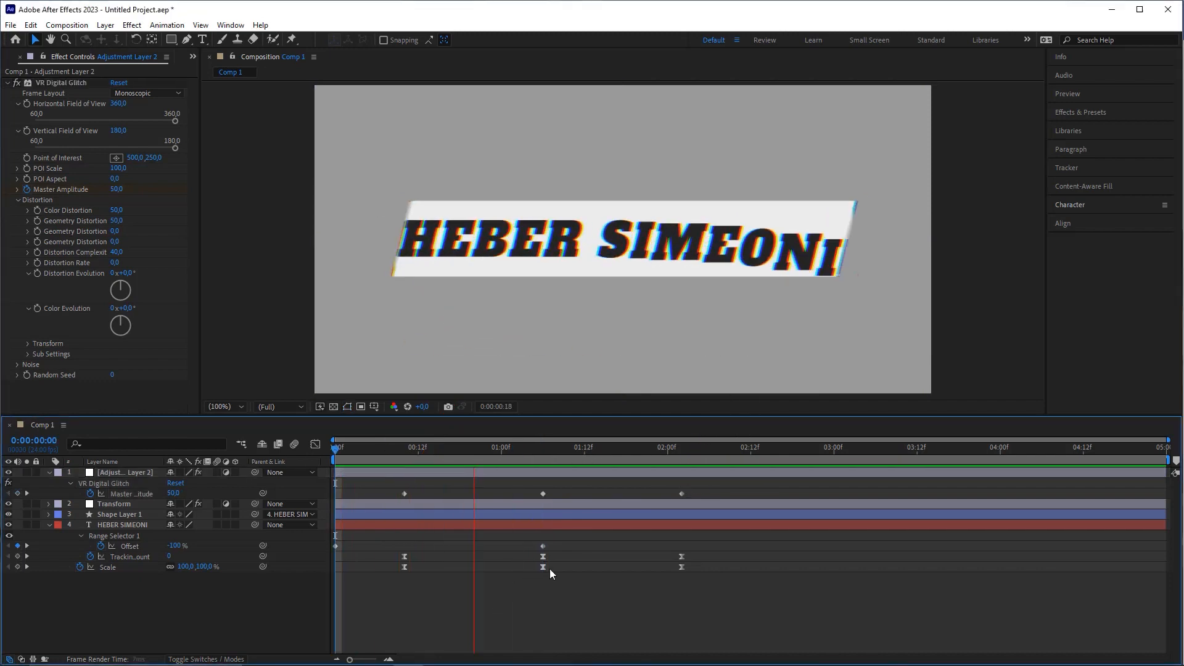
# Step: Stop the preview and lower the 02:02 Master Amplitude keyframe to 30
pyautogui.click(419, 452)
pyautogui.moveTo(405, 455); pyautogui.dragTo(687, 483)
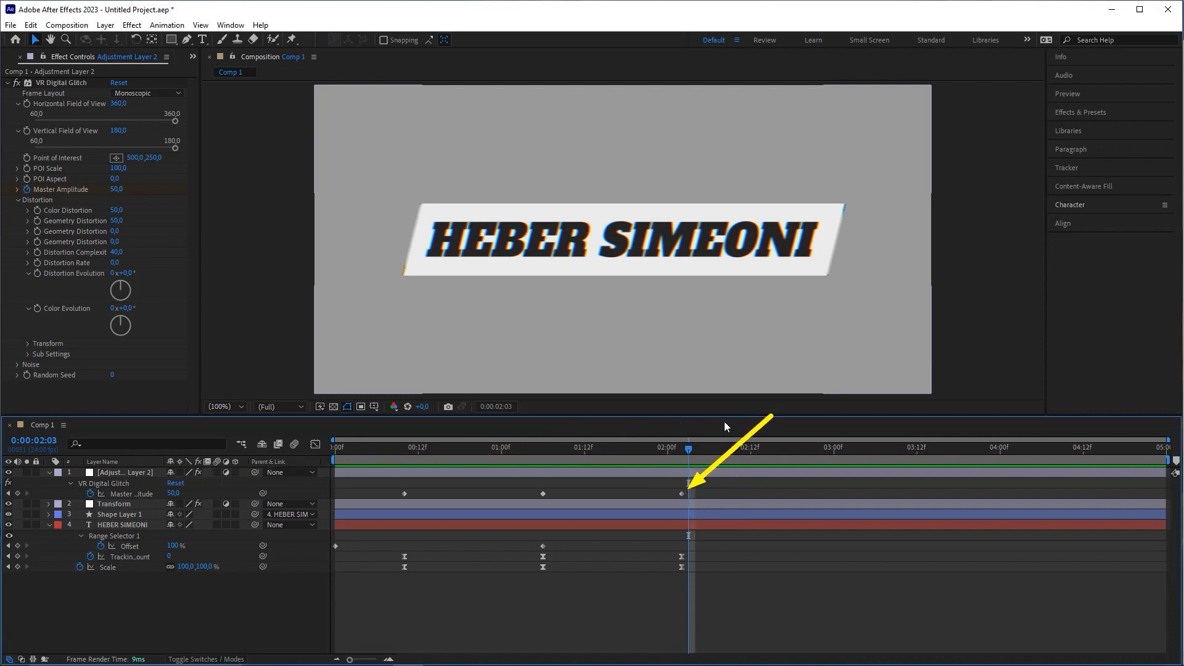
pyautogui.click(682, 452)
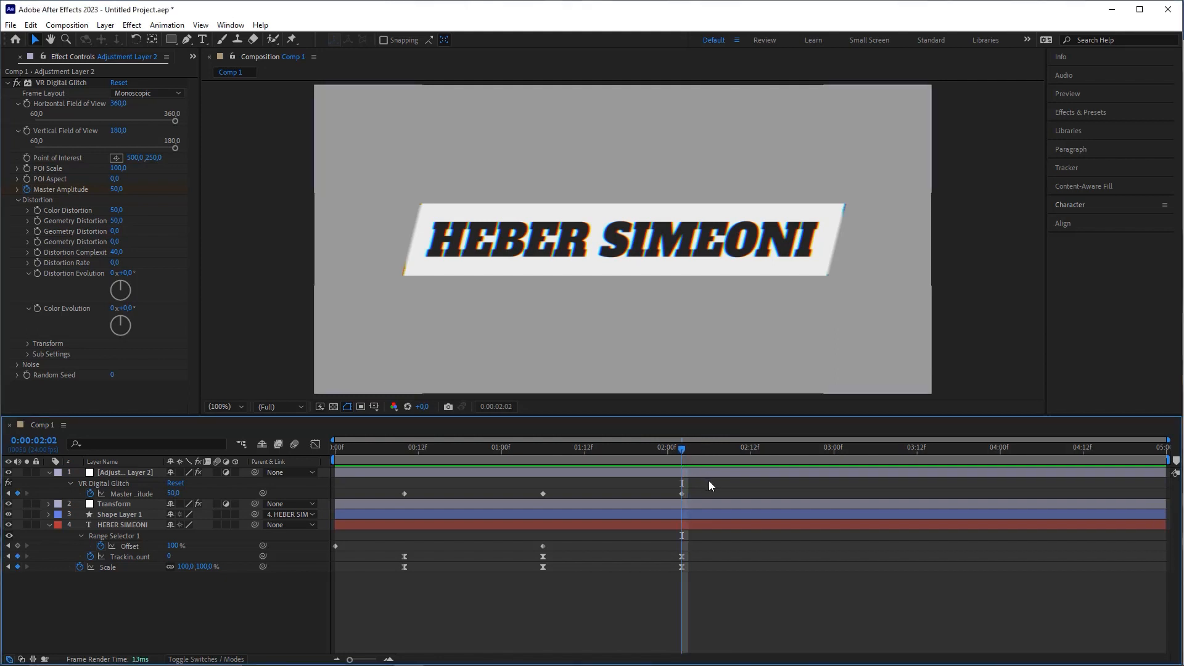
pyautogui.click(174, 494)
pyautogui.write('30')
pyautogui.press('Return')
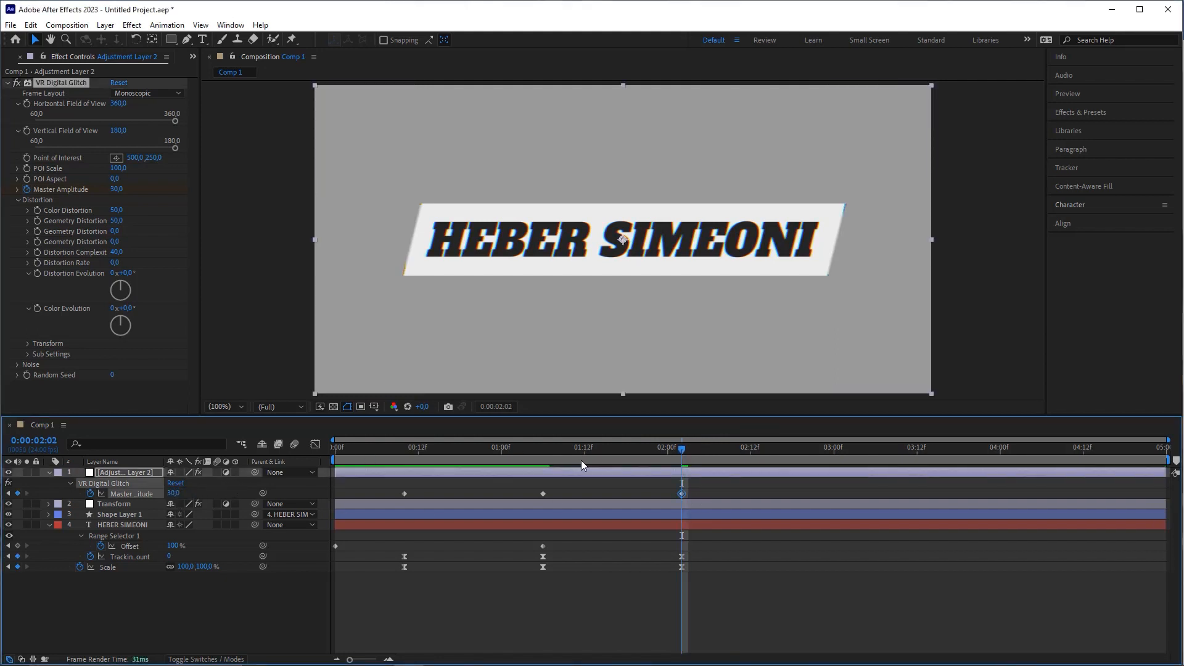
# Step: Set the 00:10 keyframe to 30, preview, and select all three Master Amplitude keyframes
pyautogui.click(404, 450)
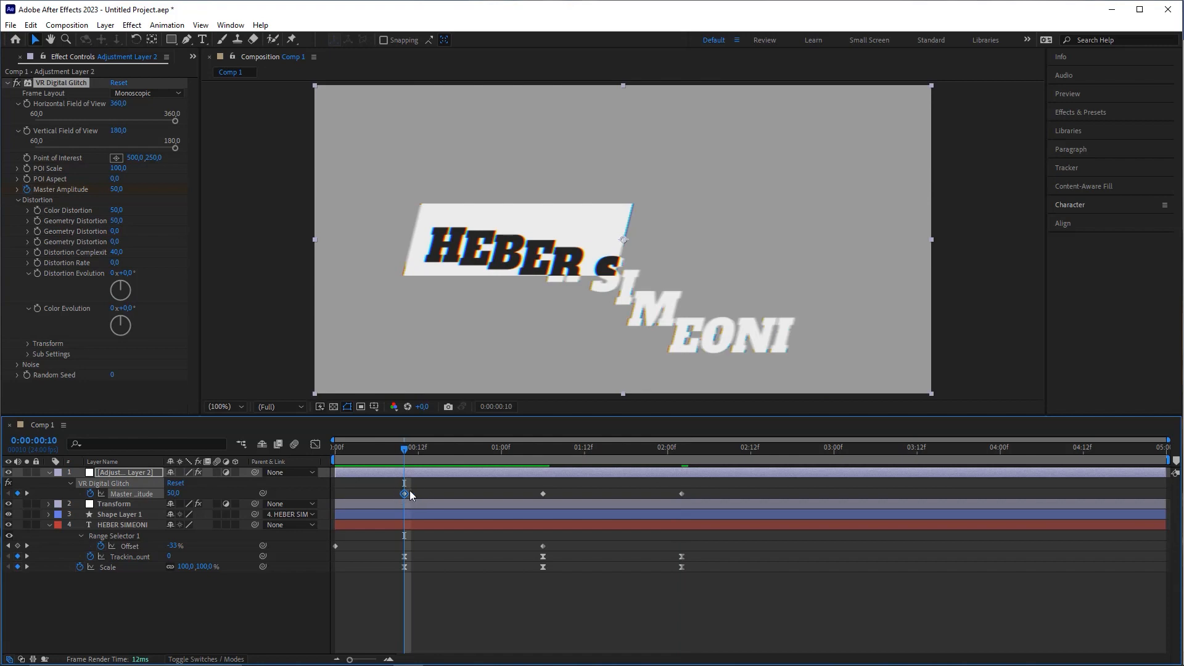
pyautogui.click(173, 494)
pyautogui.write('30')
pyautogui.press('Return')
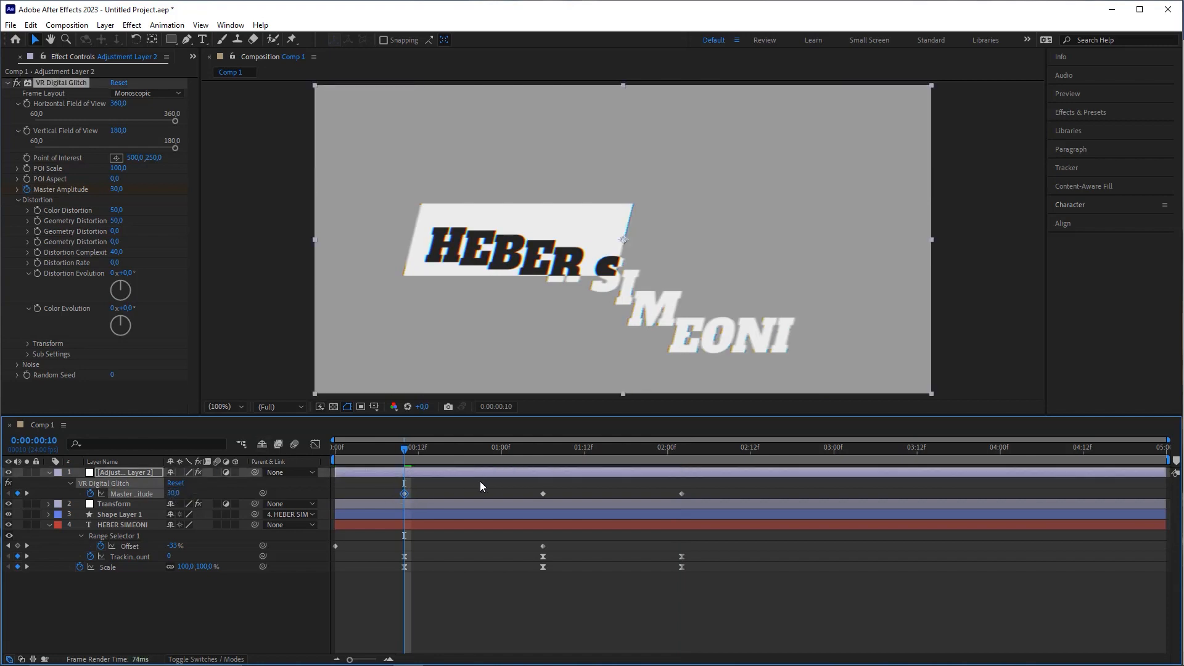
pyautogui.moveTo(419, 451)
pyautogui.mouseDown()
pyautogui.moveTo(523, 457)
pyautogui.moveTo(400, 460)
pyautogui.mouseUp()
pyautogui.press('space')
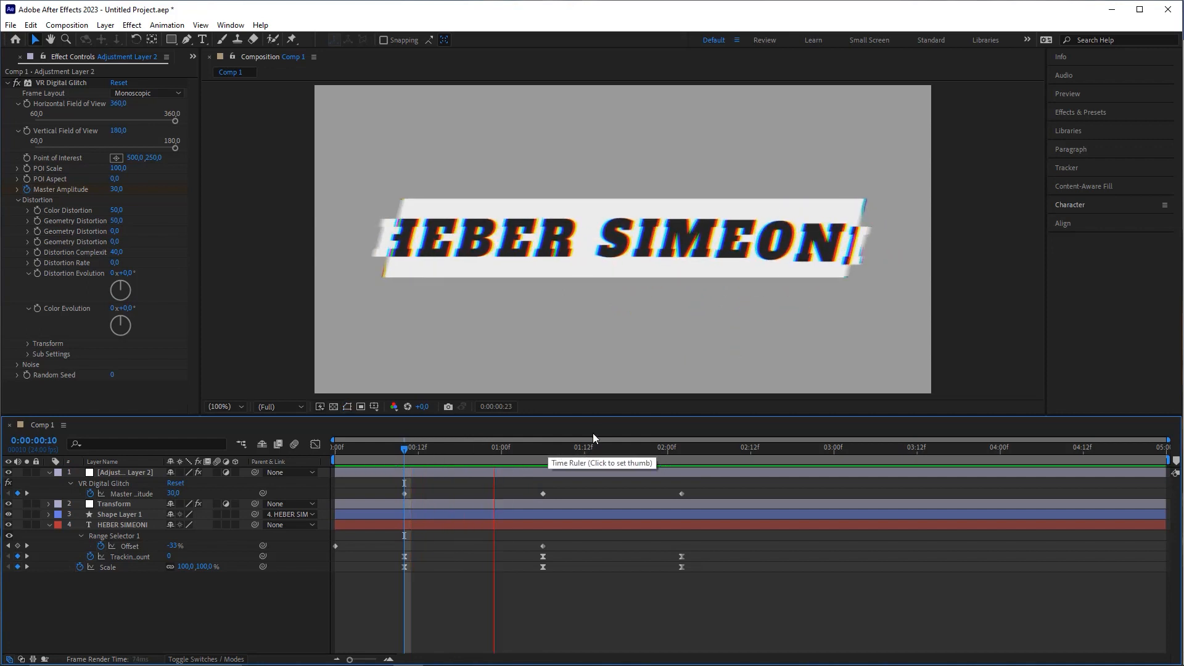
pyautogui.press('space')
pyautogui.moveTo(705, 489); pyautogui.dragTo(373, 495)
# Step: Ease the three Master Amplitude keyframes with 90% incoming and outgoing influence, then preview
pyautogui.hotkey('ctrl', 'shift', 'k')
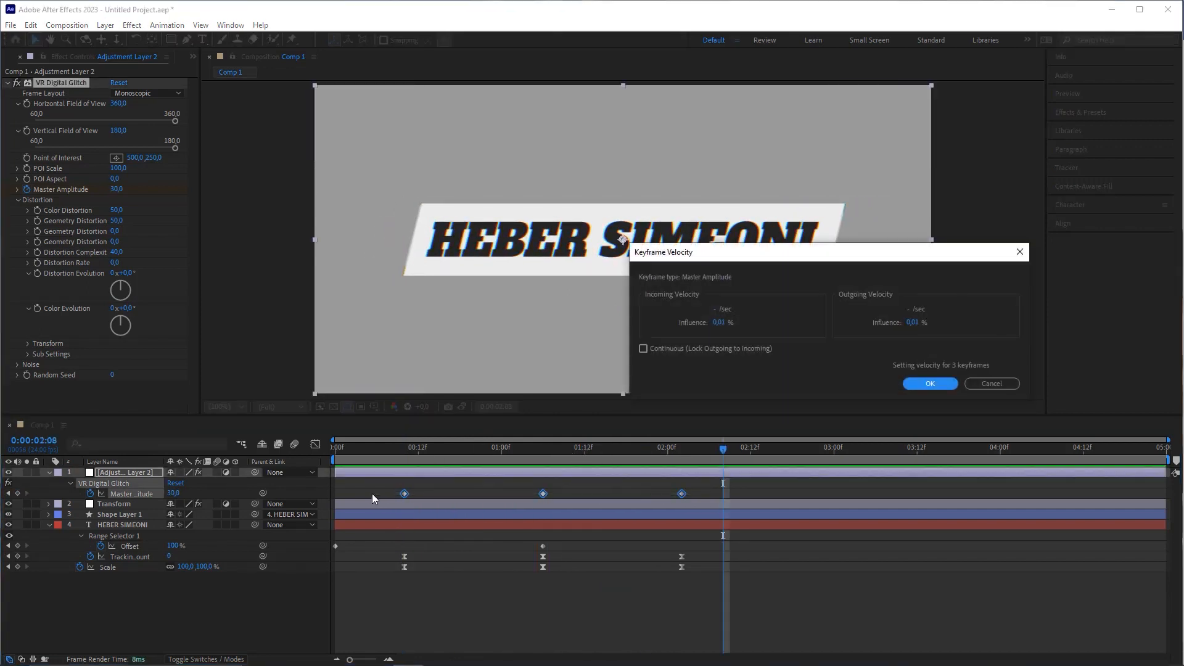
pyautogui.click(717, 324)
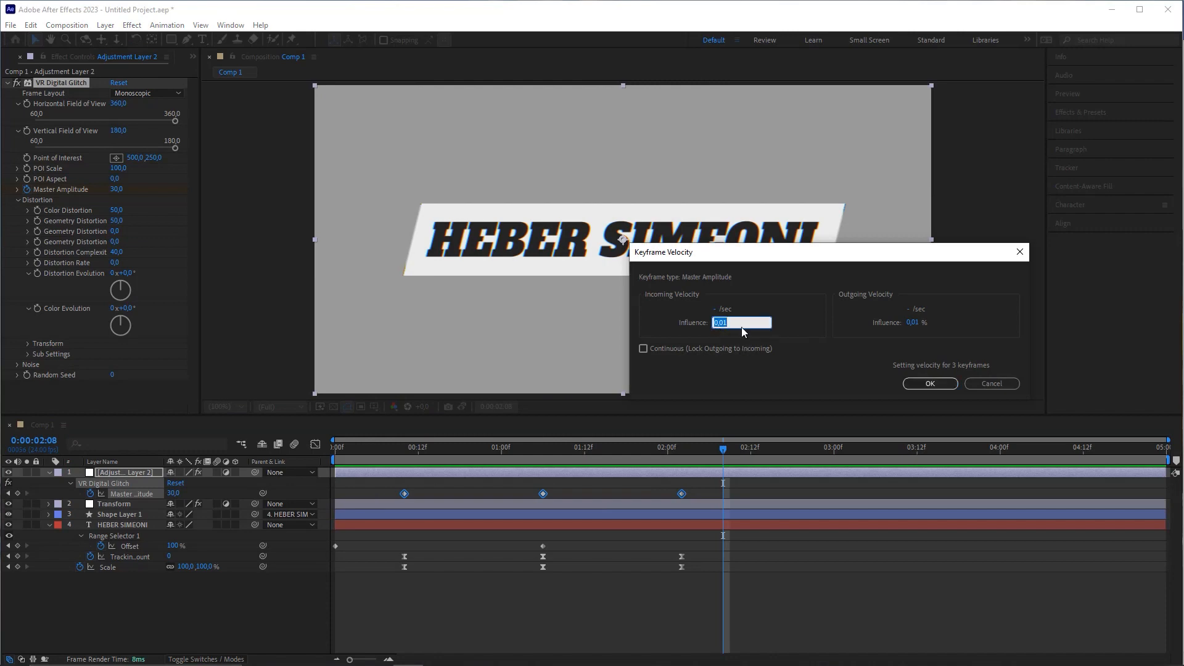
pyautogui.write('90')
pyautogui.press('Tab')
pyautogui.write('90')
pyautogui.click(950, 383)
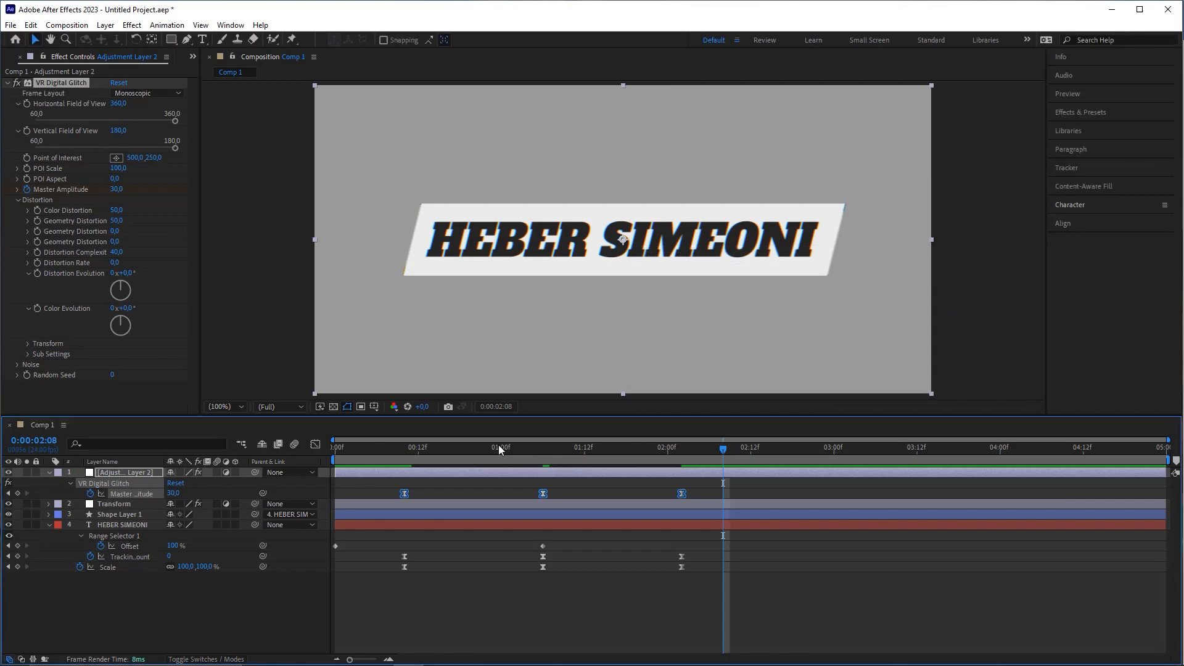
pyautogui.press('space')
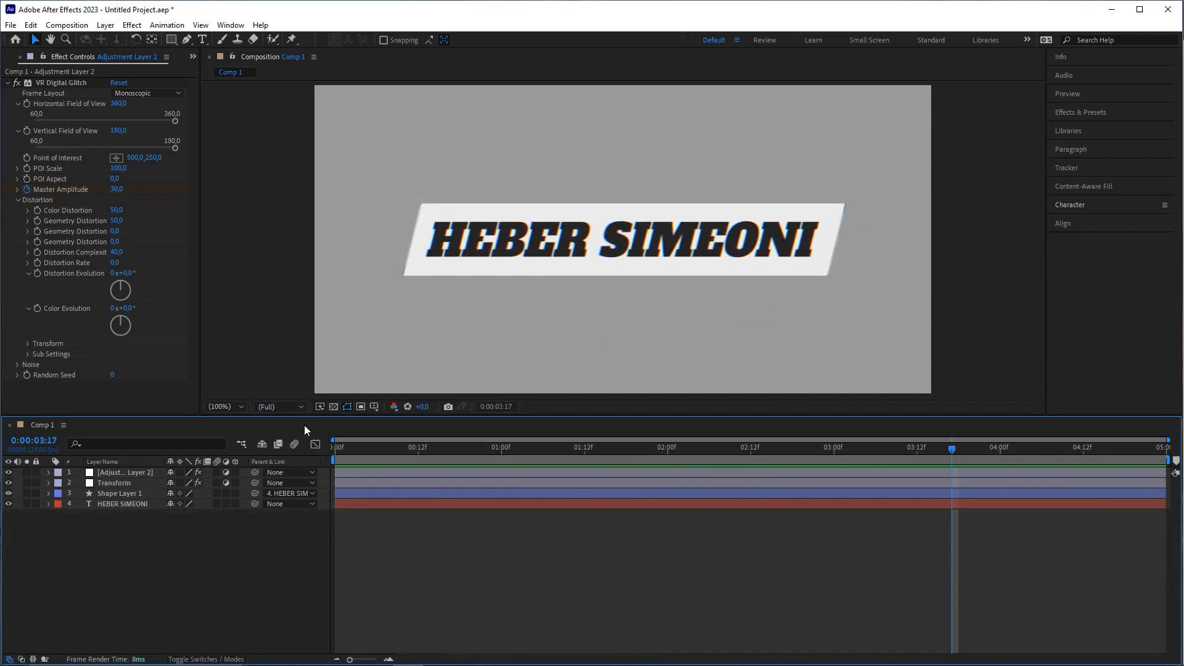
# Step: Rename the top adjustment layer to 'Glitch'
pyautogui.click(119, 472)
pyautogui.rightClick(119, 471)
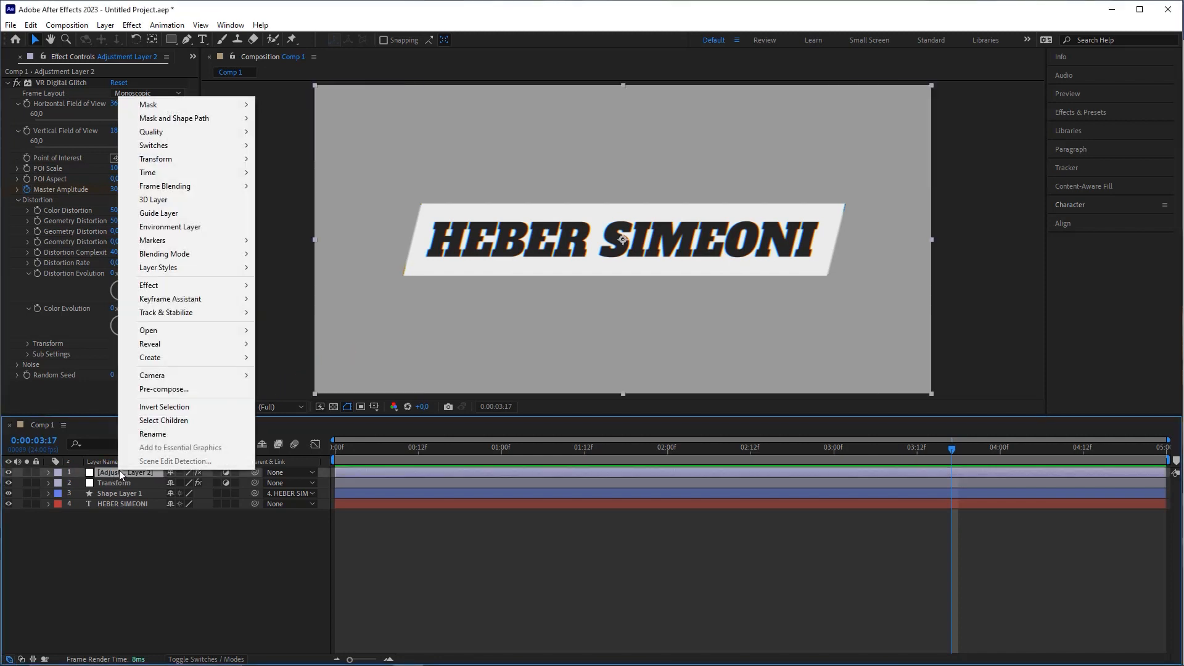
pyautogui.click(155, 434)
pyautogui.write('Glitch')
pyautogui.press('Return')
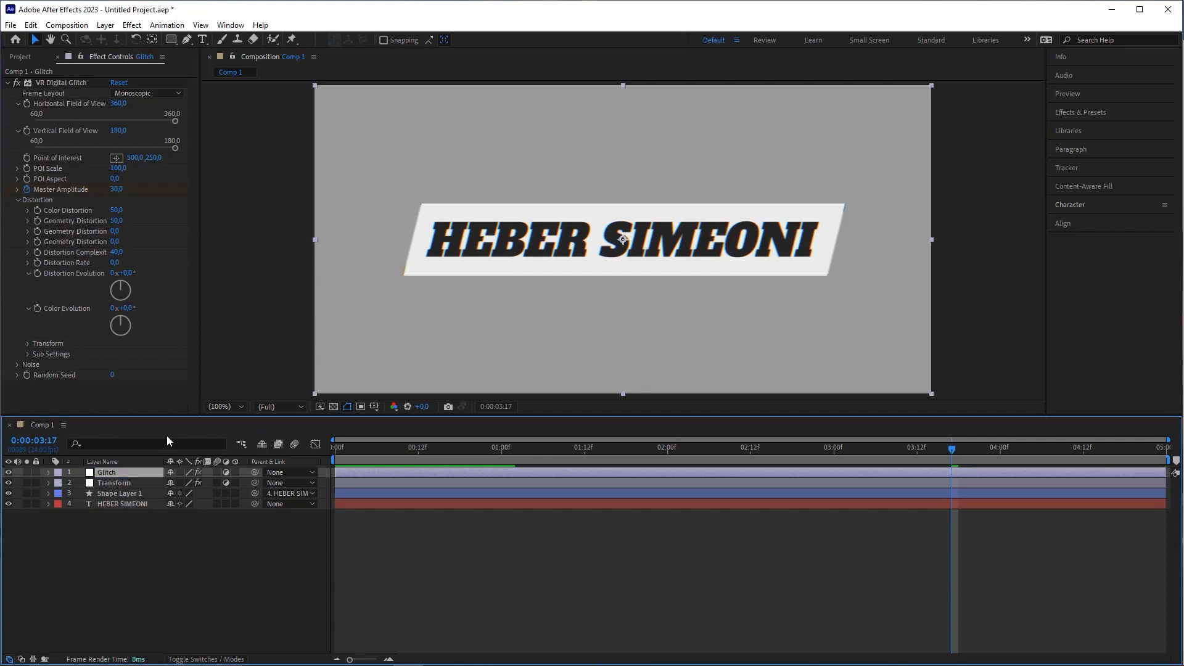
pyautogui.click(172, 568)
pyautogui.click(123, 503)
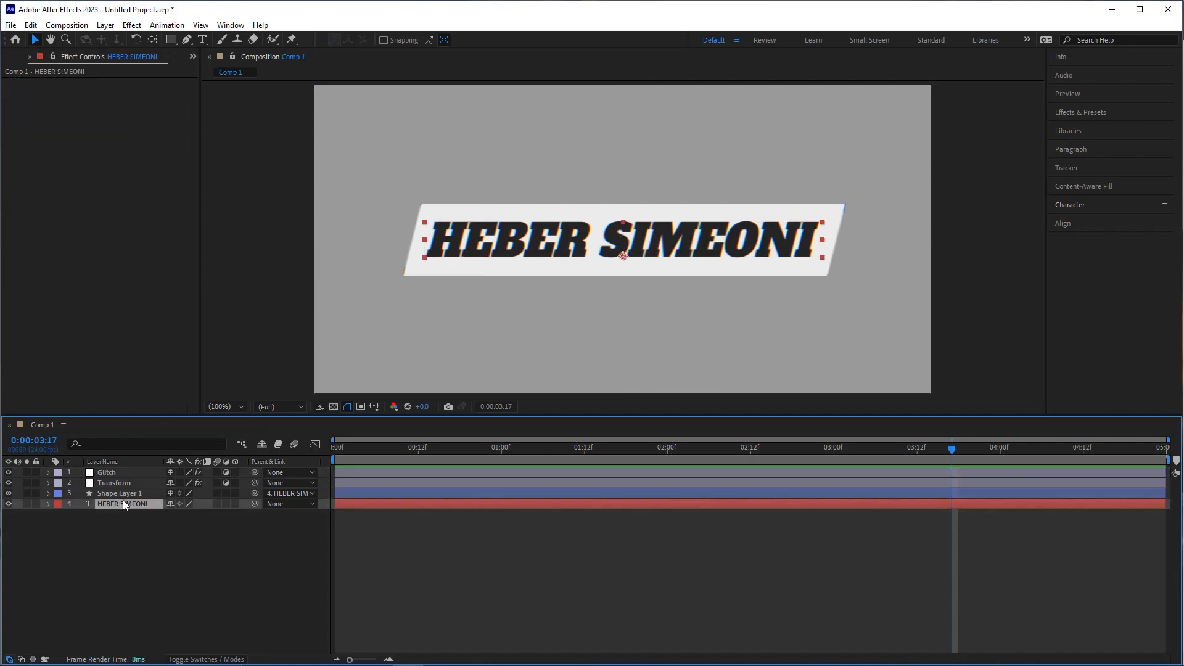
pyautogui.click(120, 496)
pyautogui.click(113, 484)
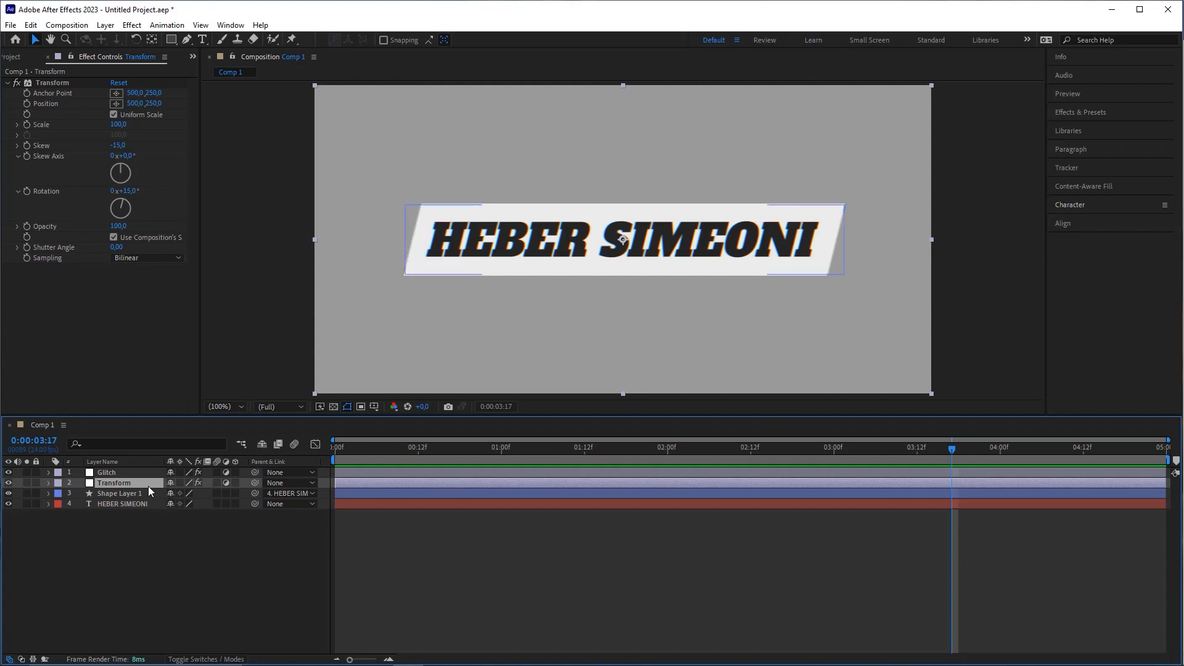
pyautogui.hotkey('ctrl', 'Up')
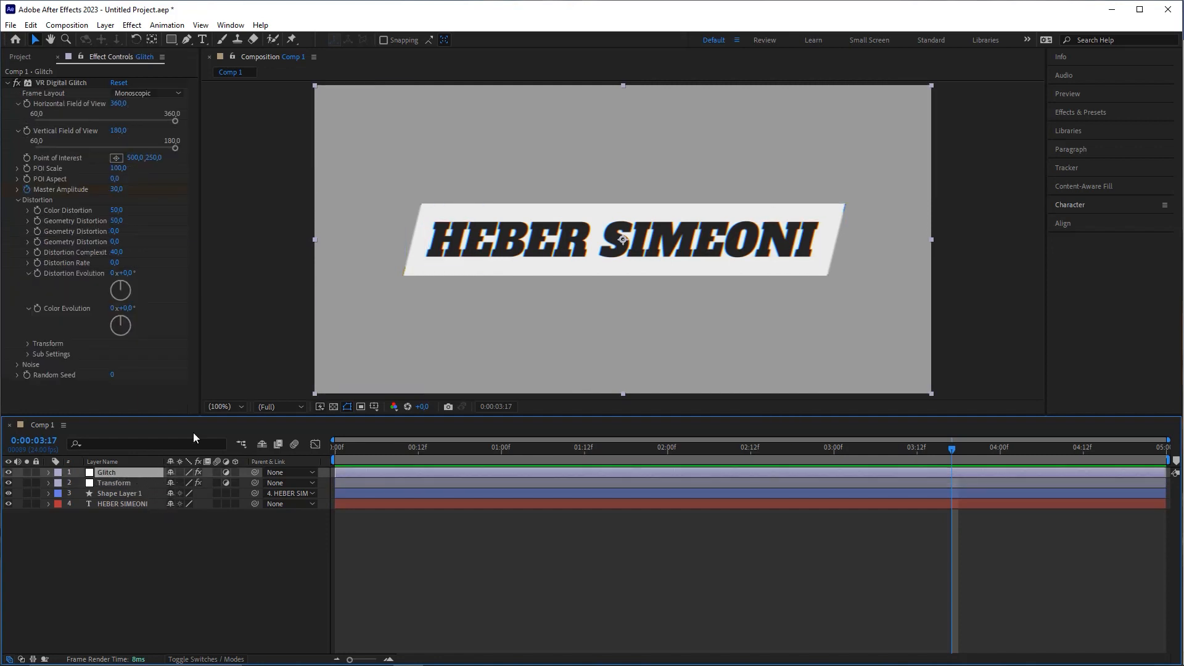
pyautogui.press('Home')
pyautogui.press('space')
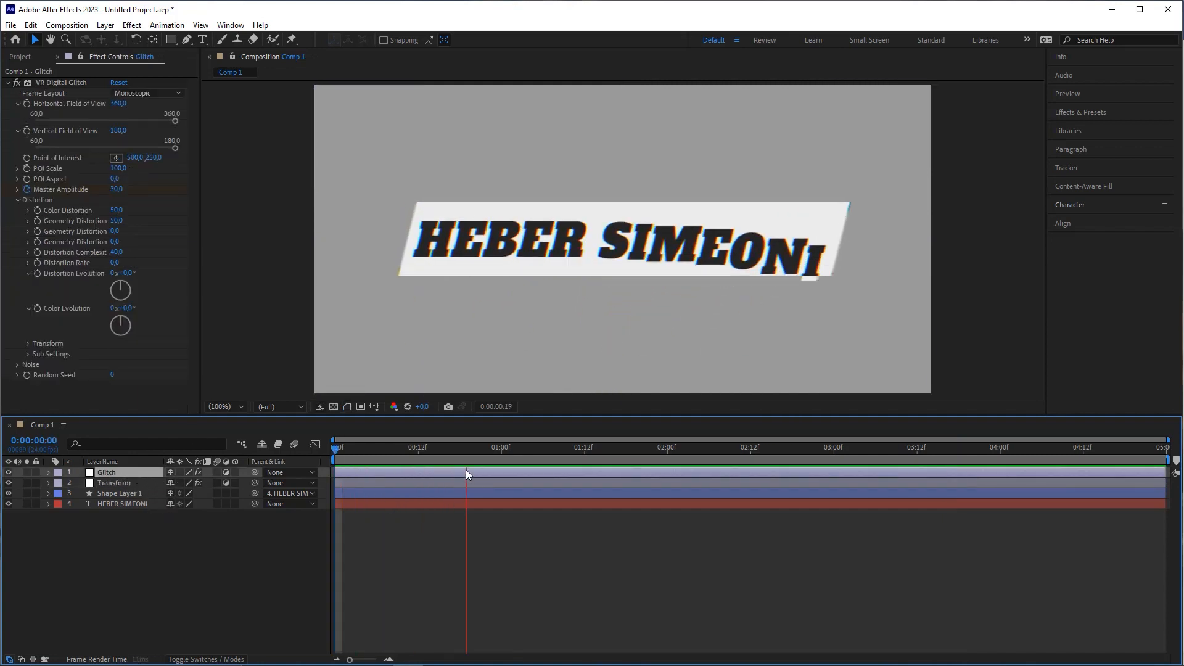